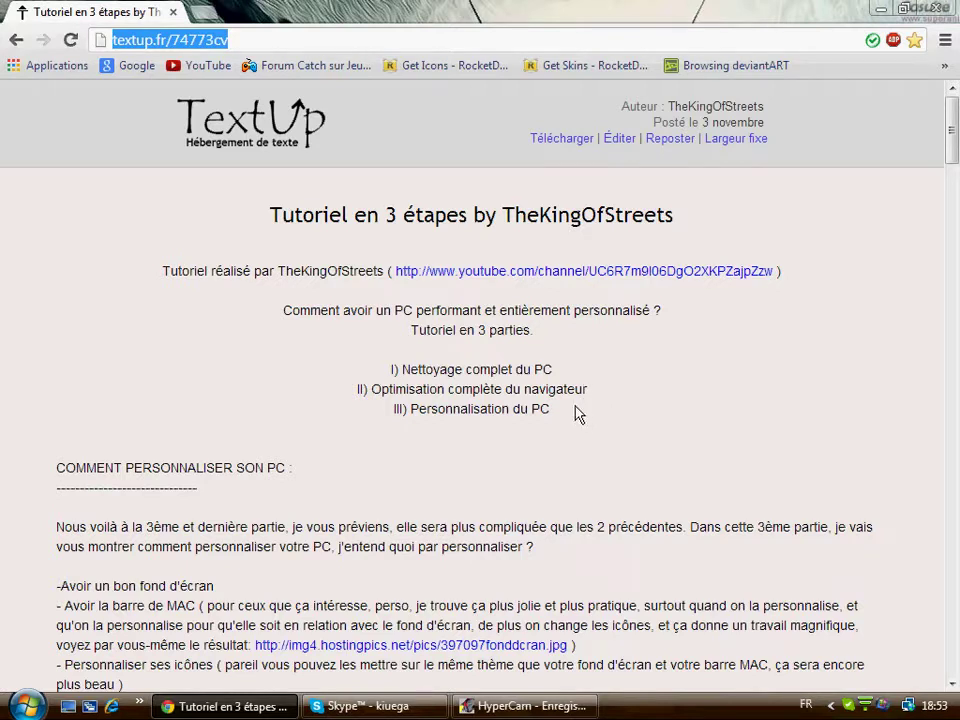
- Review the tutorial's three-part outline, from "Nettoyage complet du PC" to "Personnalisation du PC"
{"action": "left_click_drag", "start_coordinate": [577, 410], "coordinate": [416, 404]}
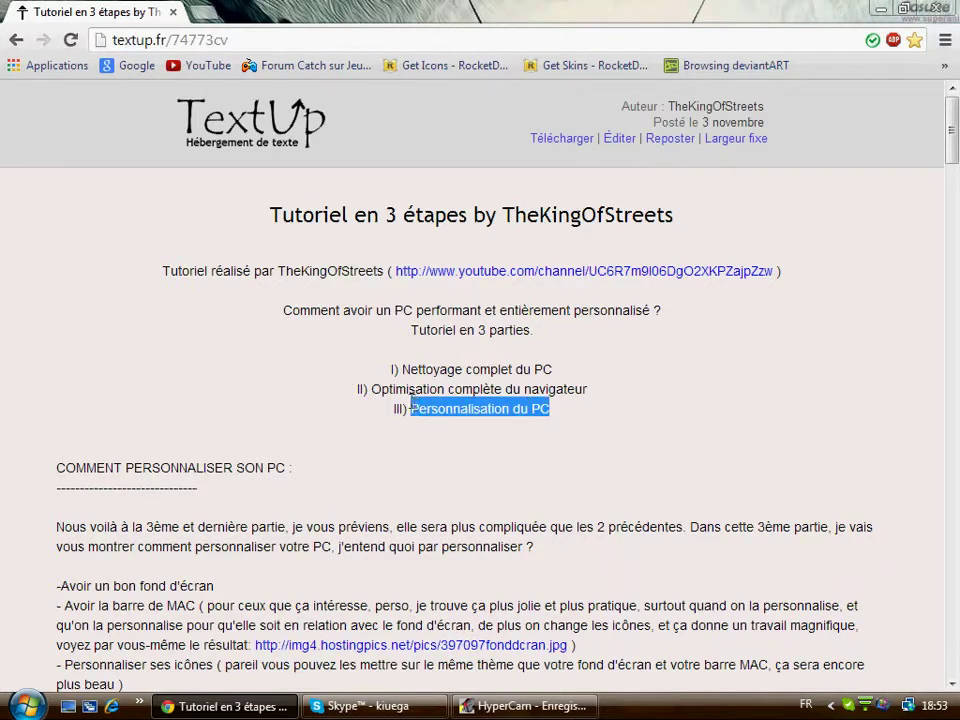
{"action": "left_click_drag", "start_coordinate": [410, 400], "coordinate": [582, 401]}
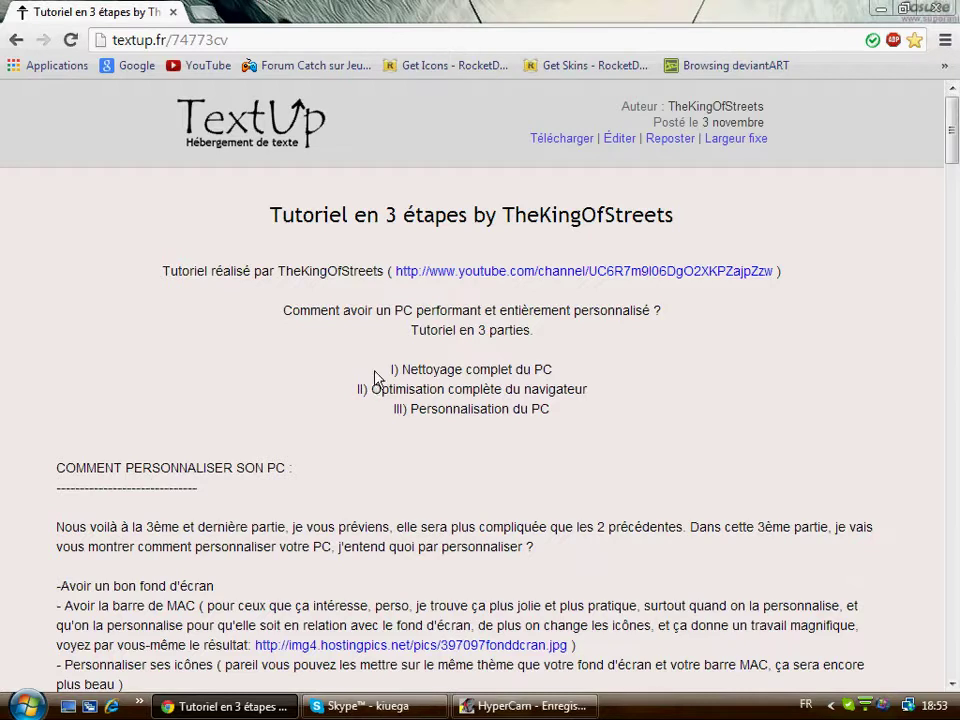
{"action": "left_click_drag", "start_coordinate": [368, 352], "coordinate": [600, 430]}
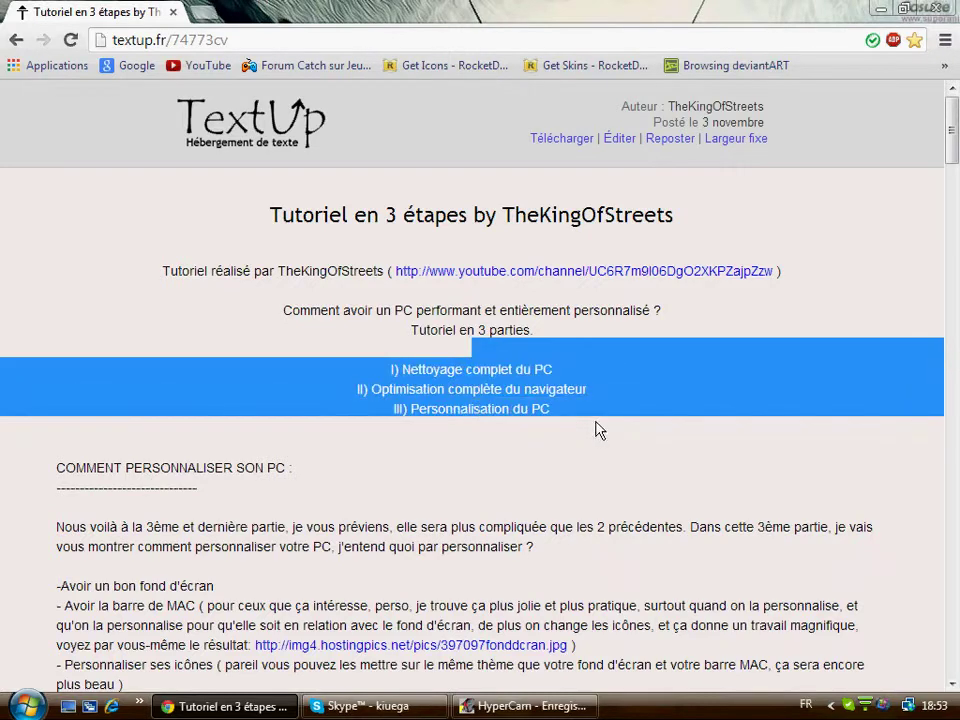
{"action": "left_click", "coordinate": [599, 434]}
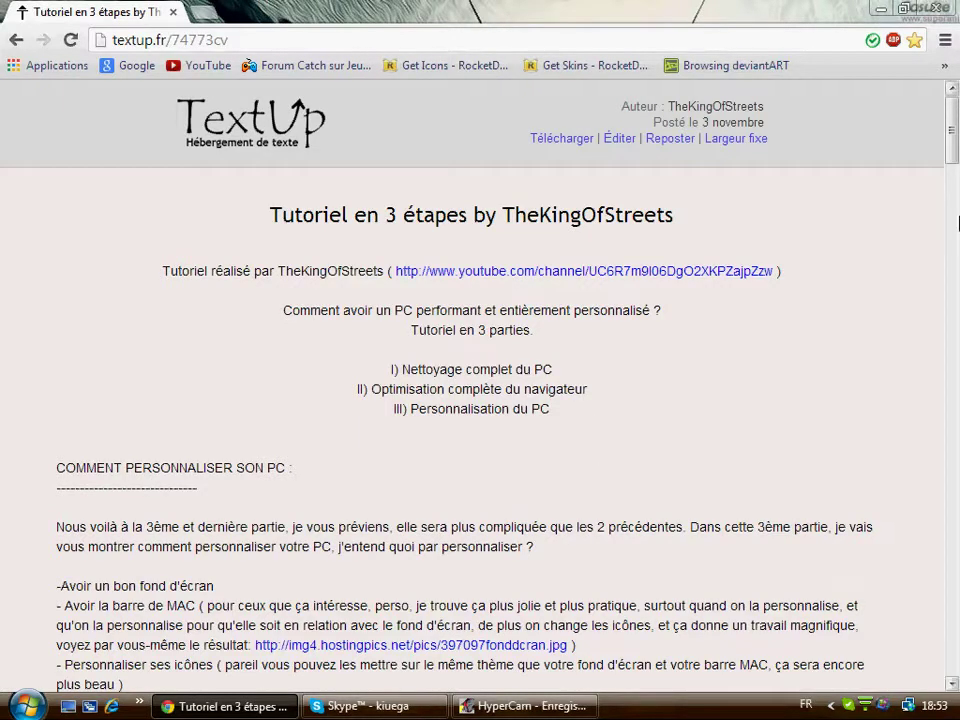
- View the Winrar download page linked in the tutorial's software list and return to the tutorial
{"action": "left_click_drag", "start_coordinate": [953, 130], "coordinate": [941, 170]}
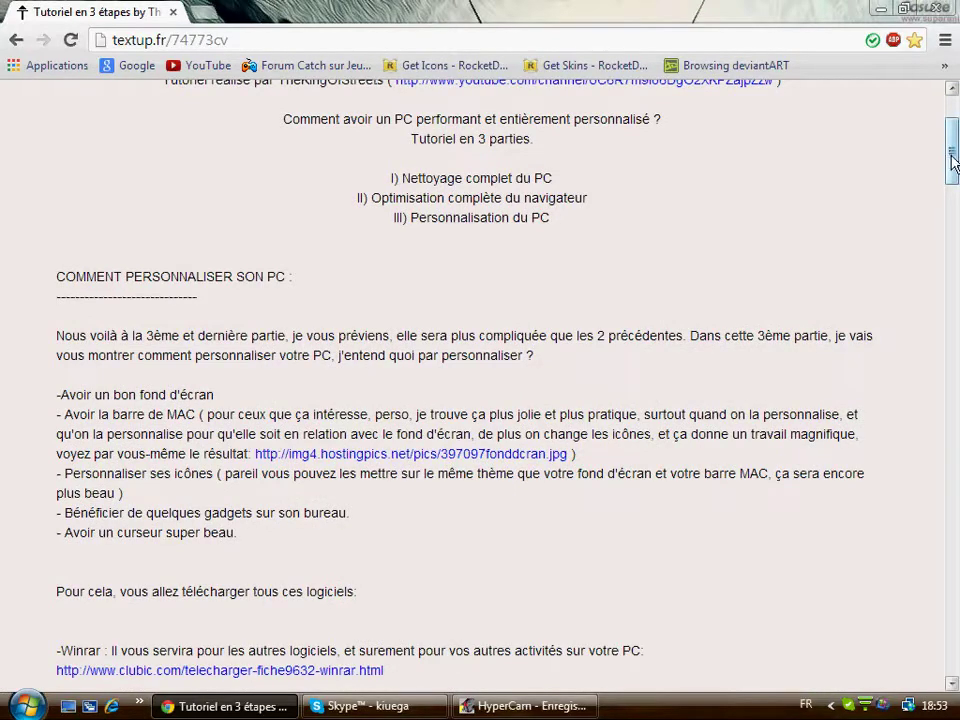
{"action": "left_click_drag", "start_coordinate": [953, 160], "coordinate": [954, 200]}
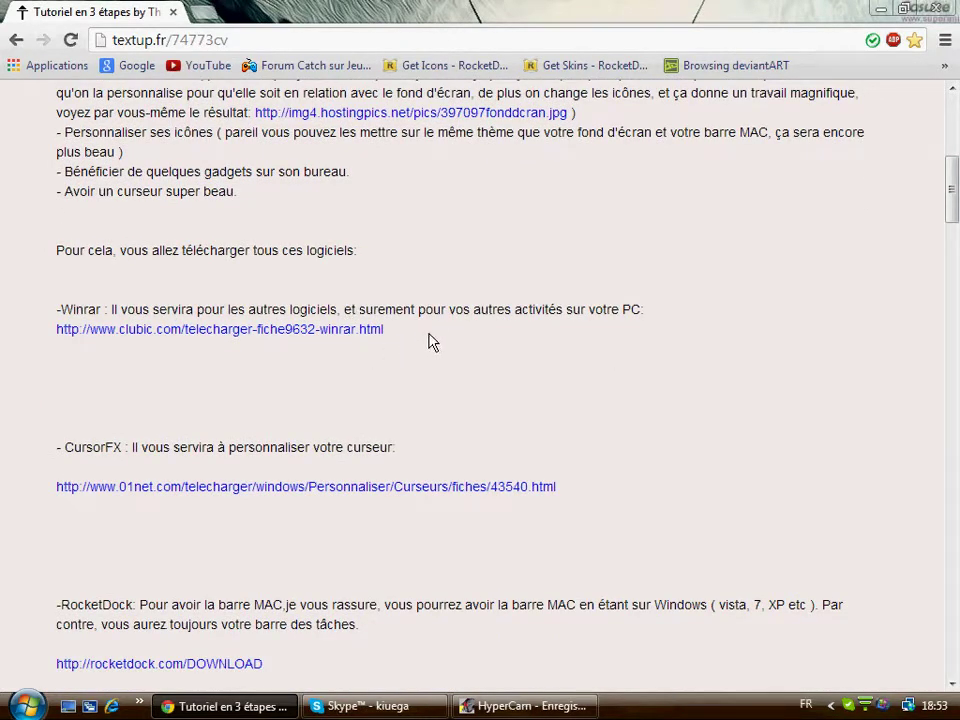
{"action": "left_click", "coordinate": [293, 341]}
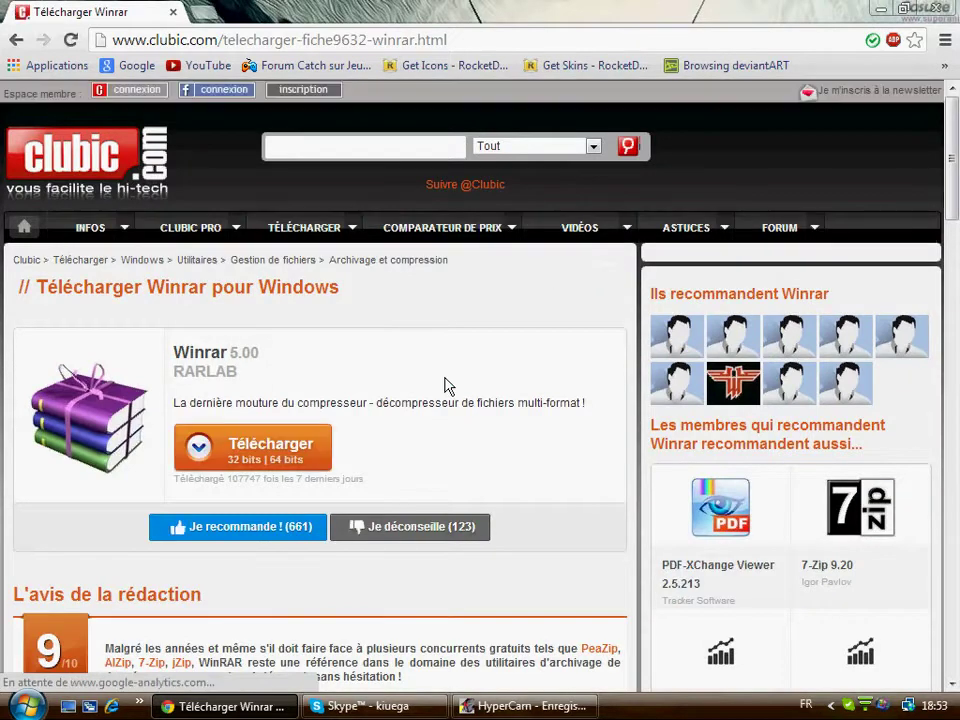
{"action": "left_click", "coordinate": [16, 42]}
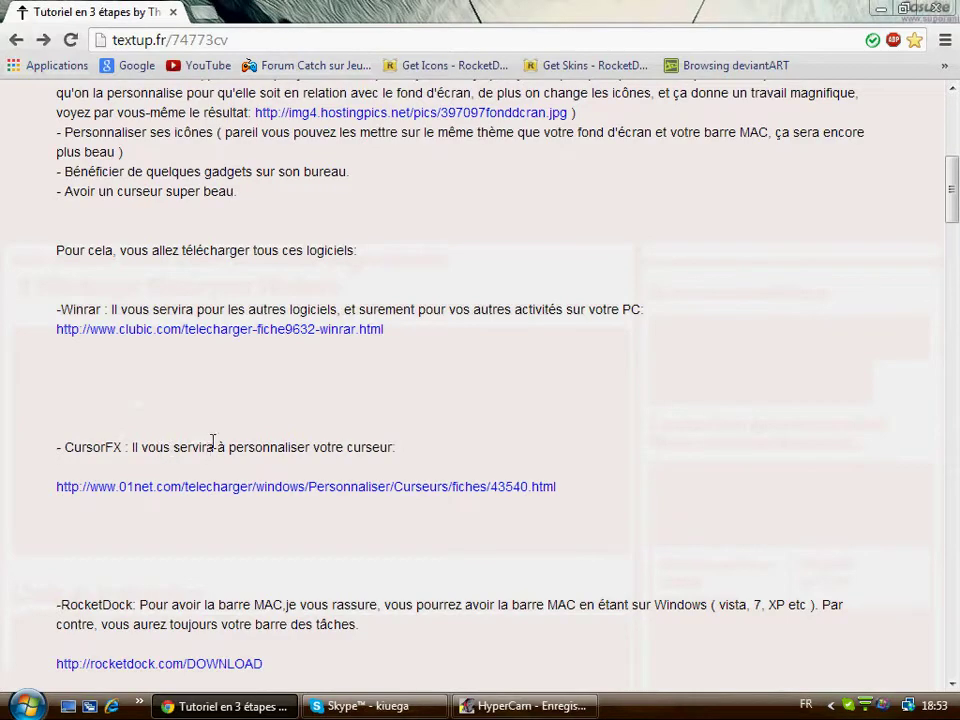
- View the CursorFX download page linked in the tutorial in a new tab and close it
{"action": "middle_click", "coordinate": [317, 487]}
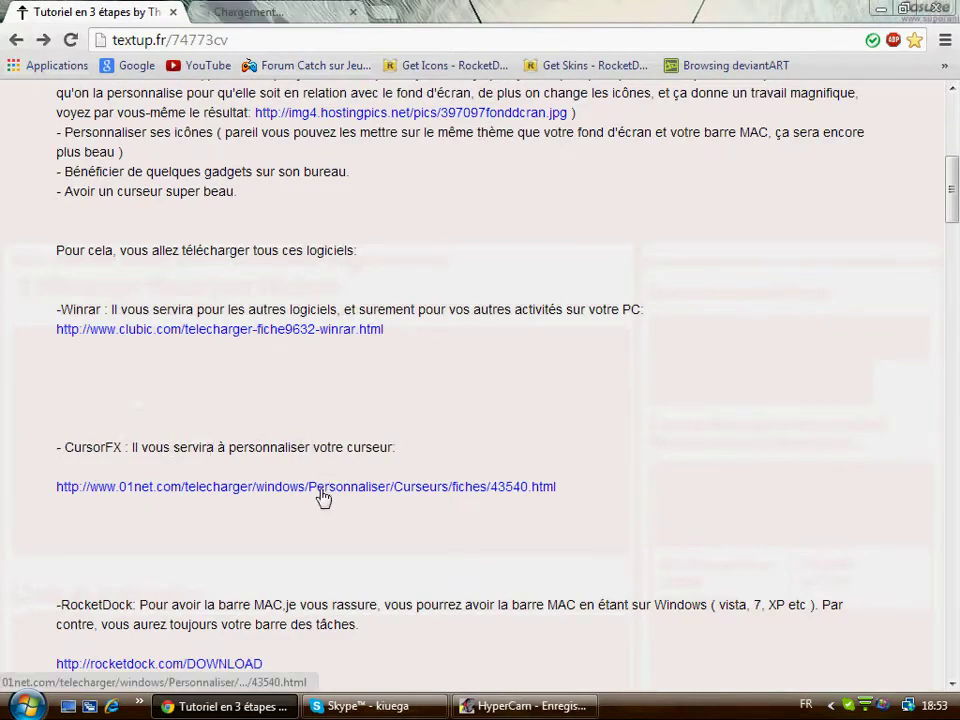
{"action": "left_click", "coordinate": [258, 10]}
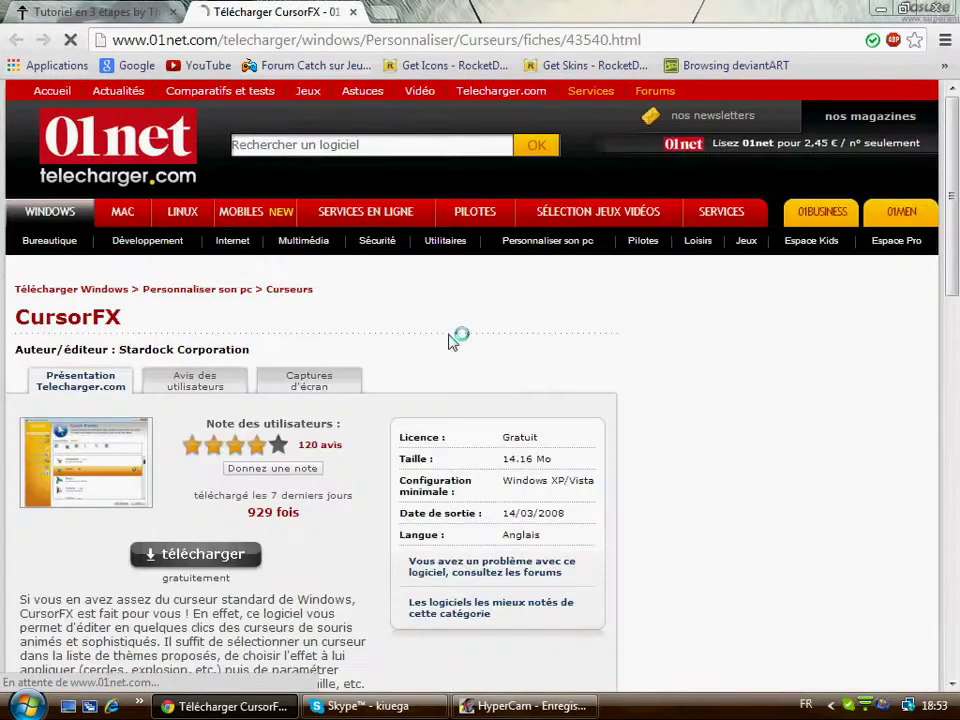
{"action": "scroll", "coordinate": [456, 336], "scroll_direction": "down", "scroll_amount": 3}
{"action": "scroll", "coordinate": [450, 340], "scroll_direction": "up", "scroll_amount": 3}
{"action": "left_click", "coordinate": [352, 12]}
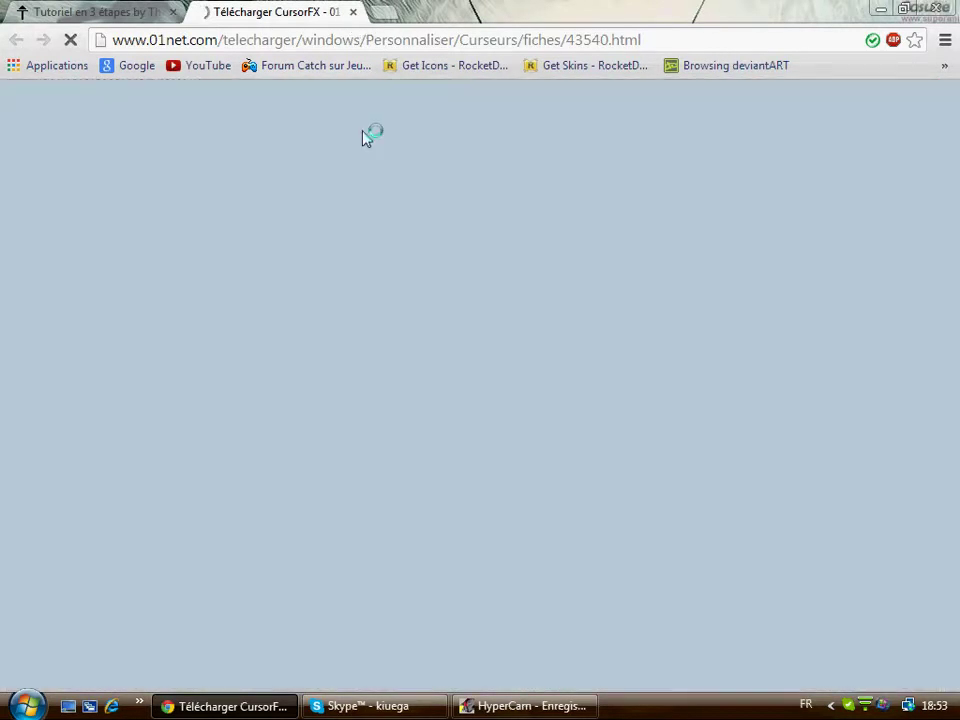
- View the RocketDock download page linked in the tutorial in a new tab and close it
{"action": "scroll", "coordinate": [401, 387], "scroll_direction": "down", "scroll_amount": 1}
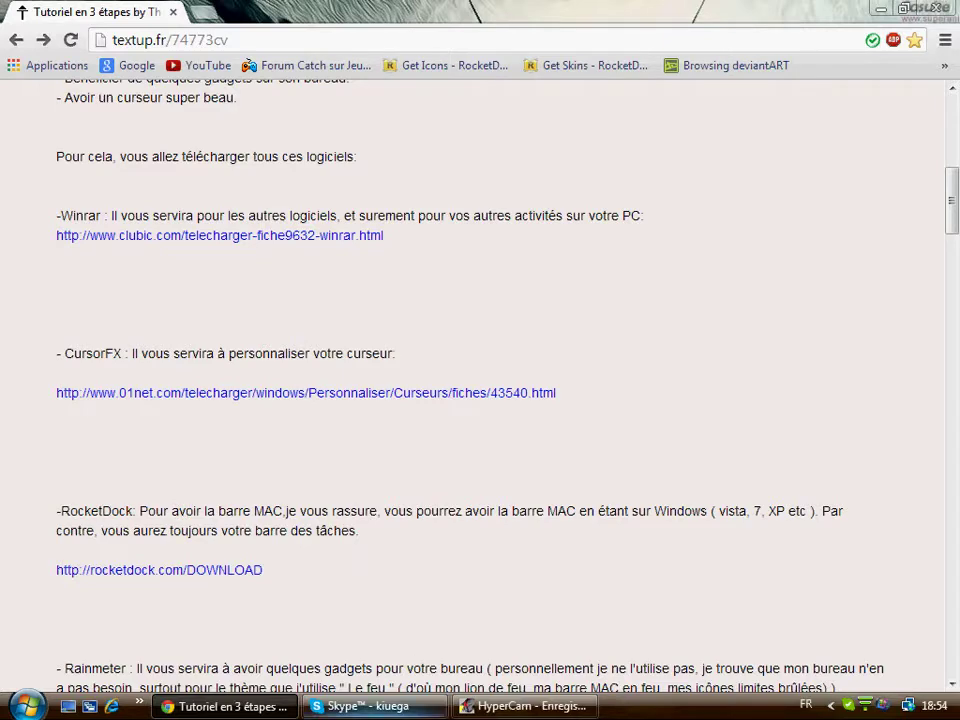
{"action": "mouse_move", "coordinate": [398, 705]}
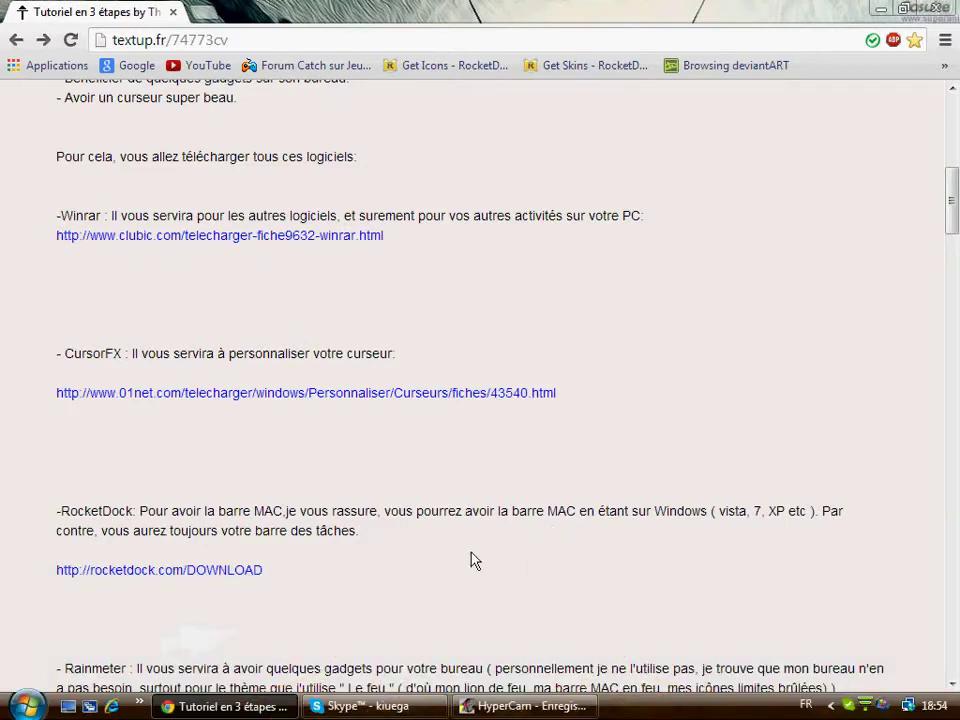
{"action": "middle_click", "coordinate": [221, 571]}
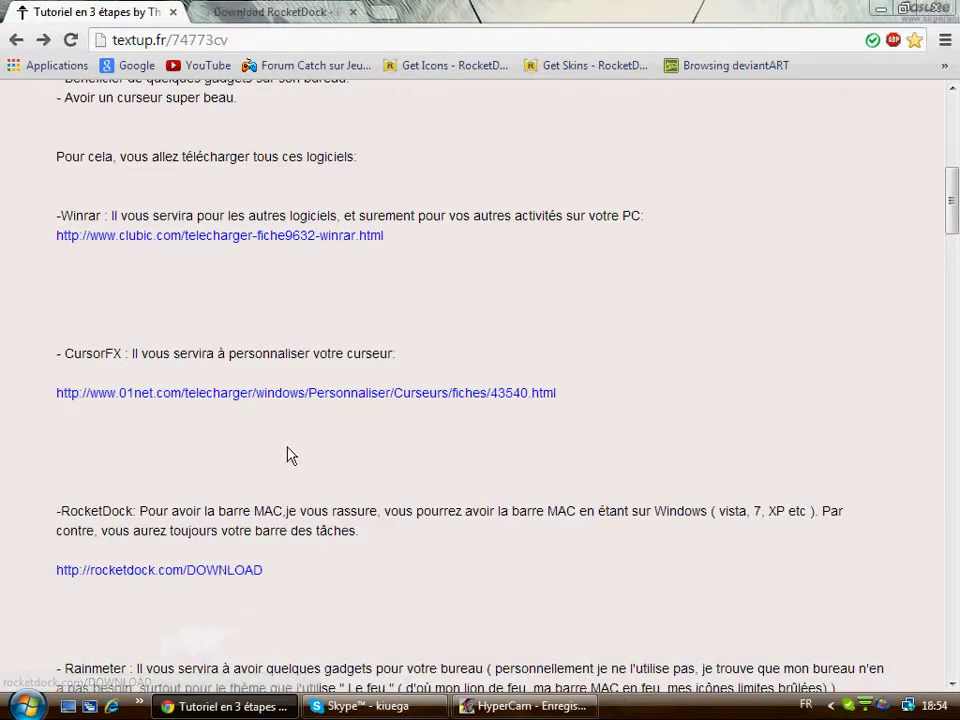
{"action": "left_click", "coordinate": [255, 14]}
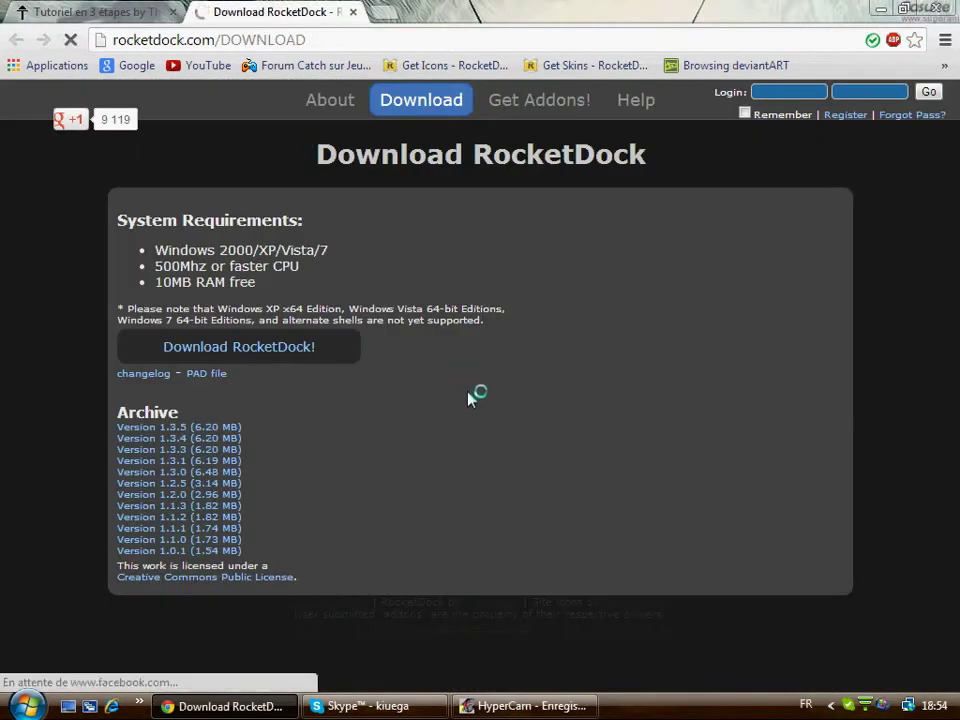
{"action": "left_click", "coordinate": [351, 14]}
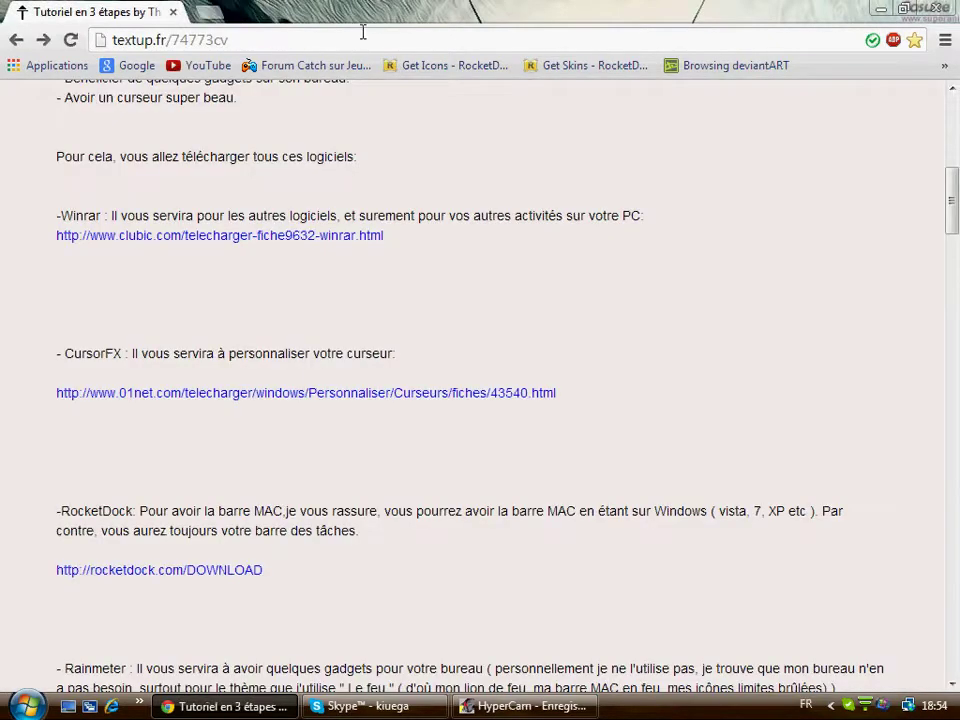
- Try the desktop's Google search gadget with the query "youtube" and close the results page
{"action": "left_click_drag", "start_coordinate": [949, 208], "coordinate": [953, 238]}
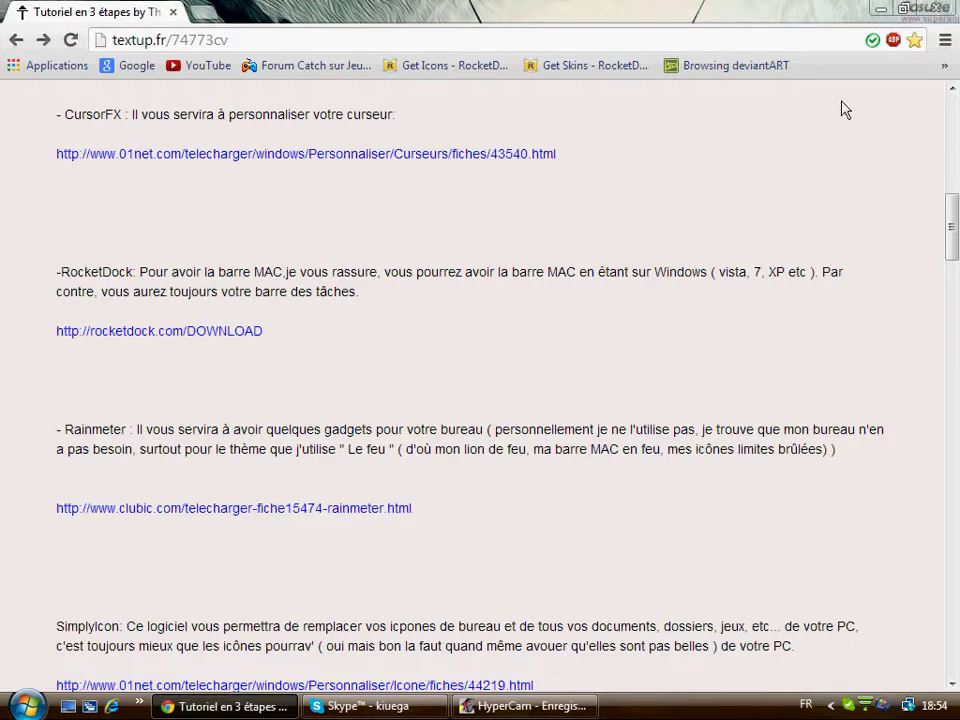
{"action": "left_click", "coordinate": [880, 13]}
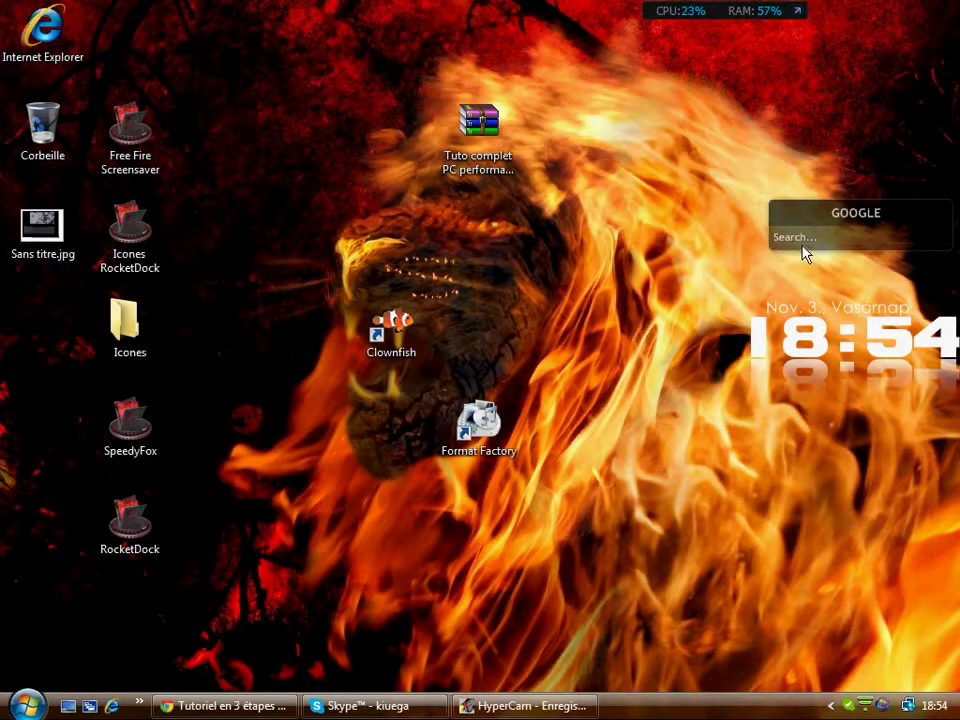
{"action": "left_click", "coordinate": [795, 240]}
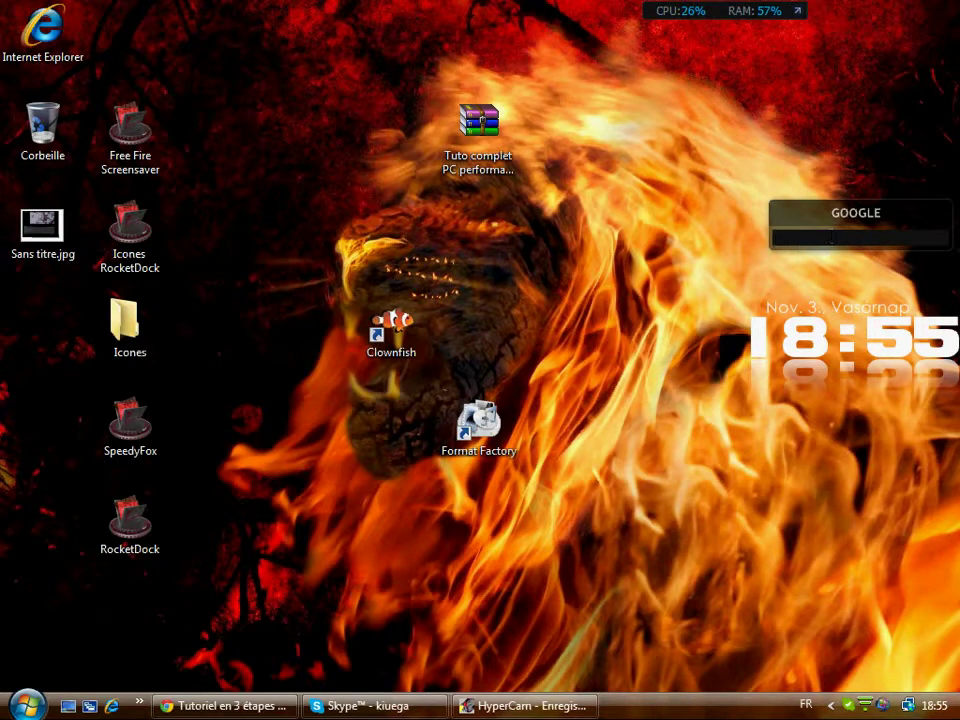
{"action": "type", "text": "youtube"}
{"action": "key", "text": "Return"}
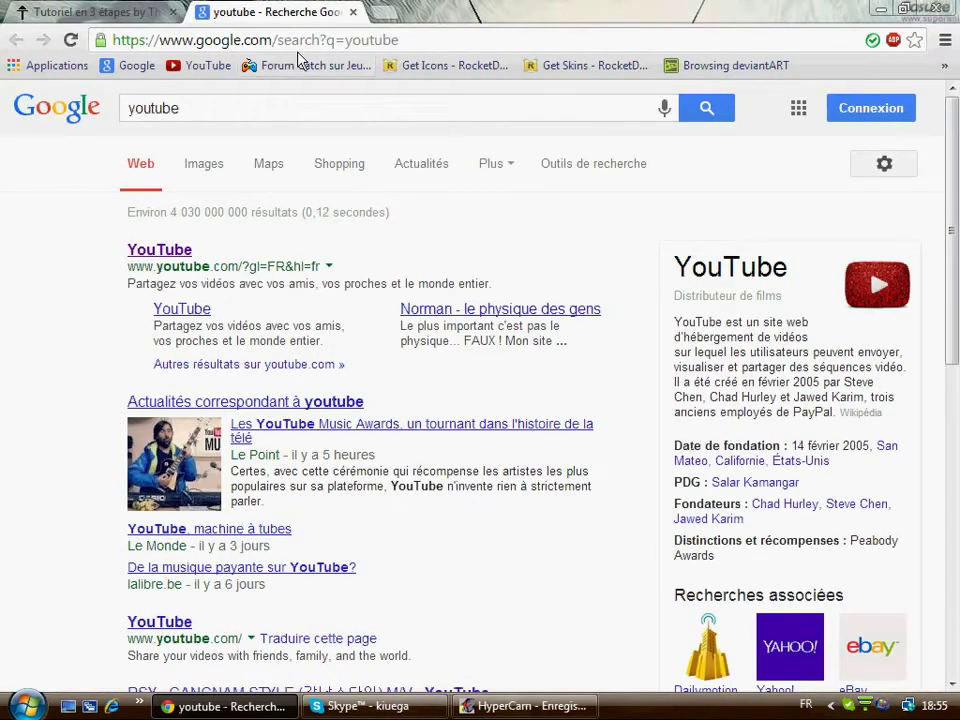
{"action": "left_click", "coordinate": [352, 12]}
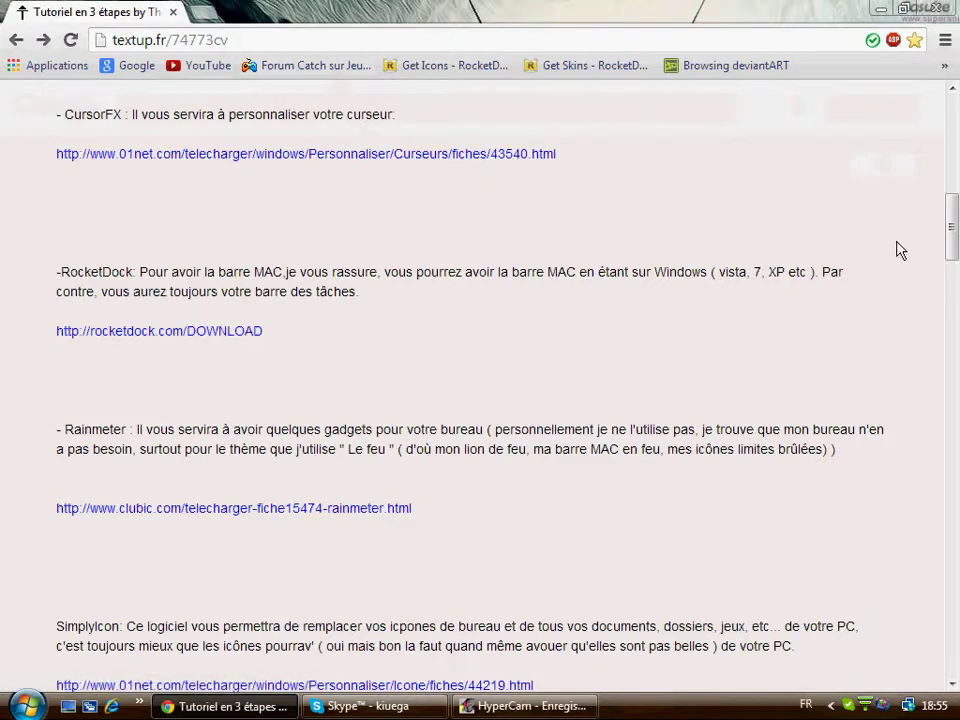
- Read the SimplyIcon entry in the tutorial, look at the desktop icons and return to the tutorial
{"action": "left_click_drag", "start_coordinate": [951, 251], "coordinate": [953, 268]}
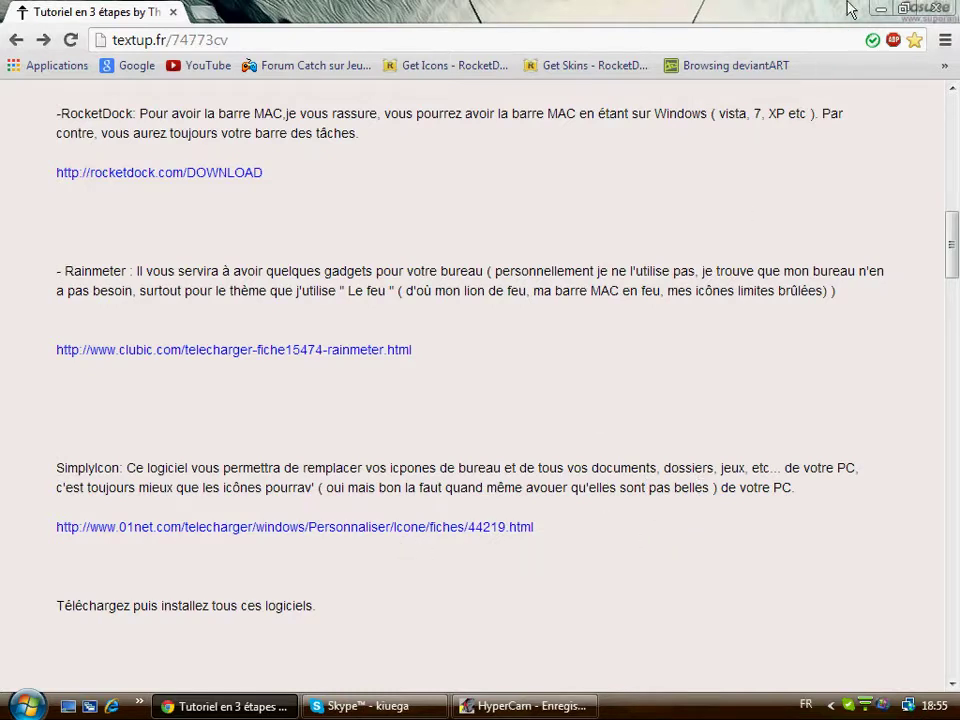
{"action": "left_click", "coordinate": [880, 9]}
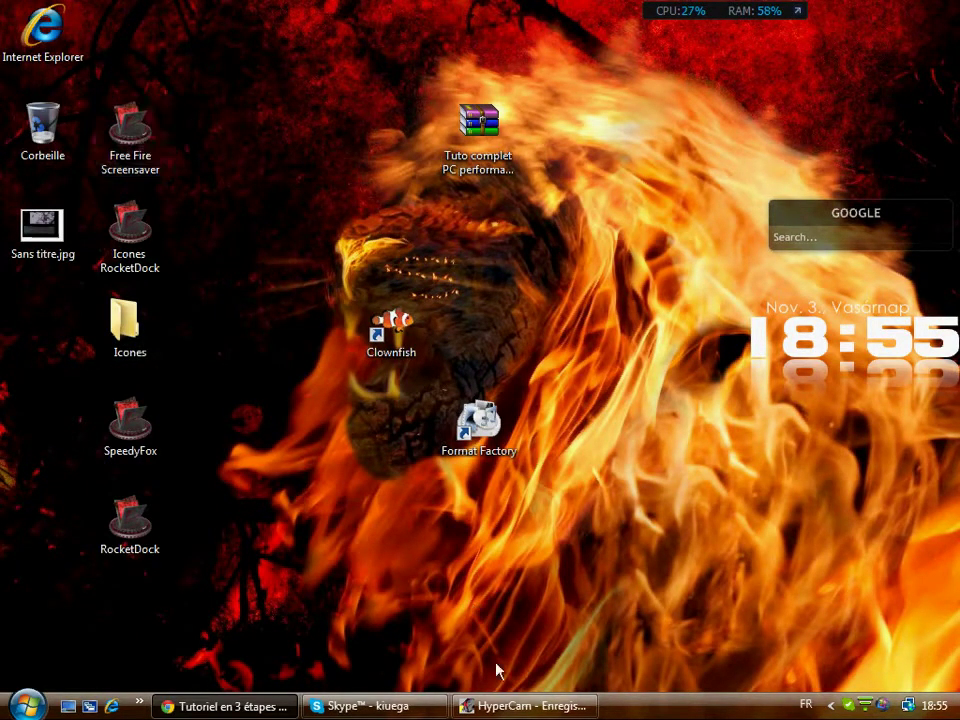
{"action": "left_click", "coordinate": [253, 706]}
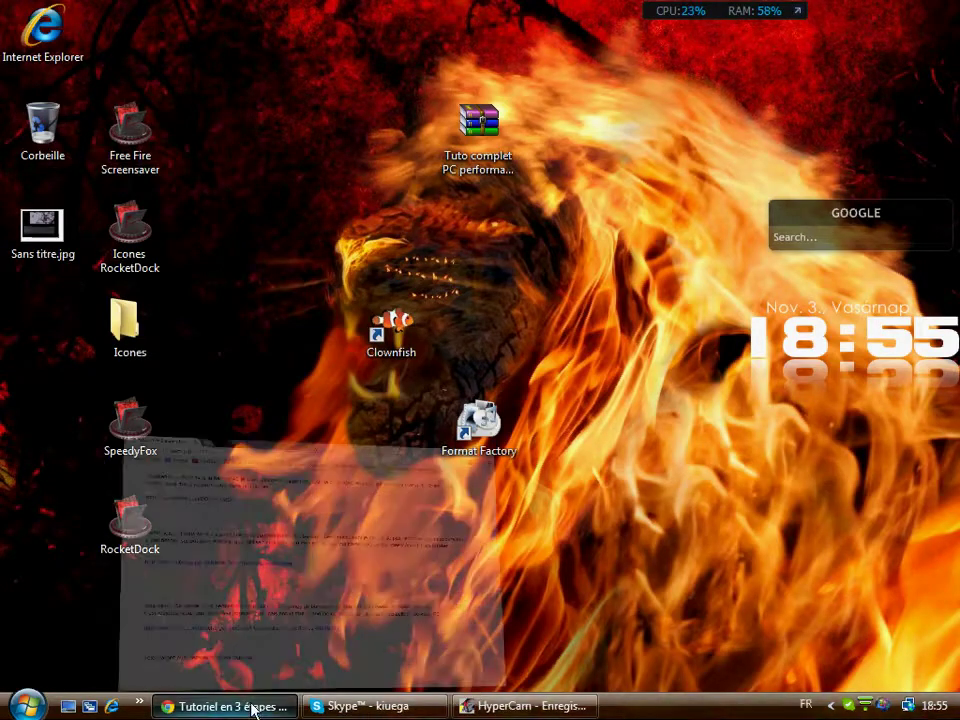
- Apply the lovesdyingembers cursor theme in CursorFX, allow its startup item change in IObit Malware Fighter, and close the CursorFX window
{"action": "scroll", "coordinate": [609, 311], "scroll_direction": "down", "scroll_amount": 5}
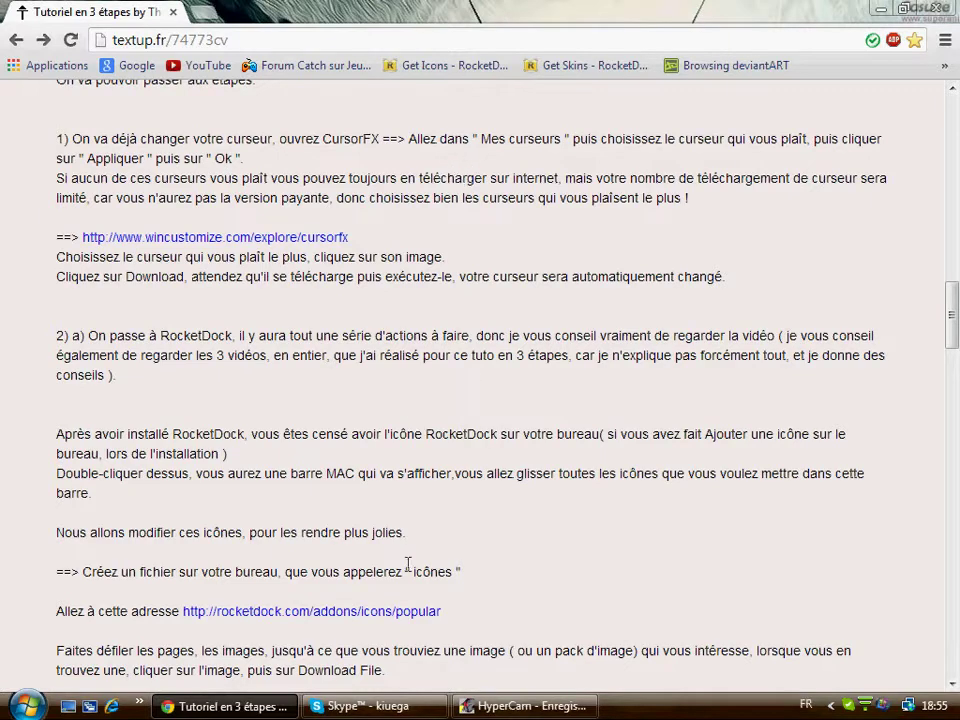
{"action": "mouse_move", "coordinate": [435, 712]}
{"action": "mouse_move", "coordinate": [371, 700]}
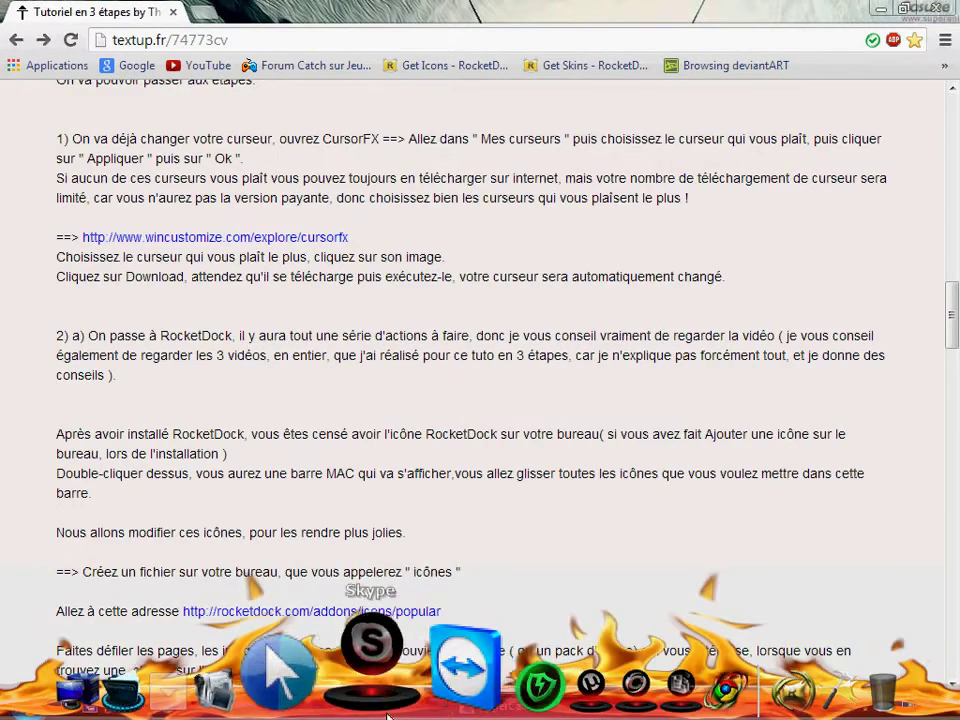
{"action": "left_click", "coordinate": [330, 690]}
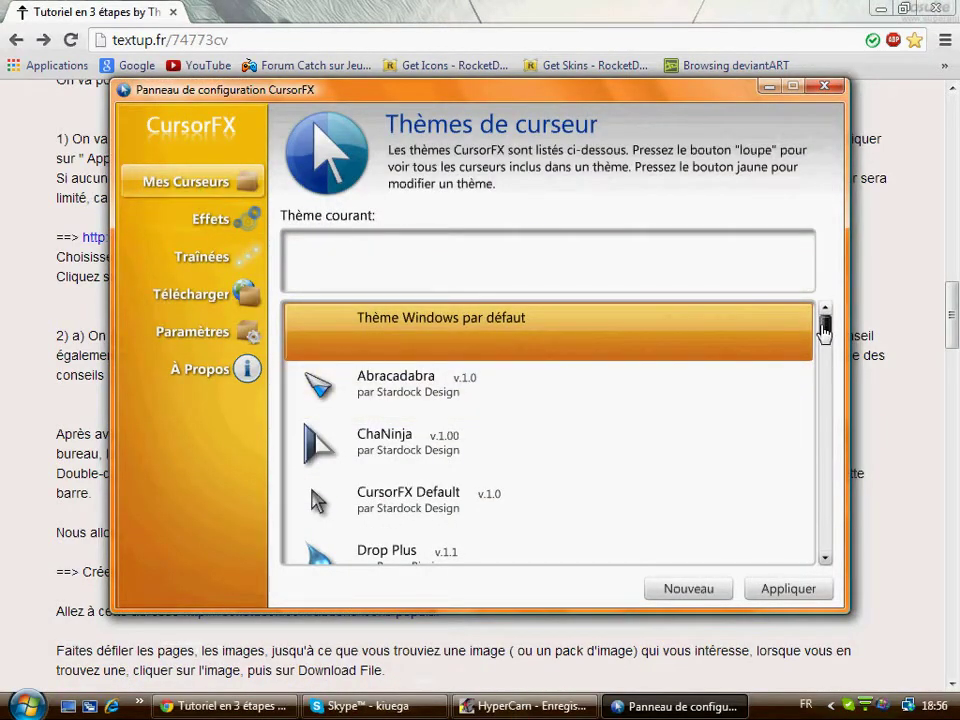
{"action": "left_click_drag", "start_coordinate": [826, 322], "coordinate": [829, 495]}
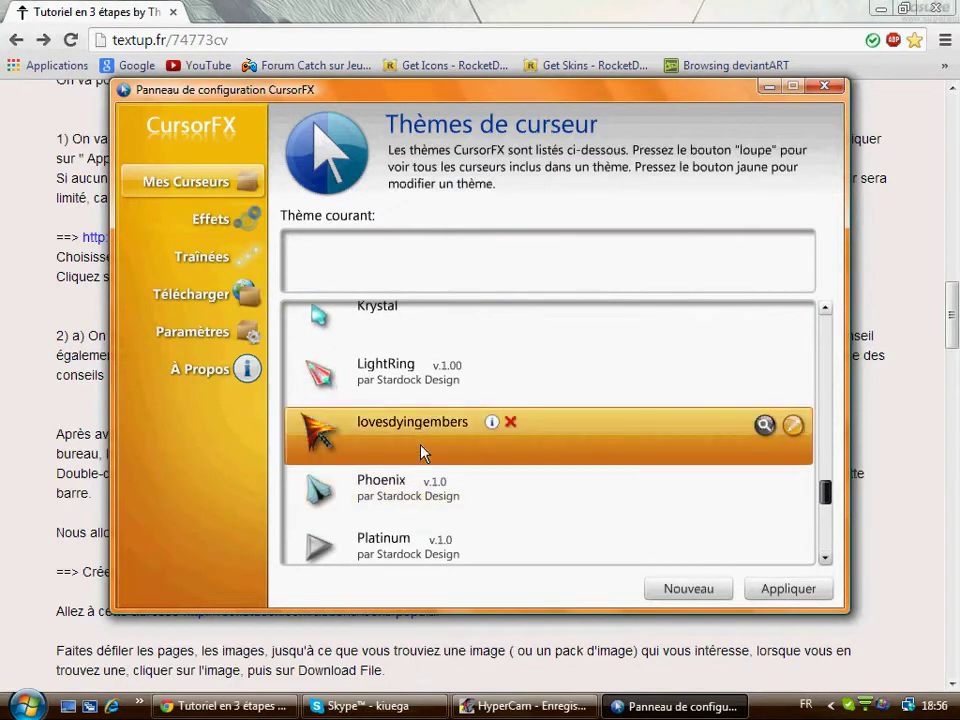
{"action": "left_click", "coordinate": [770, 592]}
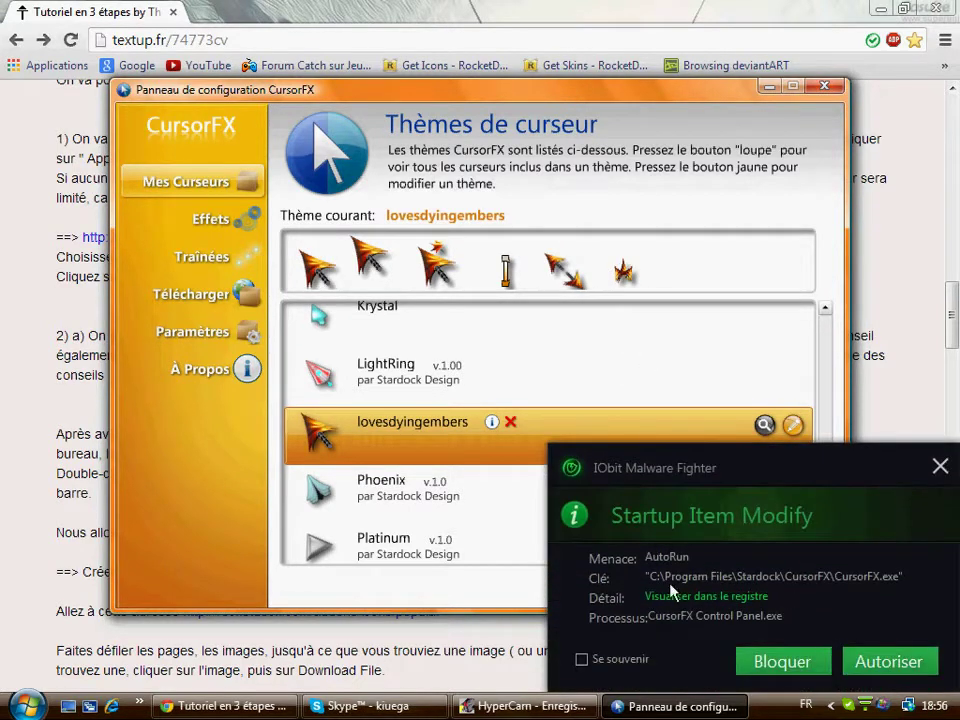
{"action": "left_click", "coordinate": [855, 656]}
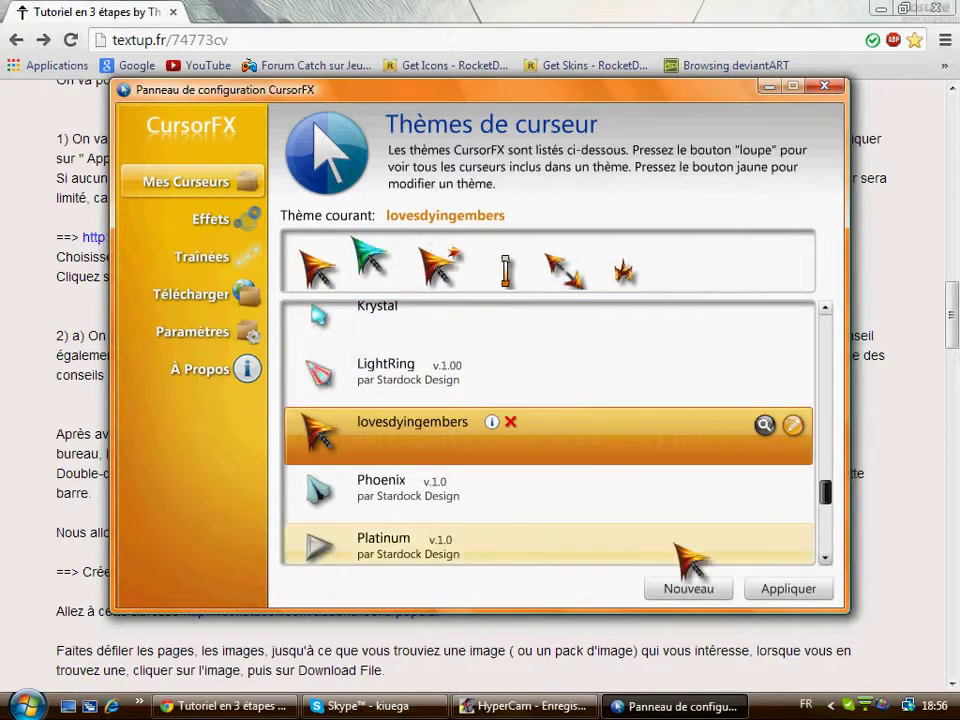
{"action": "left_click", "coordinate": [824, 86]}
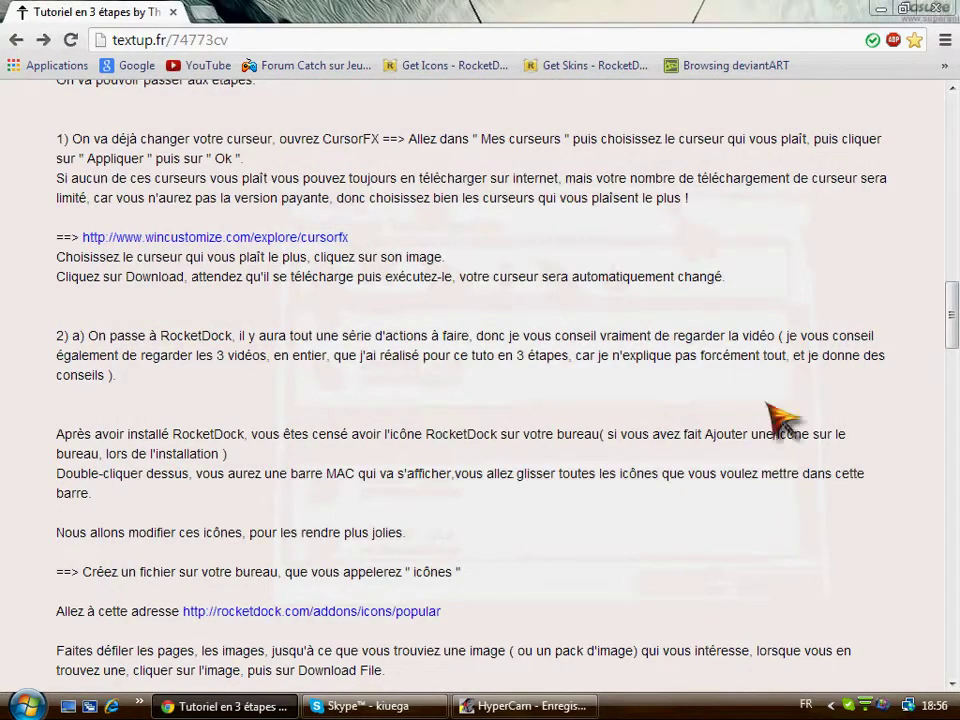
- Reopen CursorFX from the dock and select the Krystal cursor theme
{"action": "mouse_move", "coordinate": [400, 705]}
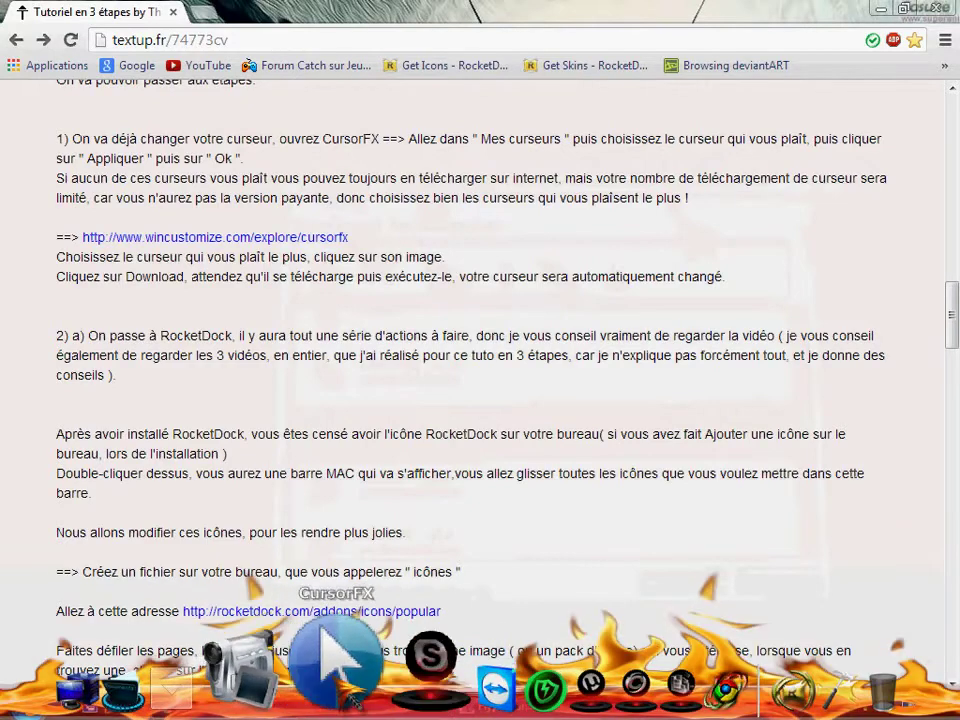
{"action": "left_click", "coordinate": [328, 665]}
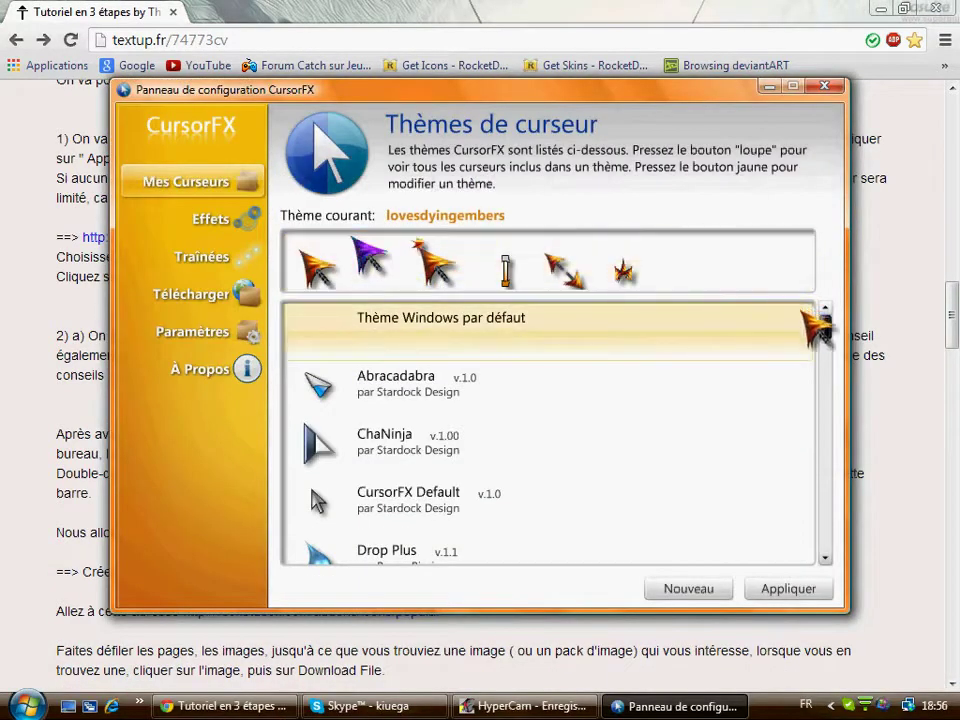
{"action": "left_click_drag", "start_coordinate": [824, 328], "coordinate": [817, 450]}
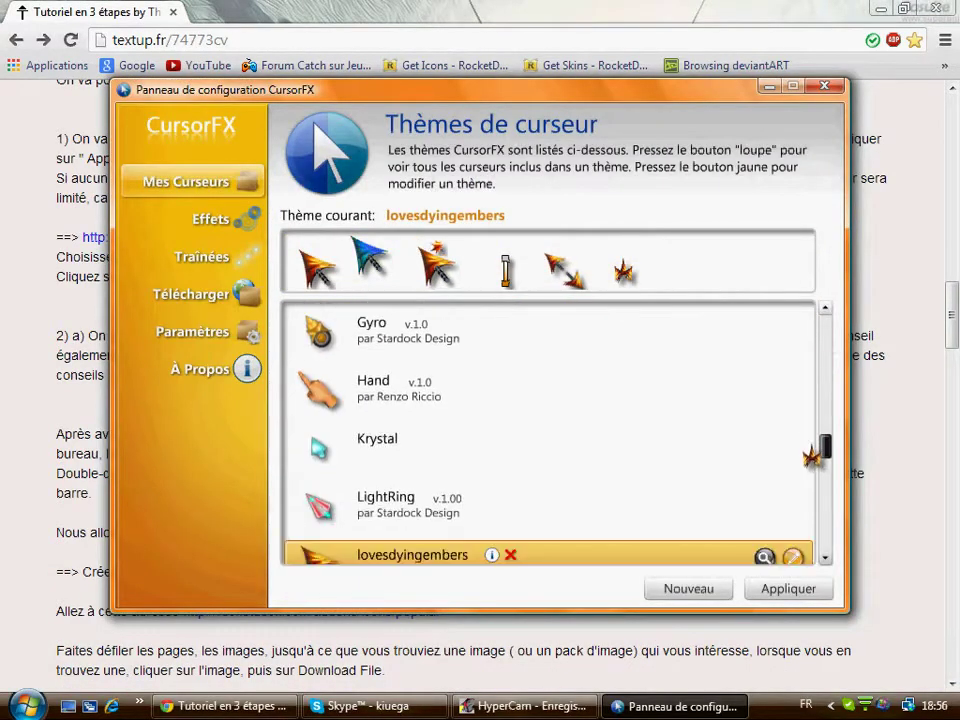
{"action": "left_click", "coordinate": [628, 445]}
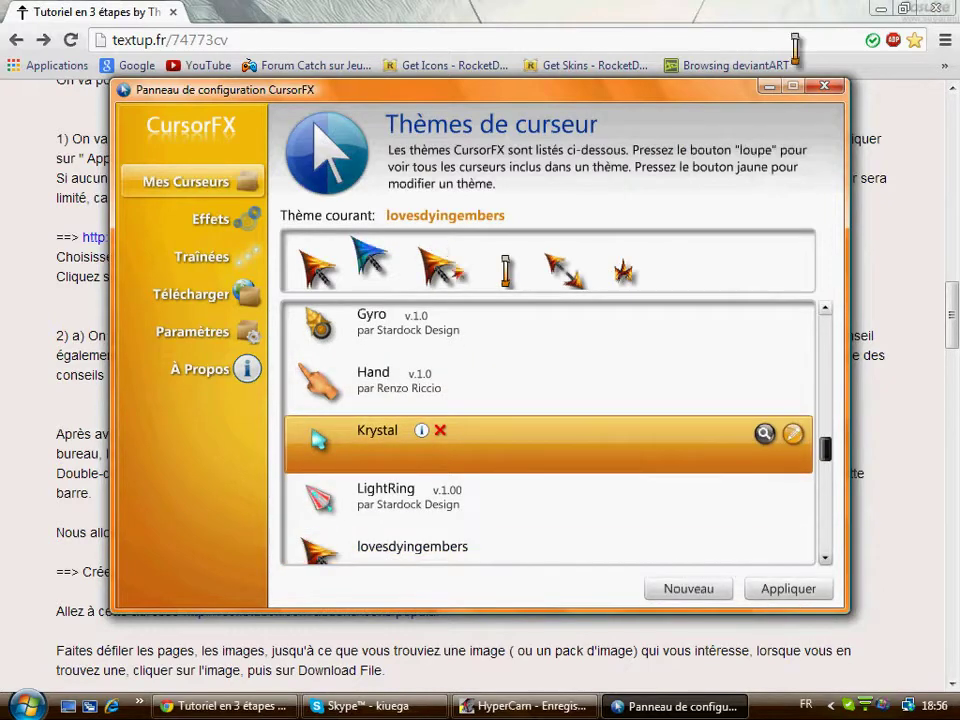
- Close CursorFX, open the tutorial's wincustomize.com/explore/cursorfx link, and browse the listed cursor themes
{"action": "left_click", "coordinate": [824, 86]}
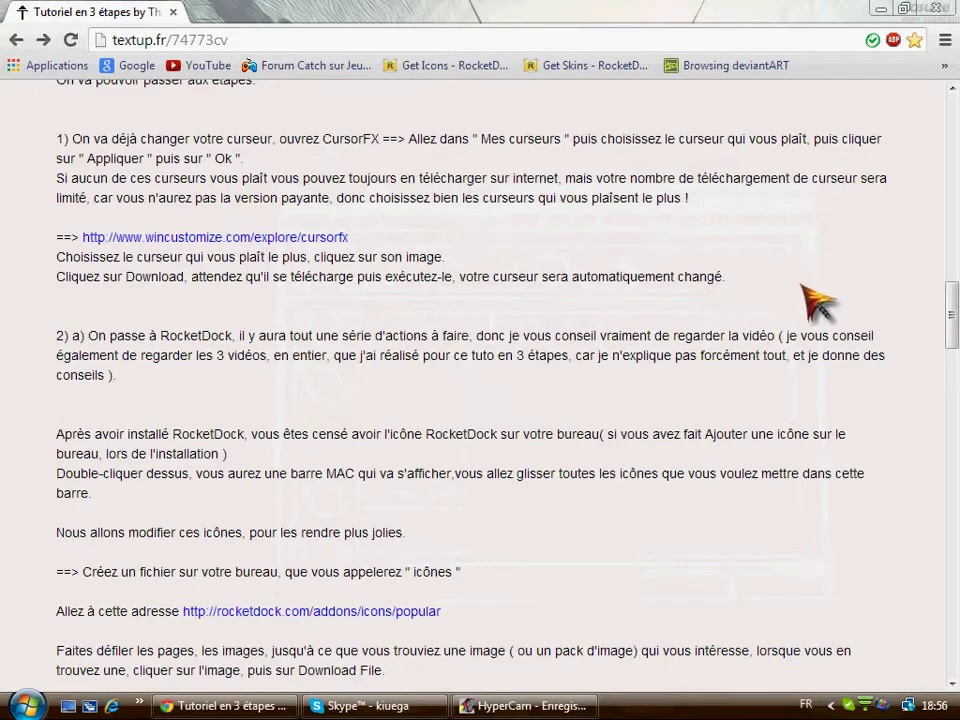
{"action": "left_click_drag", "start_coordinate": [952, 320], "coordinate": [951, 303]}
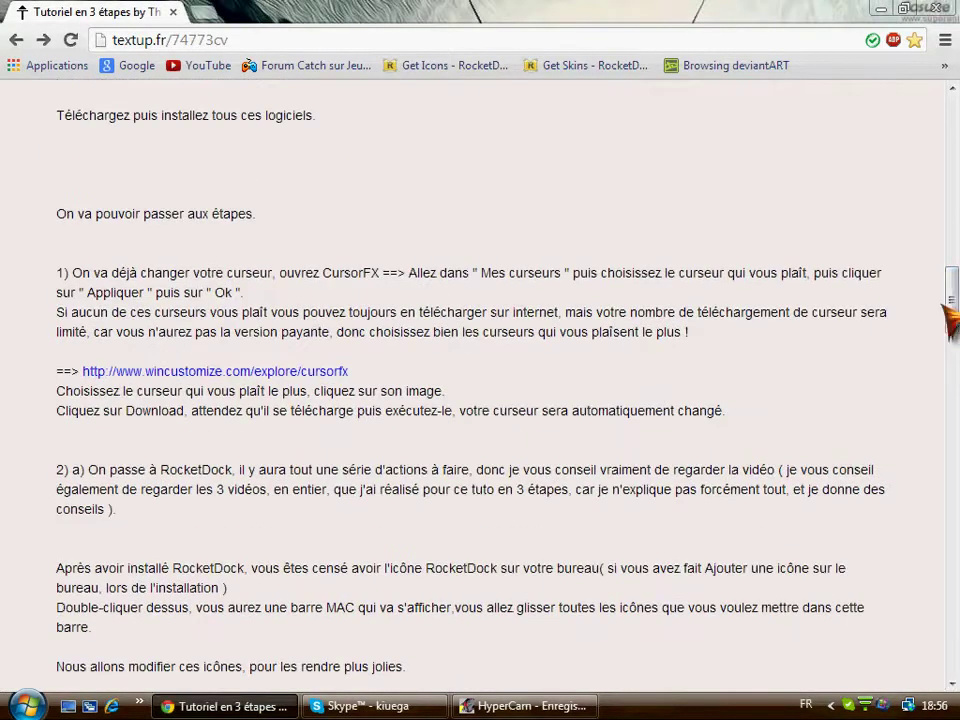
{"action": "middle_click", "coordinate": [283, 378]}
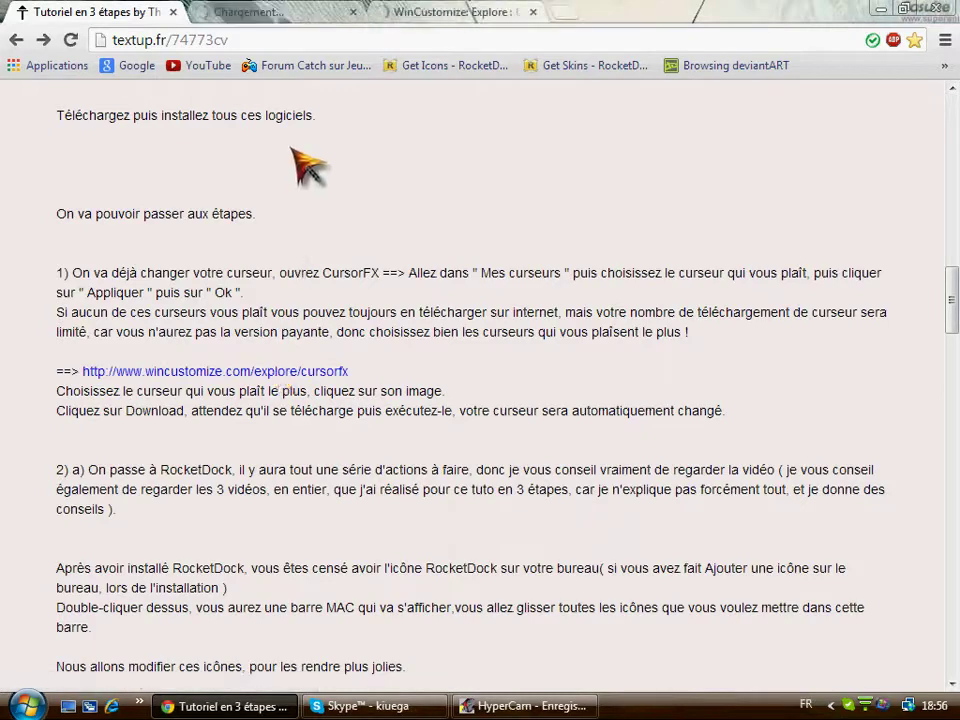
{"action": "left_click", "coordinate": [287, 14]}
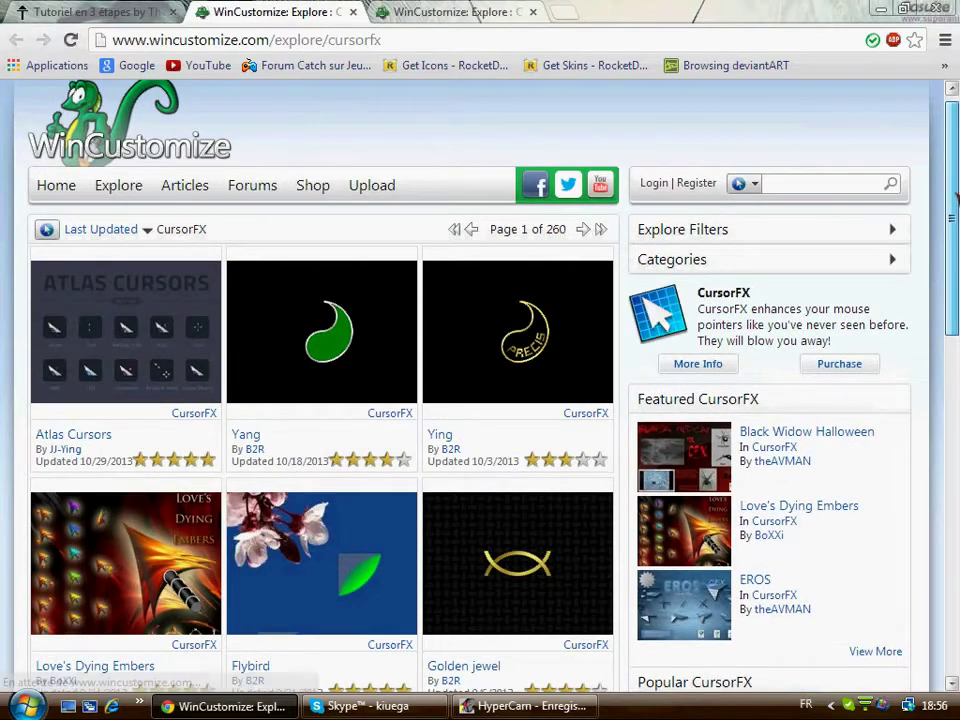
{"action": "left_click_drag", "start_coordinate": [955, 195], "coordinate": [940, 322]}
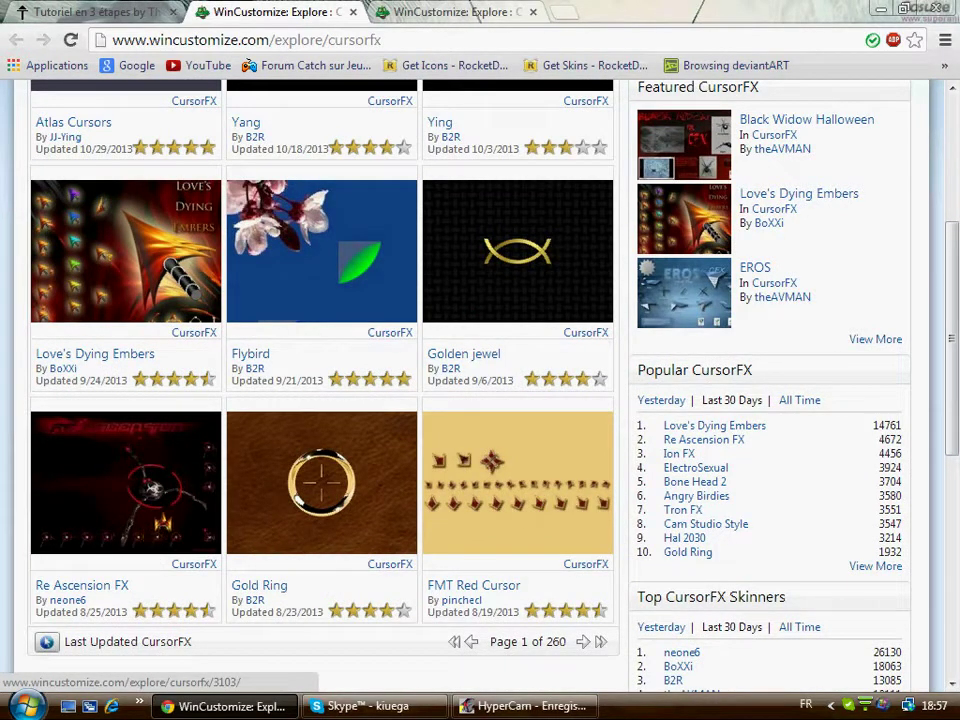
- Download the Re Ascension FX cursor theme from WinCustomize and run the downloaded file to install it
{"action": "left_click", "coordinate": [150, 488]}
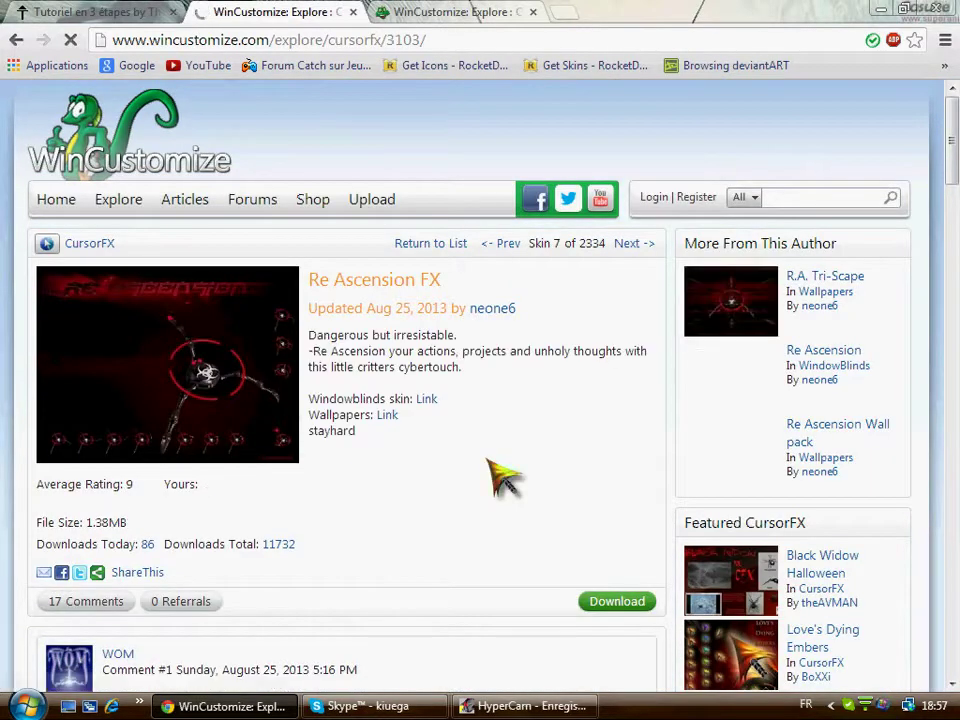
{"action": "left_click", "coordinate": [594, 606]}
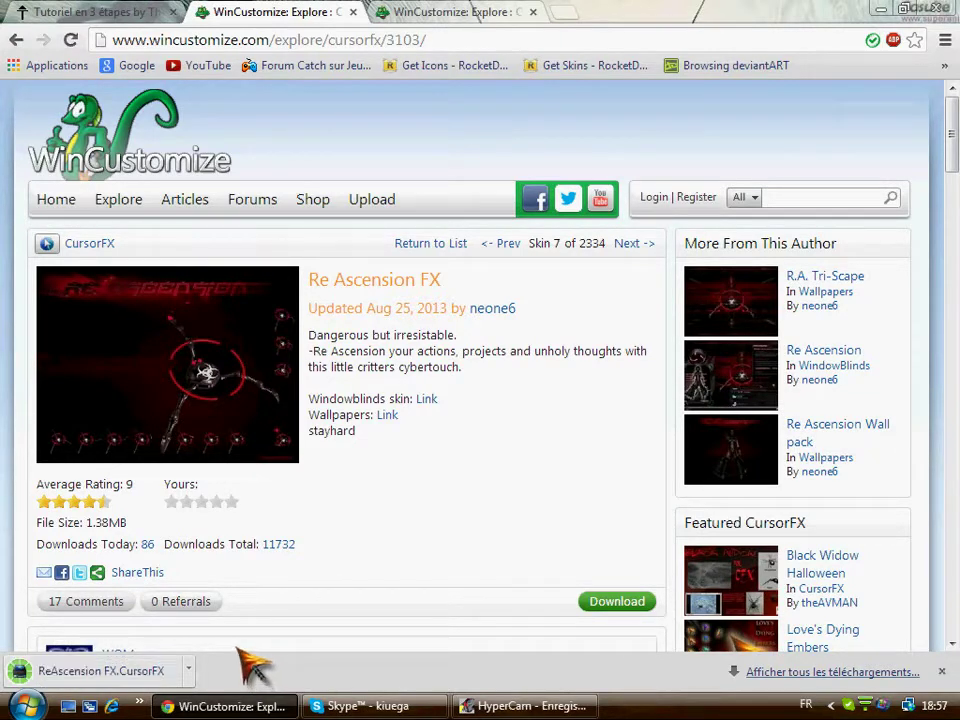
{"action": "left_click", "coordinate": [110, 672]}
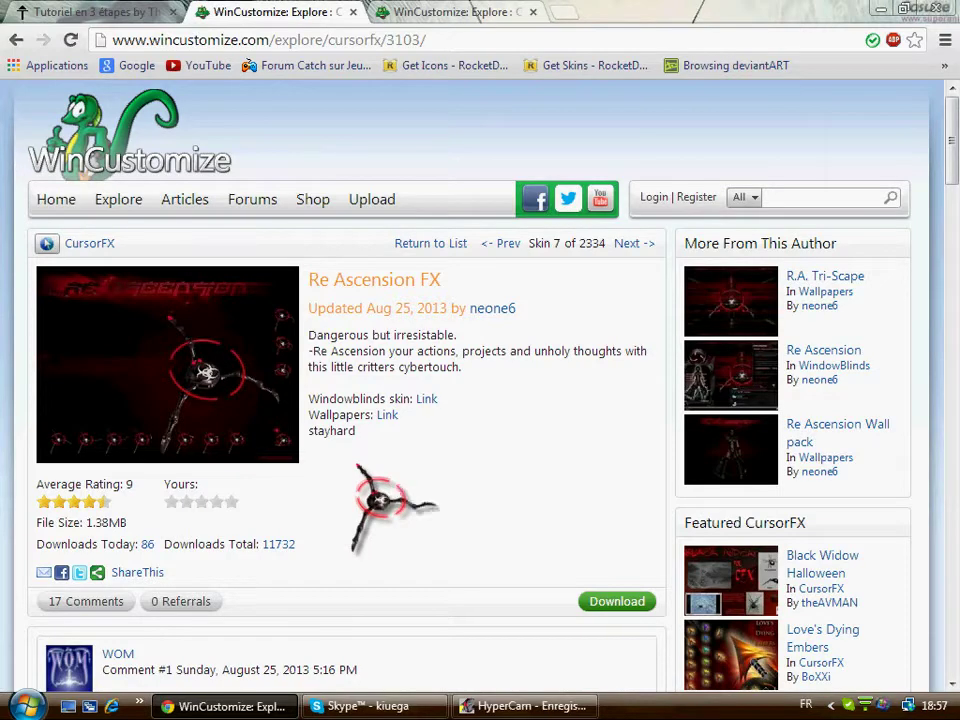
- Apply the default Windows theme (Thème Windows par défaut) in CursorFX and close its window
{"action": "mouse_move", "coordinate": [305, 690]}
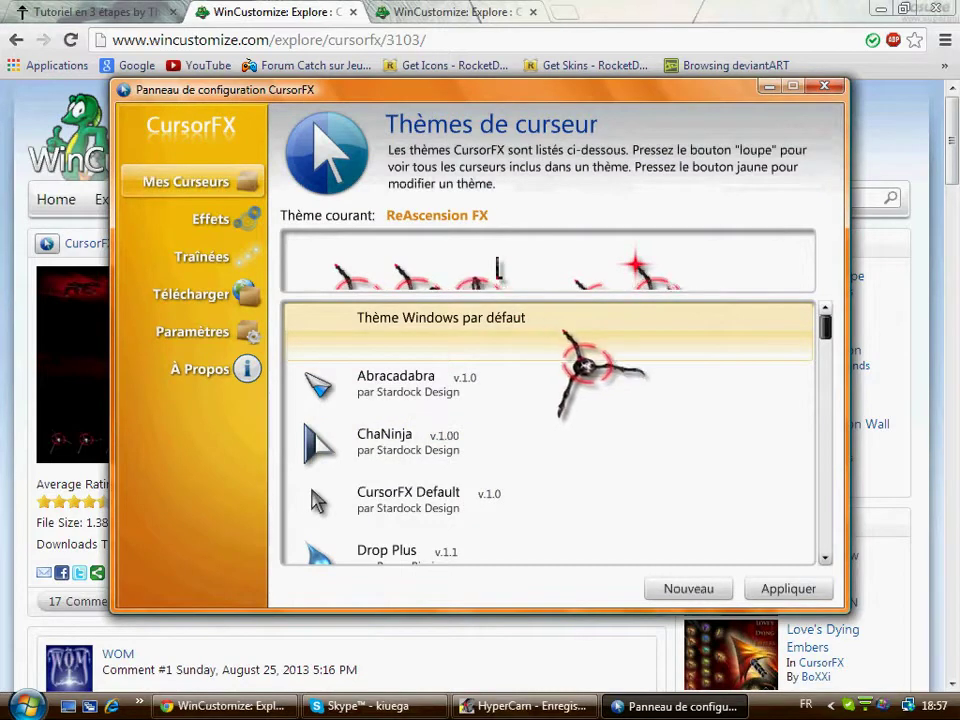
{"action": "left_click", "coordinate": [580, 350]}
{"action": "left_click", "coordinate": [782, 588]}
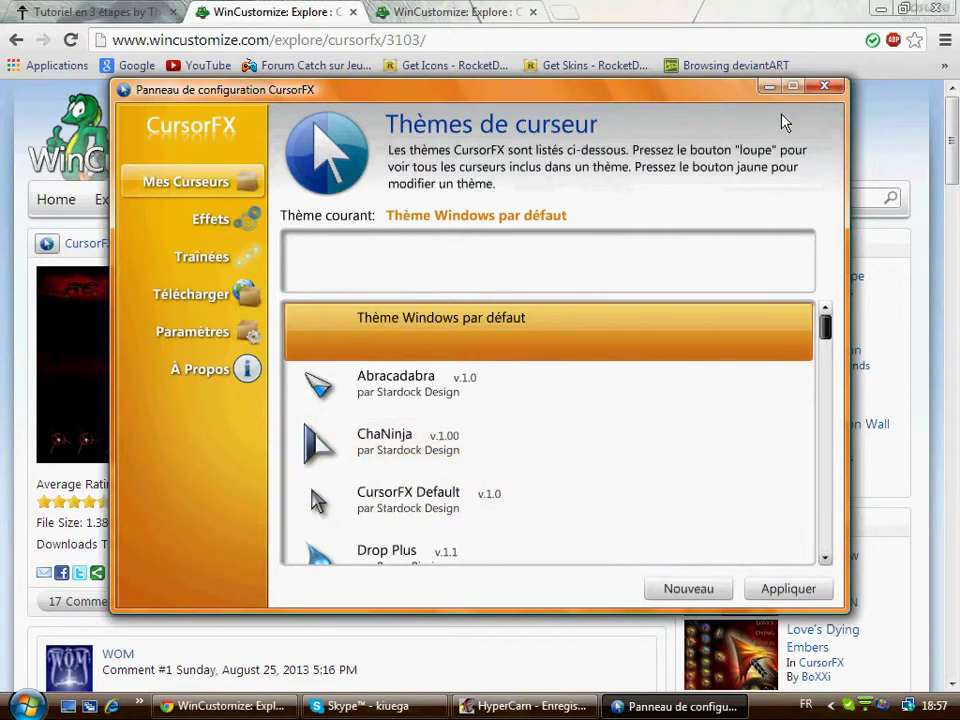
{"action": "left_click", "coordinate": [821, 88]}
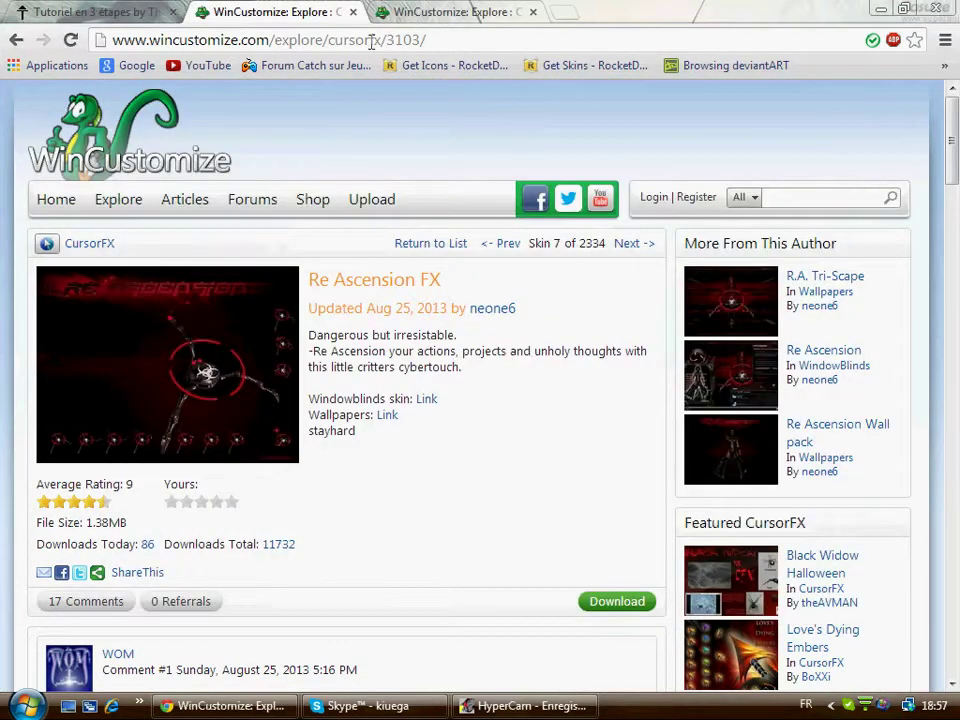
- Close the Re Ascension FX page and return to the tutorial to read its RocketDock section
{"action": "left_click", "coordinate": [352, 12]}
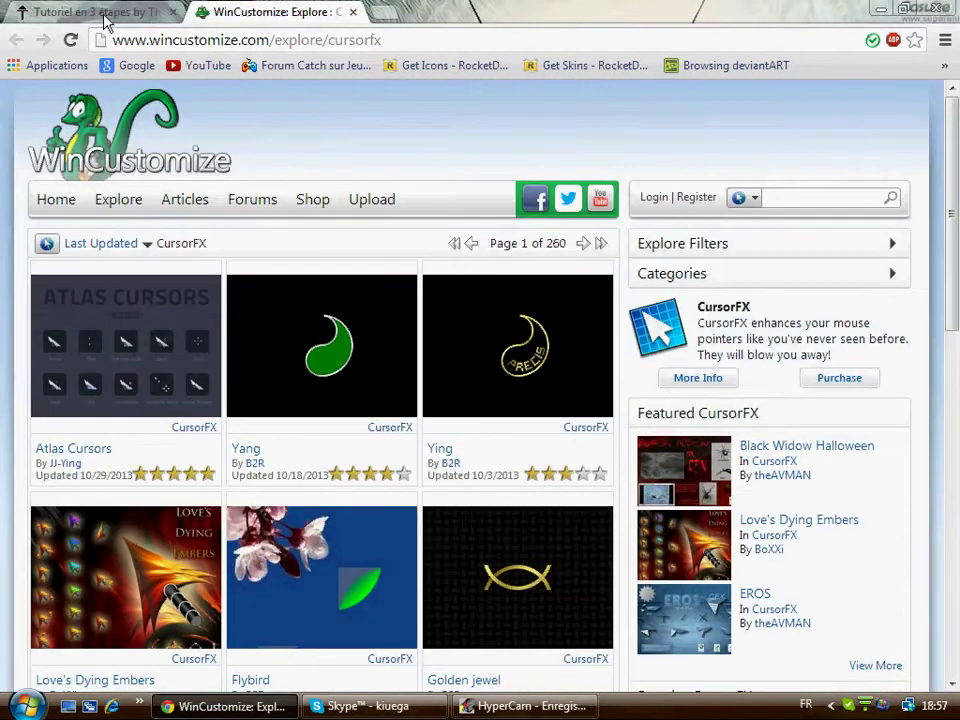
{"action": "left_click", "coordinate": [95, 12]}
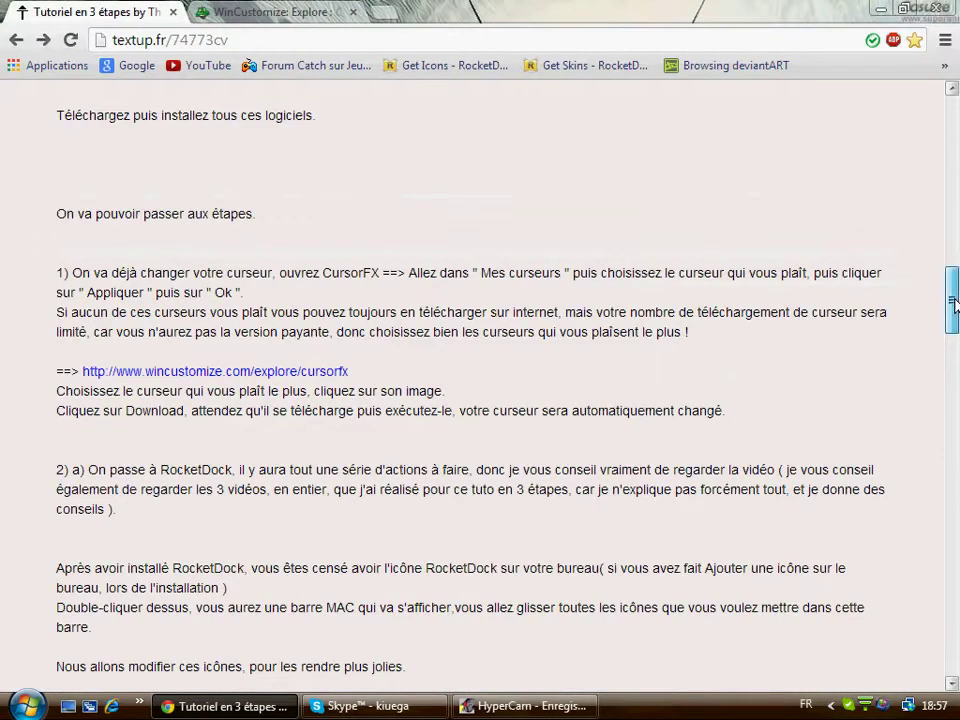
{"action": "left_click_drag", "start_coordinate": [950, 272], "coordinate": [952, 350]}
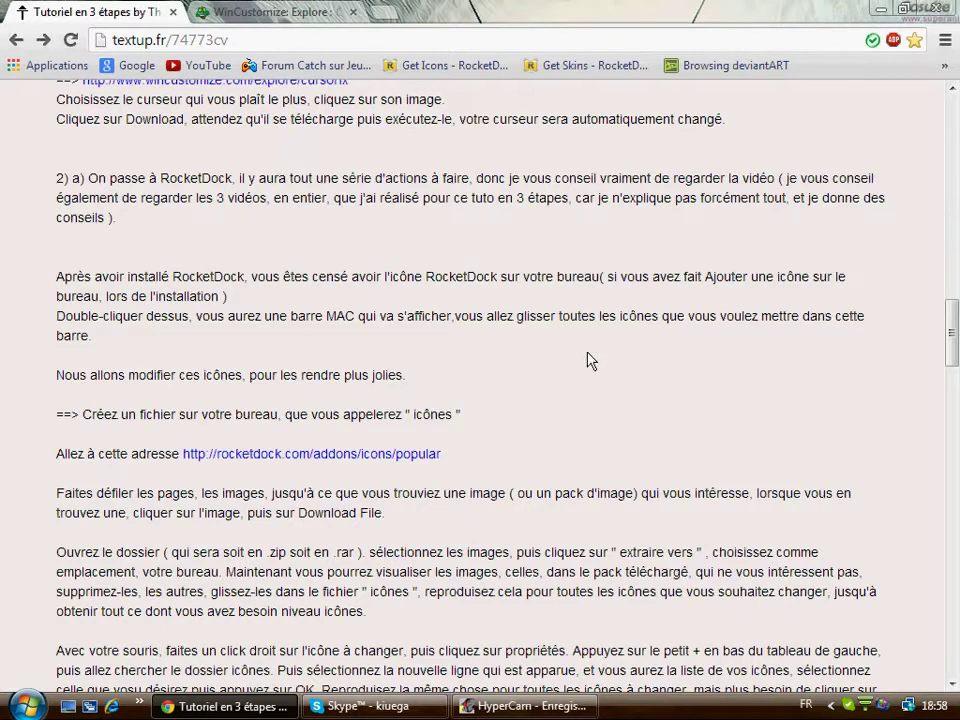
- Show the desktop, launch RocketDock from the shortcut in the desktop's RocketDock folder, and close the folder
{"action": "left_click", "coordinate": [24, 707]}
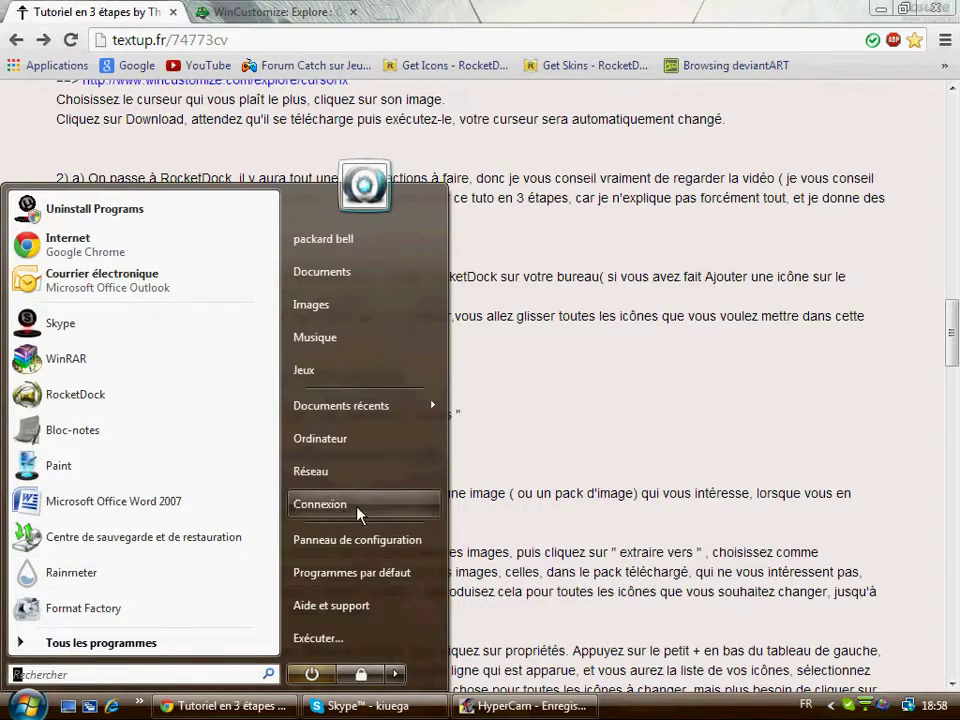
{"action": "left_click", "coordinate": [678, 393]}
{"action": "left_click", "coordinate": [880, 9]}
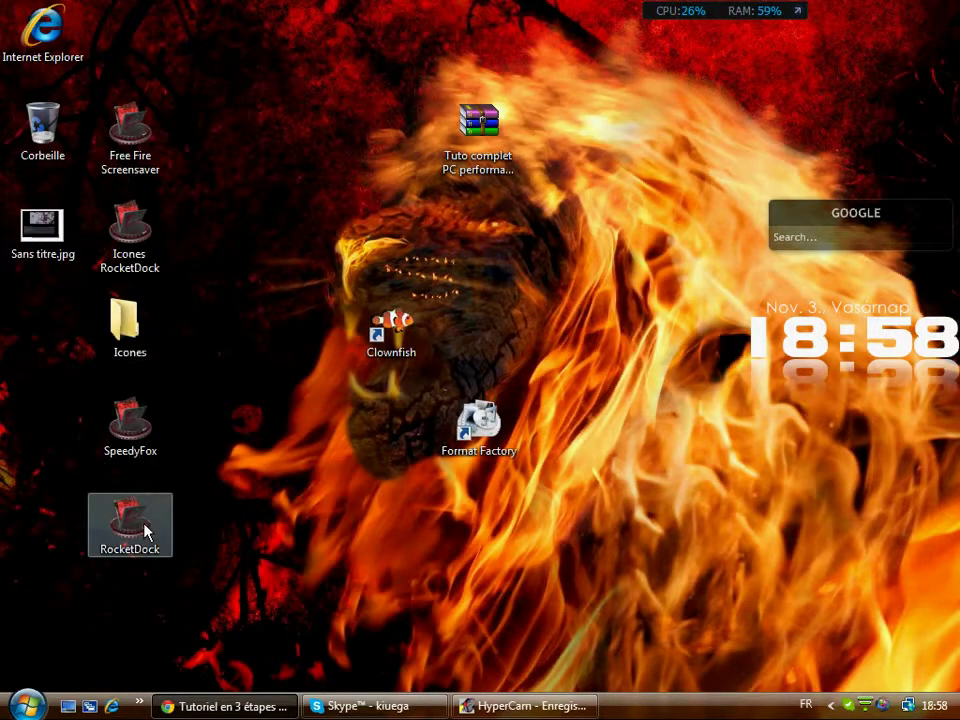
{"action": "double_click", "coordinate": [145, 532]}
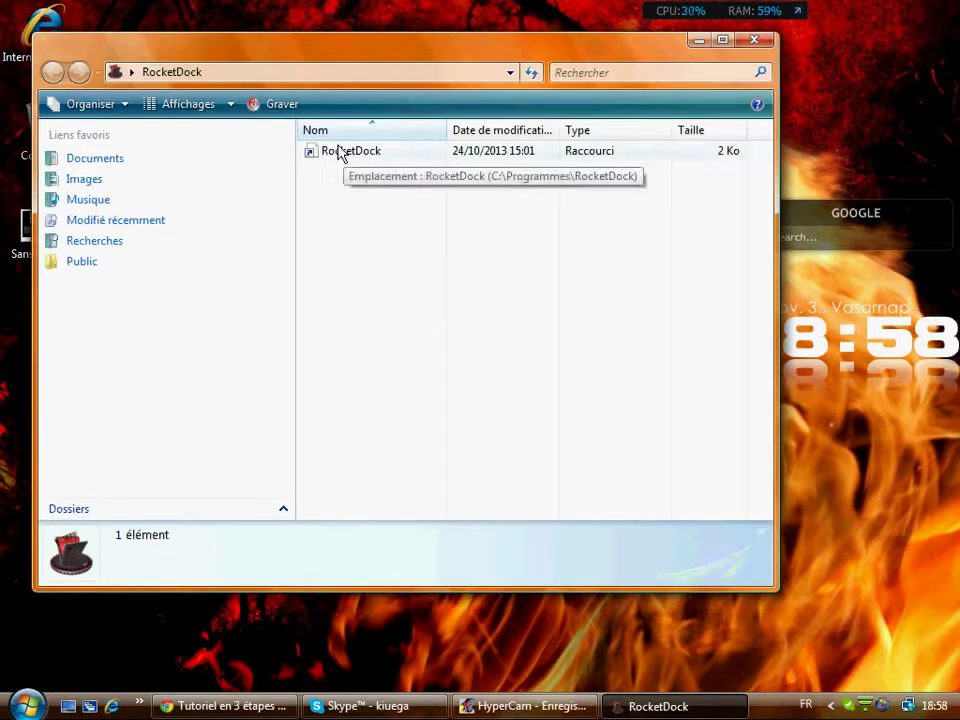
{"action": "double_click", "coordinate": [343, 152]}
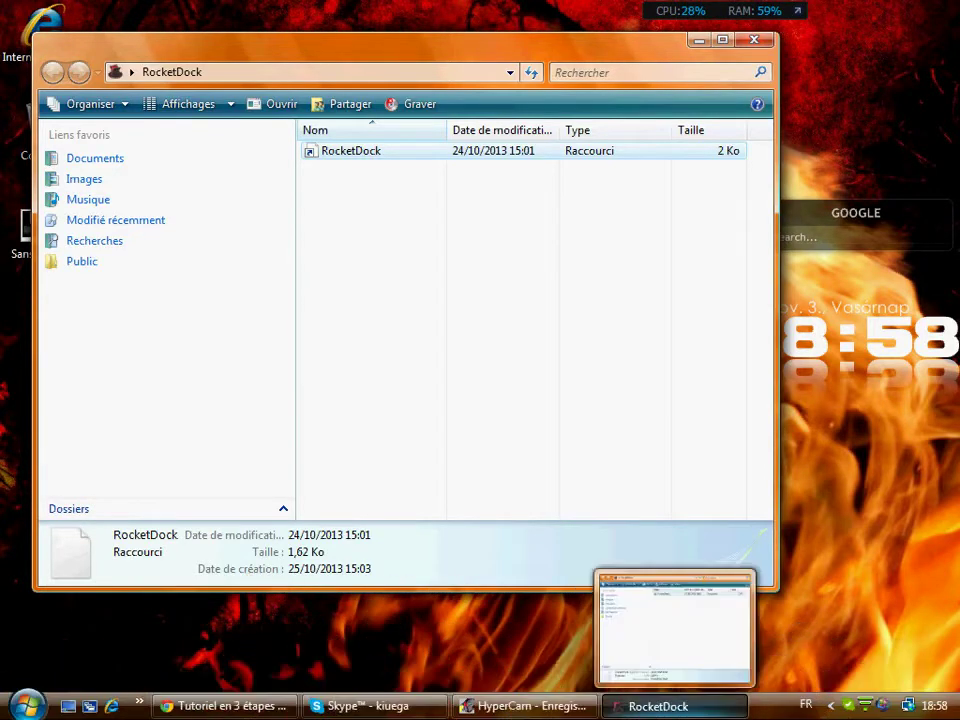
{"action": "mouse_move", "coordinate": [680, 716]}
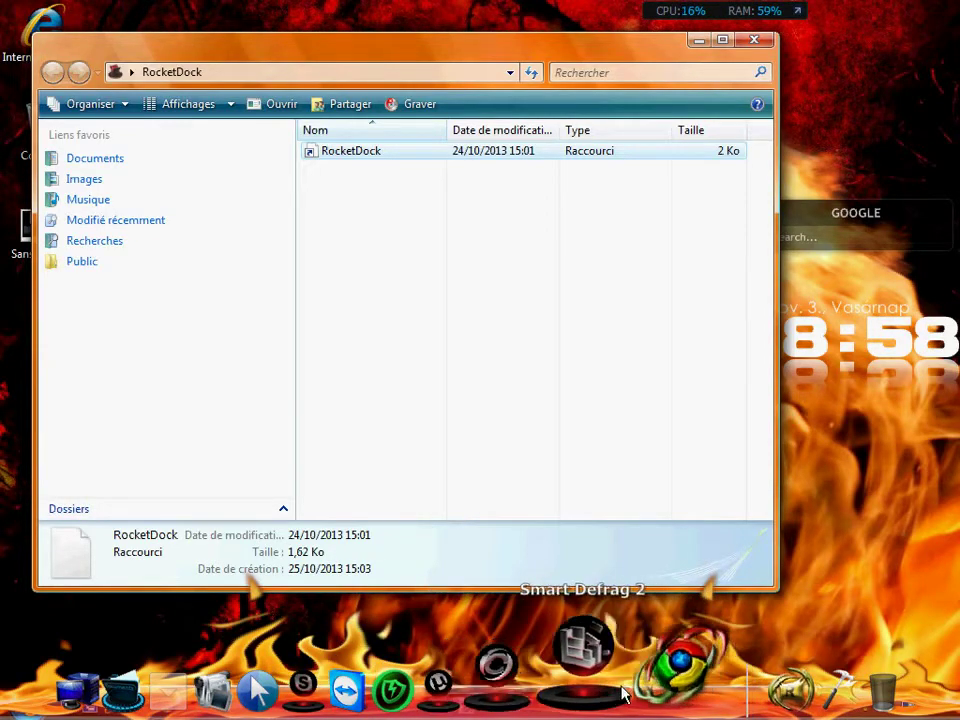
{"action": "left_click", "coordinate": [766, 42]}
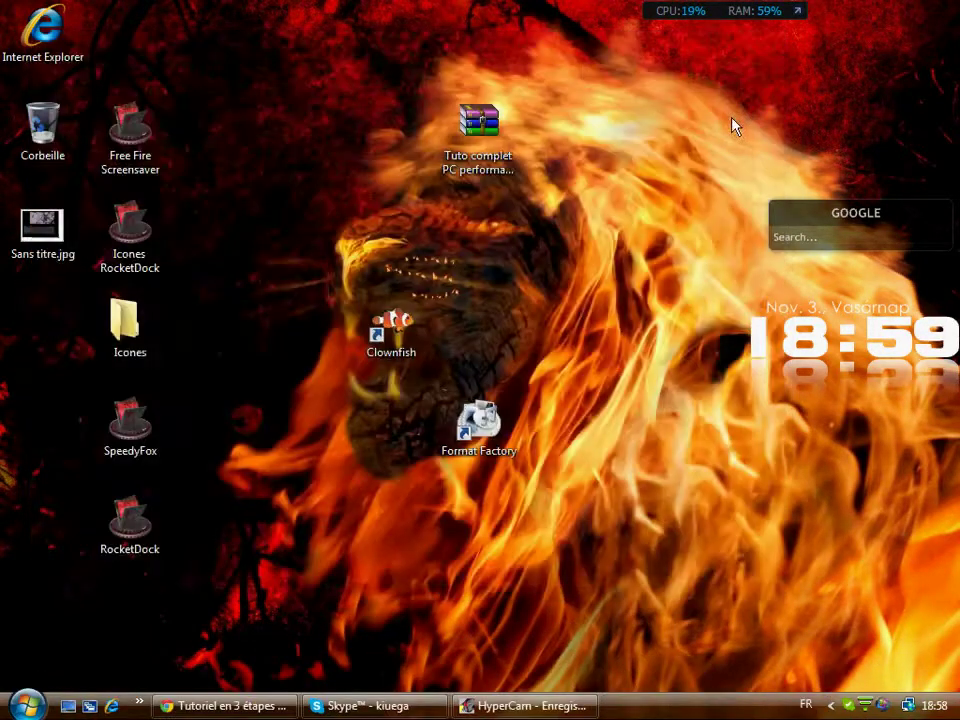
- Look into the desktop's RocketDock folder again and return to the tutorial's instructions on adding and changing dock icons
{"action": "double_click", "coordinate": [162, 538]}
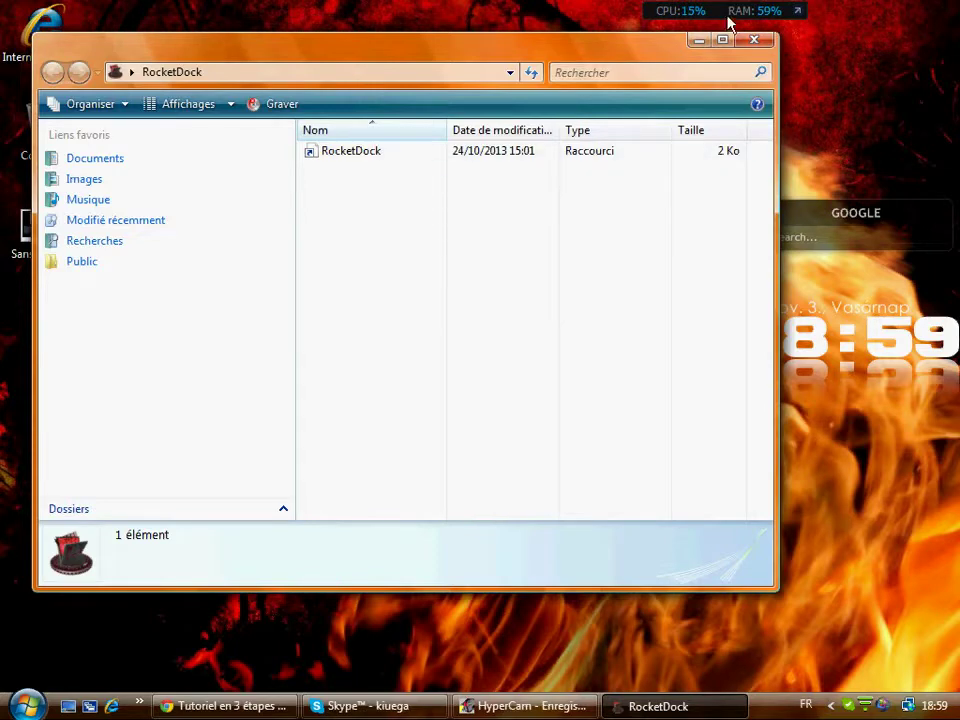
{"action": "left_click", "coordinate": [757, 40]}
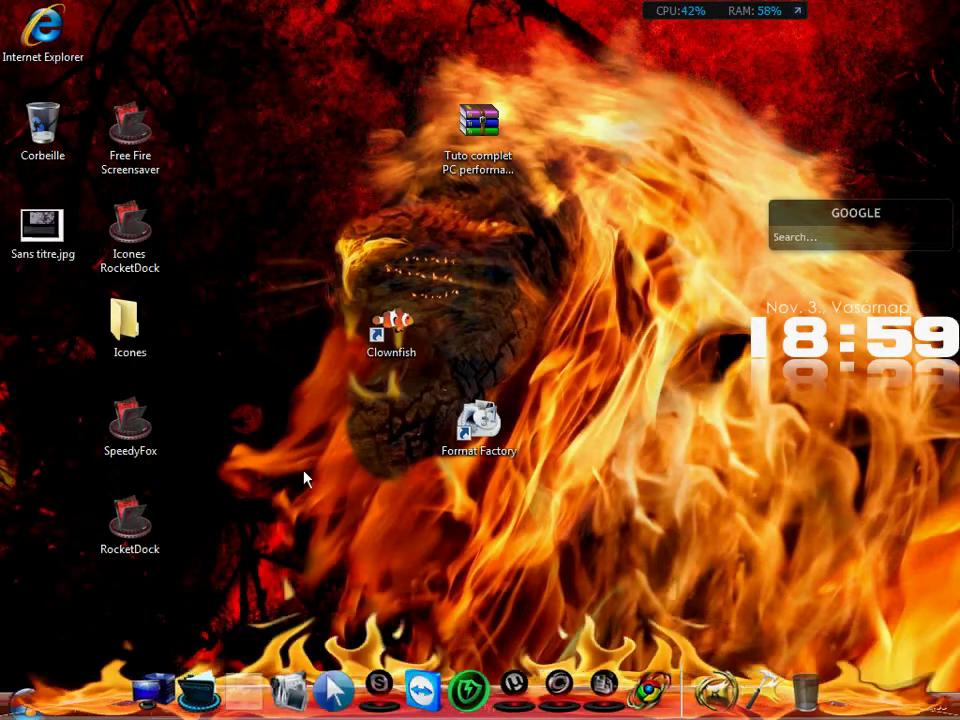
{"action": "left_click", "coordinate": [250, 706]}
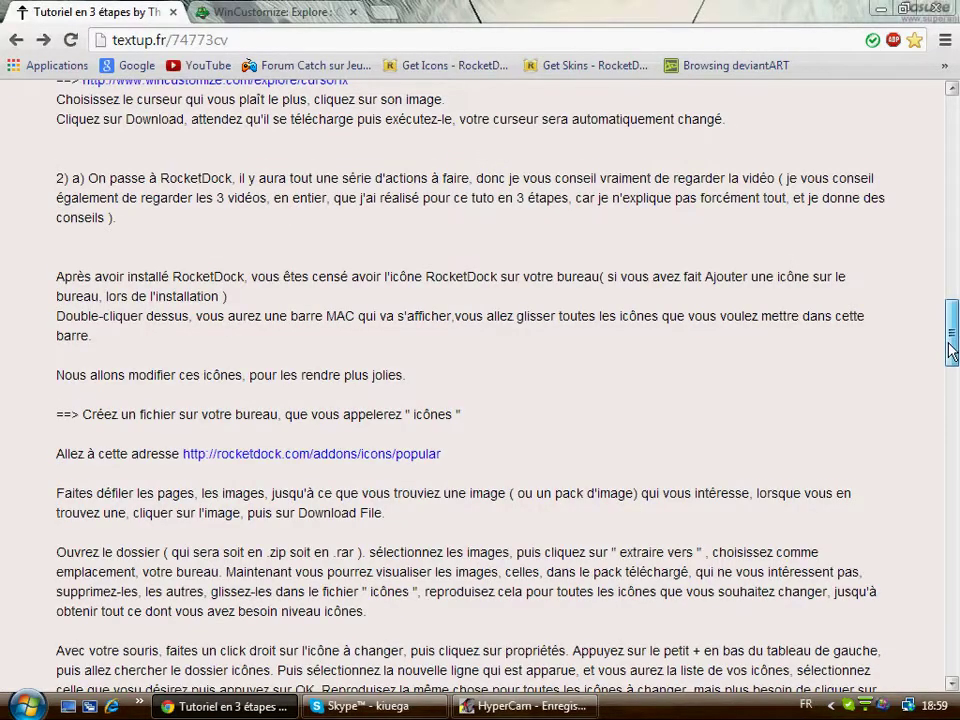
{"action": "left_click_drag", "start_coordinate": [951, 350], "coordinate": [955, 357]}
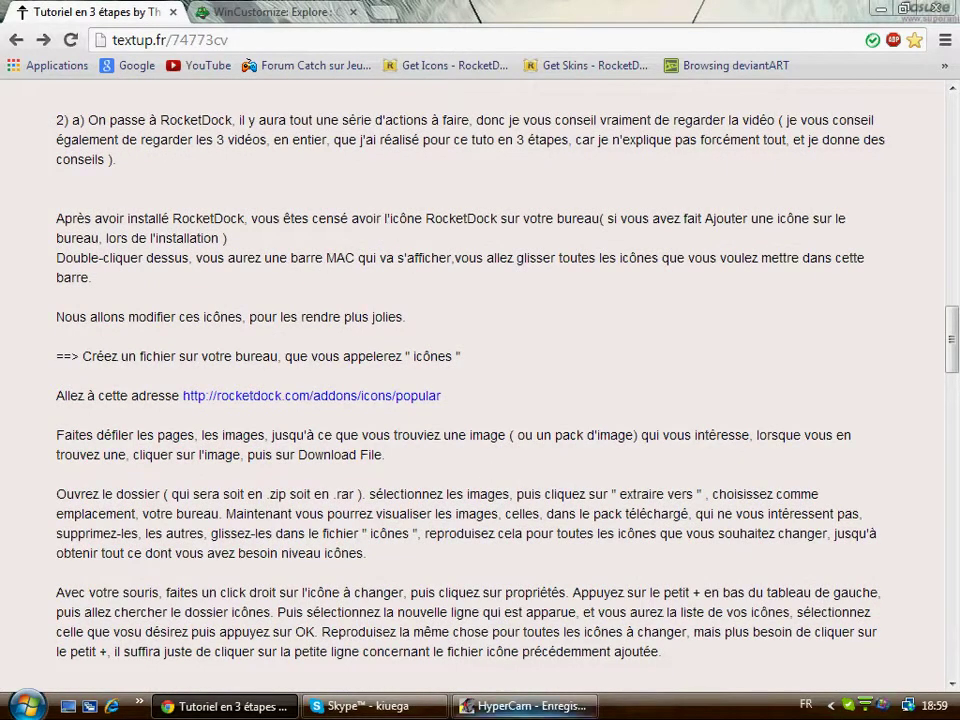
{"action": "mouse_move", "coordinate": [530, 700]}
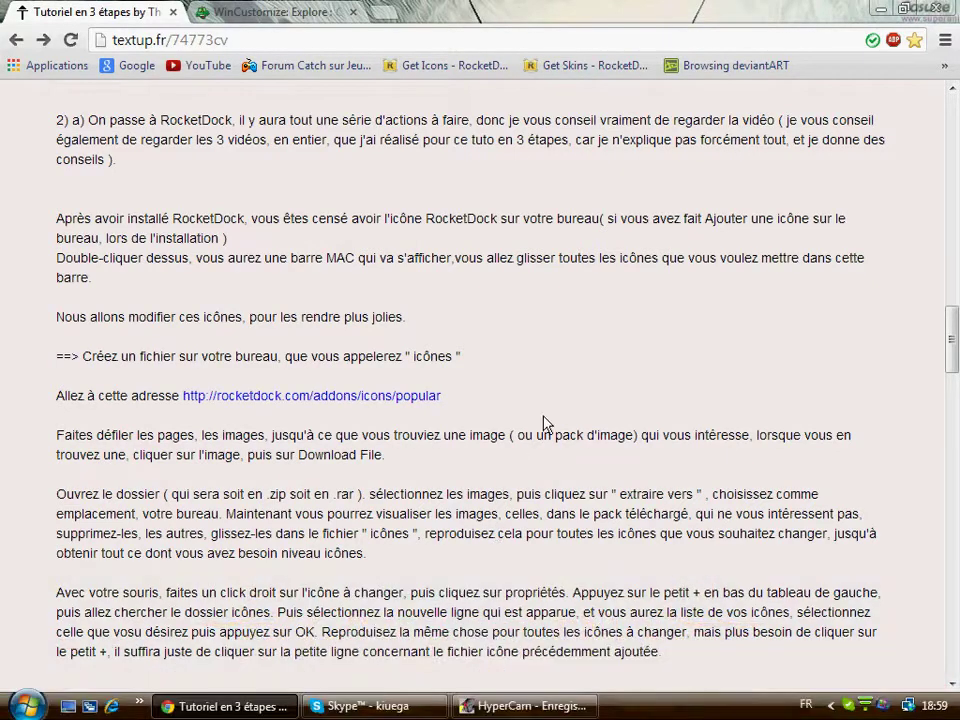
- Try to add the desktop's Clownfish shortcut to the dock and minimise any window that opens
{"action": "left_click", "coordinate": [880, 10]}
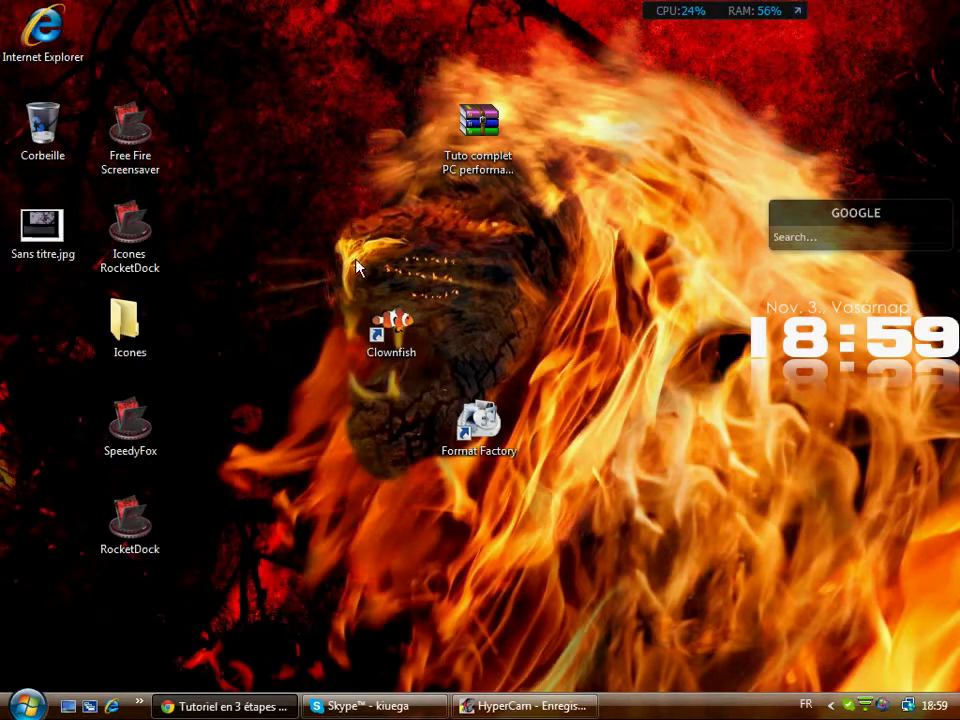
{"action": "left_click_drag", "start_coordinate": [340, 250], "coordinate": [375, 268]}
{"action": "left_click_drag", "start_coordinate": [392, 328], "coordinate": [408, 343]}
{"action": "left_click", "coordinate": [530, 705]}
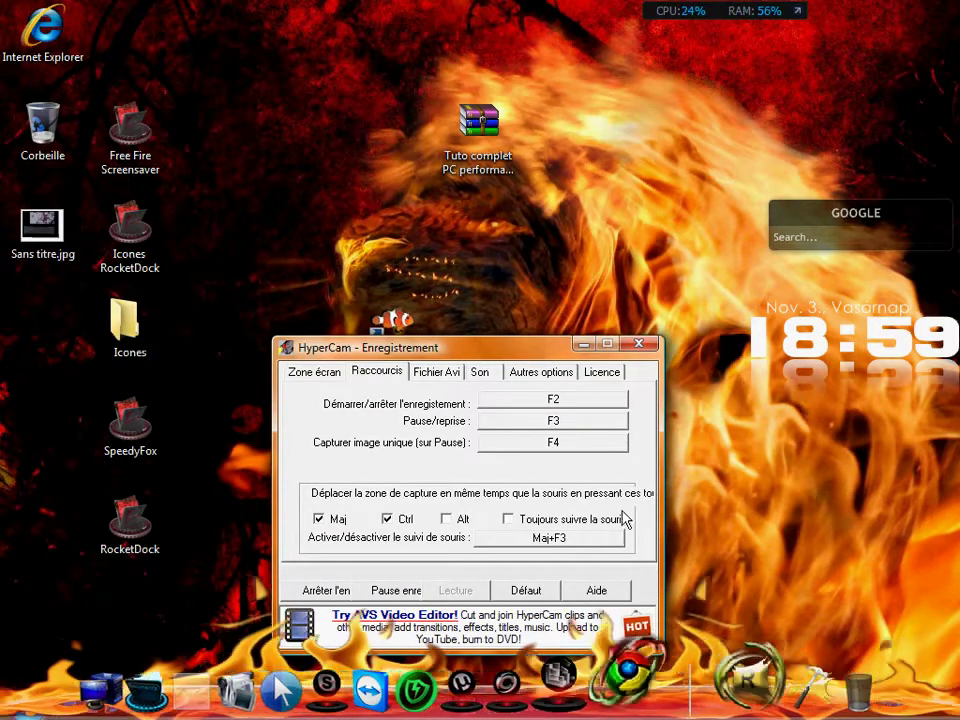
{"action": "left_click", "coordinate": [584, 345]}
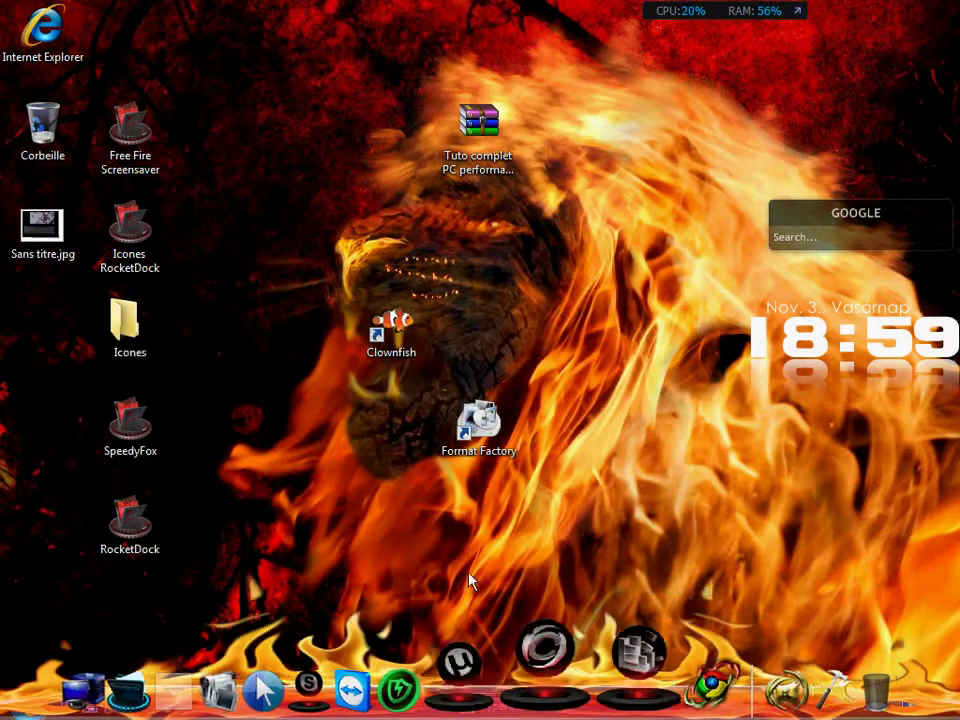
{"action": "left_click_drag", "start_coordinate": [390, 342], "coordinate": [598, 708]}
{"action": "left_click", "coordinate": [580, 707]}
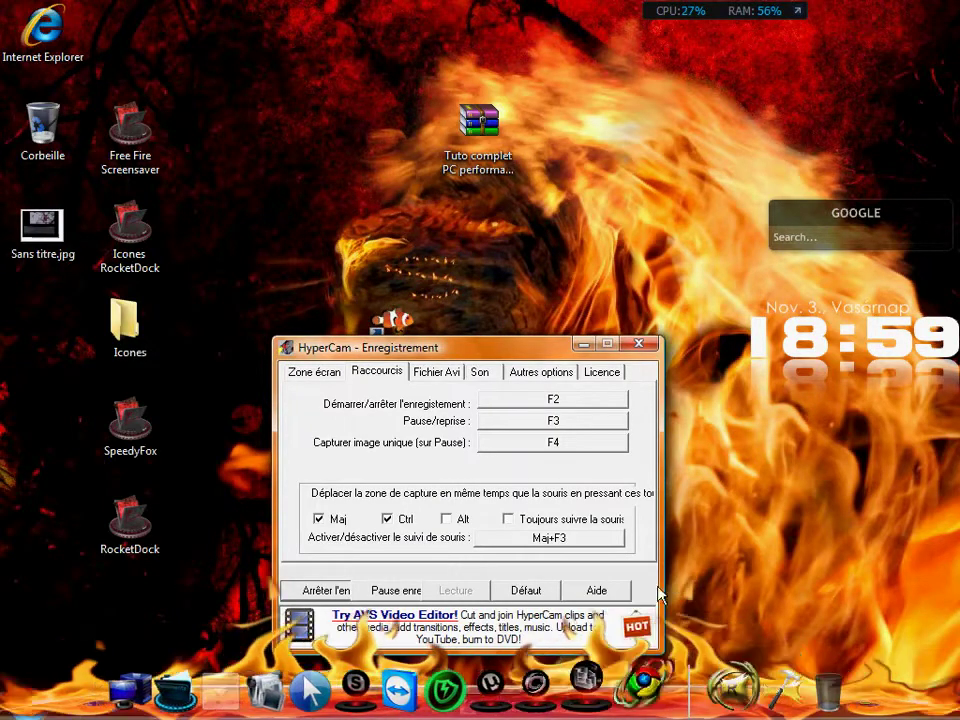
{"action": "left_click", "coordinate": [584, 345]}
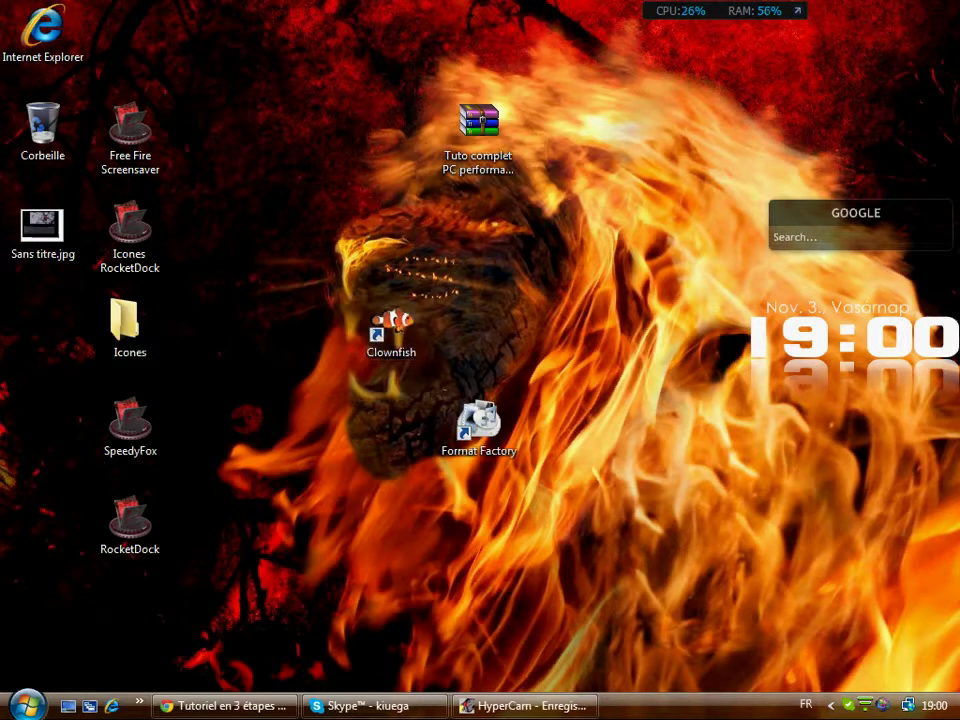
{"action": "left_click_drag", "start_coordinate": [395, 325], "coordinate": [310, 672]}
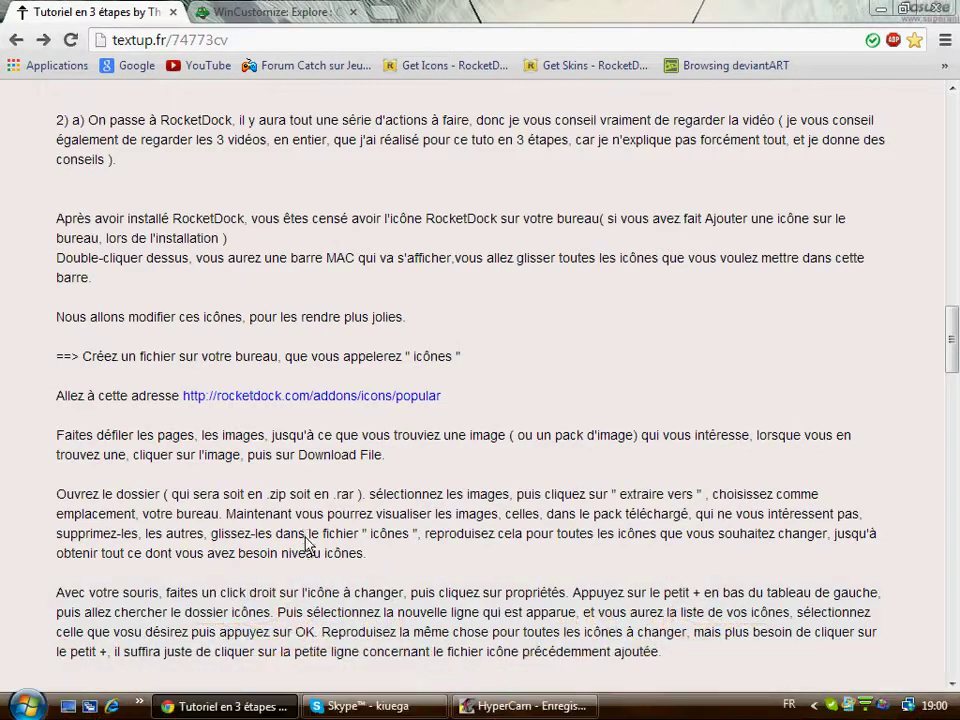
{"action": "left_click", "coordinate": [878, 12]}
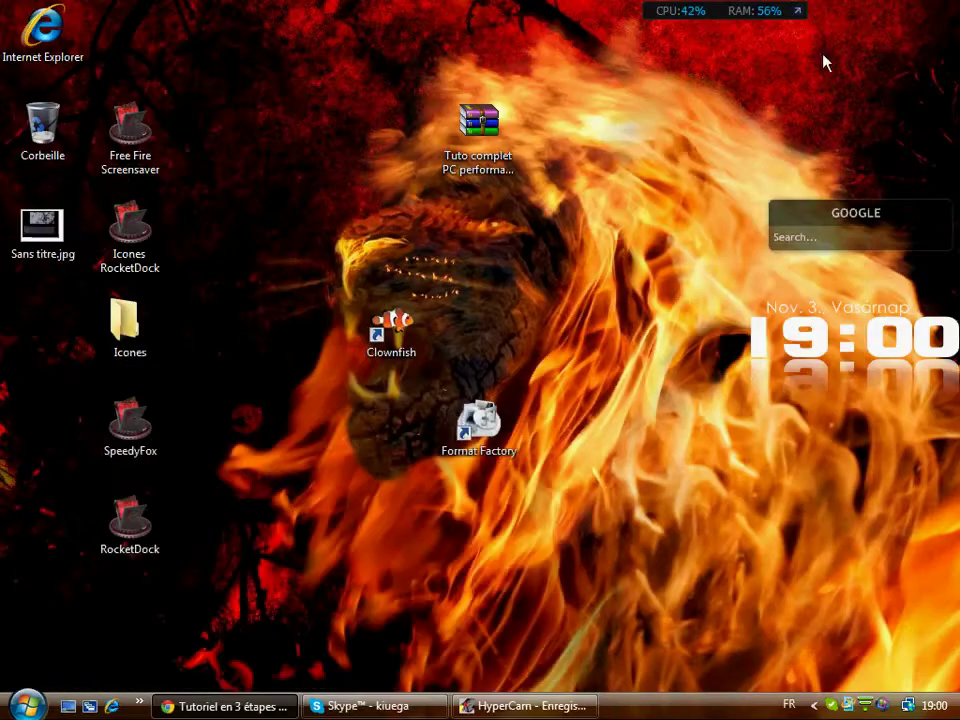
- Copy the Clownfish shortcut on the desktop
{"action": "mouse_move", "coordinate": [605, 716]}
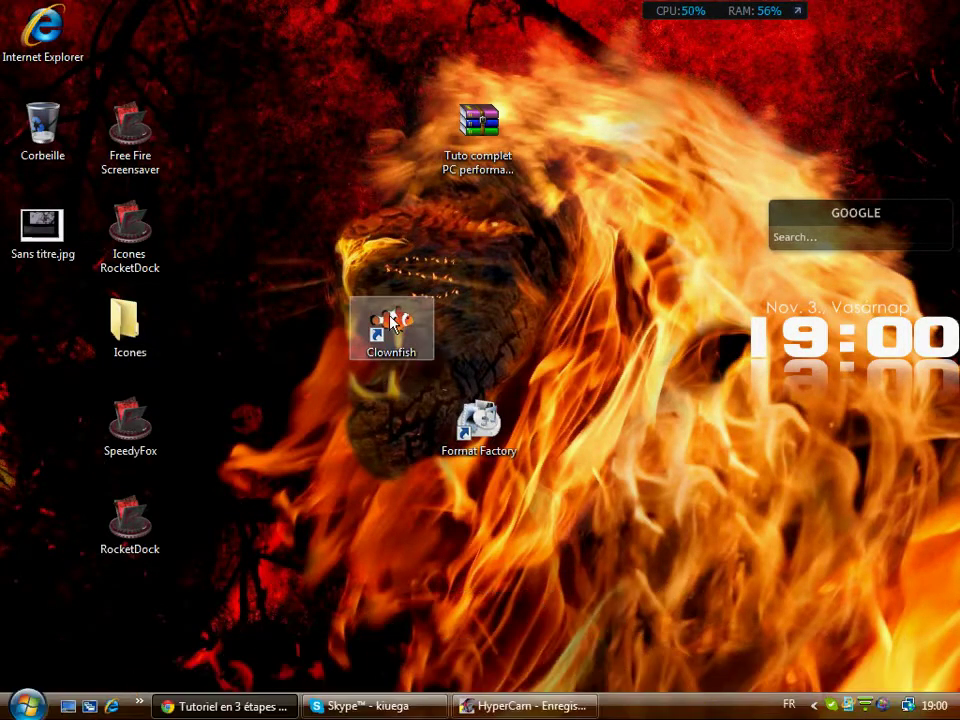
{"action": "right_click", "coordinate": [385, 340]}
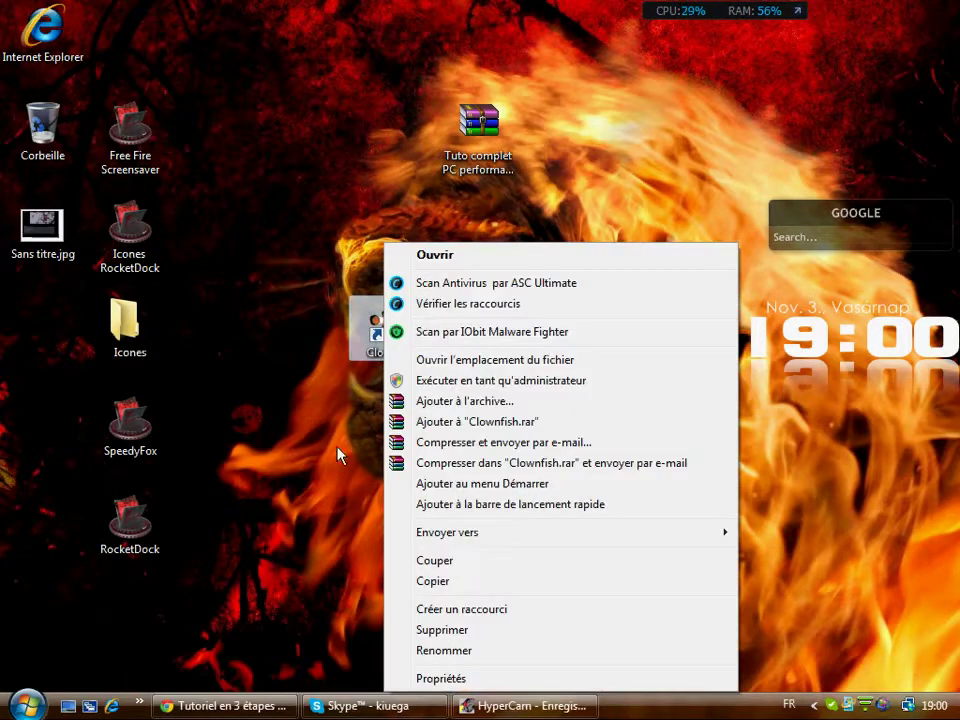
{"action": "left_click", "coordinate": [425, 581]}
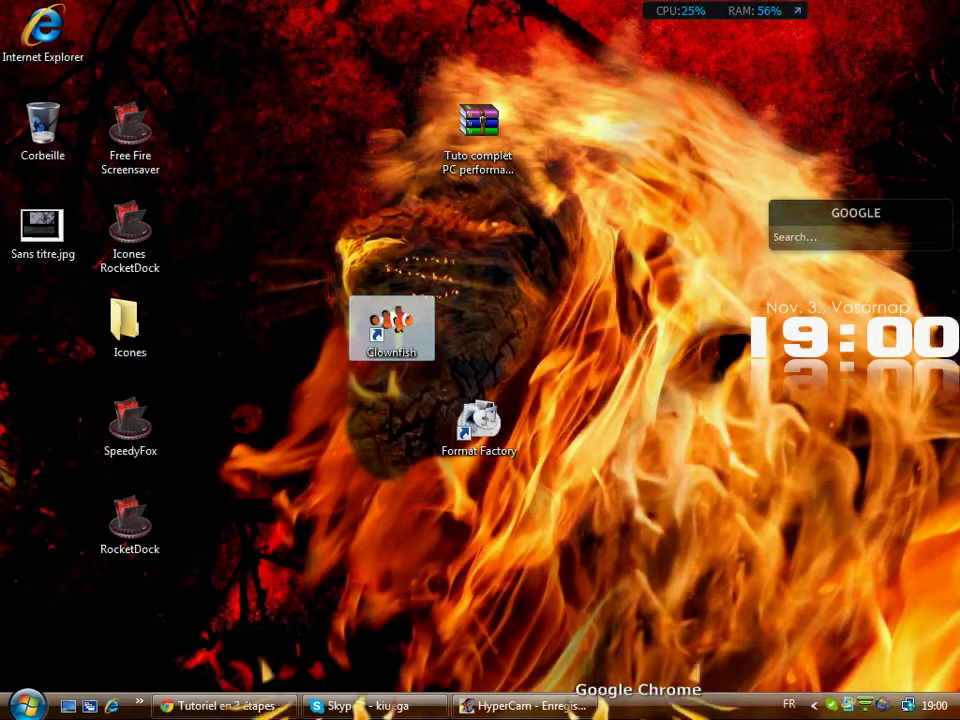
- Try to add the desktop's Clownfish shortcut and the Sans titre.jpg image to the dock, and clear the desktop selection
{"action": "right_click", "coordinate": [666, 703]}
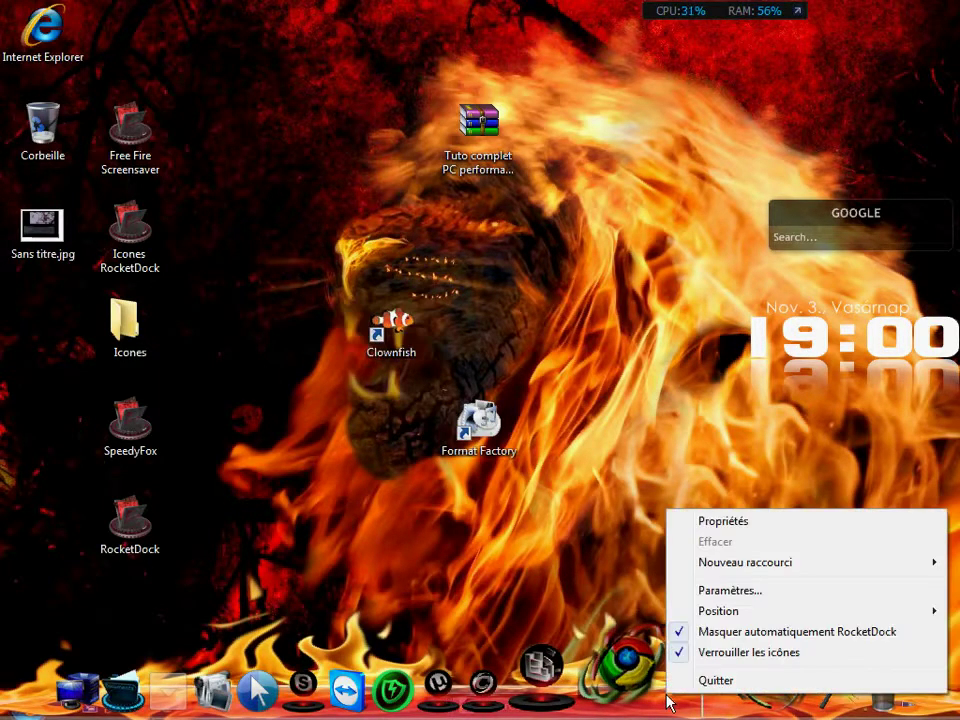
{"action": "left_click", "coordinate": [534, 472]}
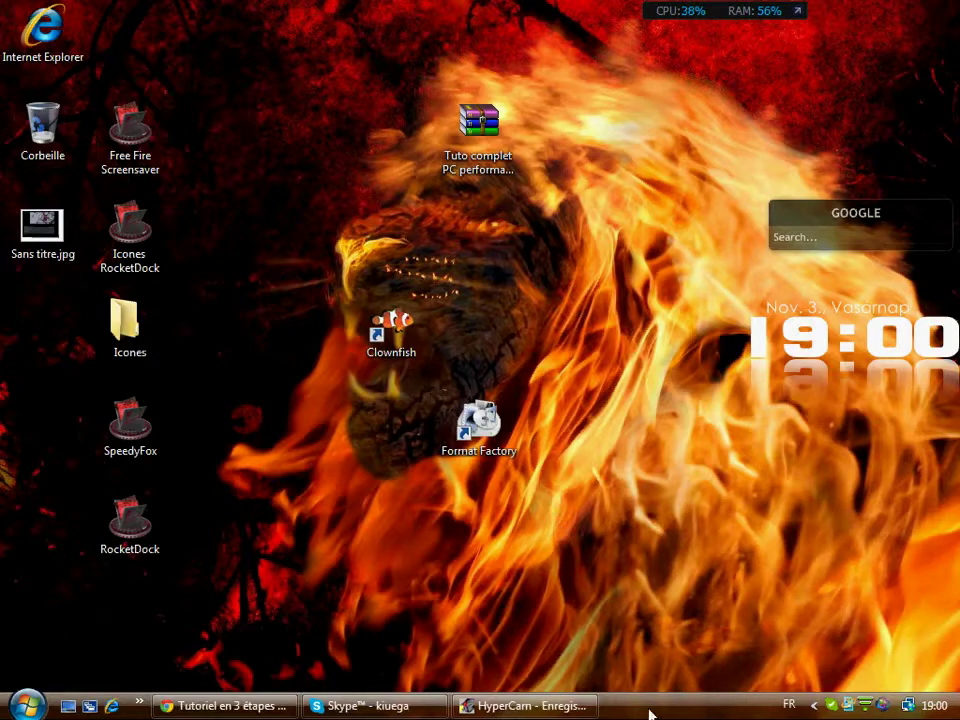
{"action": "left_click_drag", "start_coordinate": [388, 328], "coordinate": [470, 365]}
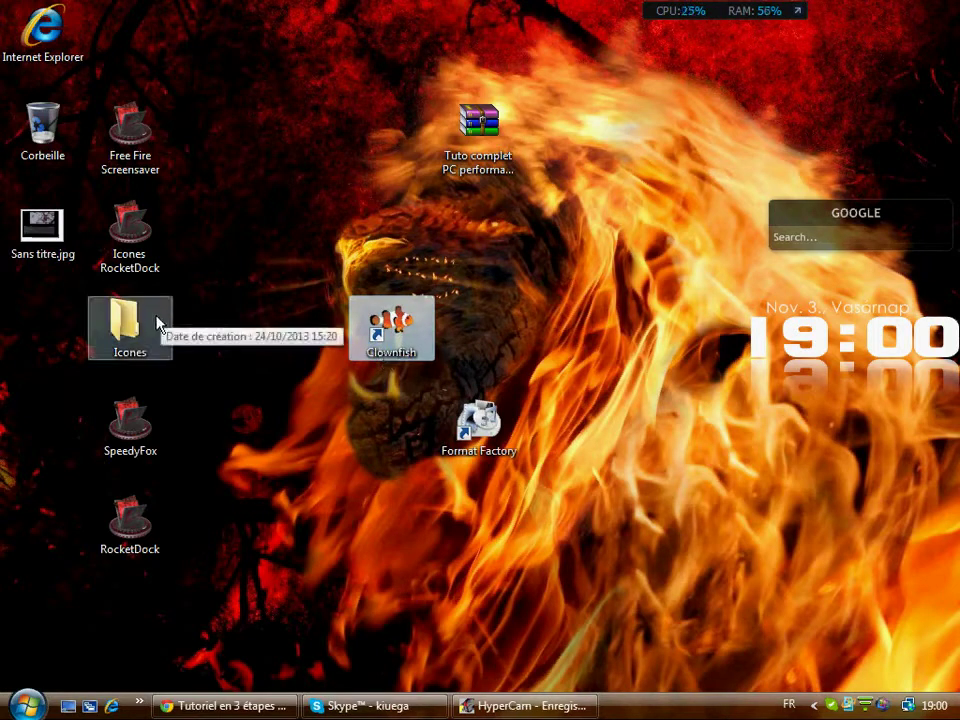
{"action": "left_click_drag", "start_coordinate": [45, 238], "coordinate": [680, 688]}
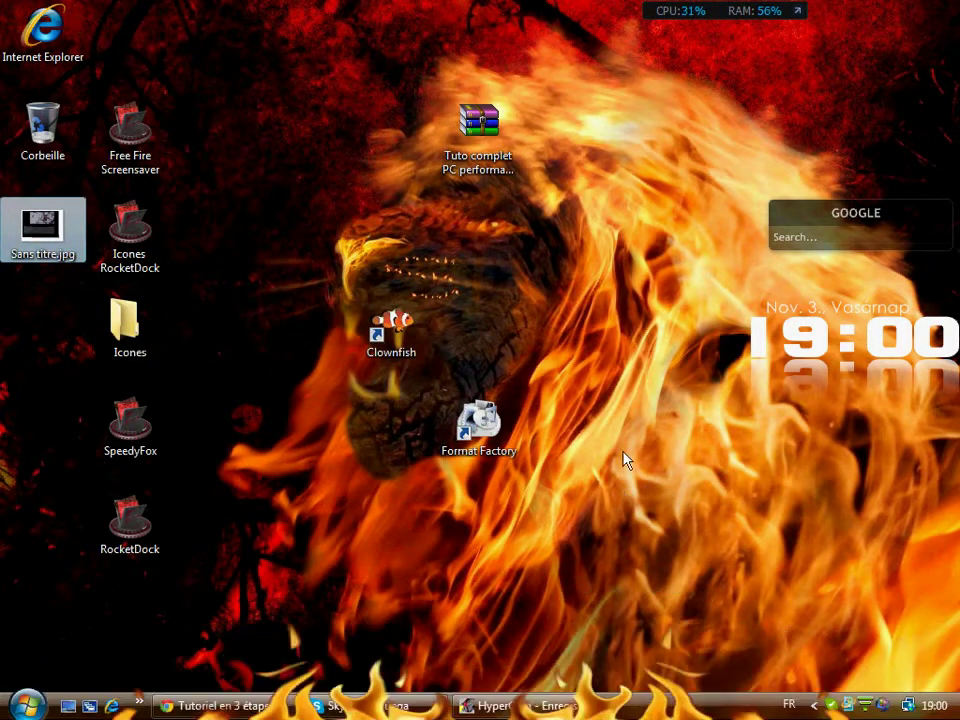
{"action": "left_click", "coordinate": [429, 575]}
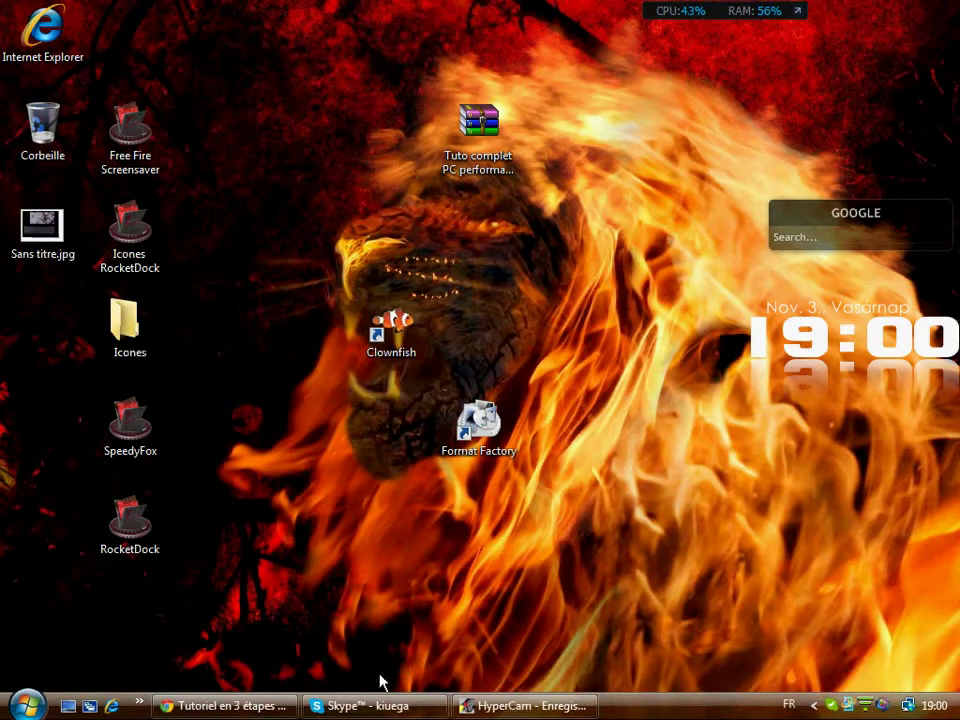
- Return to the tutorial page and read the instructions on downloading icons and changing the dock's icons
{"action": "left_click", "coordinate": [258, 706]}
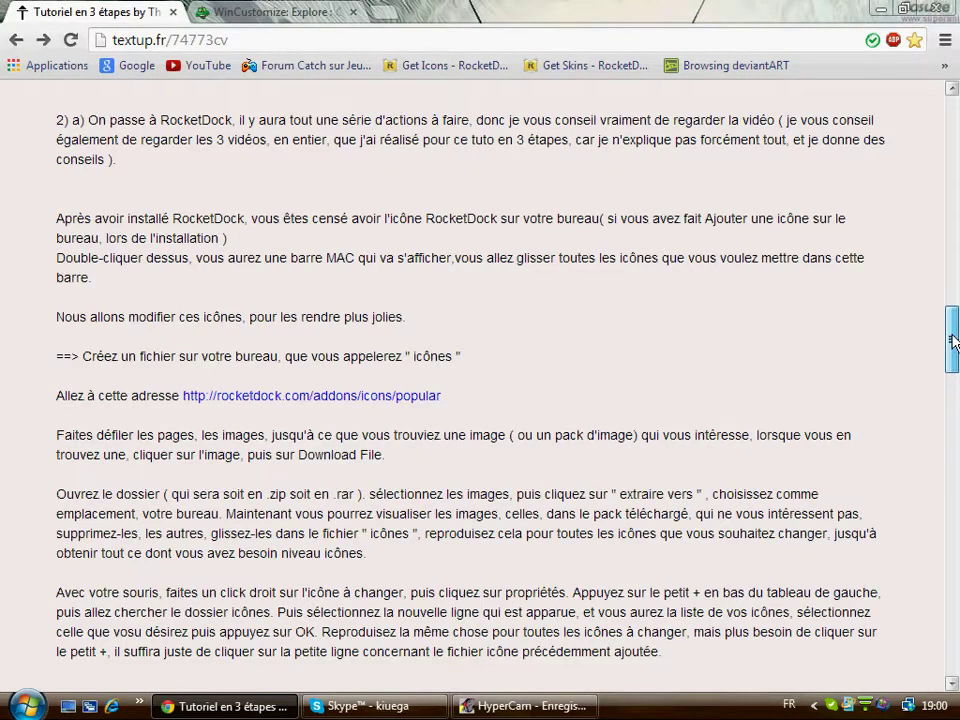
{"action": "left_click_drag", "start_coordinate": [953, 340], "coordinate": [952, 341]}
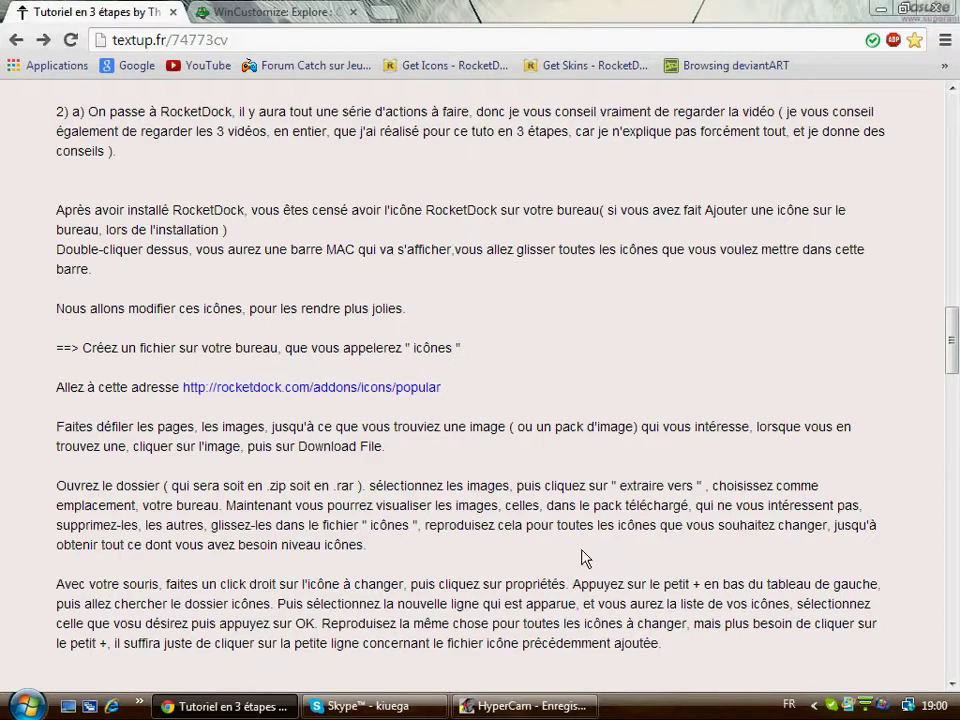
{"action": "mouse_move", "coordinate": [478, 706]}
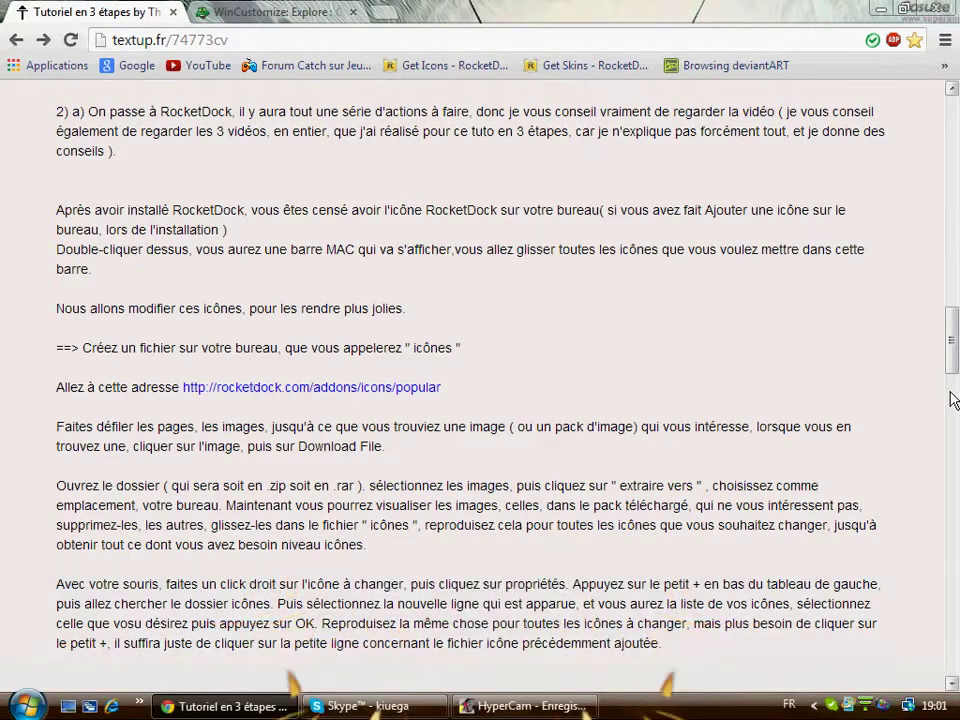
{"action": "left_click_drag", "start_coordinate": [953, 341], "coordinate": [949, 349]}
{"action": "scroll", "coordinate": [949, 349], "scroll_direction": "down", "scroll_amount": 2}
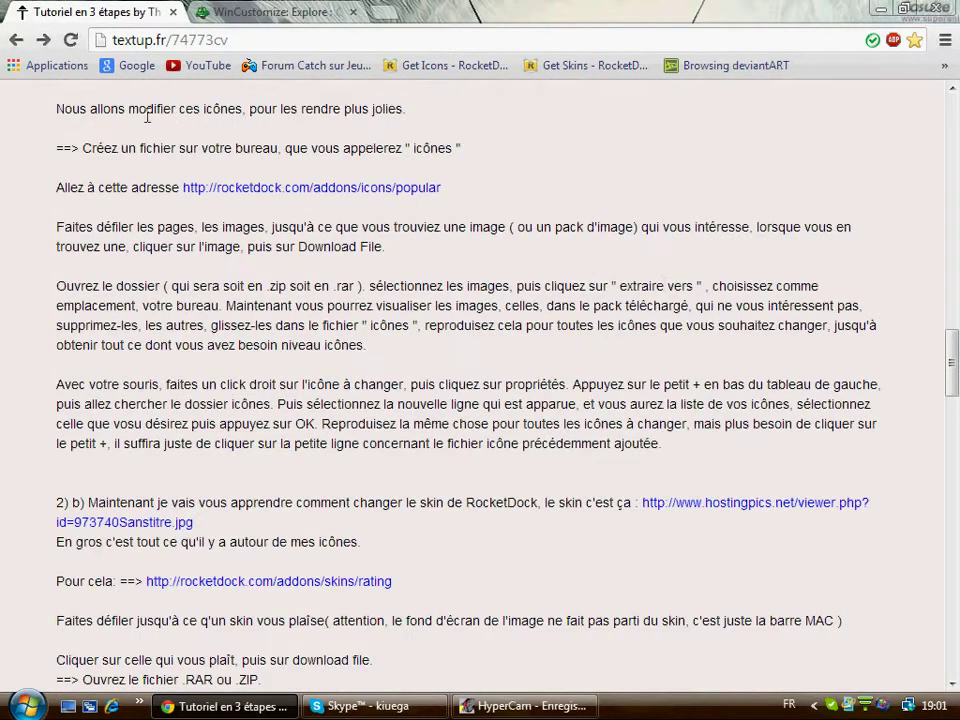
{"action": "mouse_move", "coordinate": [585, 712]}
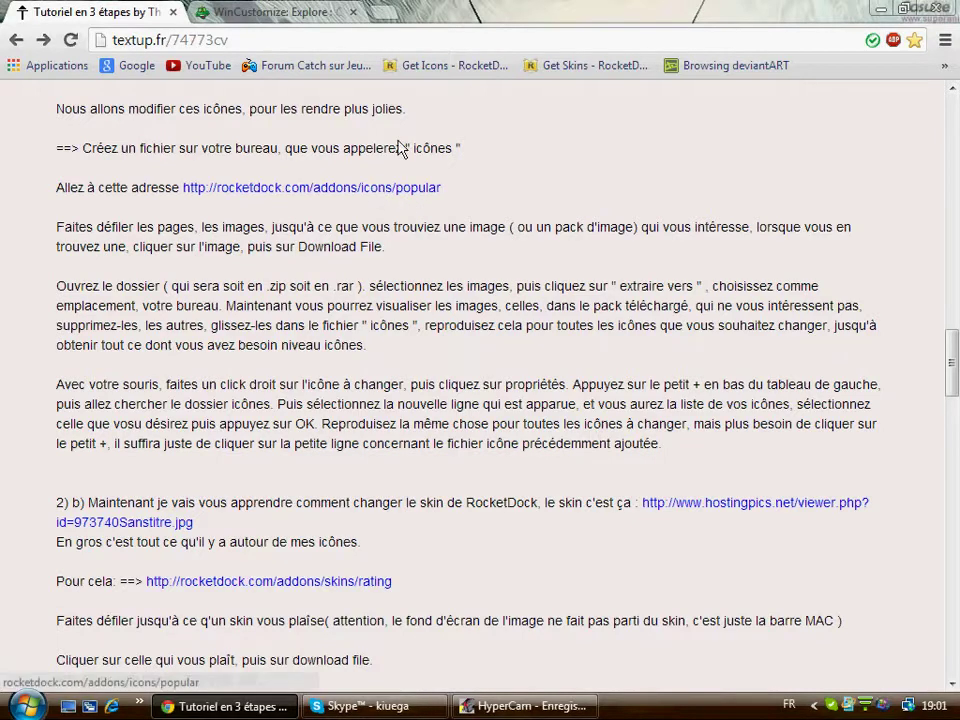
- Open RocketDock's popular icons page in the second browser tab, keeping the tutorial page in the first
{"action": "left_click", "coordinate": [434, 70]}
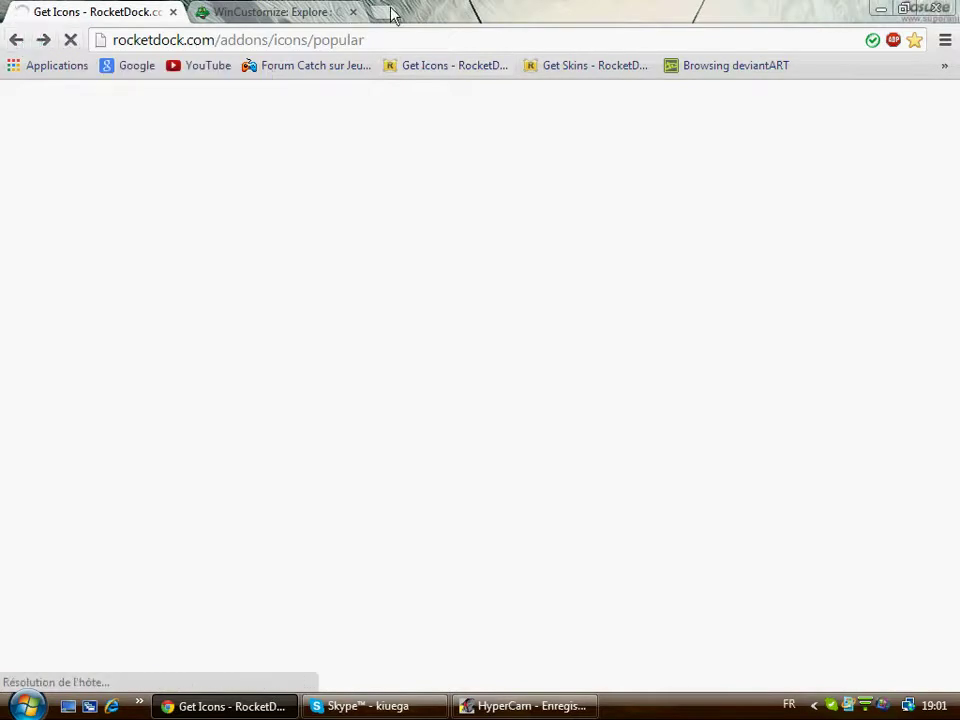
{"action": "left_click", "coordinate": [24, 36]}
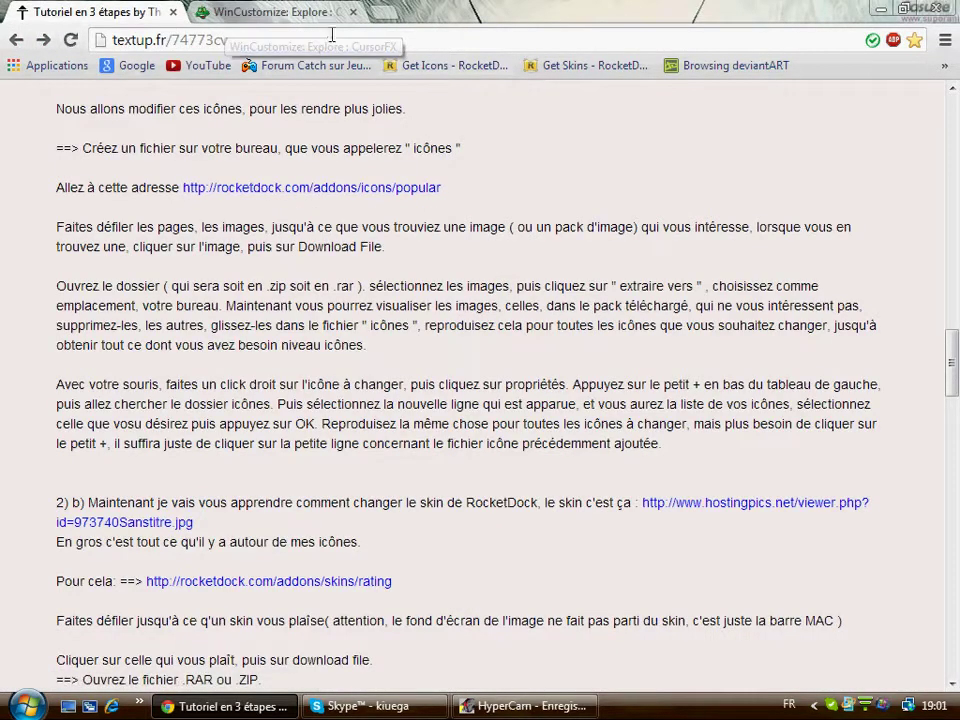
{"action": "left_click", "coordinate": [315, 18]}
{"action": "left_click", "coordinate": [429, 70]}
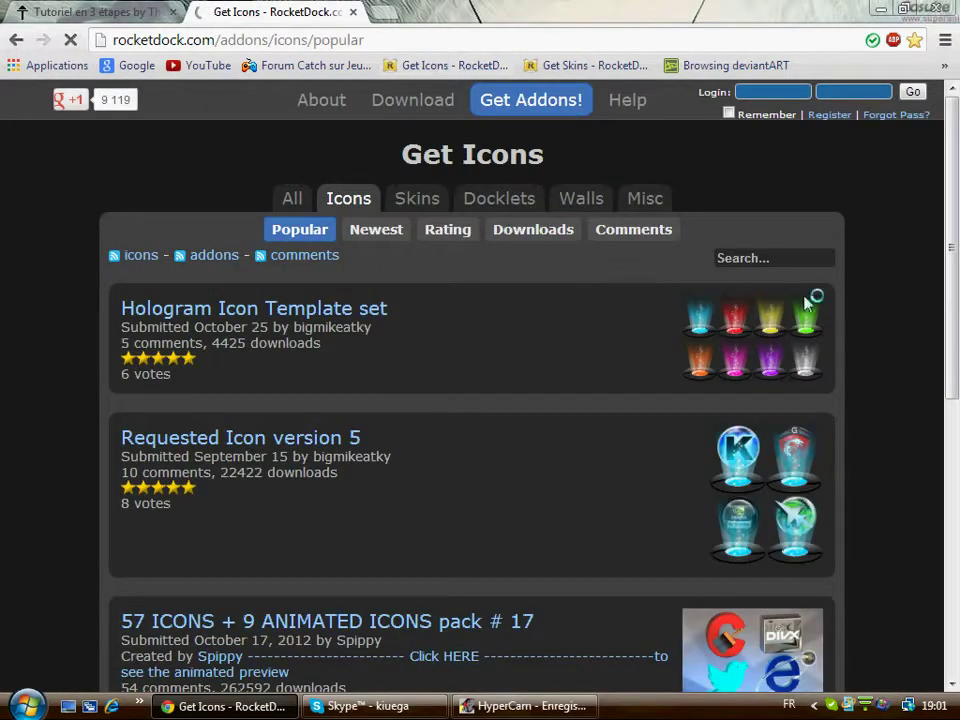
- Find the Surcox icons pack among the popular icons and download its file
{"action": "left_click_drag", "start_coordinate": [955, 240], "coordinate": [948, 398]}
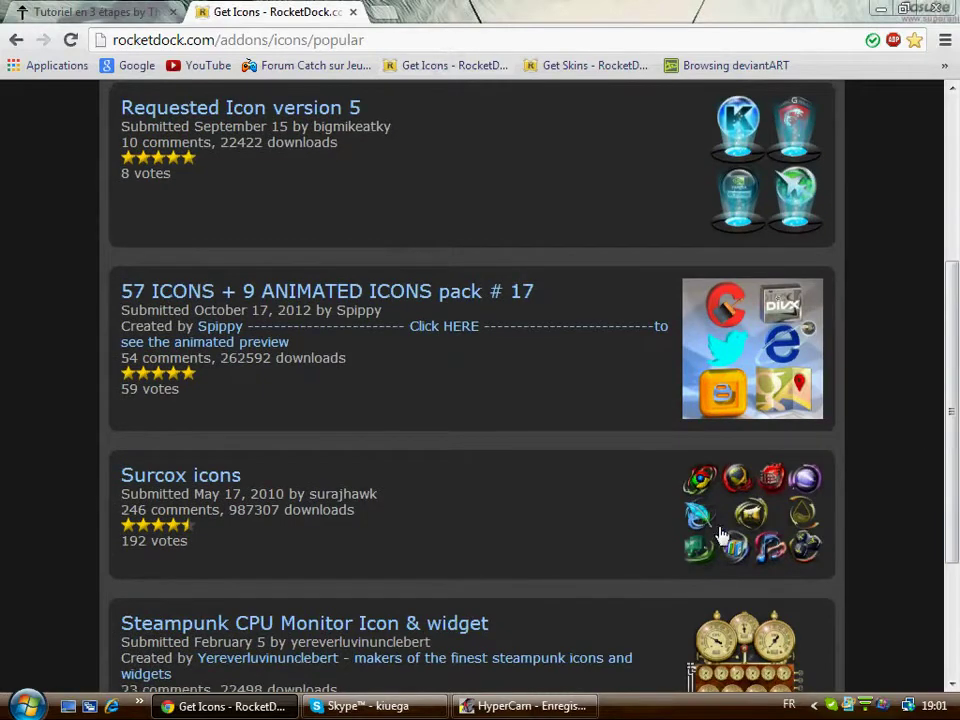
{"action": "left_click", "coordinate": [165, 478]}
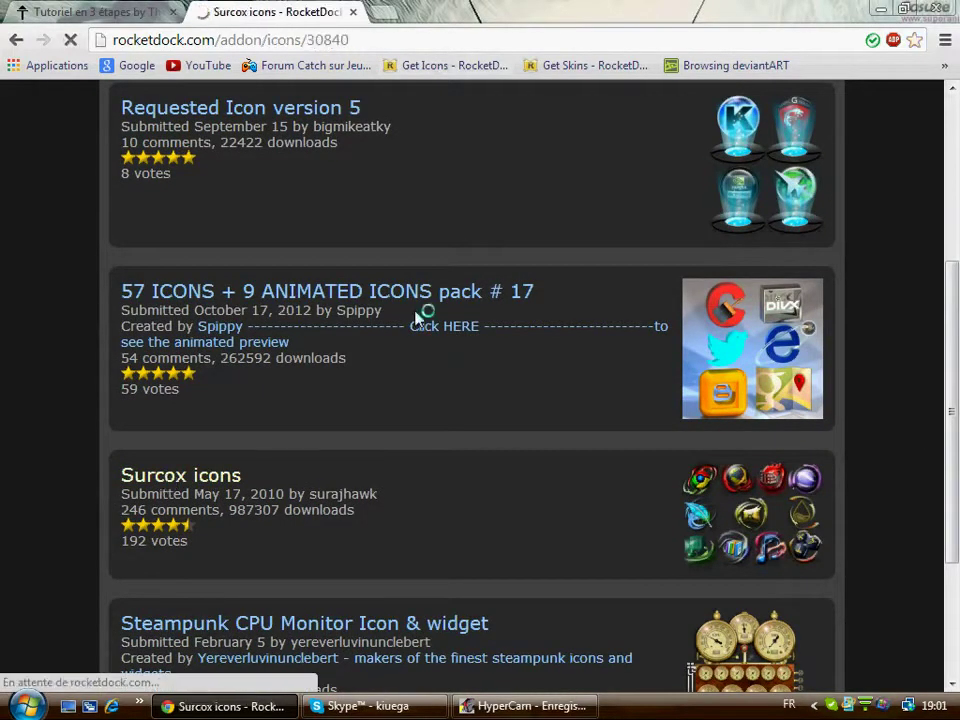
{"action": "scroll", "coordinate": [428, 360], "scroll_direction": "down", "scroll_amount": 5}
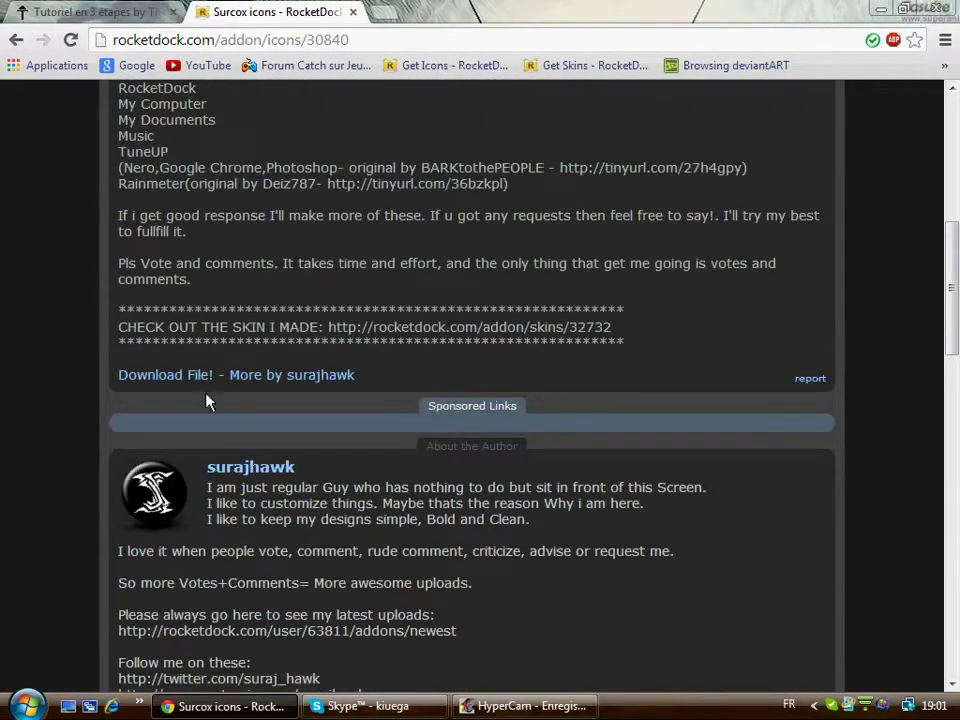
{"action": "left_click", "coordinate": [187, 378]}
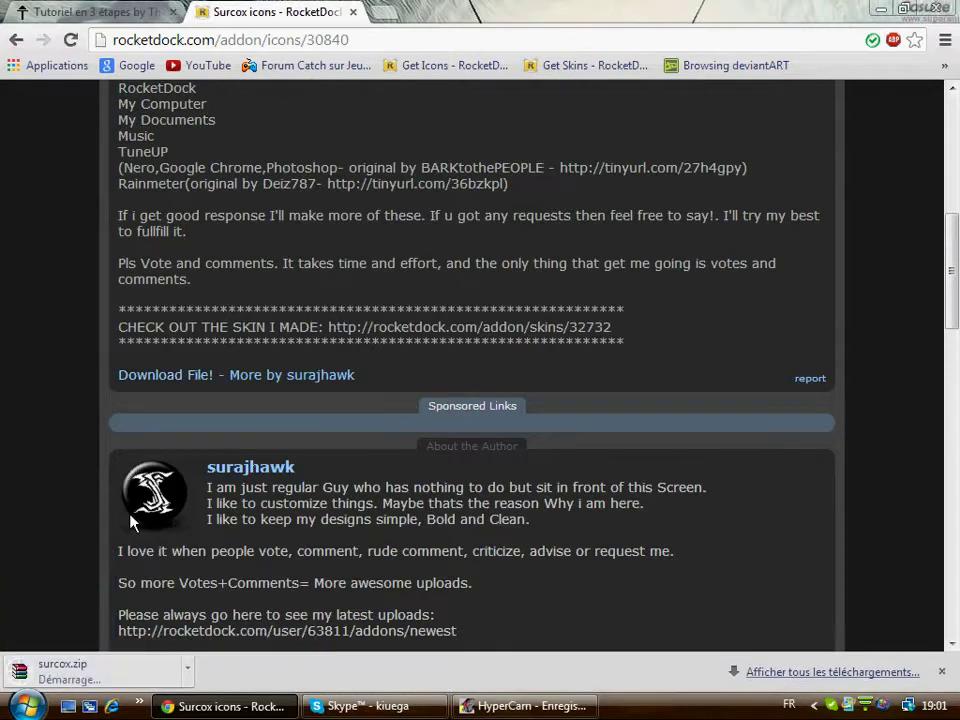
- Reread the tutorial's instructions on extracting icon packs and open the downloaded surcox.zip archive
{"action": "left_click", "coordinate": [66, 14]}
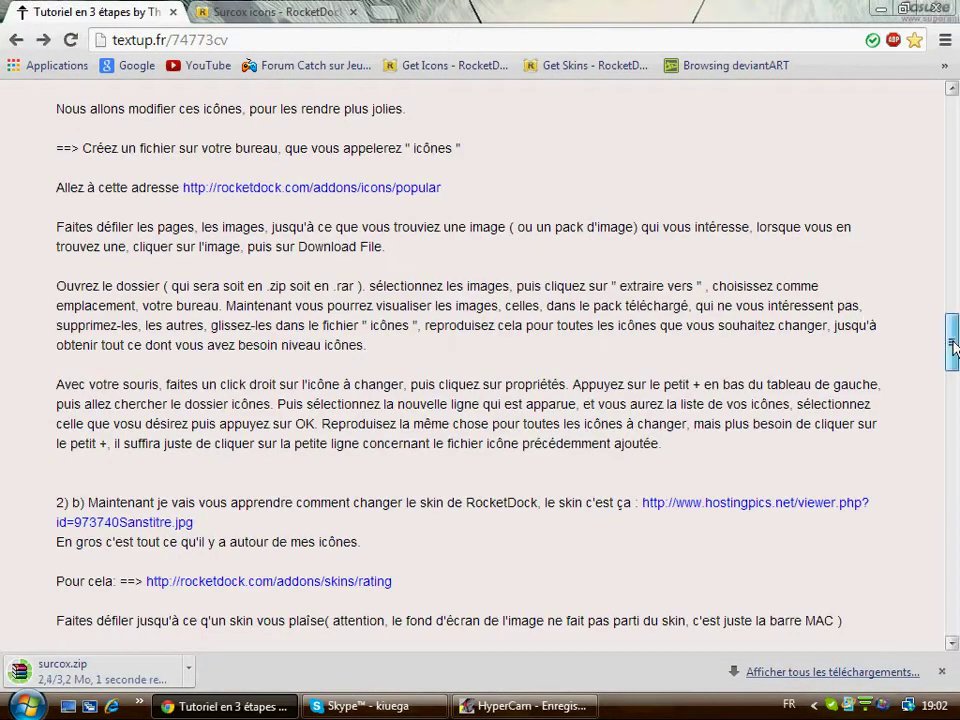
{"action": "left_click_drag", "start_coordinate": [952, 345], "coordinate": [953, 355]}
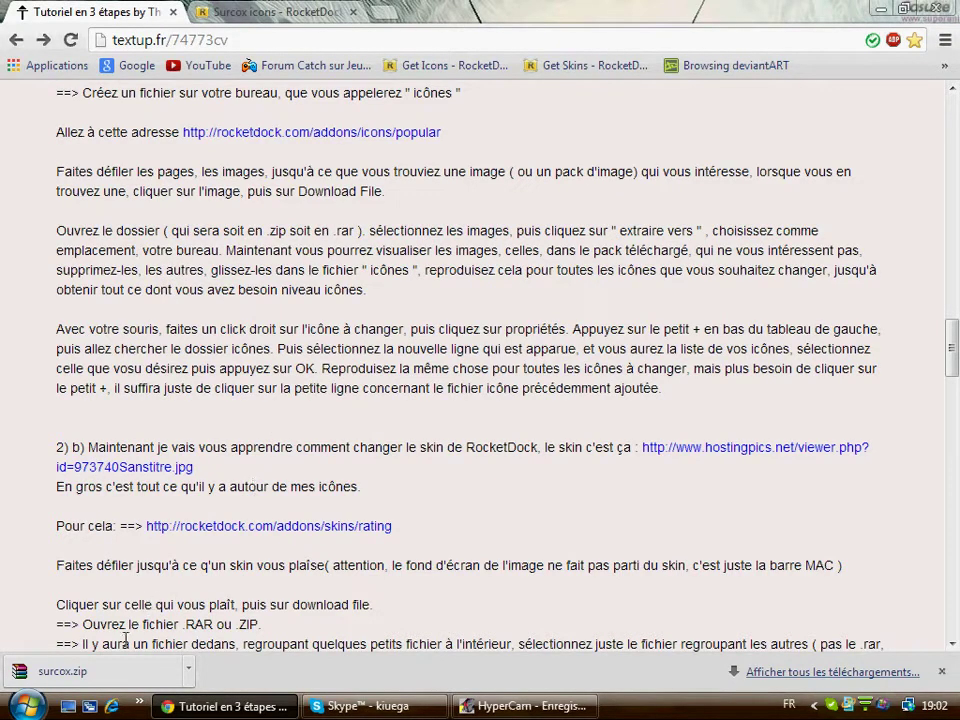
{"action": "left_click", "coordinate": [81, 671]}
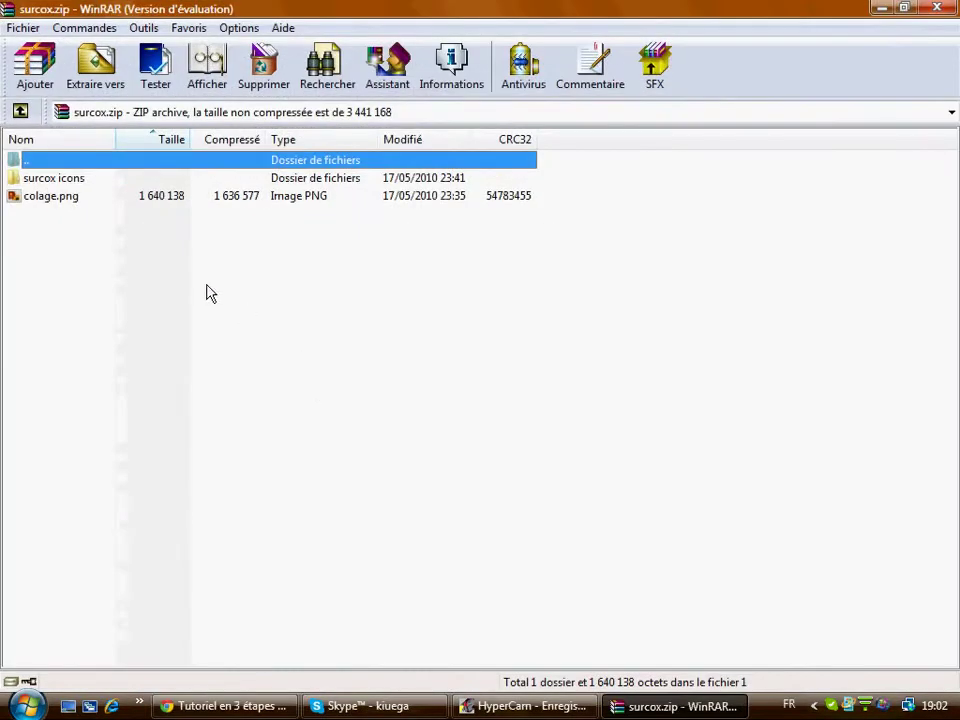
- Inspect the contents of the archive's surcox icons folder and return to the archive's root
{"action": "left_click", "coordinate": [559, 359]}
{"action": "double_click", "coordinate": [79, 181]}
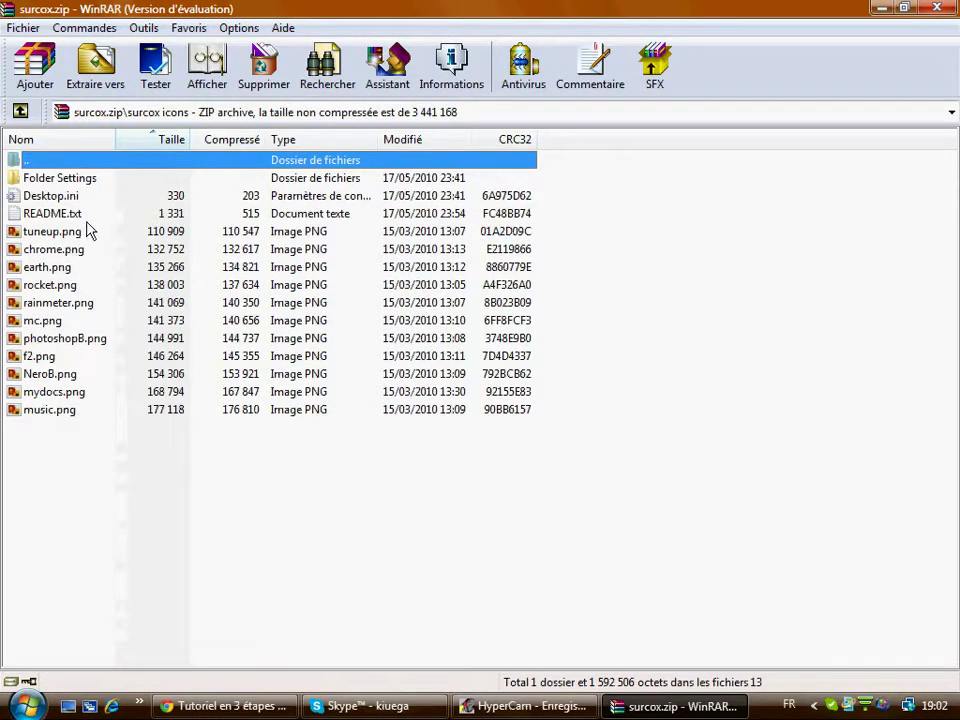
{"action": "double_click", "coordinate": [33, 163]}
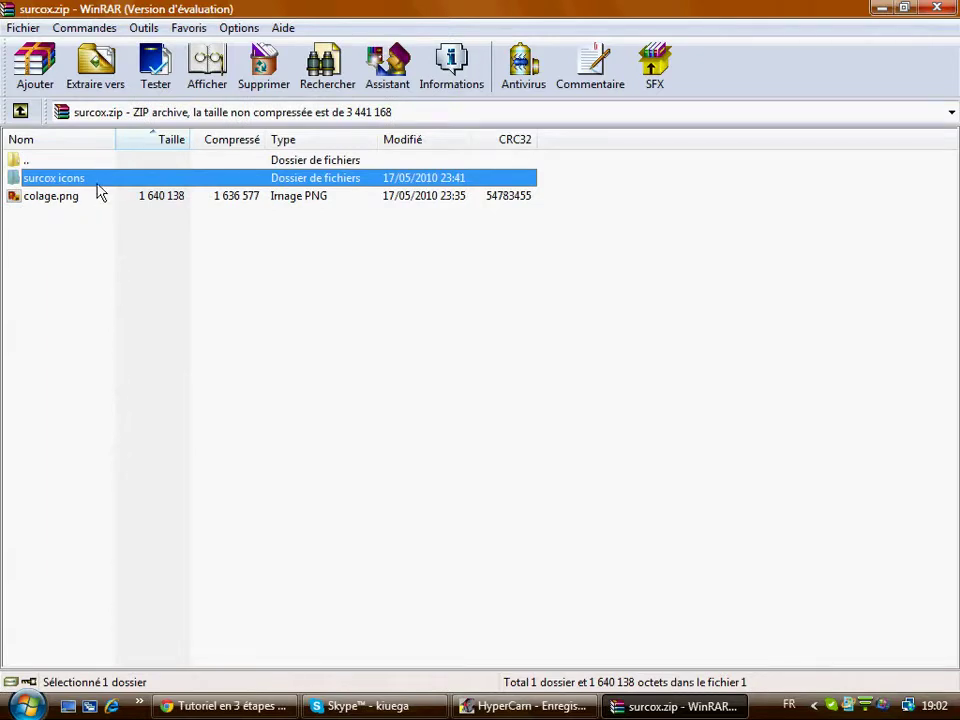
- Extract the surcox icons folder from the archive to the desktop
{"action": "left_click", "coordinate": [81, 253]}
{"action": "left_click", "coordinate": [64, 181]}
{"action": "left_click", "coordinate": [86, 68]}
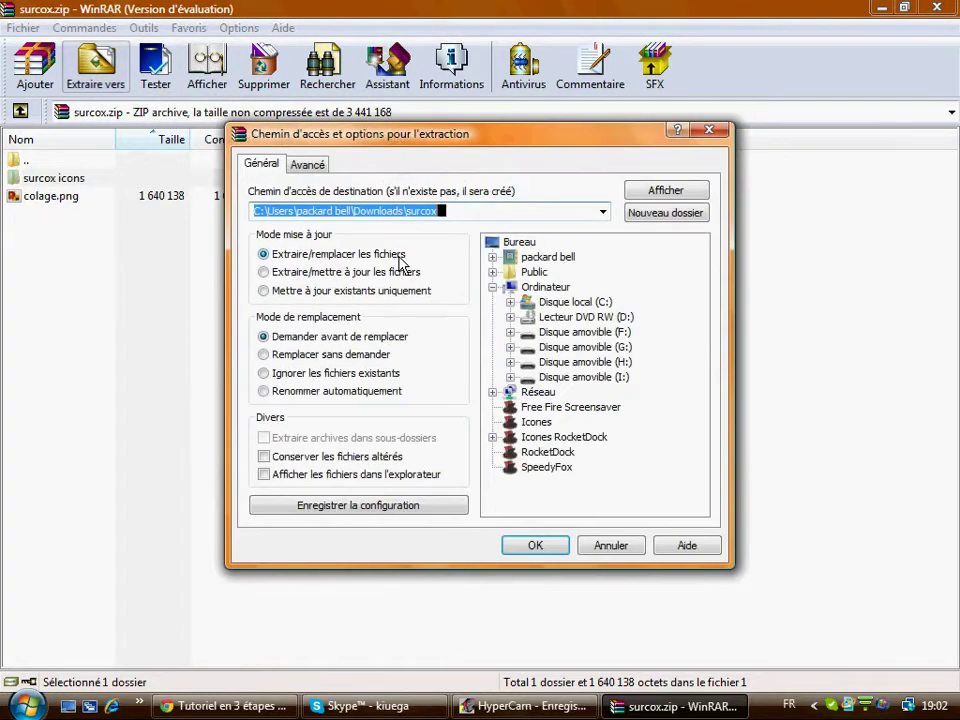
{"action": "left_click", "coordinate": [521, 246]}
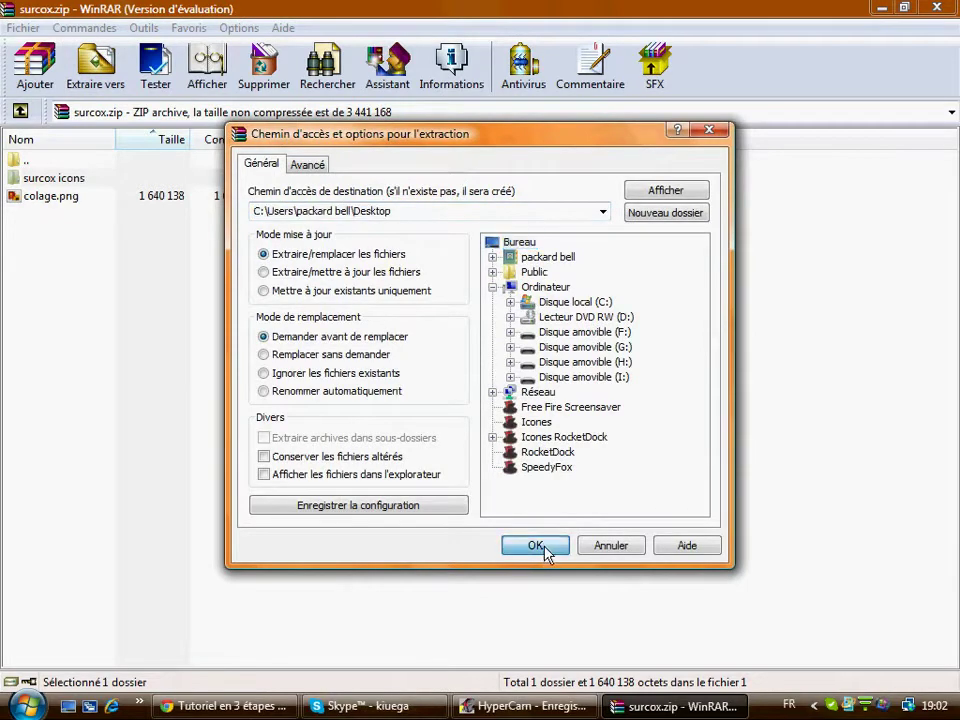
{"action": "left_click", "coordinate": [548, 552]}
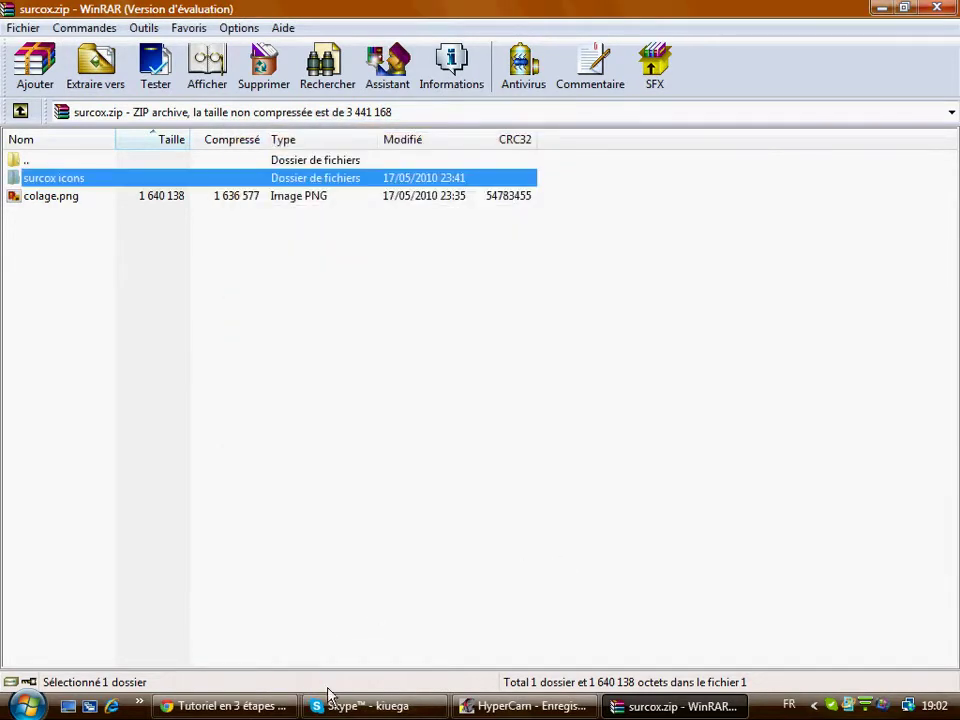
- Consult the tutorial on sorting the extracted images, and minimise the browser and archive windows to reach the desktop
{"action": "left_click", "coordinate": [253, 703]}
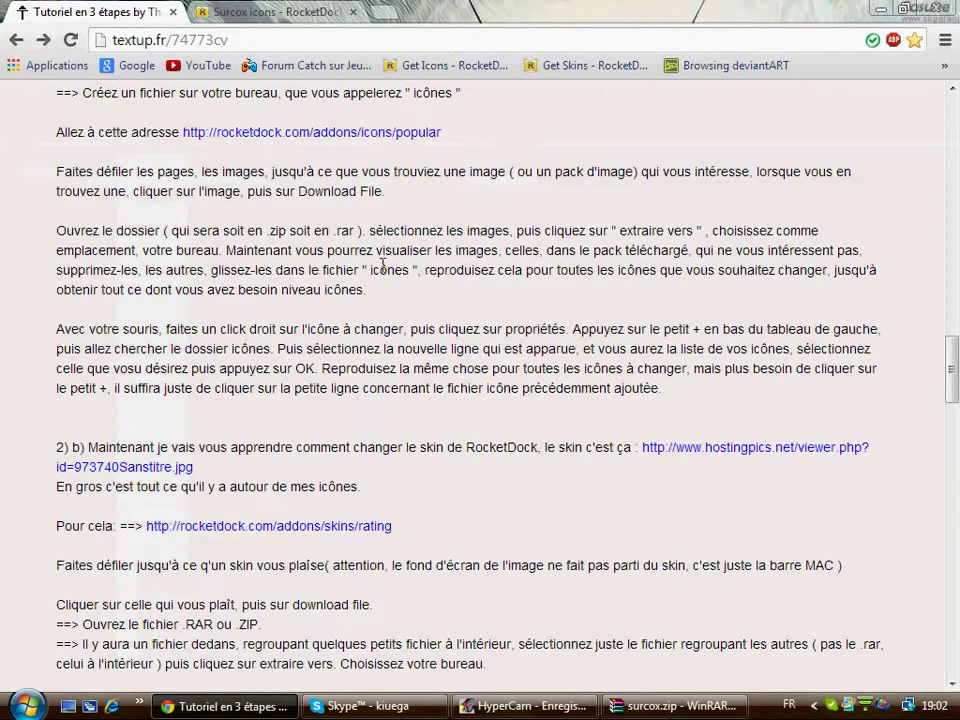
{"action": "left_click", "coordinate": [879, 10]}
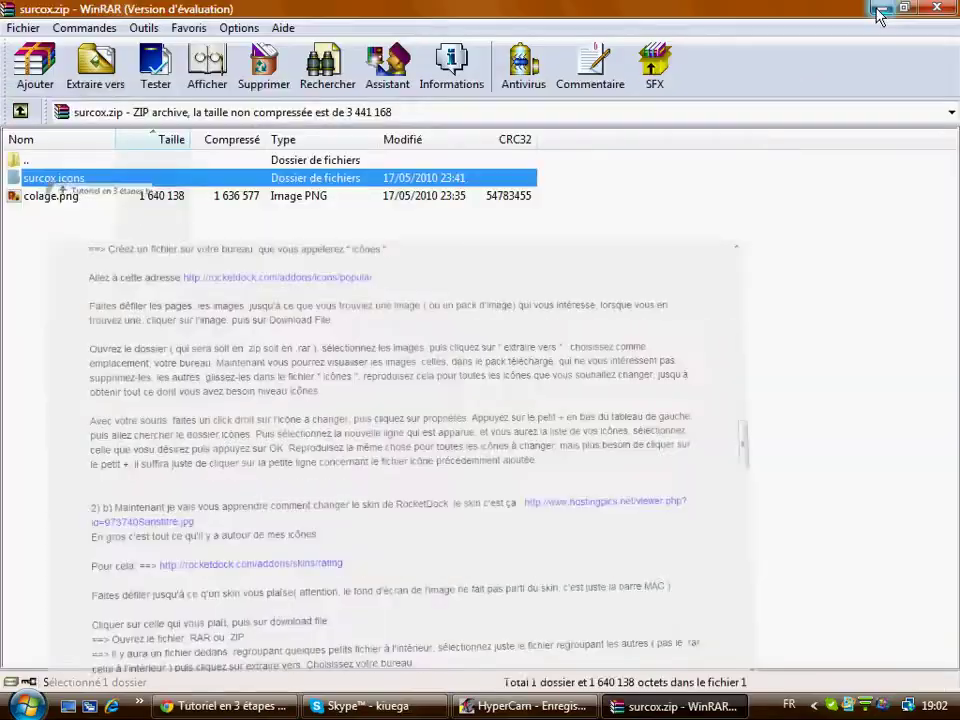
{"action": "left_click", "coordinate": [879, 11]}
- Examine the images in the desktop's surcox icons folder and close the folder
{"action": "double_click", "coordinate": [43, 322]}
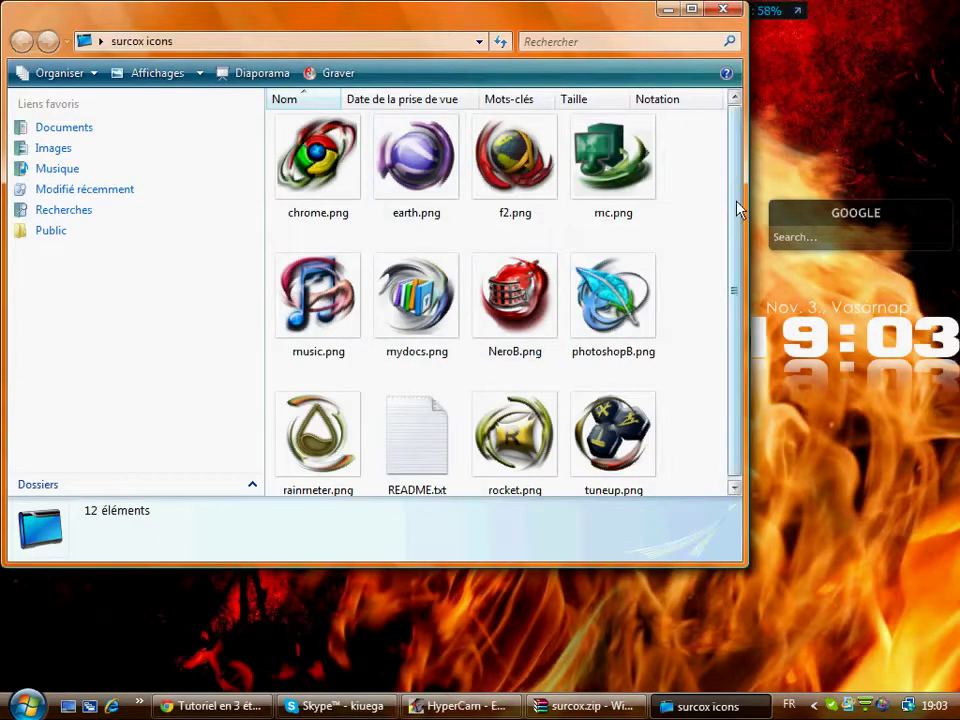
{"action": "mouse_move", "coordinate": [736, 201]}
{"action": "left_mouse_down"}
{"action": "mouse_move", "coordinate": [728, 286]}
{"action": "mouse_move", "coordinate": [739, 180]}
{"action": "left_mouse_up"}
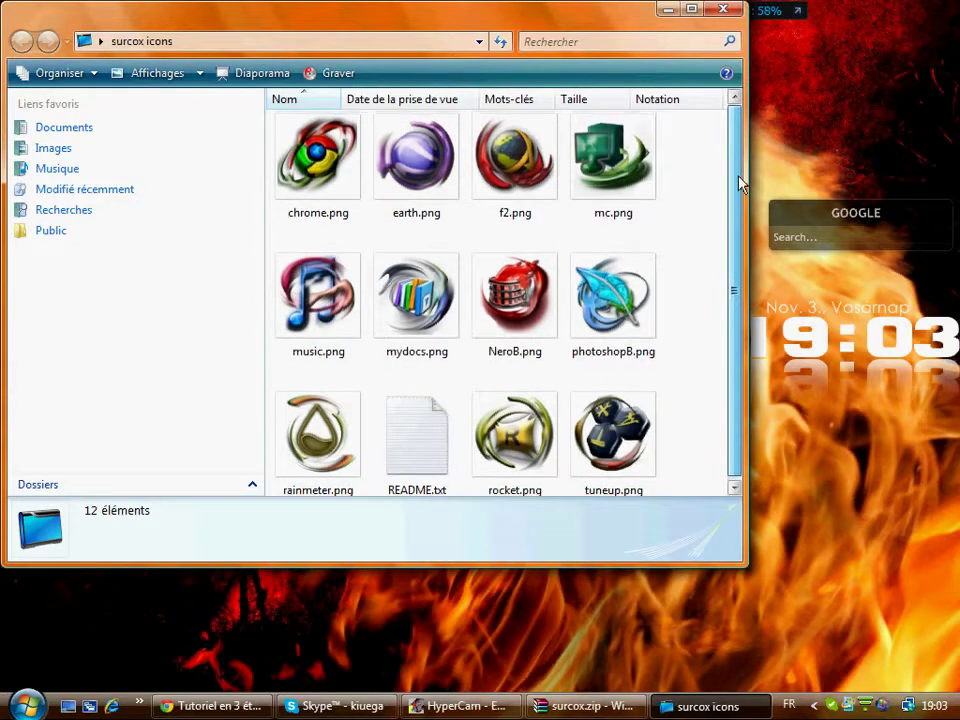
{"action": "left_click", "coordinate": [724, 10]}
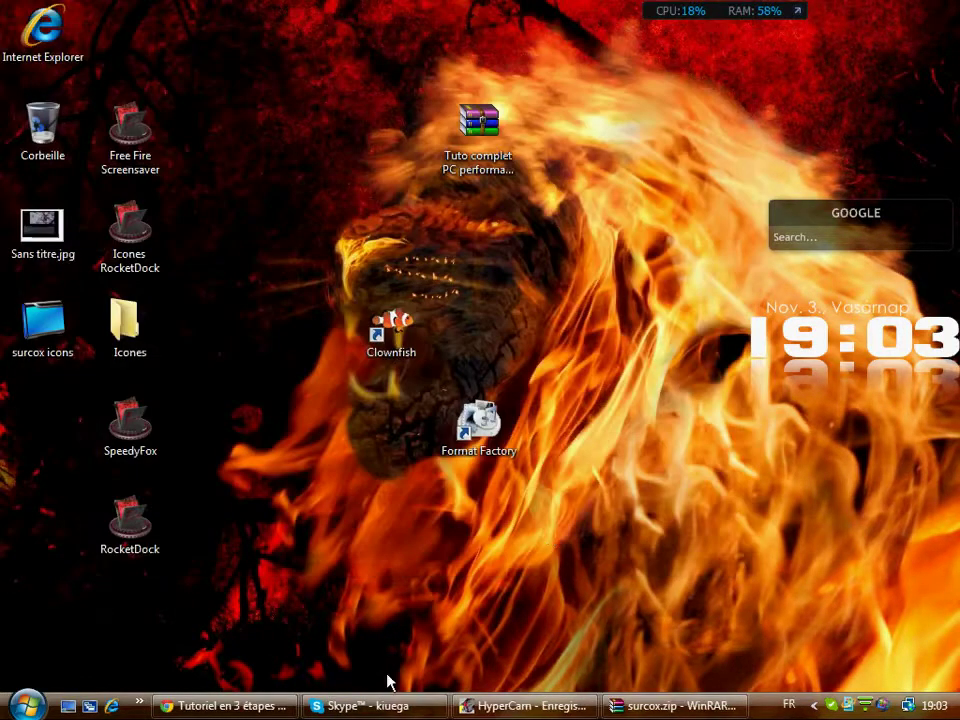
- Check the tutorial's instructions on changing an icon, minimise the browser and open the properties of the dock's Google Chrome icon
{"action": "left_click", "coordinate": [253, 705]}
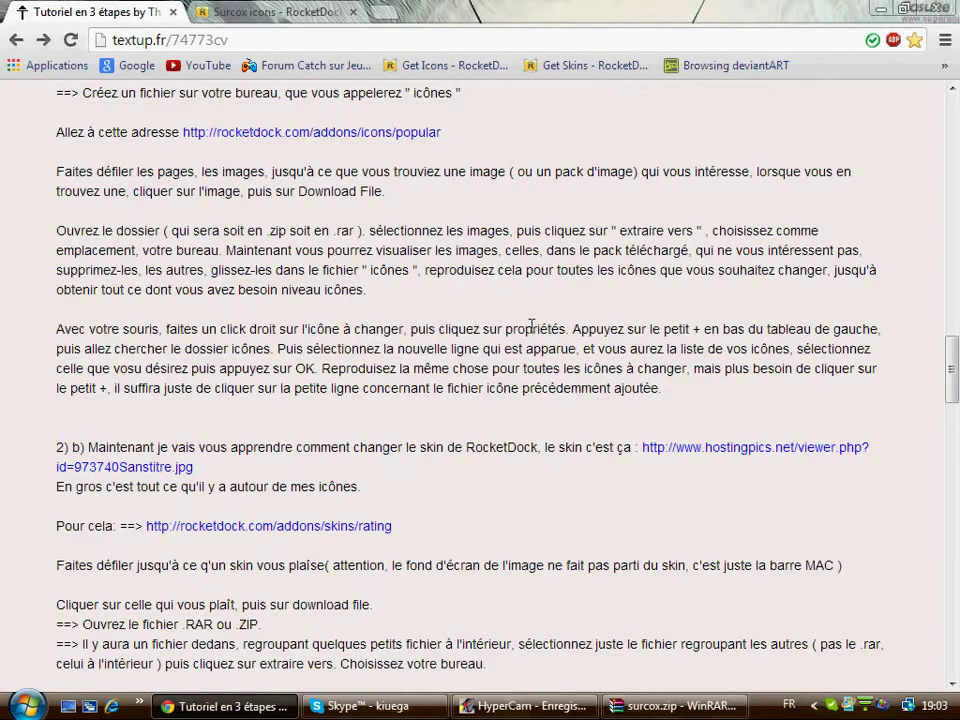
{"action": "left_click", "coordinate": [880, 10]}
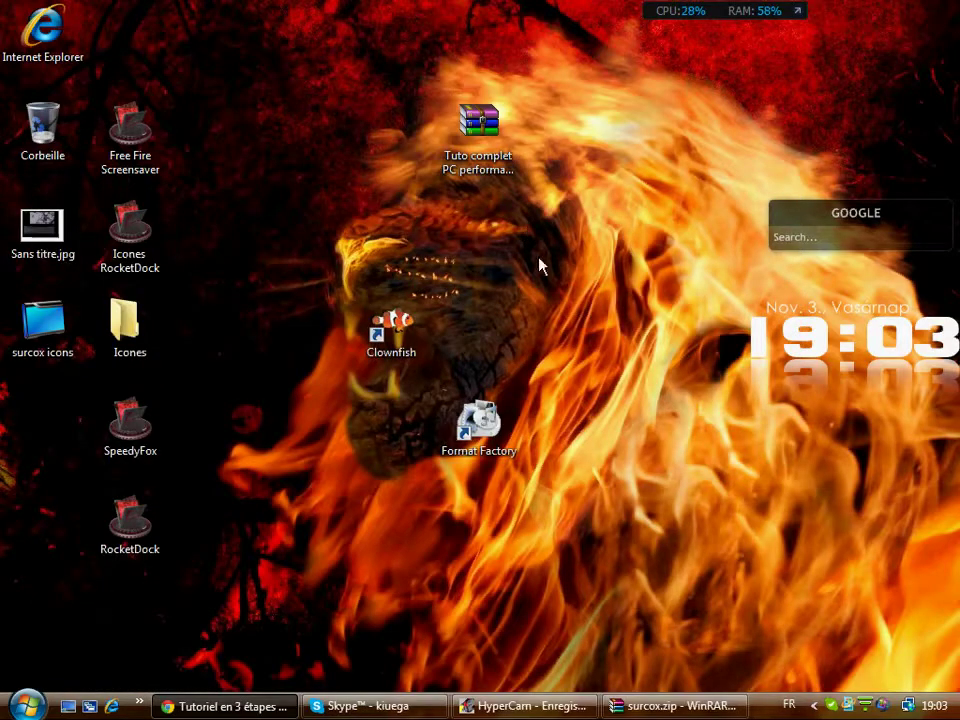
{"action": "mouse_move", "coordinate": [557, 700]}
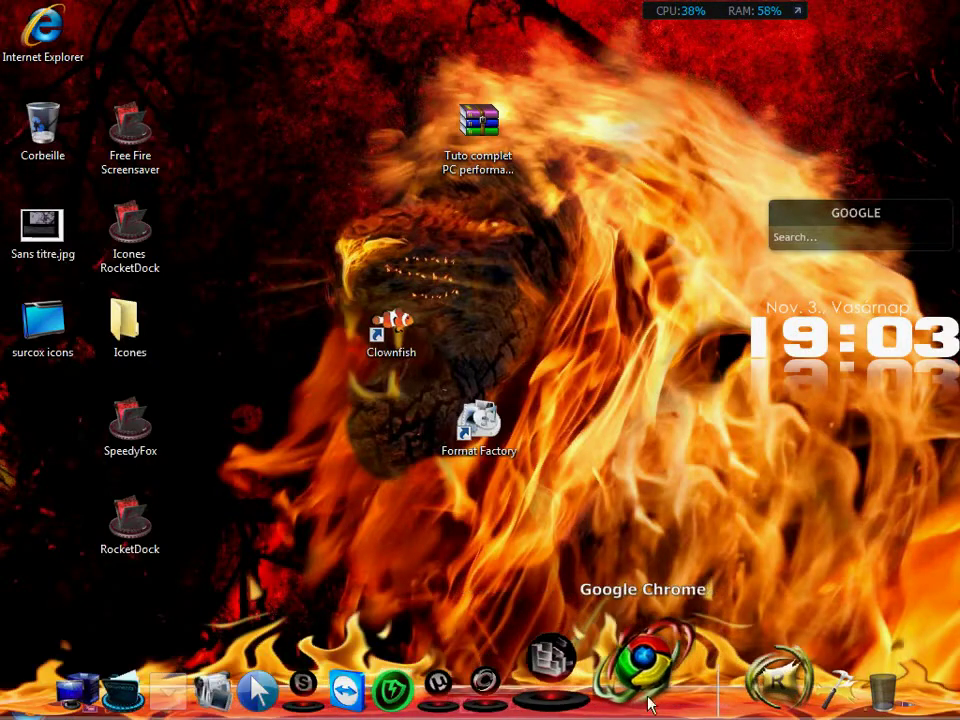
{"action": "right_click", "coordinate": [658, 690]}
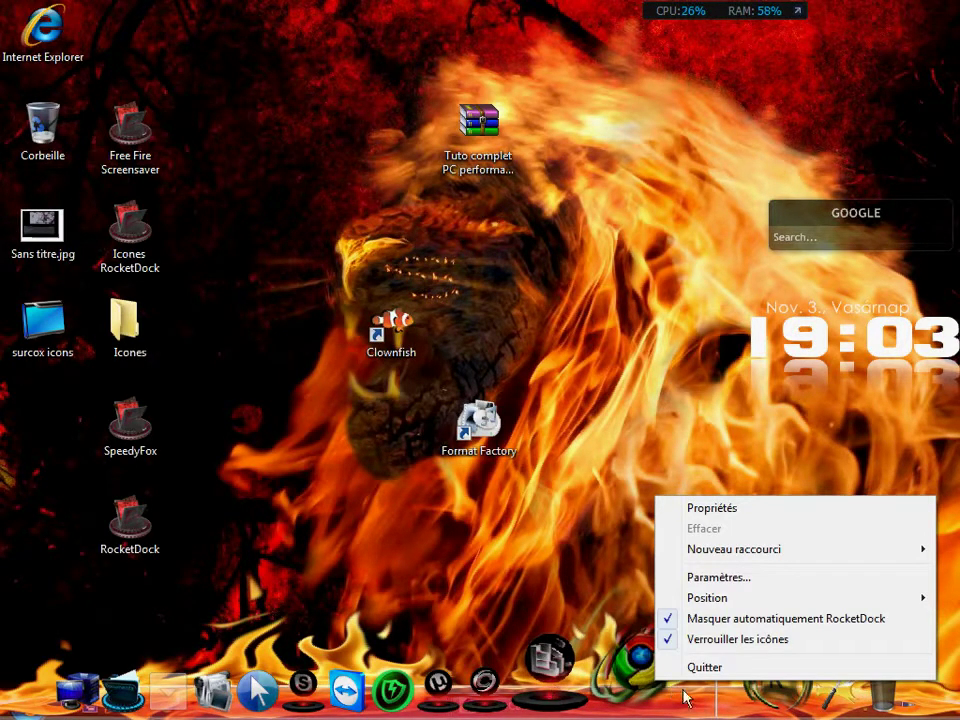
{"action": "left_click", "coordinate": [712, 510]}
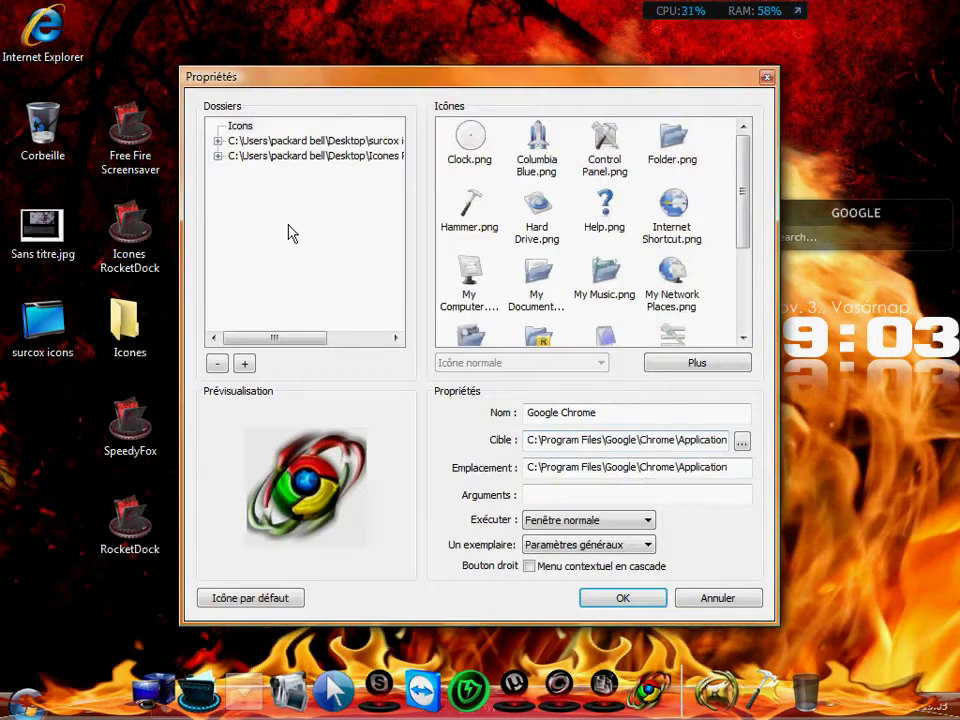
- Examine the icons in the two added desktop folders and in the default Icons folder
{"action": "left_click", "coordinate": [274, 156]}
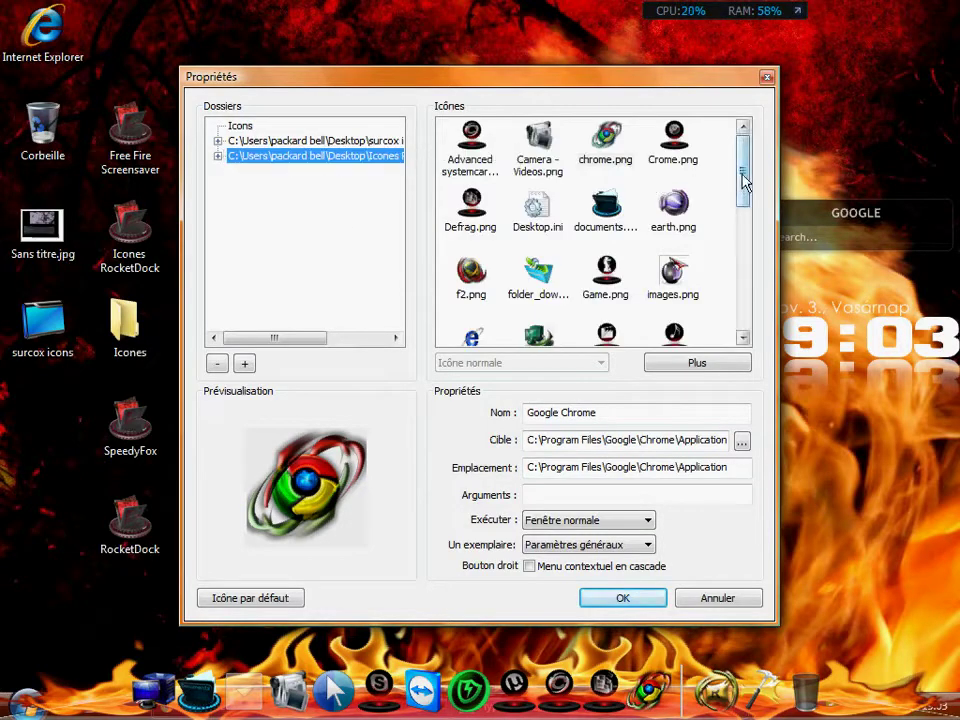
{"action": "mouse_move", "coordinate": [744, 180]}
{"action": "left_mouse_down"}
{"action": "mouse_move", "coordinate": [742, 318]}
{"action": "mouse_move", "coordinate": [731, 178]}
{"action": "left_mouse_up"}
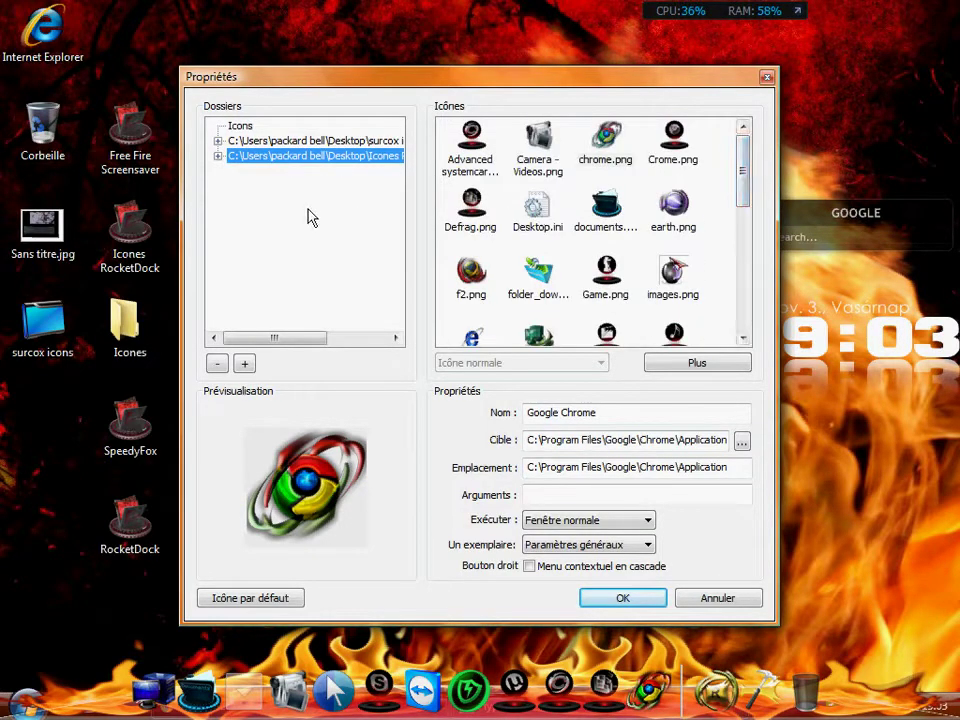
{"action": "left_click", "coordinate": [255, 141]}
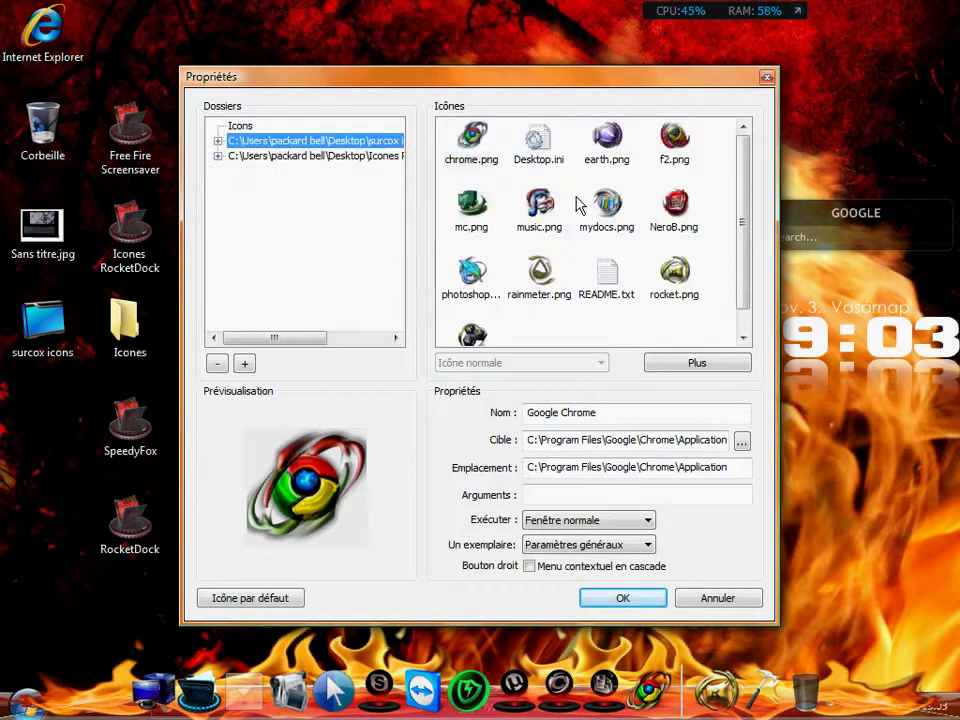
{"action": "left_click", "coordinate": [236, 126]}
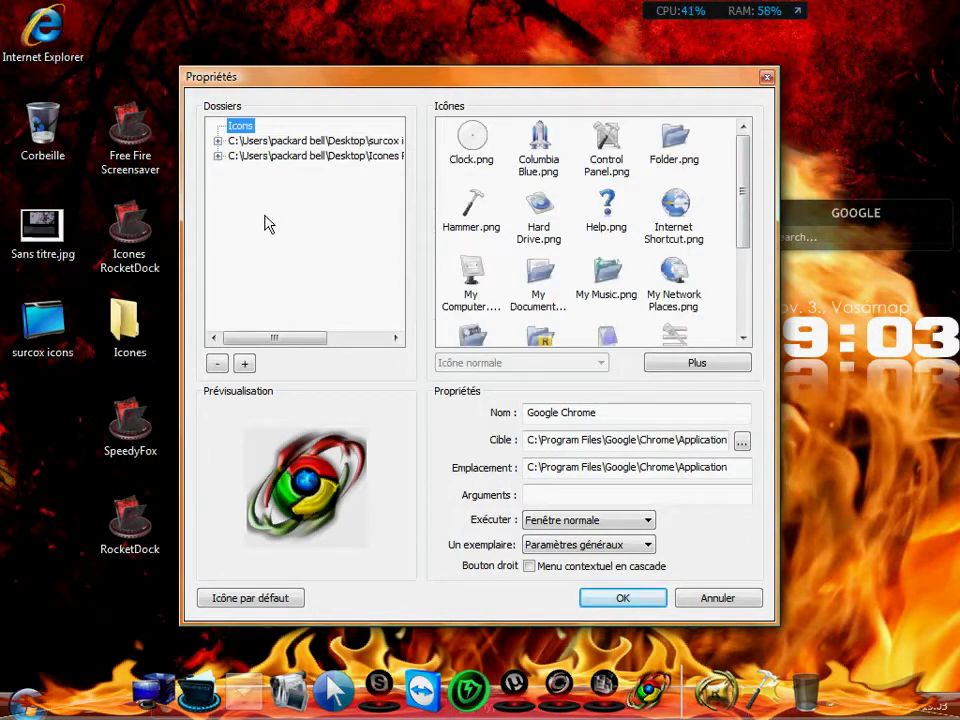
- Add the desktop's surcox icons folder to the dock's list of icon folders
{"action": "left_click", "coordinate": [244, 363]}
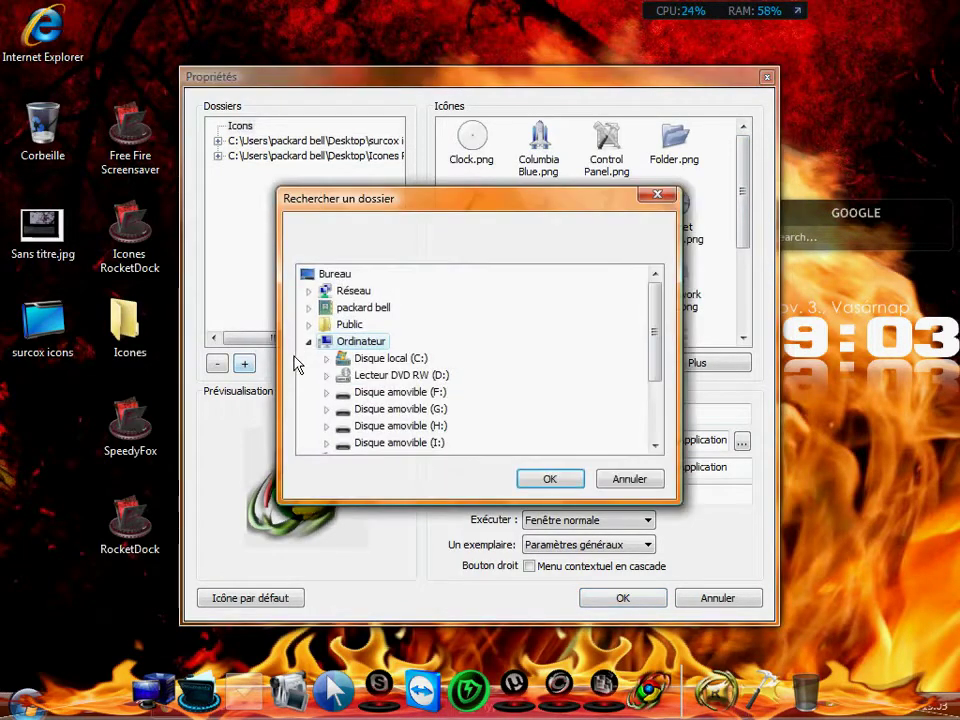
{"action": "left_click_drag", "start_coordinate": [654, 349], "coordinate": [658, 446]}
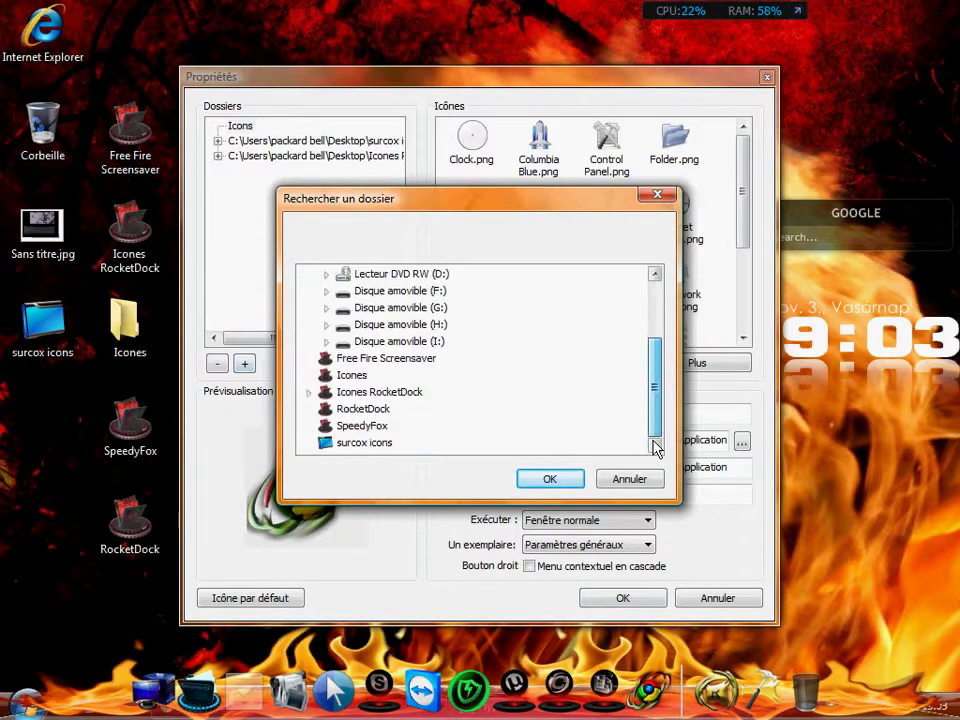
{"action": "left_click", "coordinate": [378, 443]}
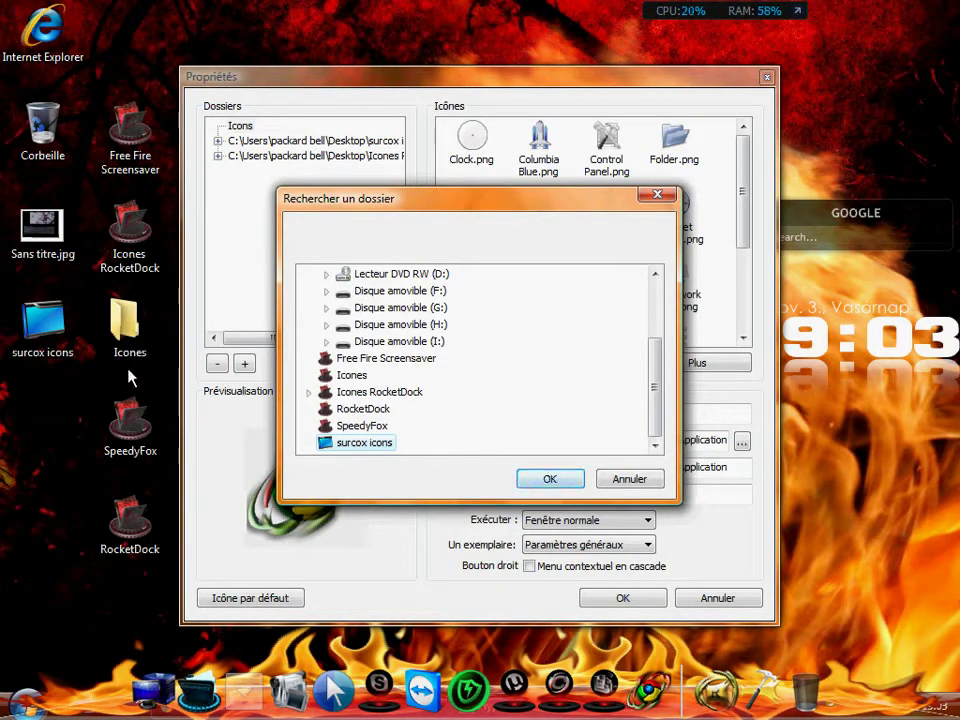
{"action": "left_click", "coordinate": [548, 480]}
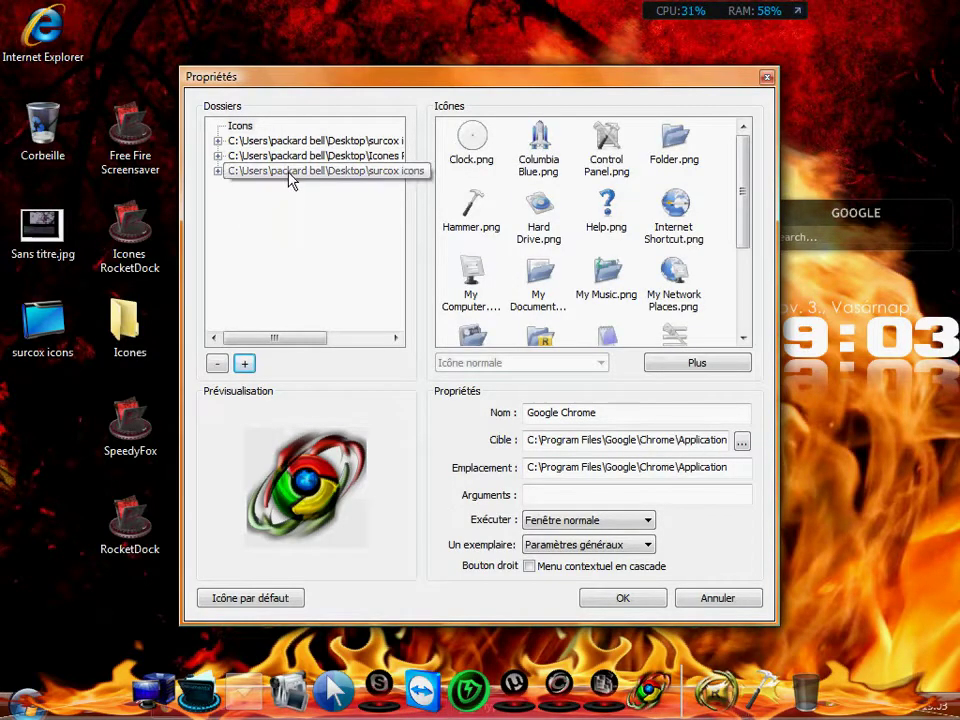
- Choose chrome.png from the newly added surcox icons folder as the Google Chrome dock icon and confirm the properties
{"action": "left_click", "coordinate": [290, 172]}
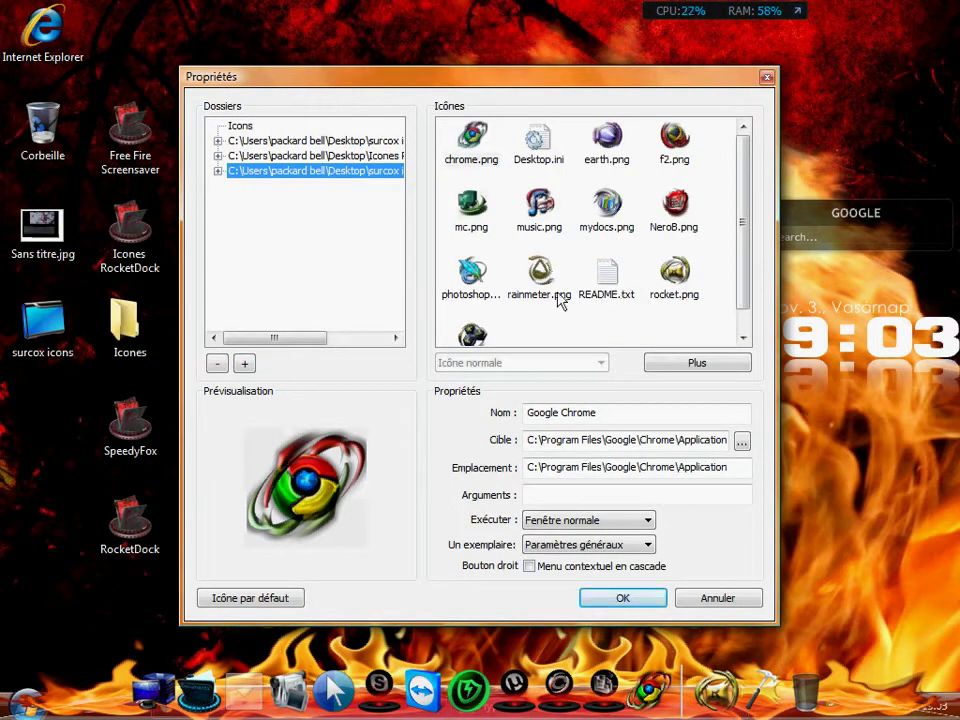
{"action": "left_click", "coordinate": [476, 145]}
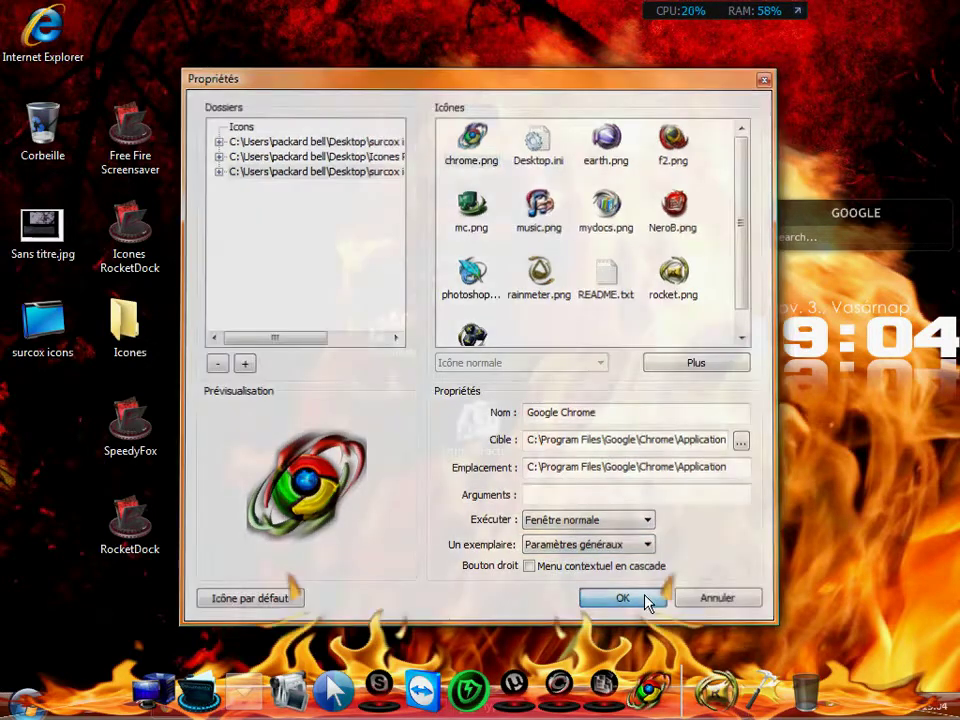
{"action": "left_click", "coordinate": [649, 602]}
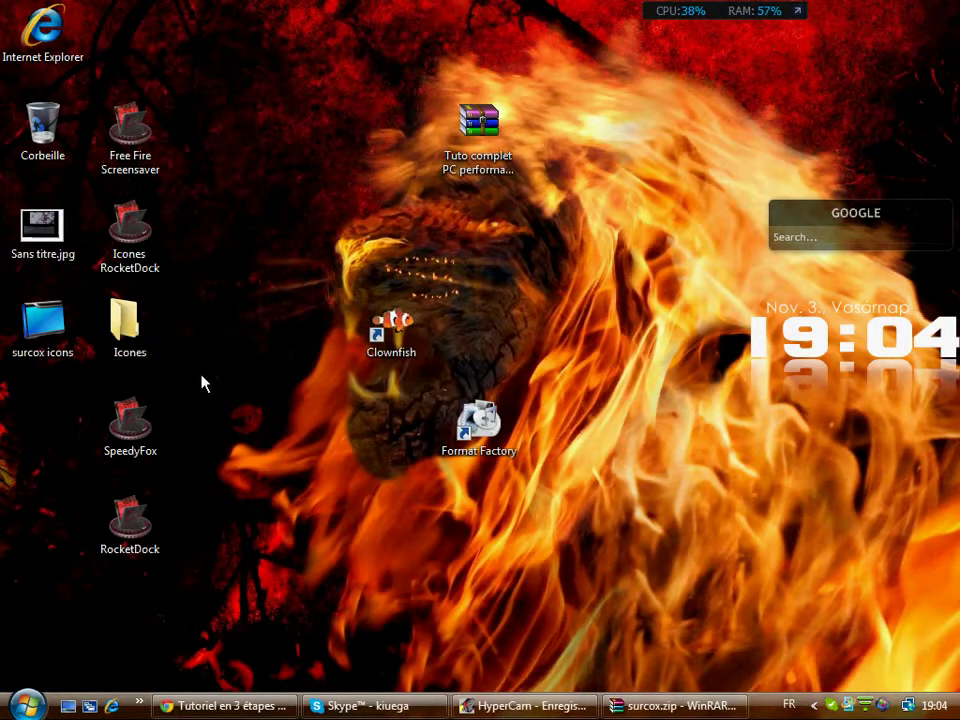
- Return to the surcox.zip archive and extract colage.png to the desktop
{"action": "left_click", "coordinate": [246, 707]}
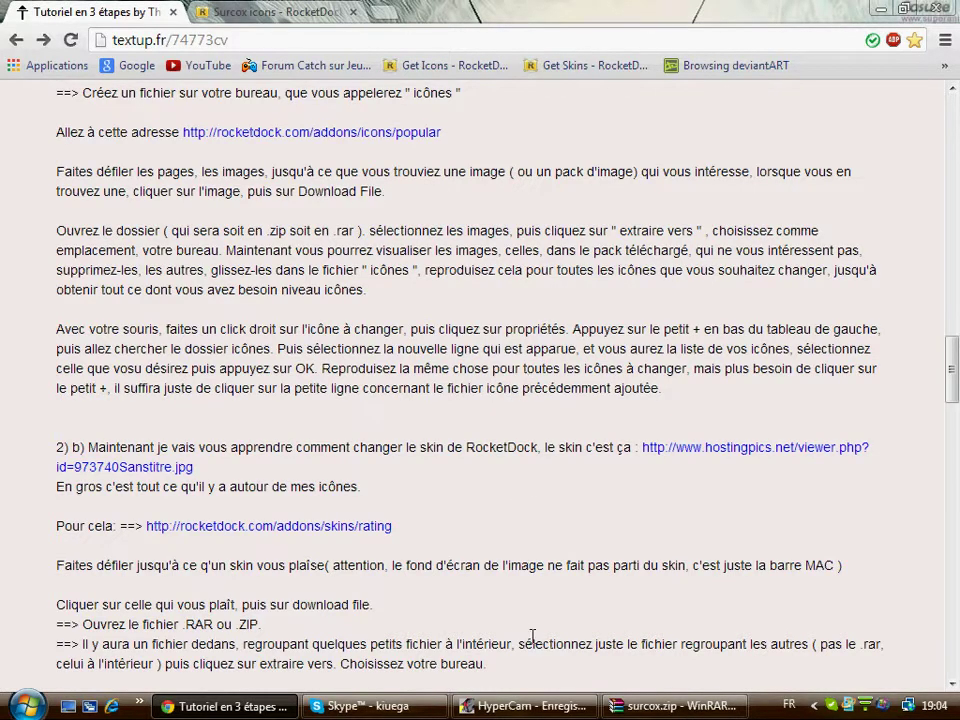
{"action": "mouse_move", "coordinate": [651, 707]}
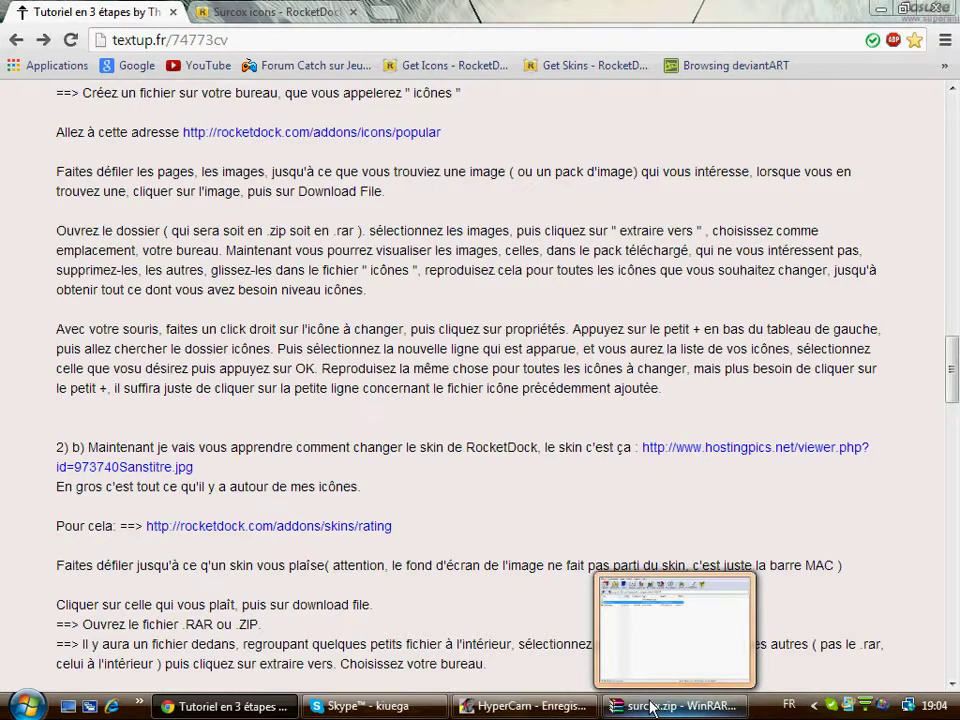
{"action": "left_click", "coordinate": [651, 707]}
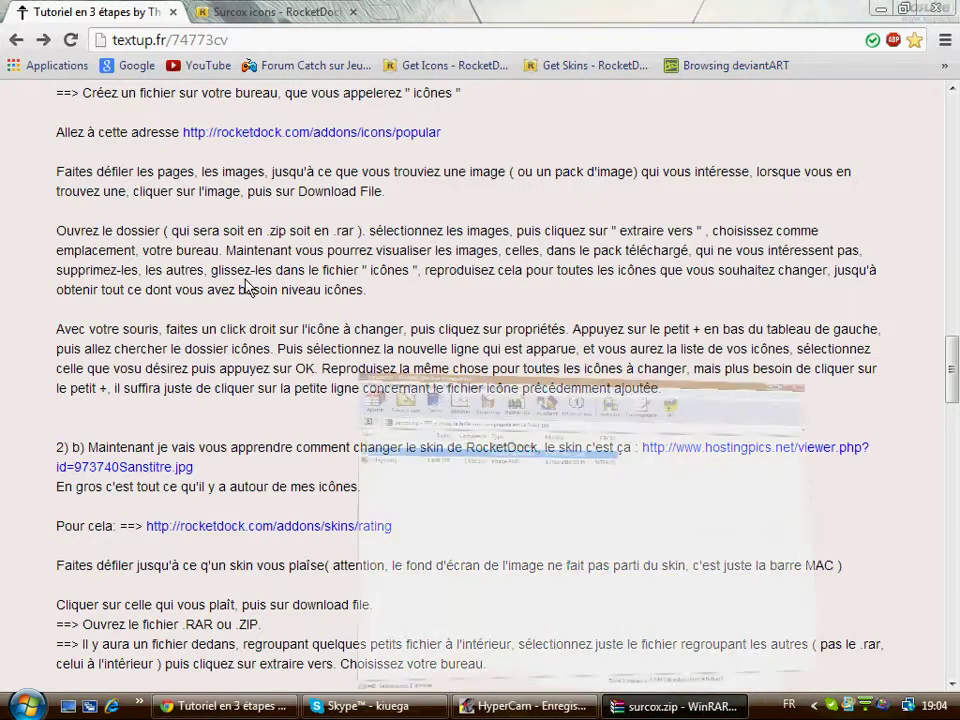
{"action": "left_click", "coordinate": [57, 199]}
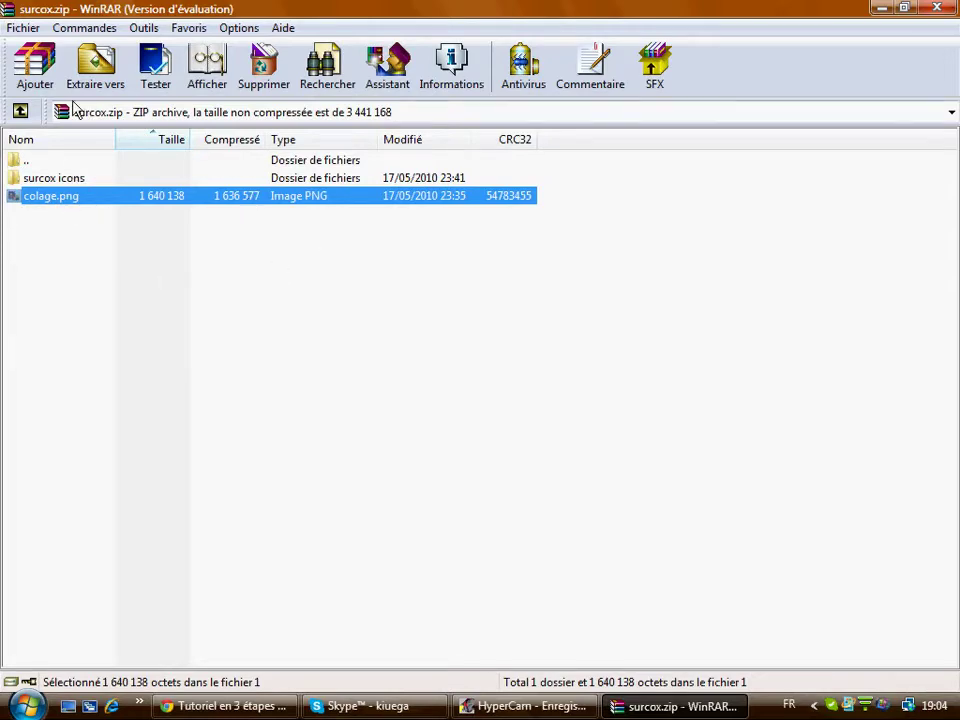
{"action": "left_click", "coordinate": [95, 62]}
{"action": "left_click", "coordinate": [520, 242]}
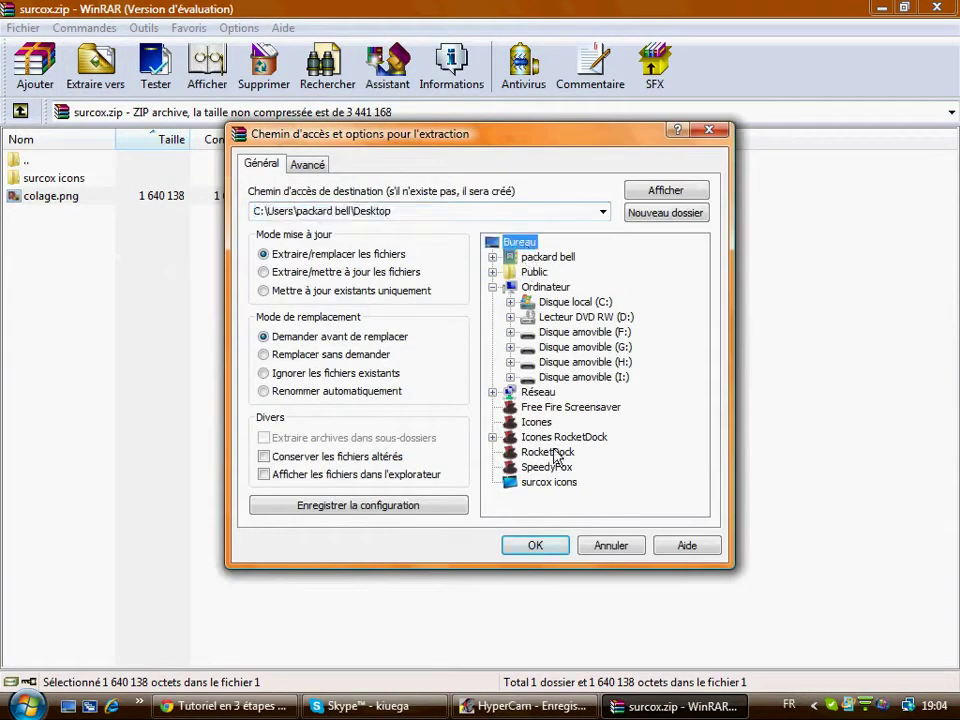
{"action": "left_click", "coordinate": [536, 545]}
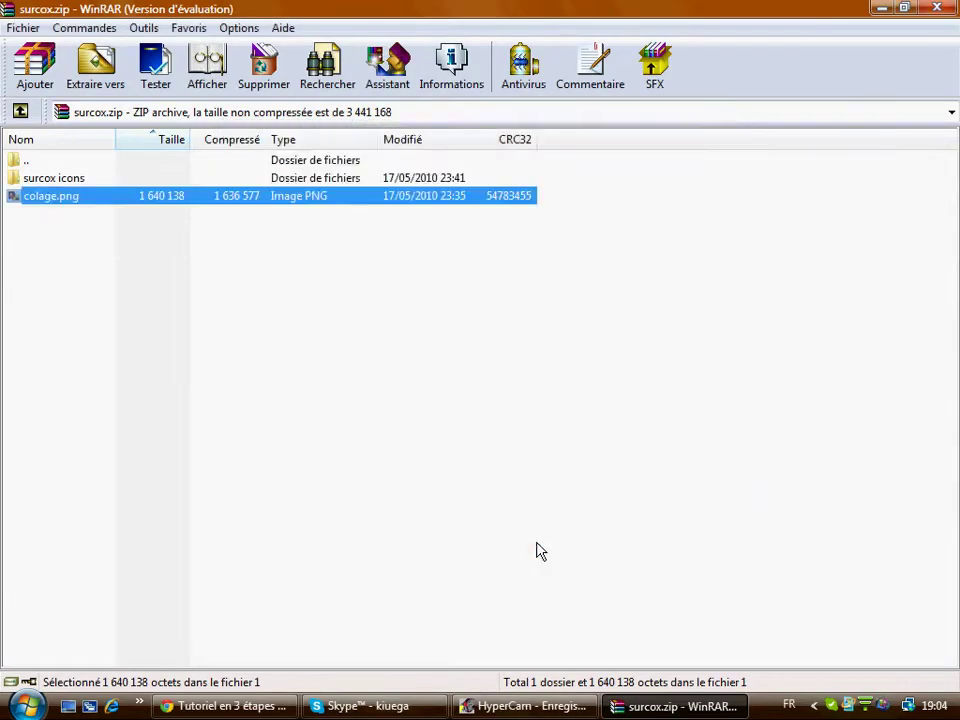
- Minimise the archive and browser windows and move colage.png from the desktop into the surcox icons folder
{"action": "left_click", "coordinate": [881, 8]}
{"action": "left_click", "coordinate": [882, 10]}
{"action": "left_click_drag", "start_coordinate": [89, 437], "coordinate": [45, 325]}
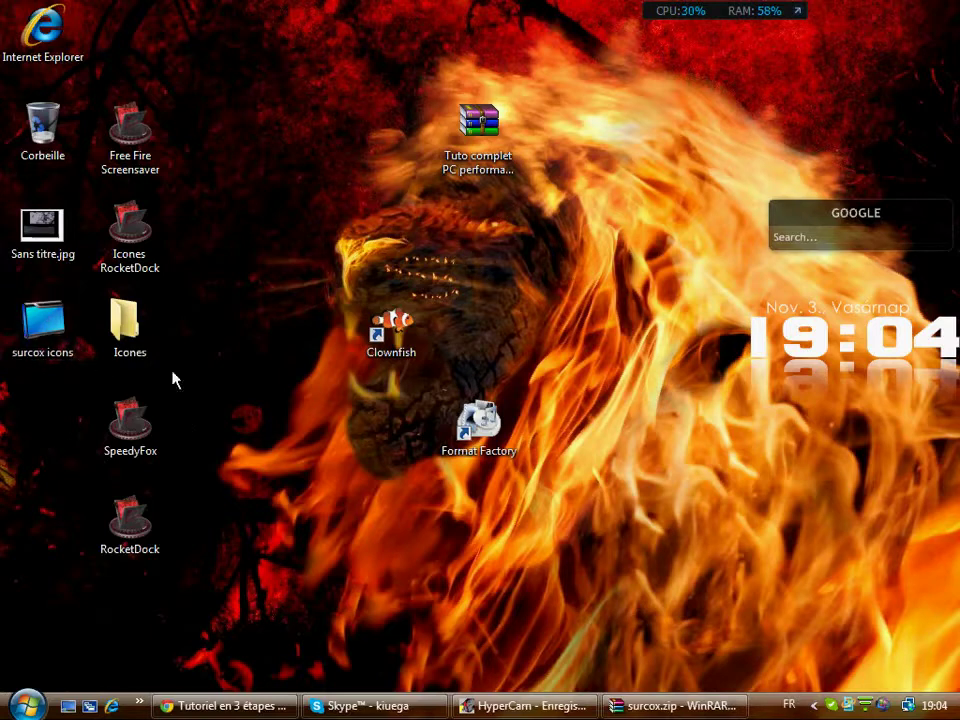
- Check the contents of the desktop's surcox icons folder and close it
{"action": "double_click", "coordinate": [45, 350]}
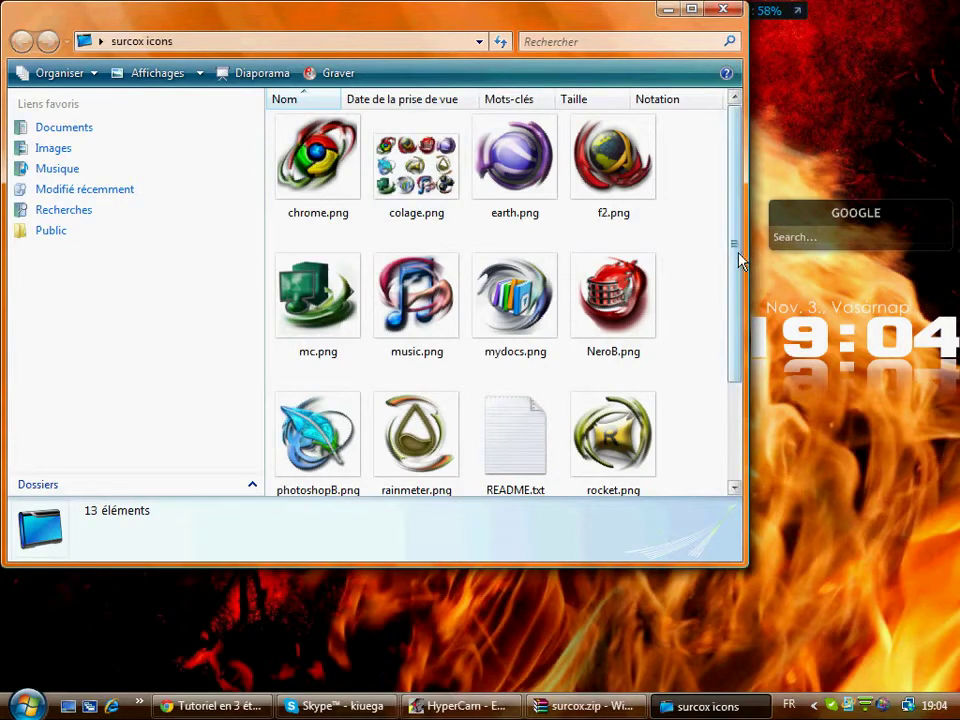
{"action": "left_click_drag", "start_coordinate": [739, 257], "coordinate": [728, 380]}
{"action": "scroll", "coordinate": [728, 380], "scroll_direction": "up", "scroll_amount": 2}
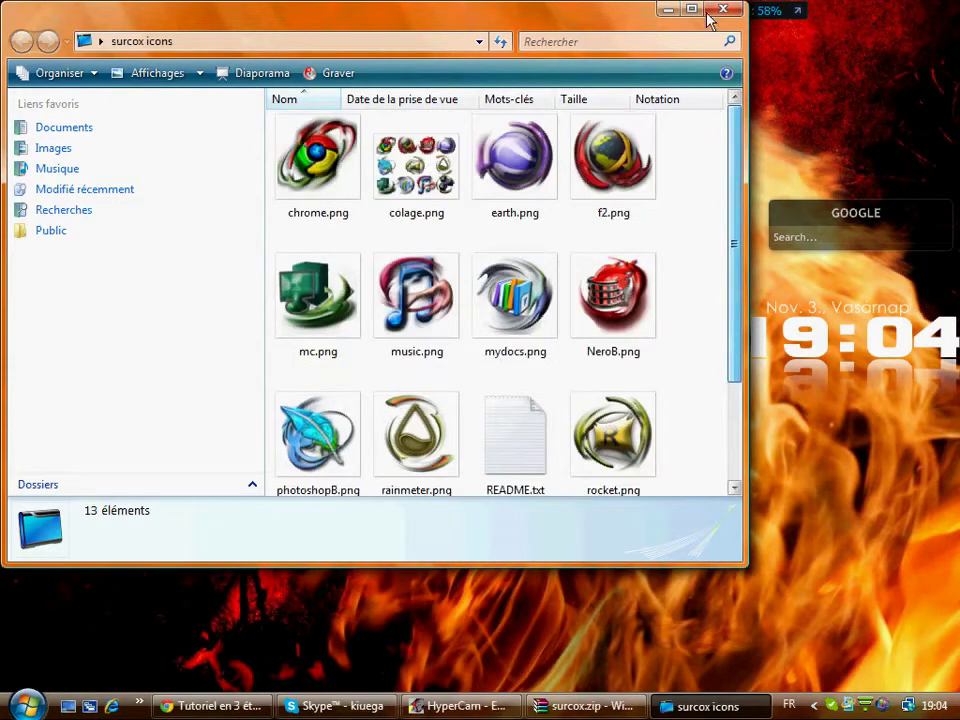
{"action": "left_click", "coordinate": [723, 9]}
- Reopen the dock's Google Chrome icon properties, view the icons of the last surcox icons folder and close the dialog
{"action": "mouse_move", "coordinate": [658, 716]}
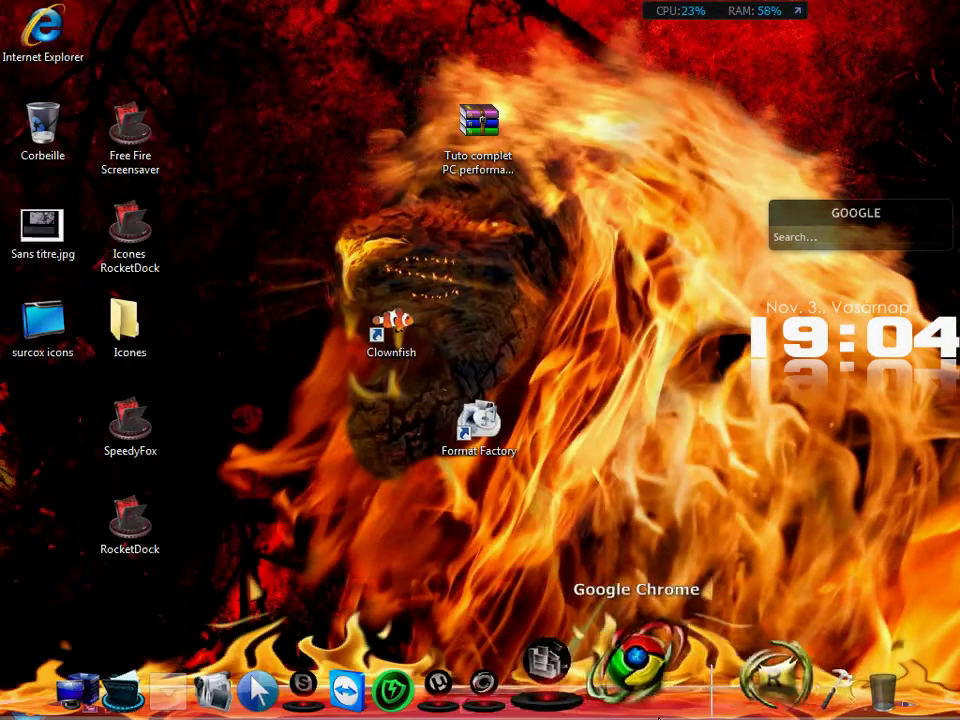
{"action": "right_click", "coordinate": [645, 688]}
{"action": "left_click", "coordinate": [692, 518]}
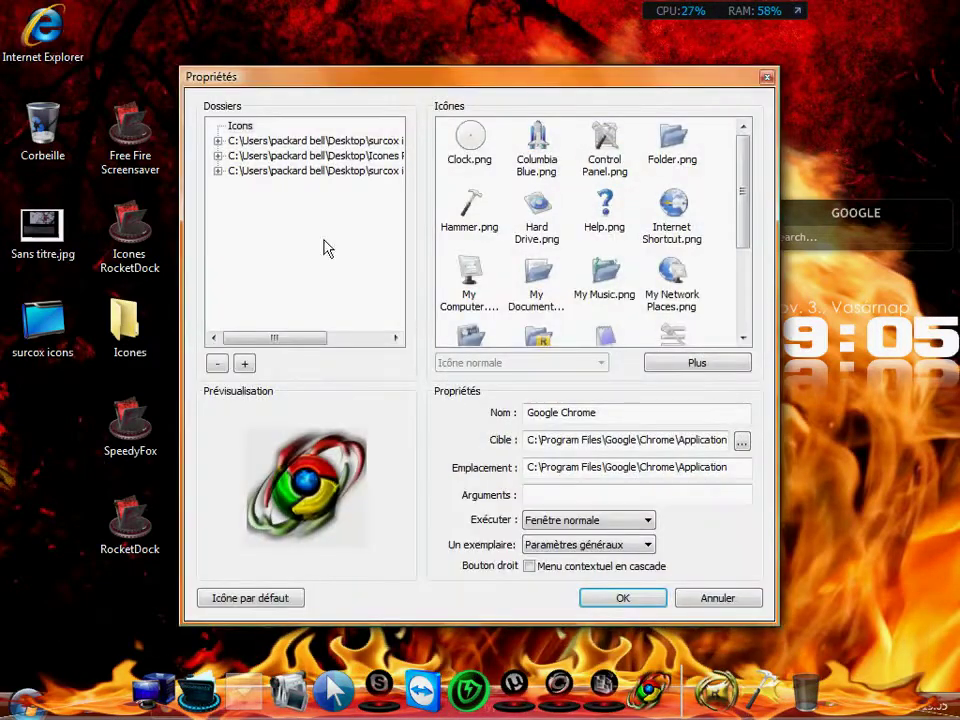
{"action": "left_click", "coordinate": [279, 172]}
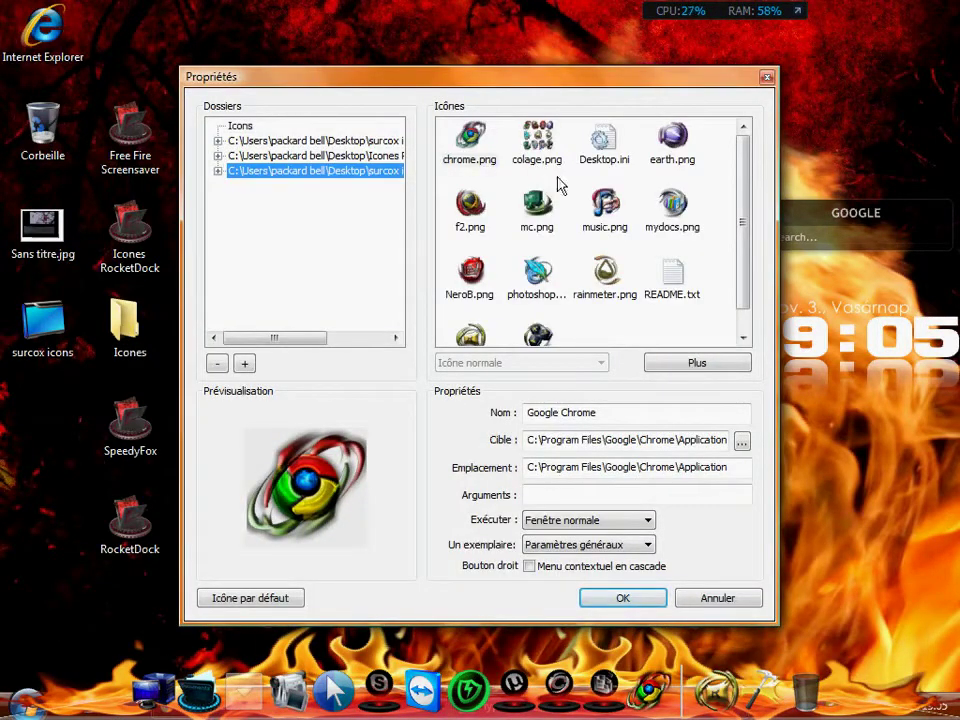
{"action": "left_click", "coordinate": [767, 78]}
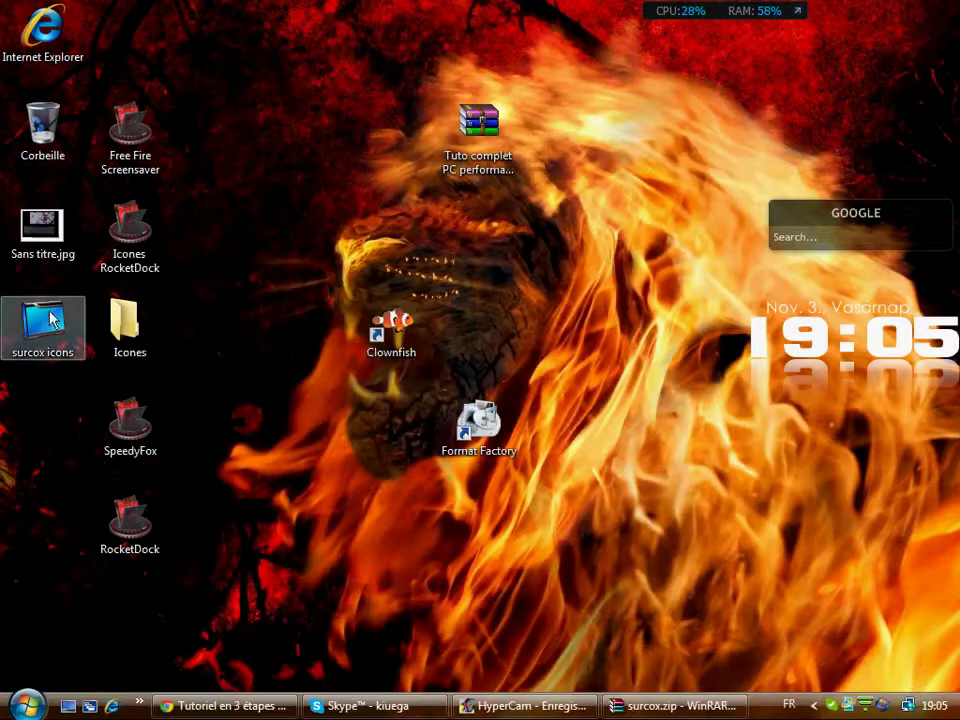
- Consult the tutorial section on changing the RocketDock skin and open its example skin image in a new tab
{"action": "left_click", "coordinate": [261, 704]}
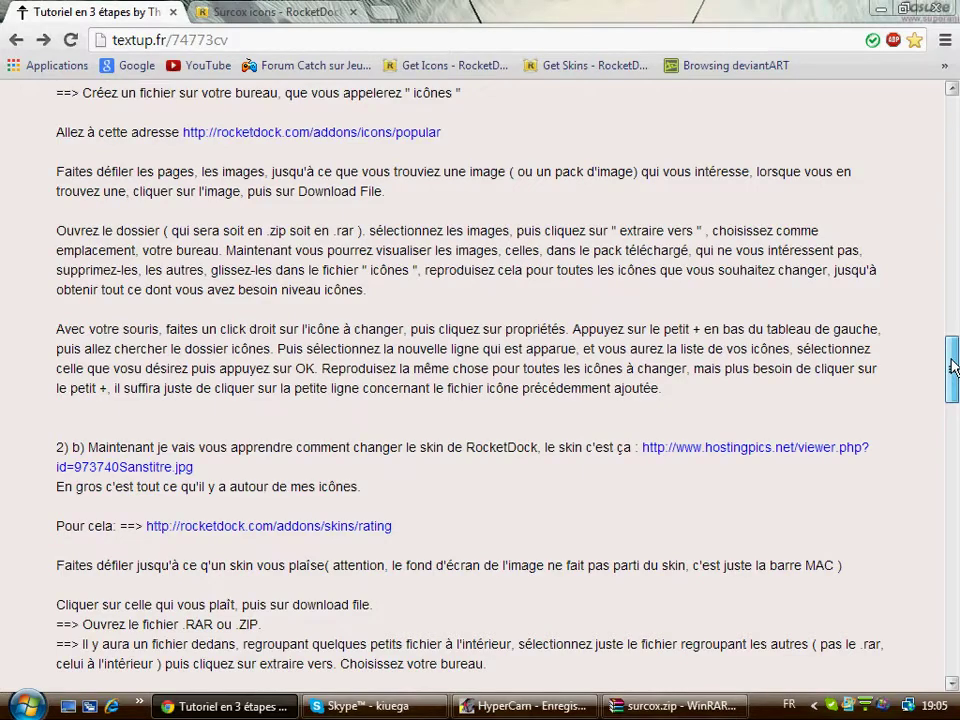
{"action": "left_click_drag", "start_coordinate": [952, 367], "coordinate": [955, 393]}
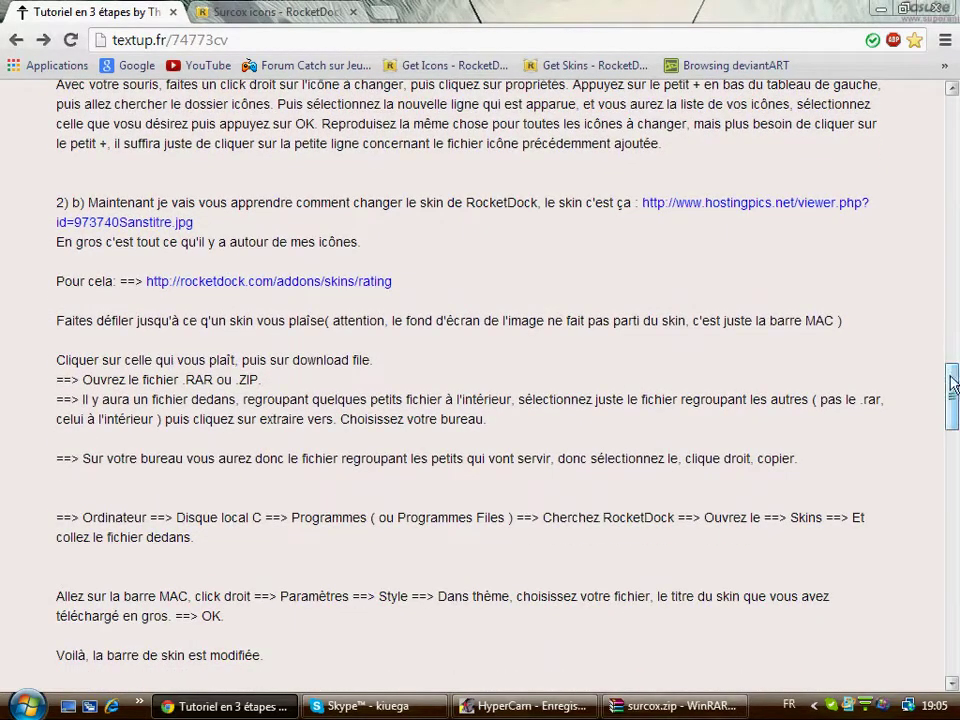
{"action": "middle_click", "coordinate": [778, 206]}
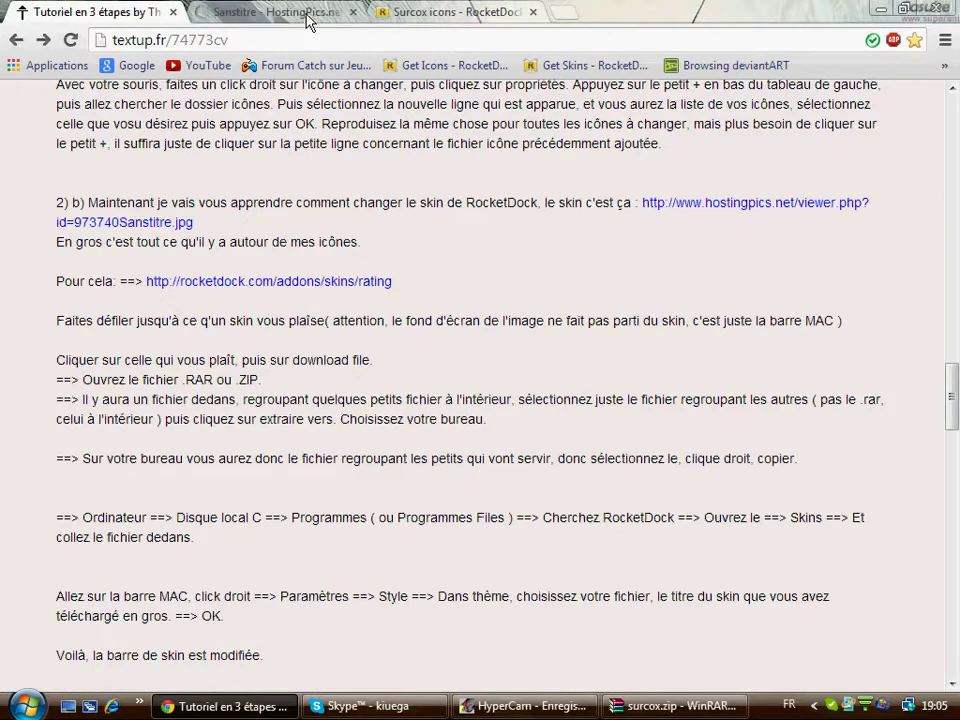
{"action": "left_click", "coordinate": [308, 20]}
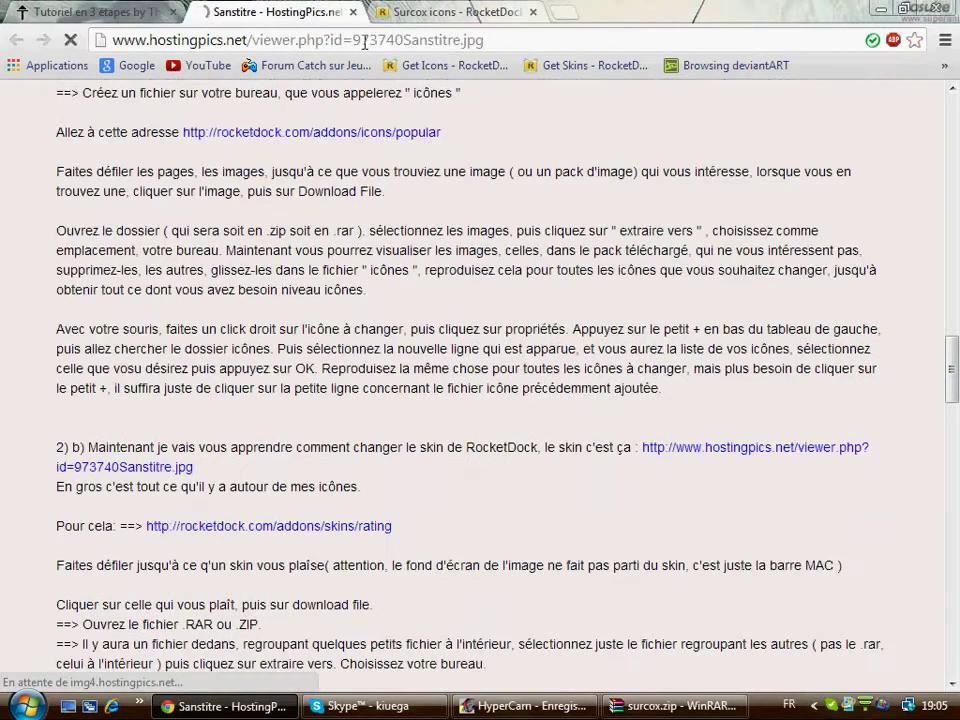
{"action": "left_click", "coordinate": [151, 42]}
{"action": "left_click", "coordinate": [182, 38]}
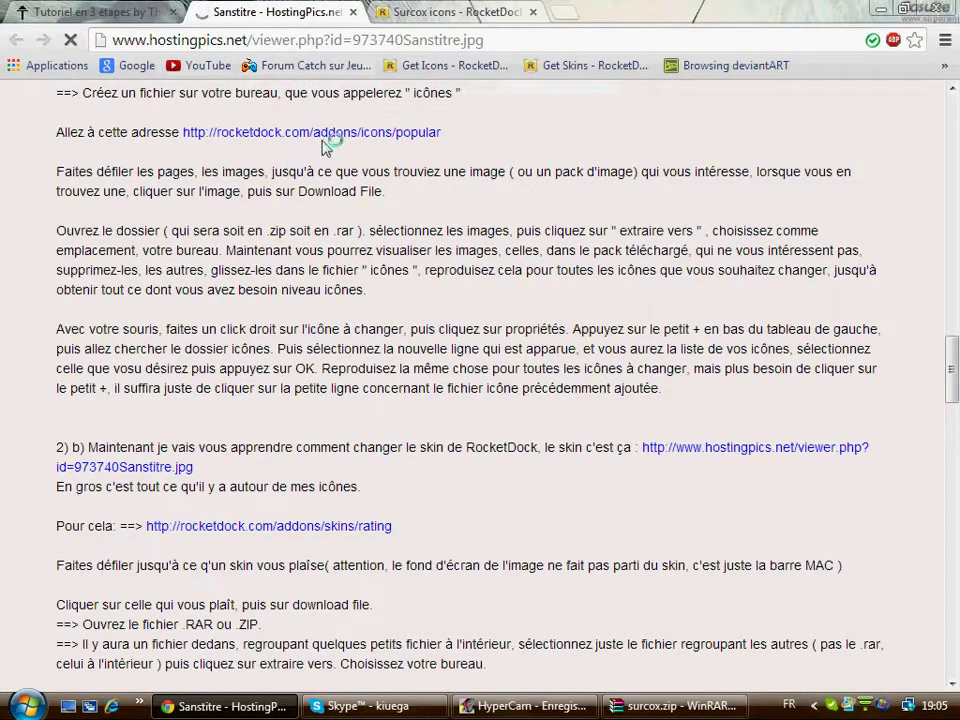
- Minimise the browser to show the desktop, restore it and close the HostingPics image tab
{"action": "mouse_move", "coordinate": [600, 712]}
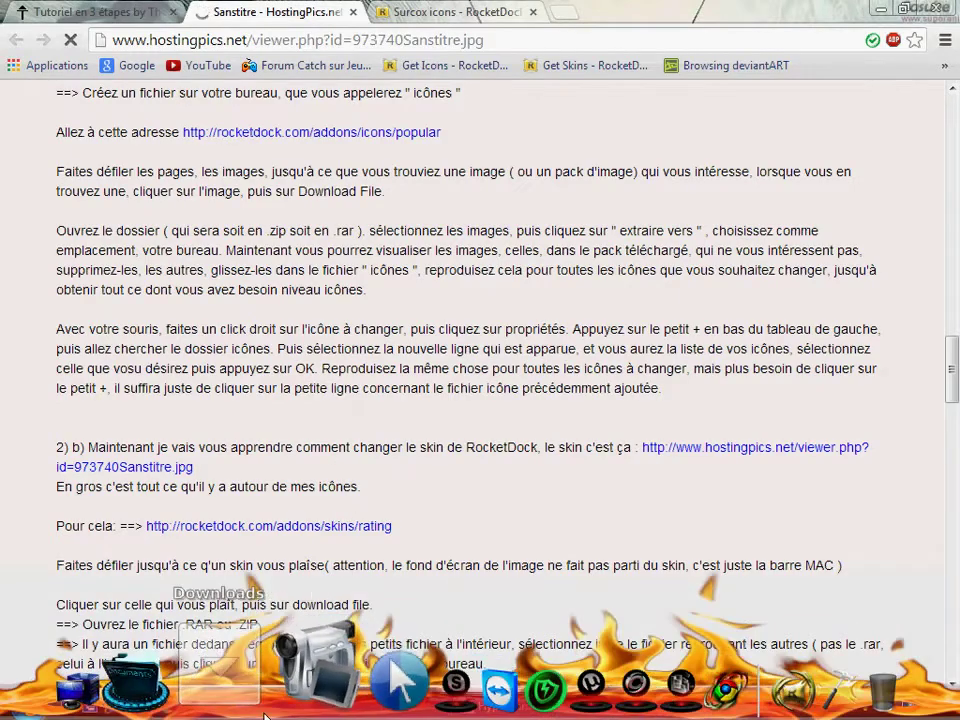
{"action": "left_click", "coordinate": [880, 10]}
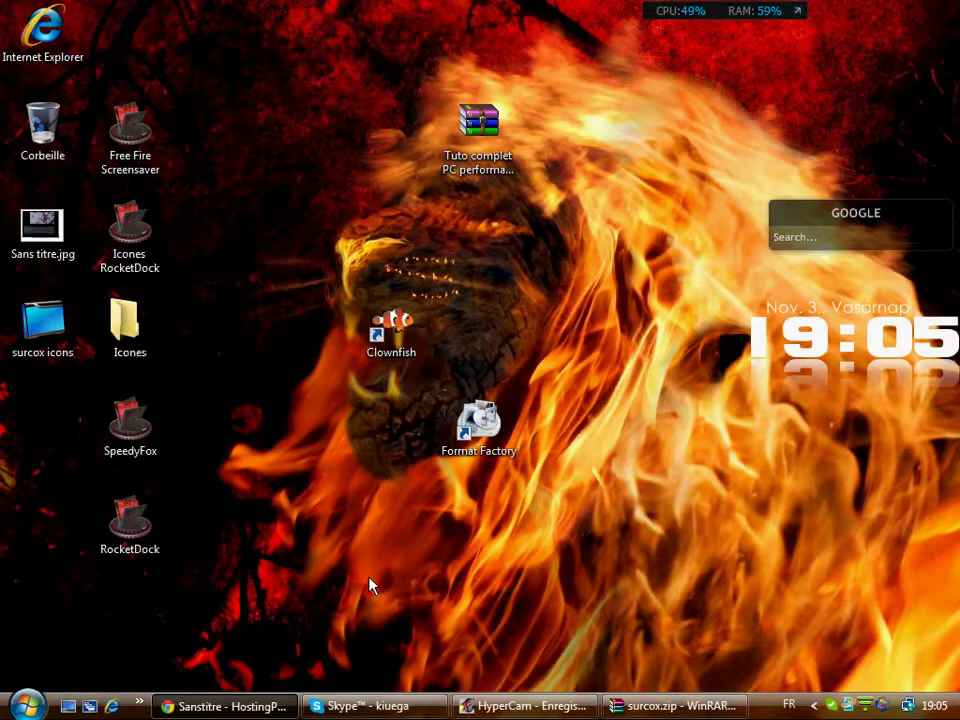
{"action": "left_click", "coordinate": [244, 705]}
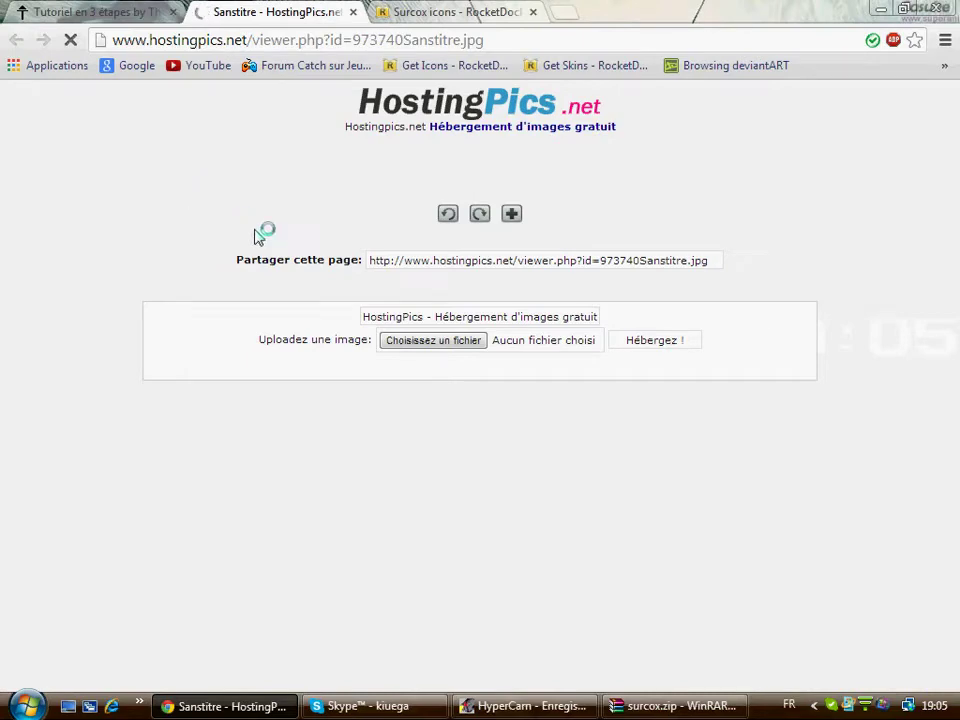
{"action": "left_click", "coordinate": [354, 13]}
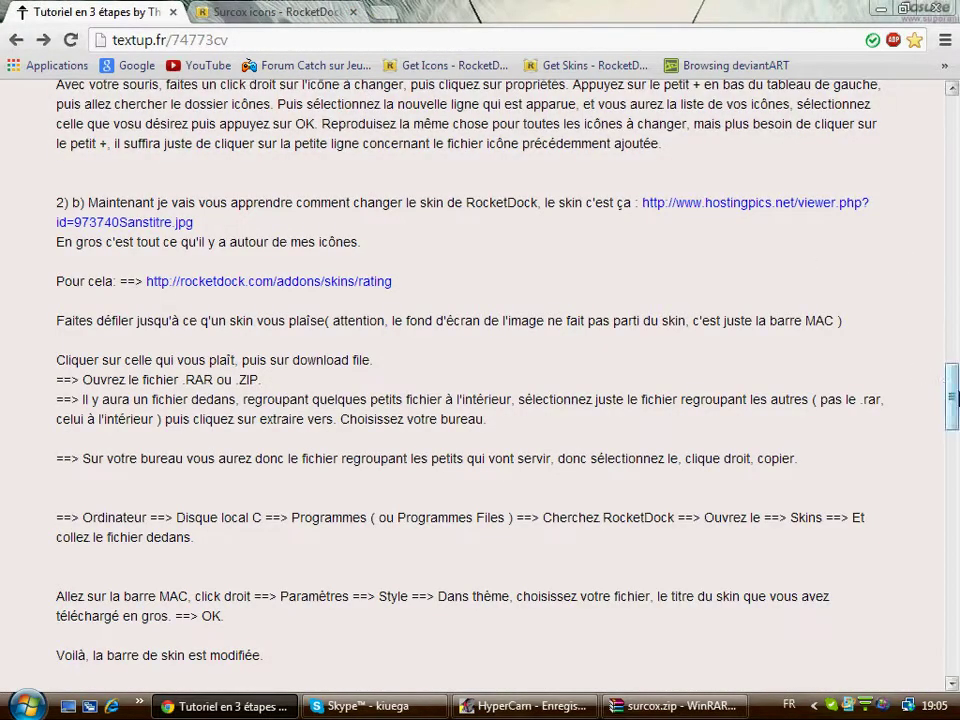
- Switch to the Surcox icons tab and load the RocketDock Get Skins page sorted by rating in it
{"action": "left_click_drag", "start_coordinate": [952, 396], "coordinate": [952, 398]}
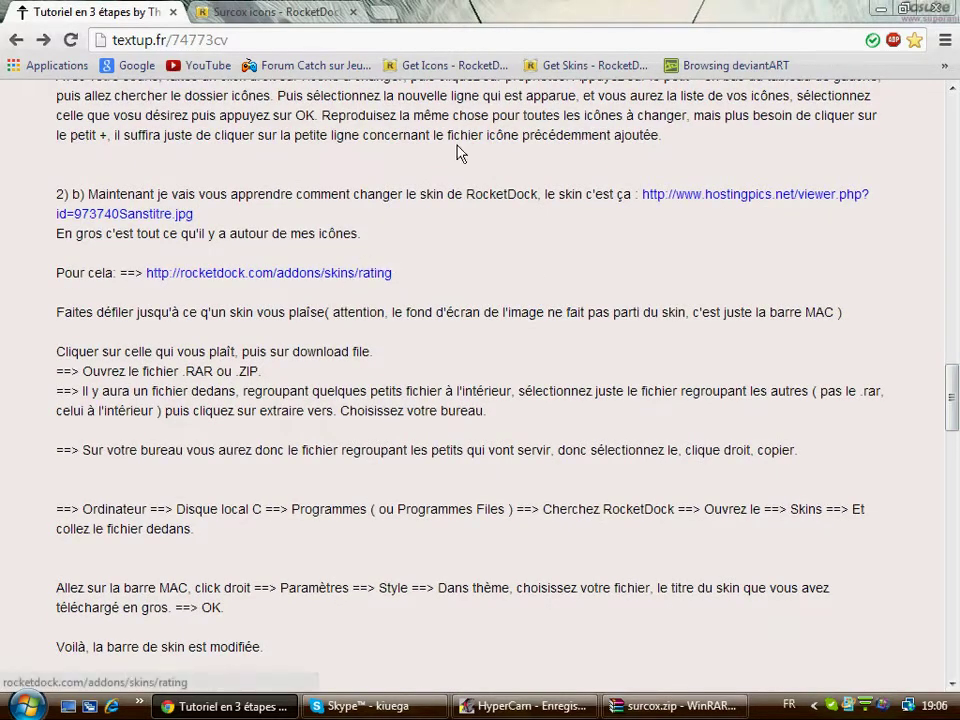
{"action": "left_click", "coordinate": [288, 14]}
{"action": "left_click", "coordinate": [580, 66]}
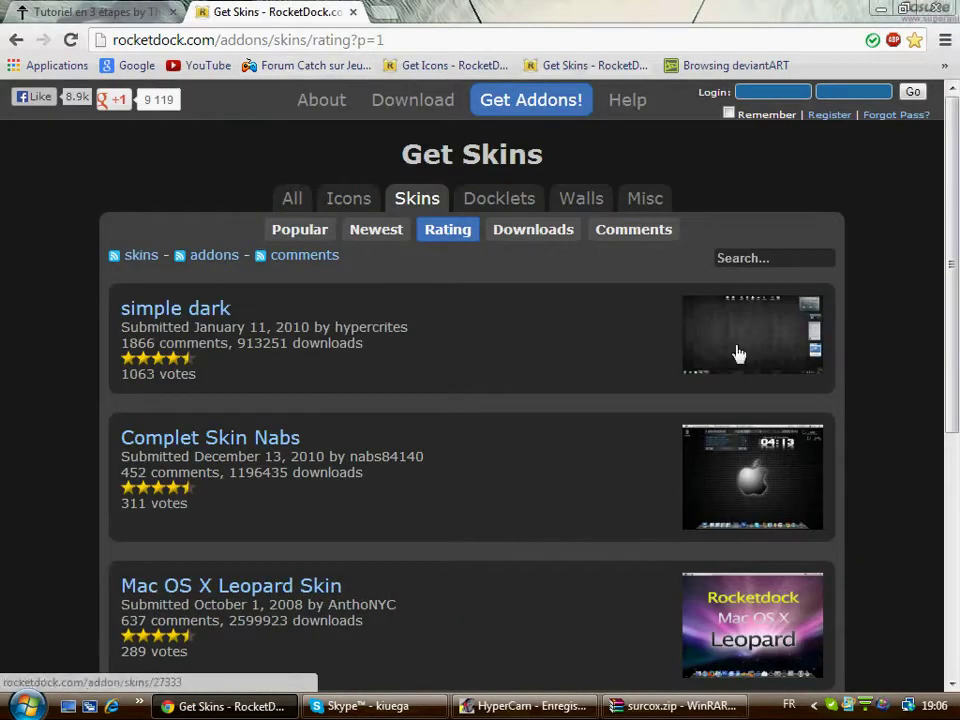
- Browse the top-rated skins through page 2, open the Republic Of Gamers skin and download its file
{"action": "left_click_drag", "start_coordinate": [950, 290], "coordinate": [810, 574]}
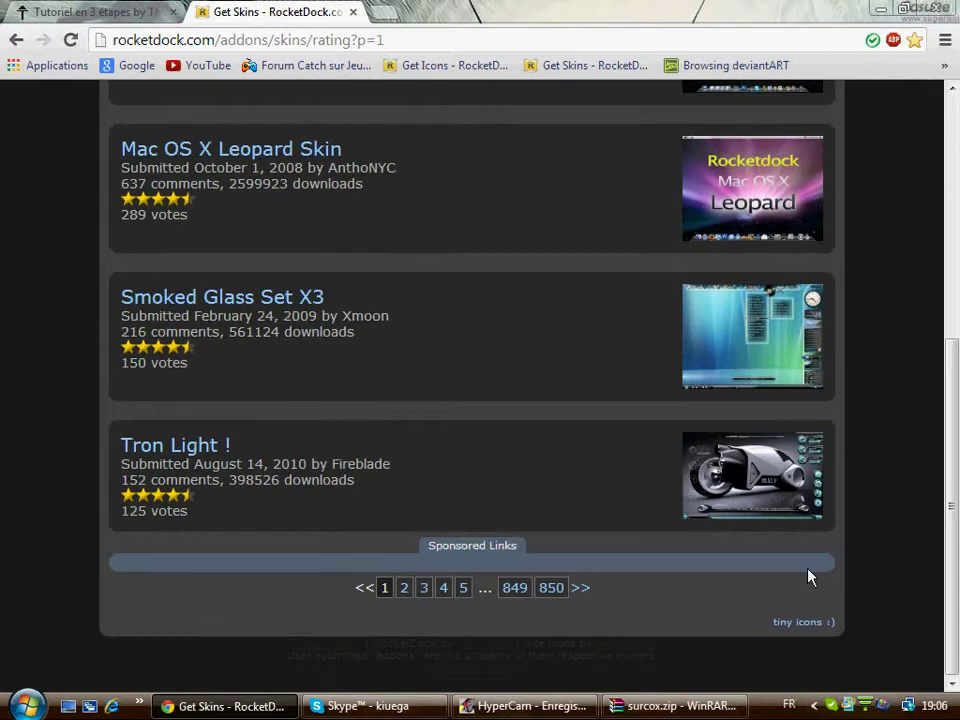
{"action": "left_click", "coordinate": [586, 594]}
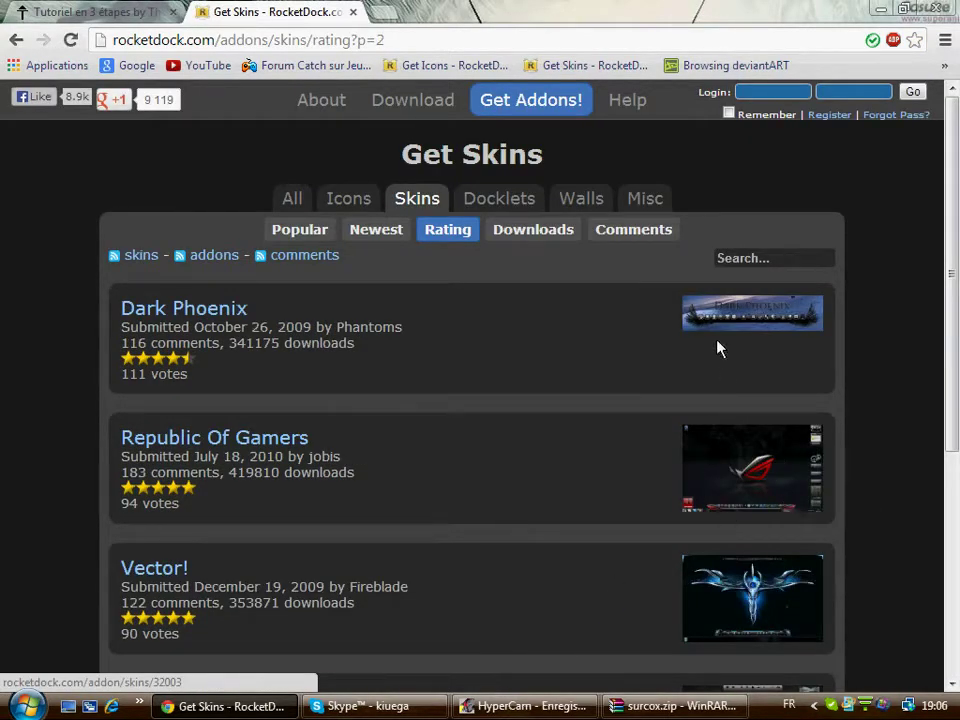
{"action": "scroll", "coordinate": [850, 460], "scroll_direction": "down", "scroll_amount": 2}
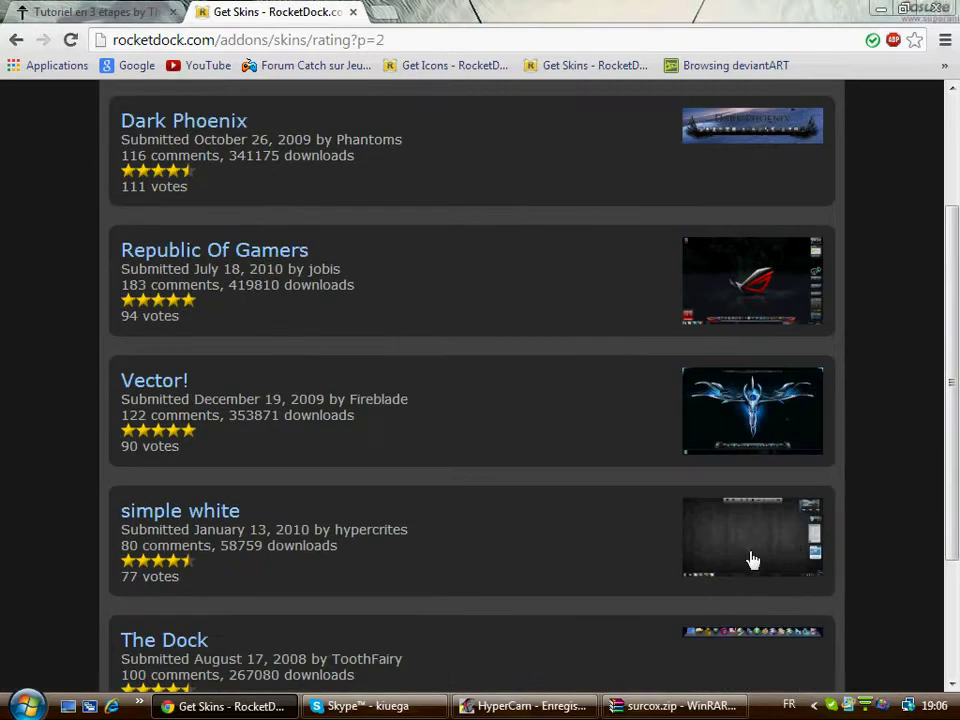
{"action": "scroll", "coordinate": [742, 553], "scroll_direction": "down", "scroll_amount": 2}
{"action": "scroll", "coordinate": [700, 530], "scroll_direction": "up", "scroll_amount": 4}
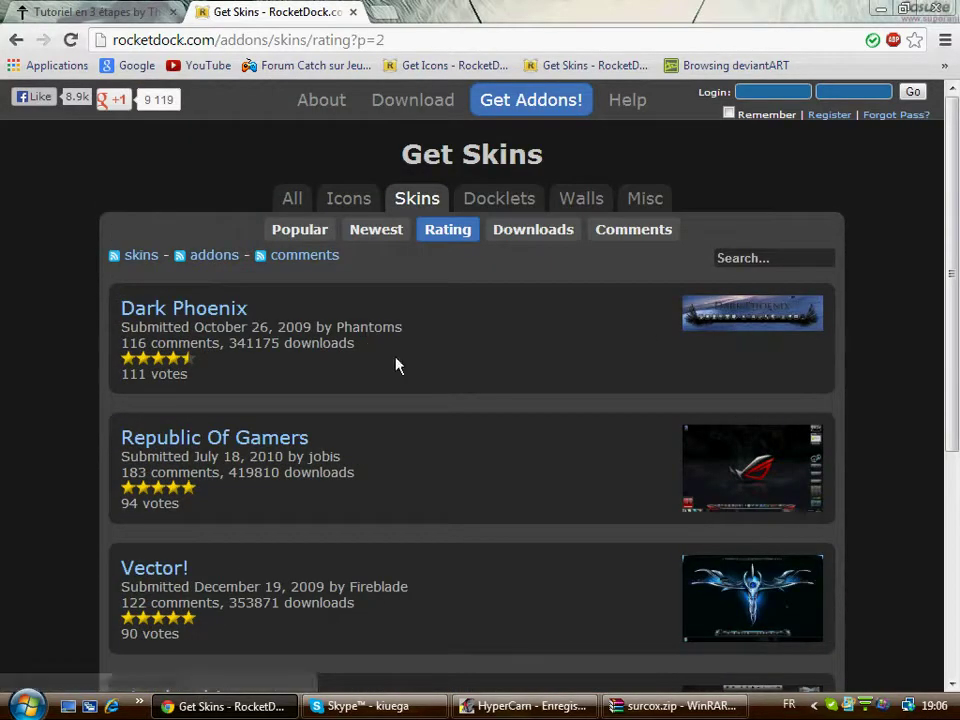
{"action": "left_click", "coordinate": [234, 440]}
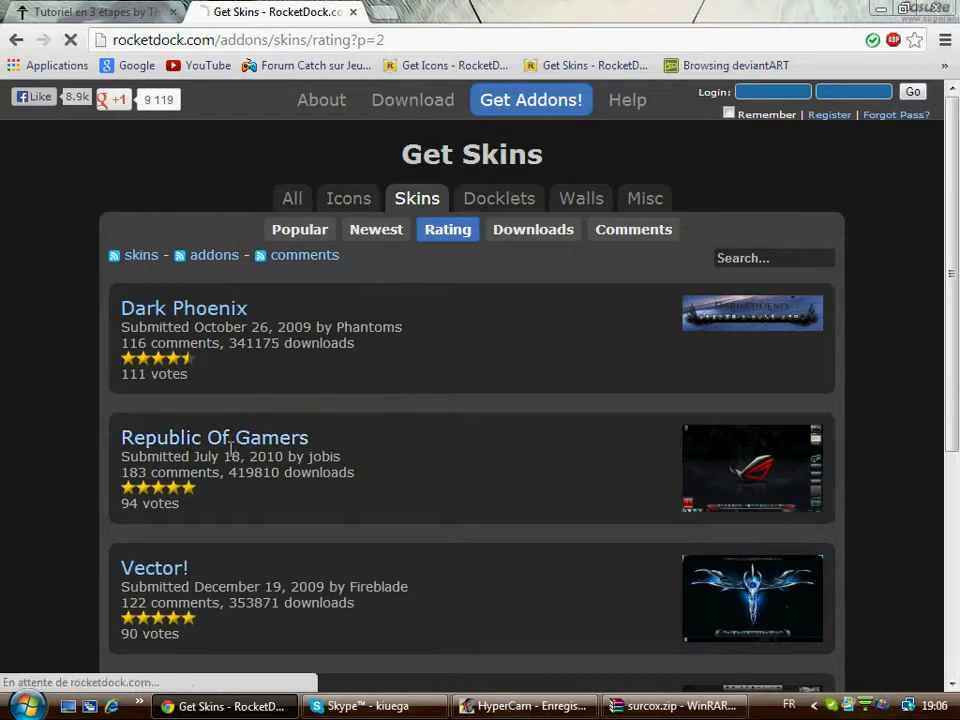
{"action": "left_click", "coordinate": [170, 368]}
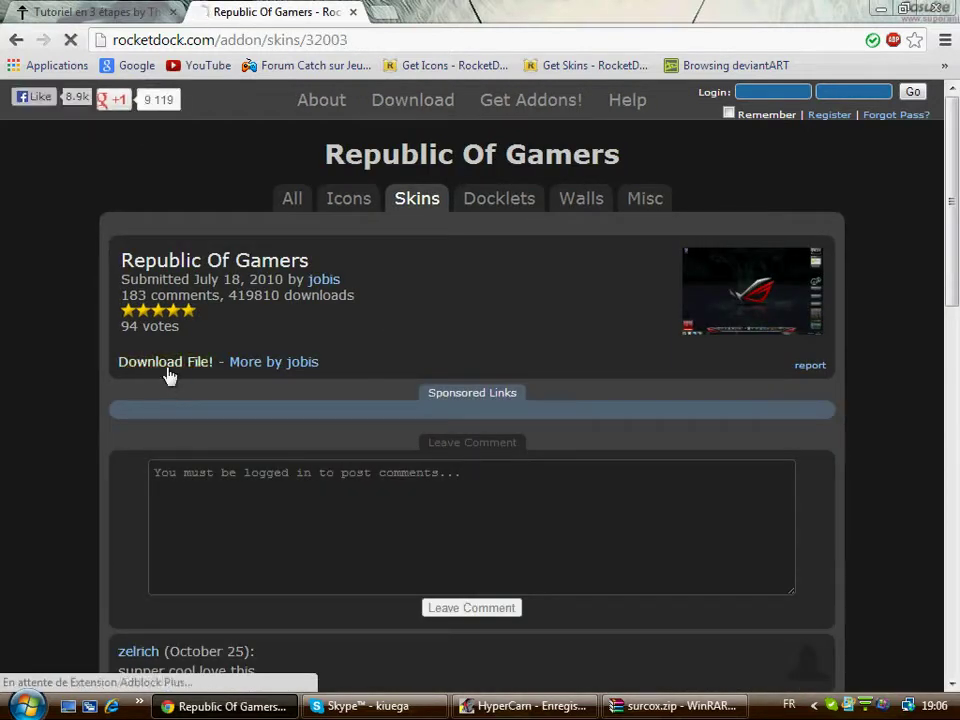
- Return to the tutorial page and open the downloaded ROG-v1.zip archive in WinRAR, dismissing the evaluation notice
{"action": "left_click", "coordinate": [66, 14]}
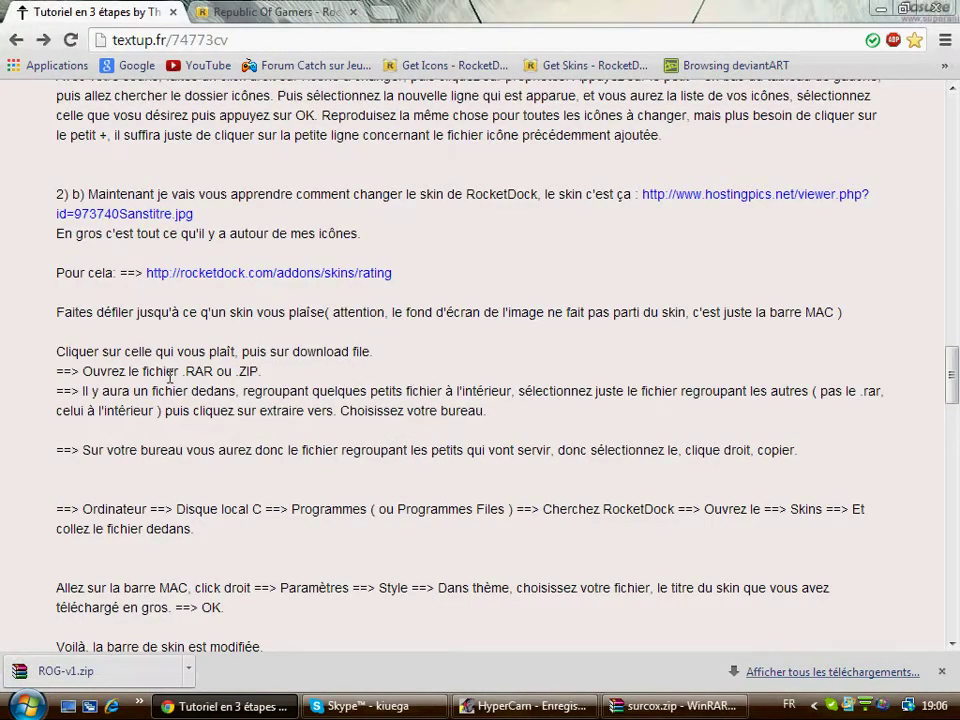
{"action": "left_click", "coordinate": [50, 671]}
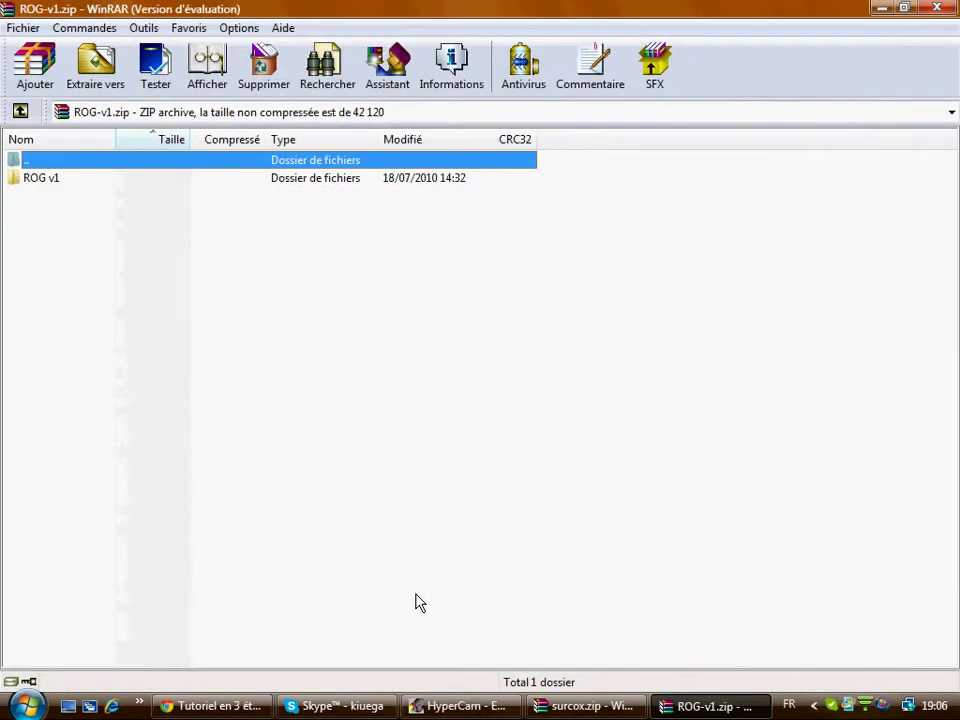
{"action": "left_click", "coordinate": [576, 358]}
- Consult the tutorial's extraction instructions and close the surcox.zip archive window
{"action": "left_click", "coordinate": [218, 706]}
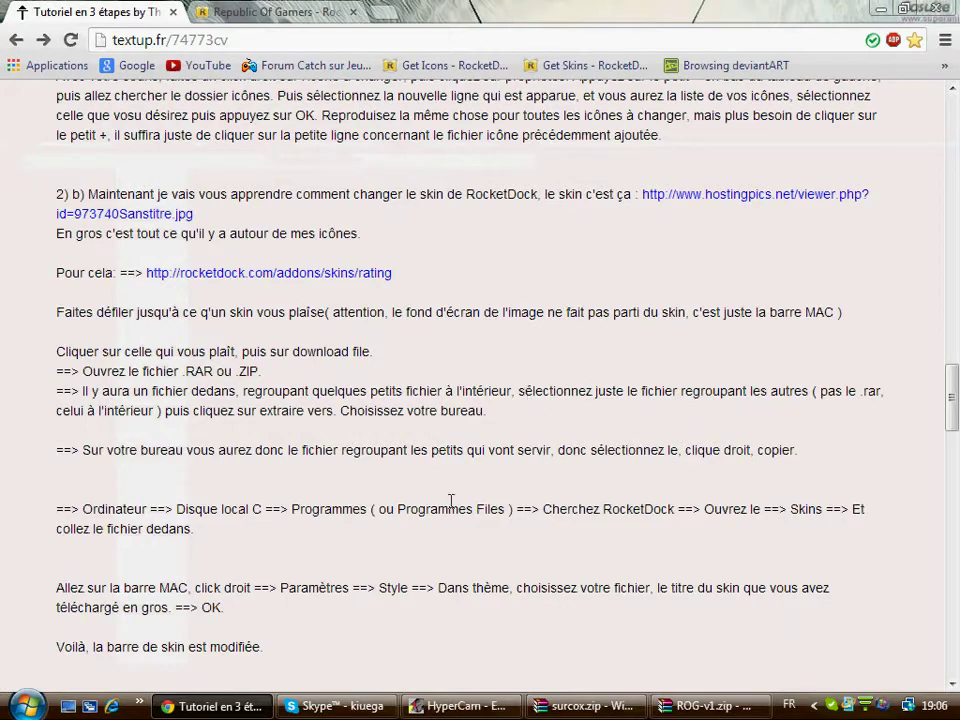
{"action": "left_click", "coordinate": [583, 706]}
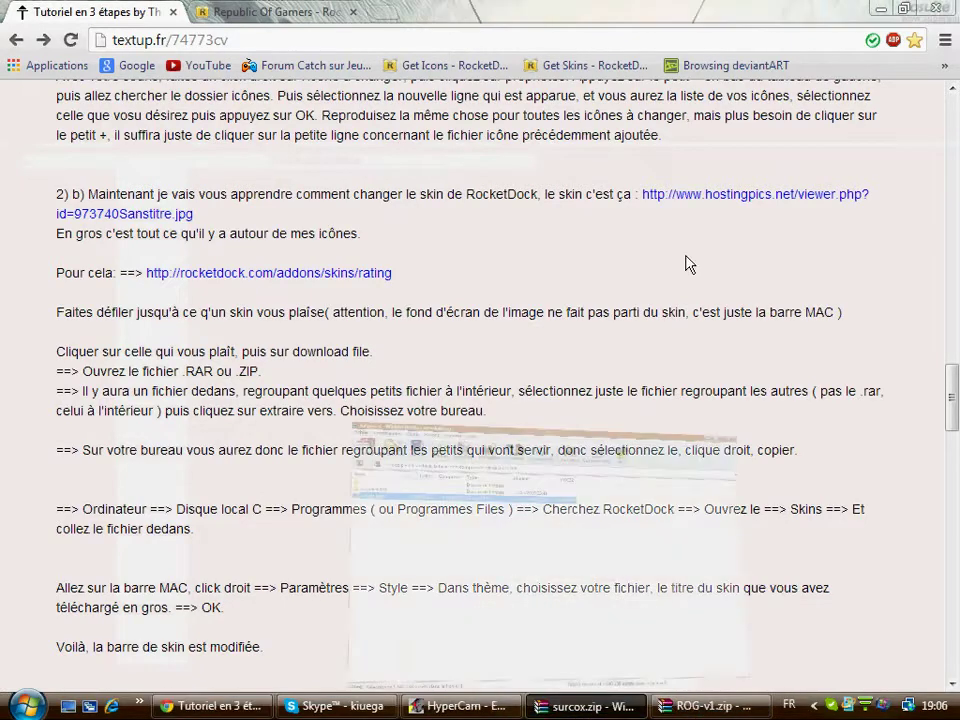
{"action": "left_click", "coordinate": [944, 8]}
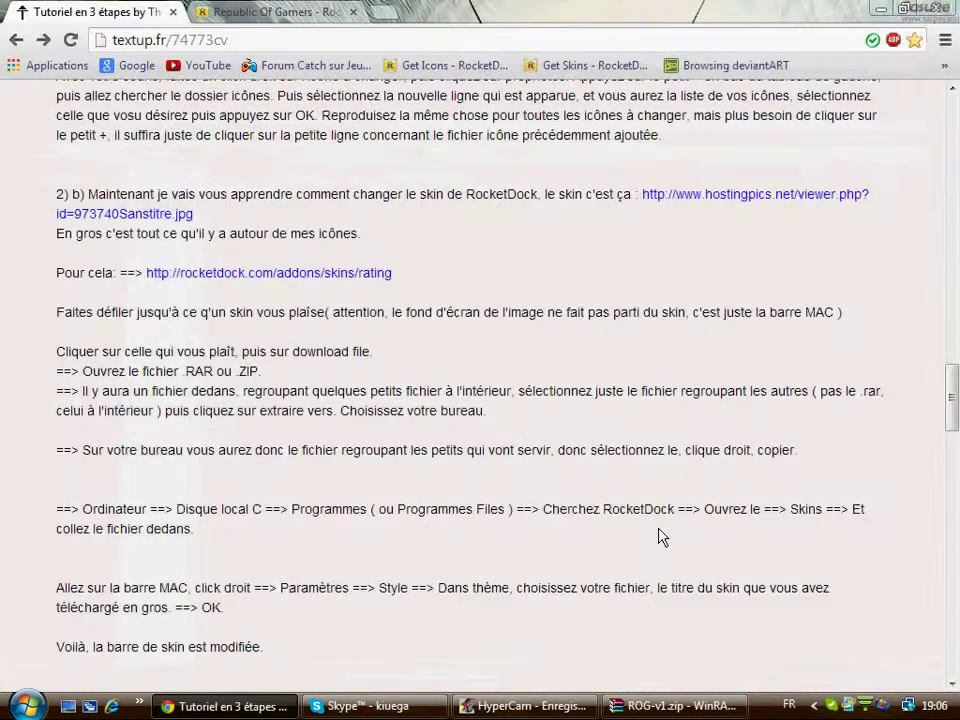
- Look inside the ROG v1 folder of ROG-v1.zip, go back up and extract the folder to the desktop (Bureau)
{"action": "left_click", "coordinate": [665, 708]}
{"action": "double_click", "coordinate": [42, 178]}
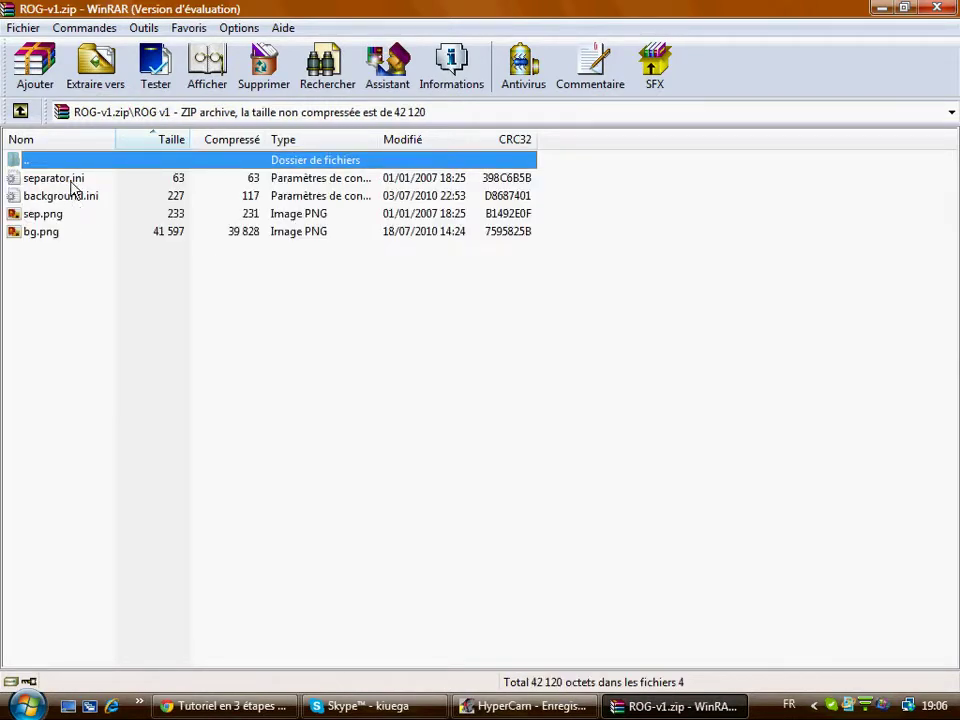
{"action": "double_click", "coordinate": [45, 162]}
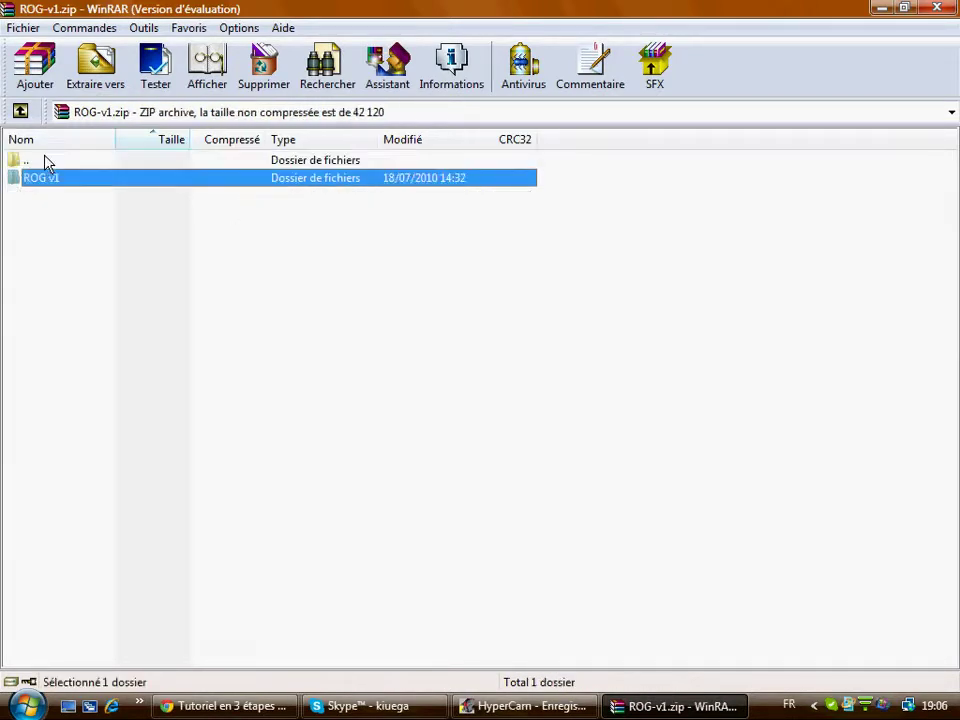
{"action": "left_click", "coordinate": [78, 197]}
{"action": "left_click", "coordinate": [47, 186]}
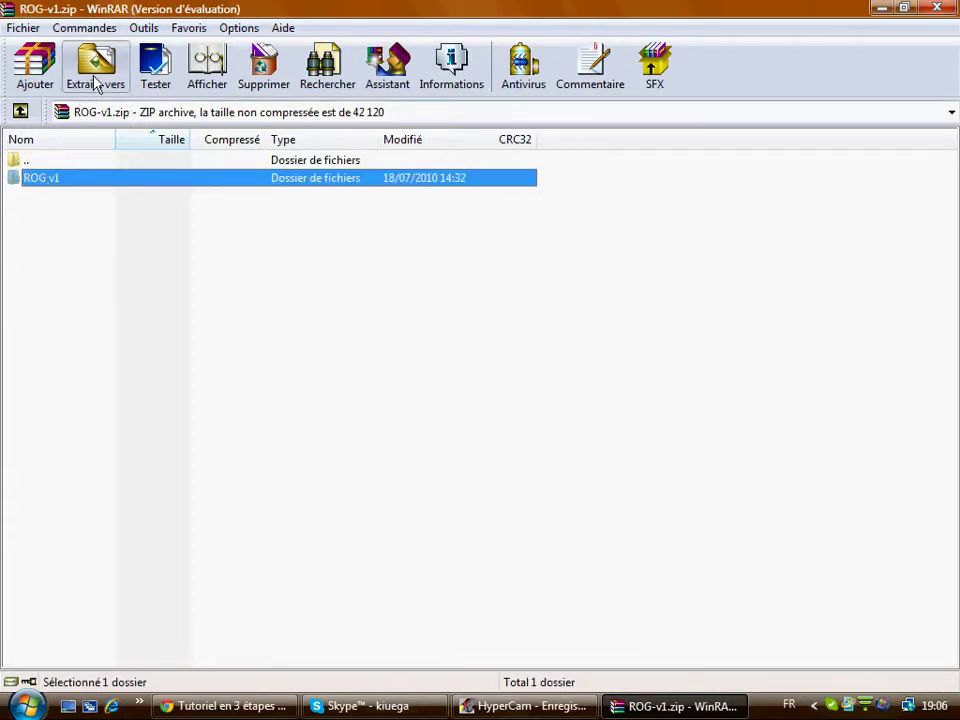
{"action": "left_click", "coordinate": [94, 81]}
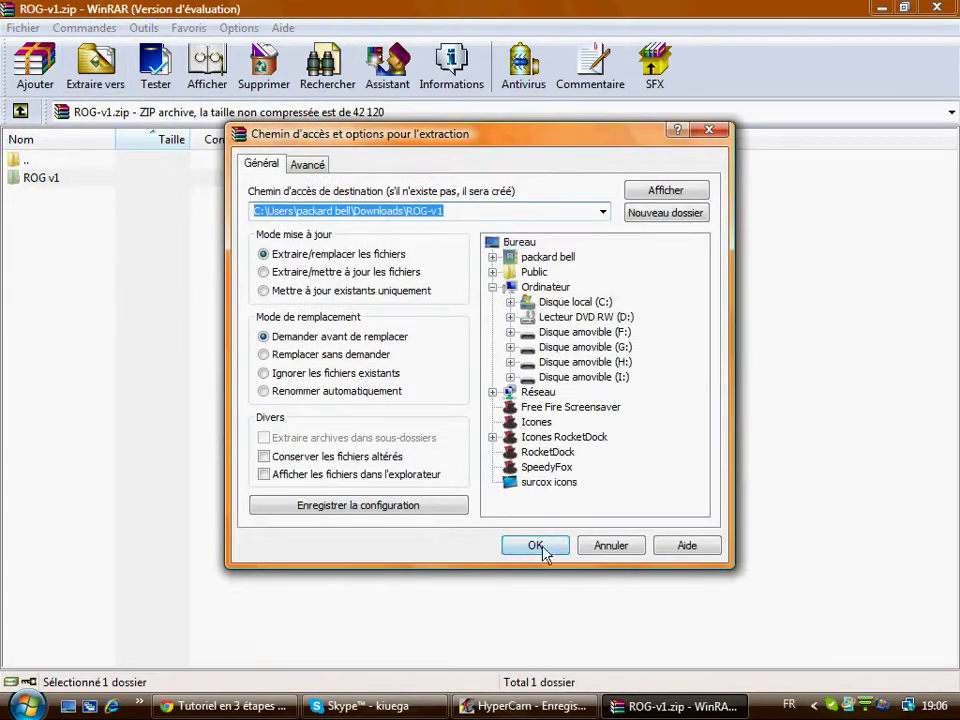
{"action": "left_click", "coordinate": [518, 242]}
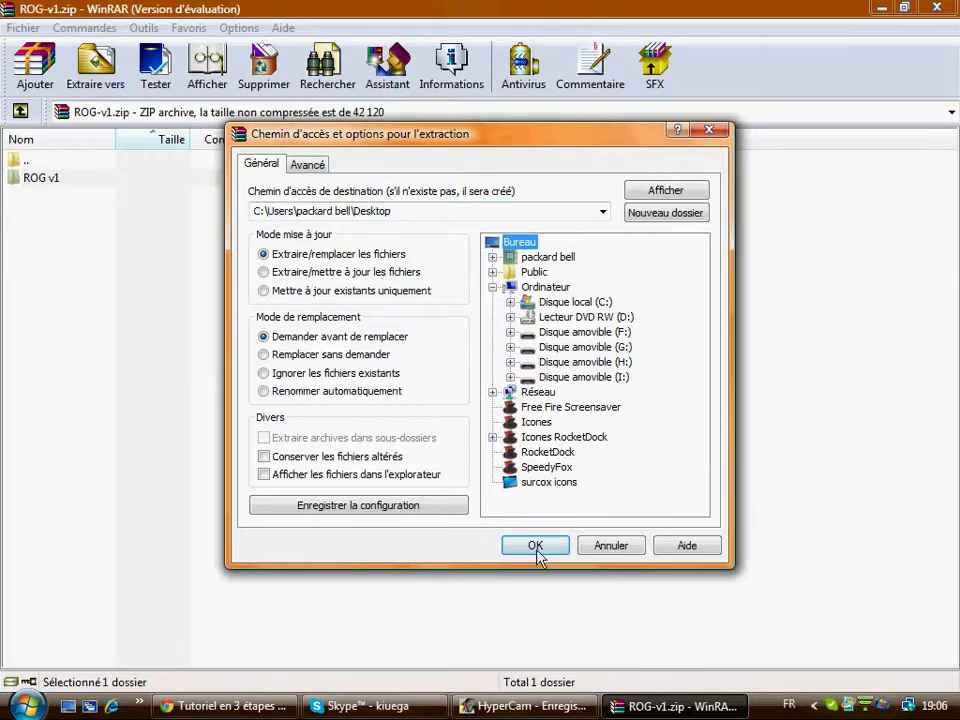
{"action": "left_click", "coordinate": [538, 550]}
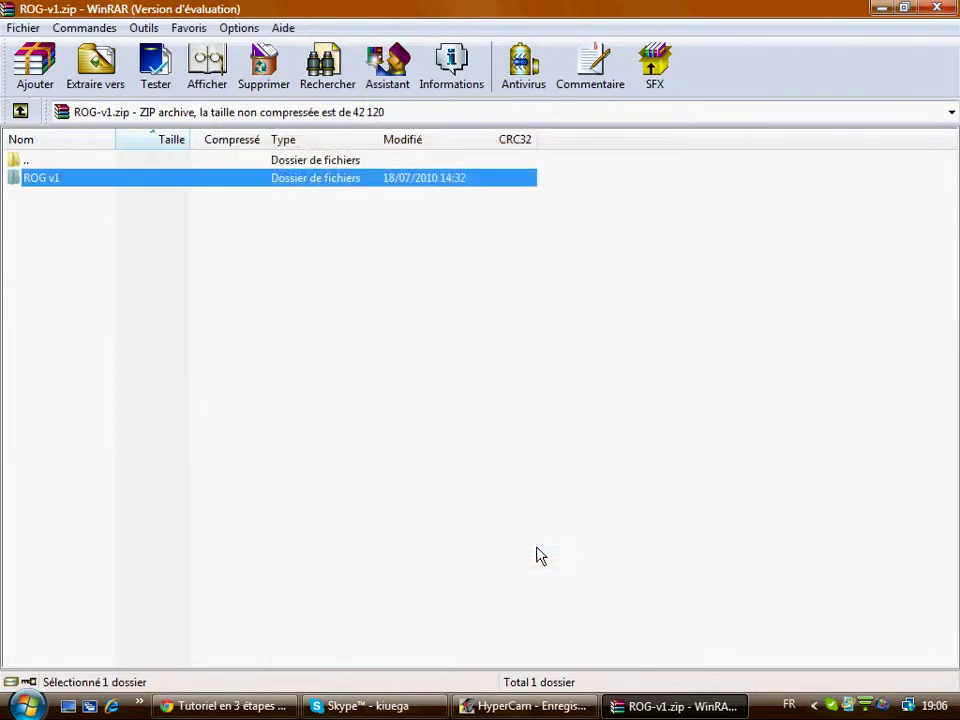
- Show the desktop, check the tutorial's copy instruction and copy the extracted ROG v1 folder
{"action": "left_click", "coordinate": [879, 9]}
{"action": "left_click", "coordinate": [882, 10]}
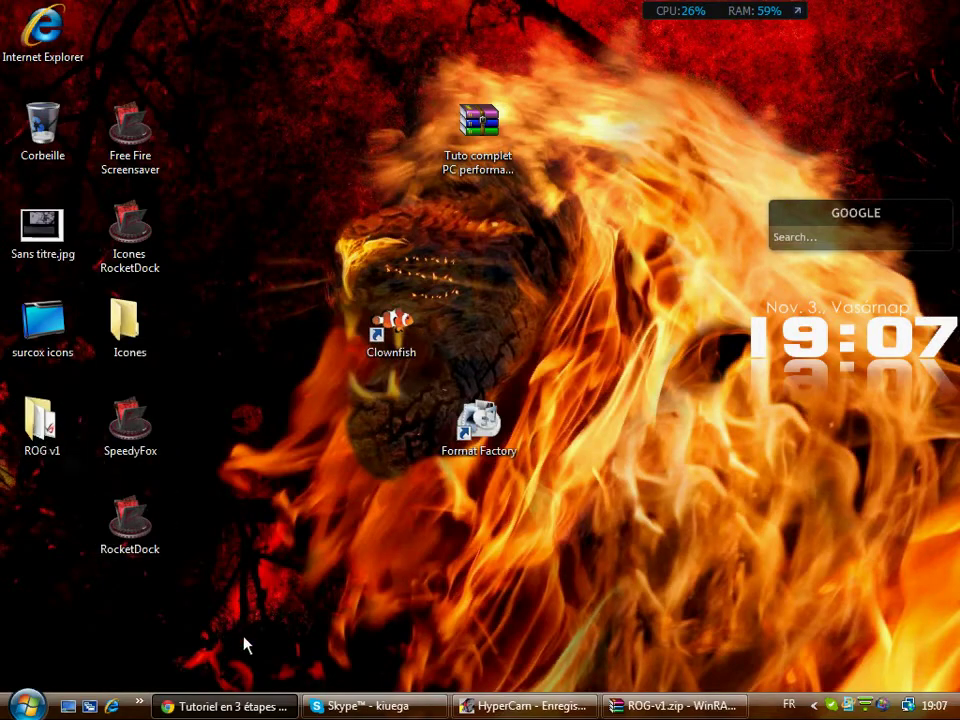
{"action": "left_click", "coordinate": [236, 704]}
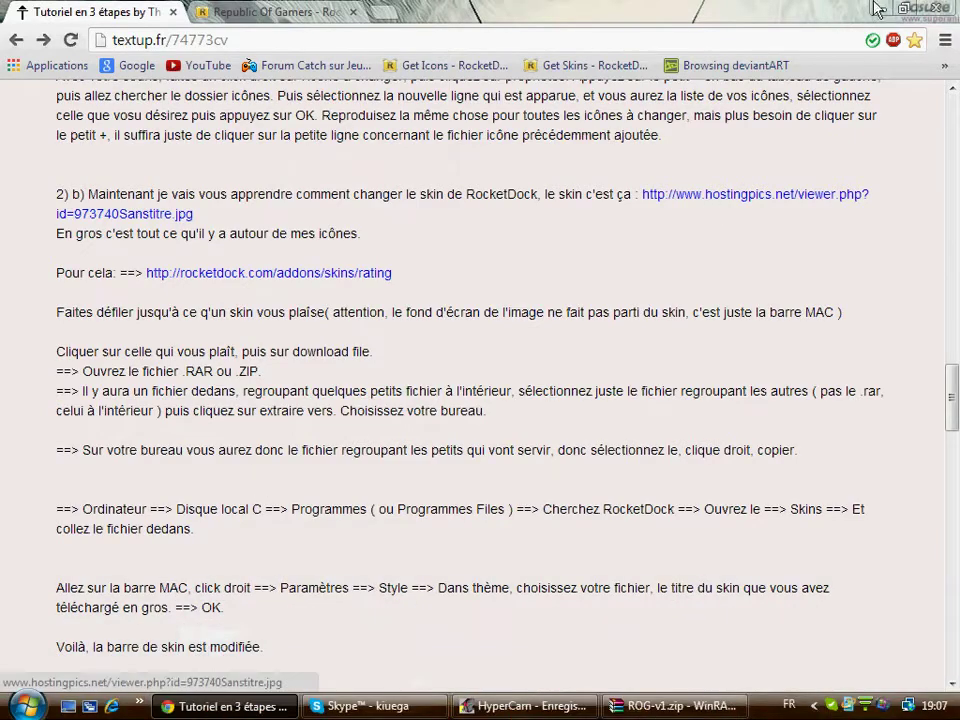
{"action": "key", "text": "super+d"}
{"action": "right_click", "coordinate": [39, 408]}
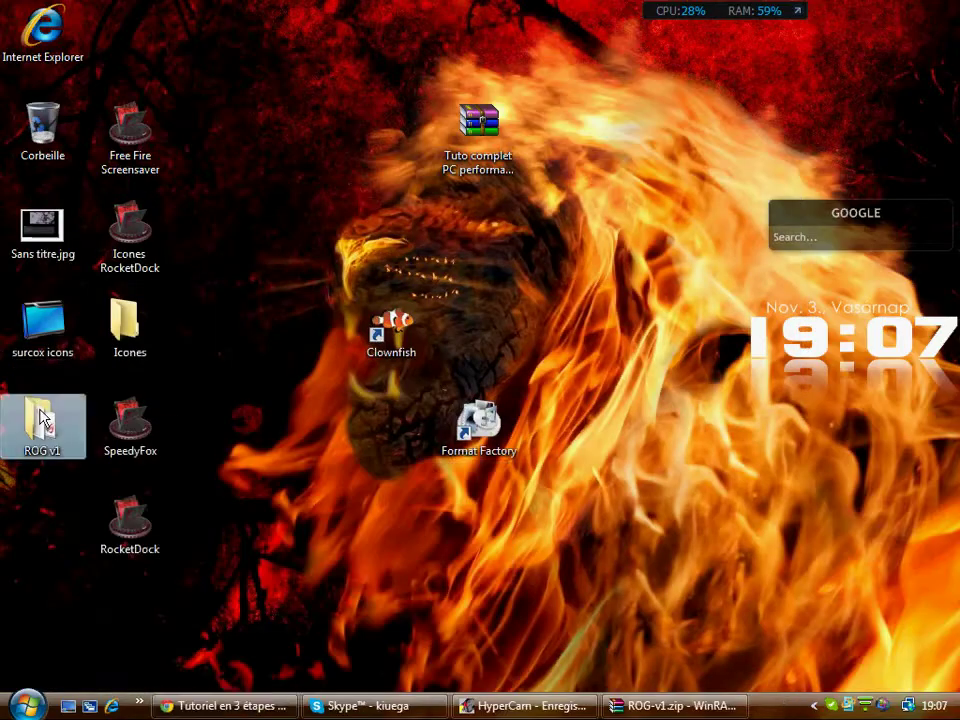
{"action": "left_click", "coordinate": [88, 562]}
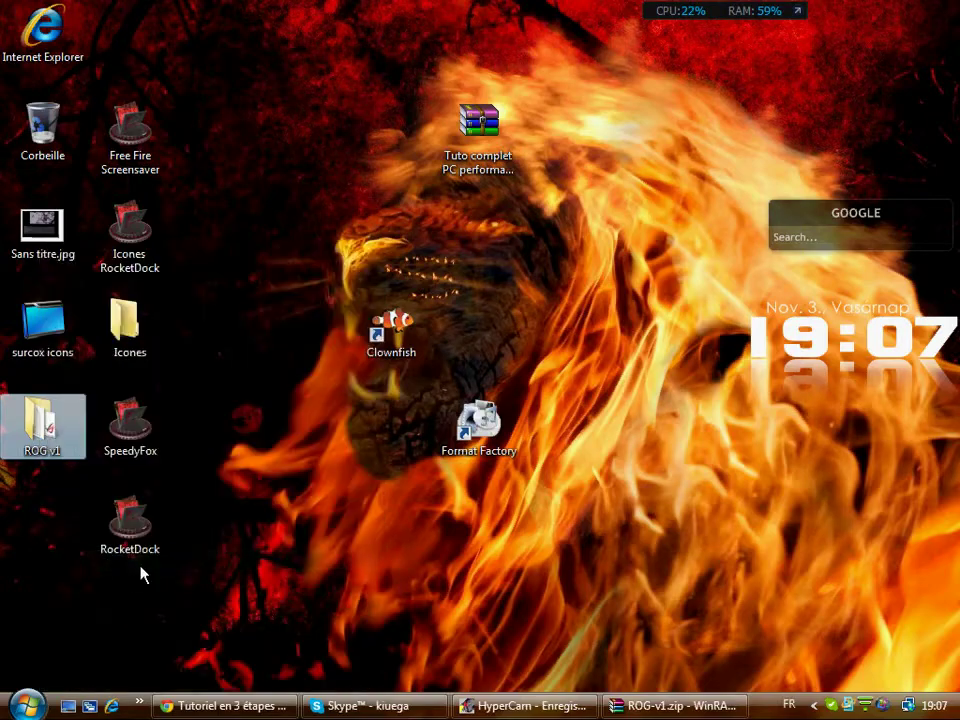
- Open the Skins folder of RocketDock under Programmes on Disque local (C:), checking the path in the tutorial on the way
{"action": "mouse_move", "coordinate": [214, 700]}
{"action": "left_click", "coordinate": [155, 680]}
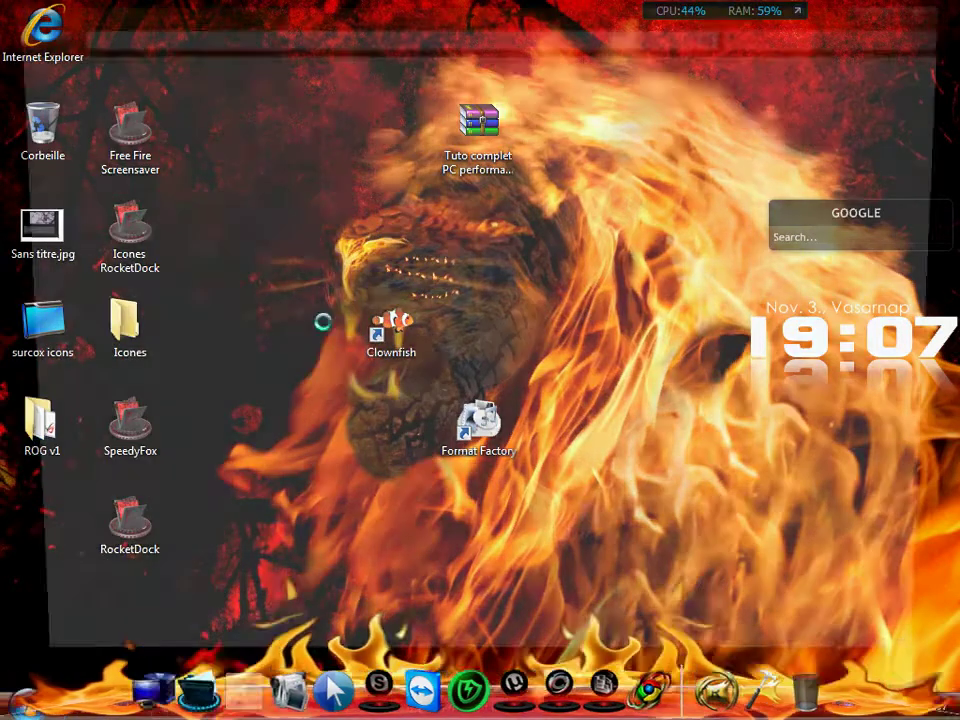
{"action": "double_click", "coordinate": [360, 158]}
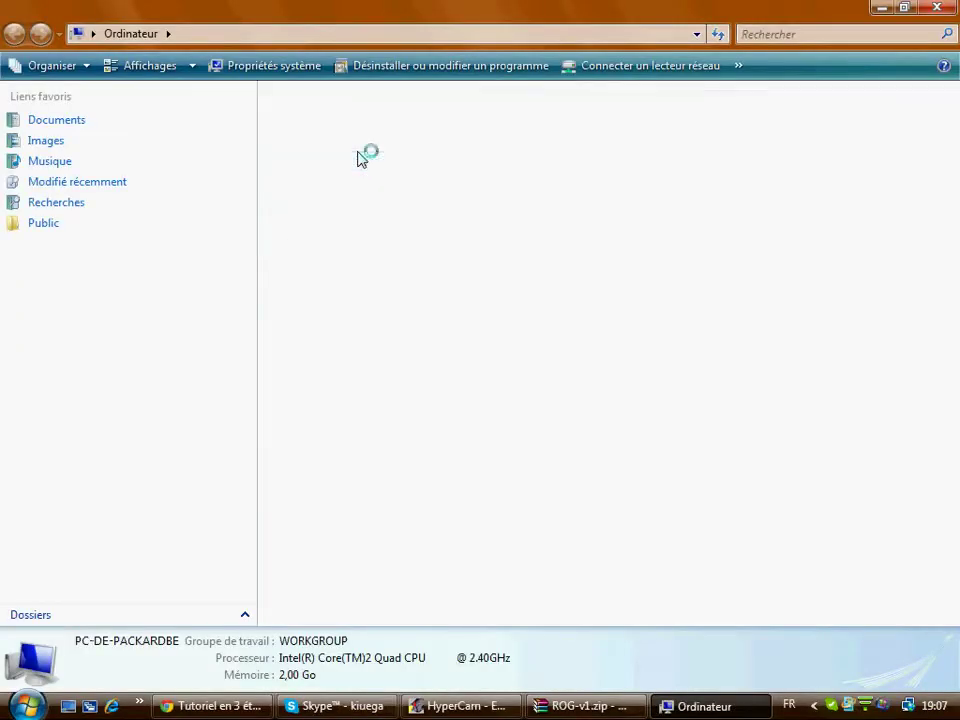
{"action": "double_click", "coordinate": [360, 160]}
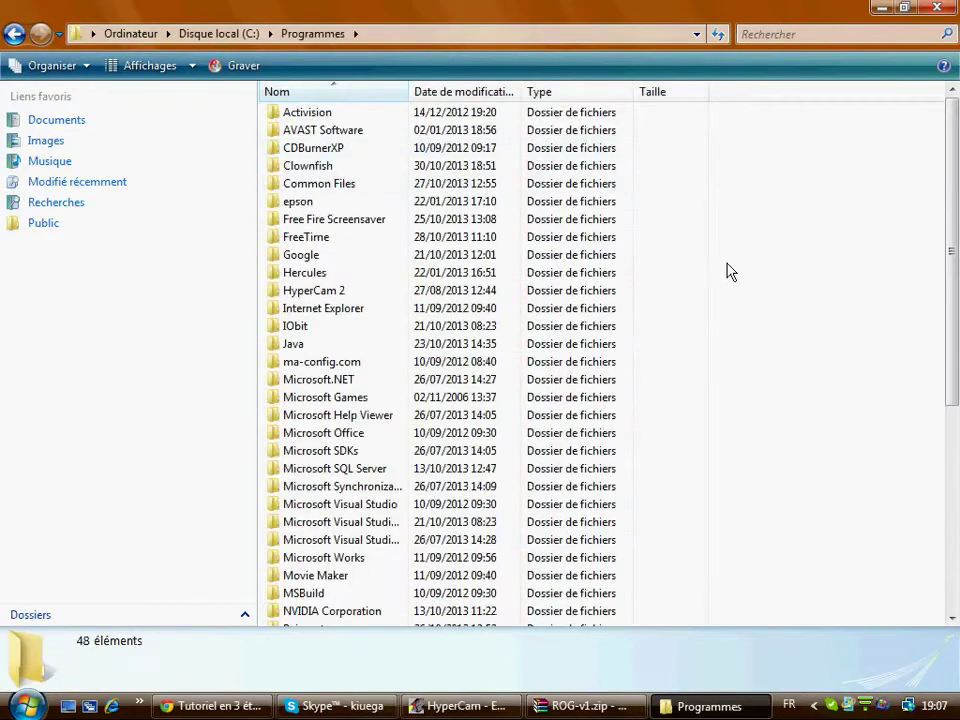
{"action": "left_click", "coordinate": [238, 705]}
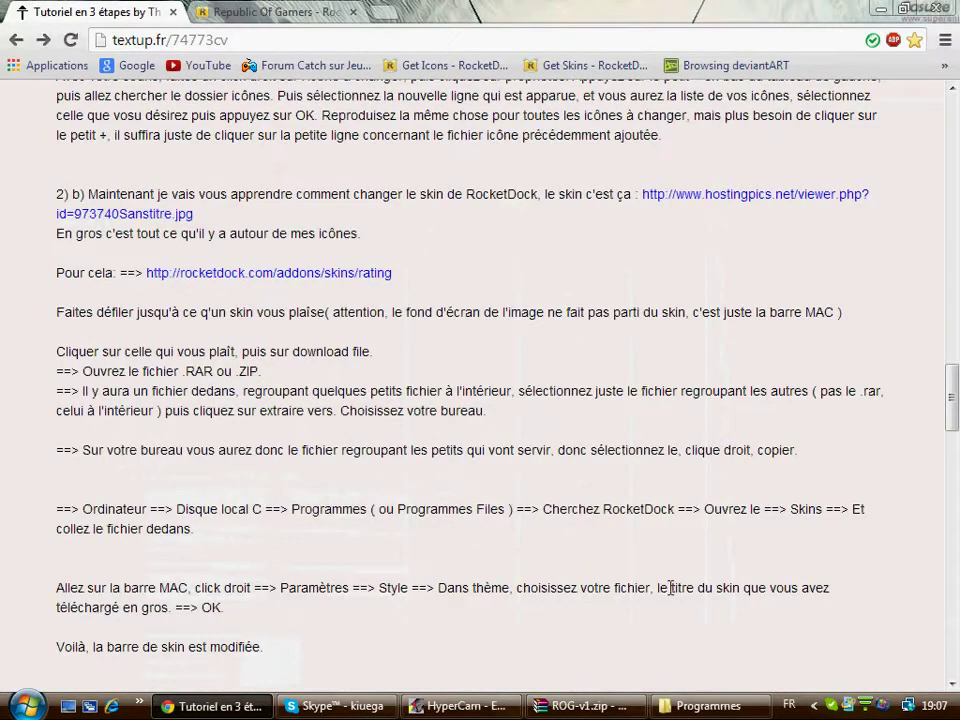
{"action": "left_click", "coordinate": [712, 706]}
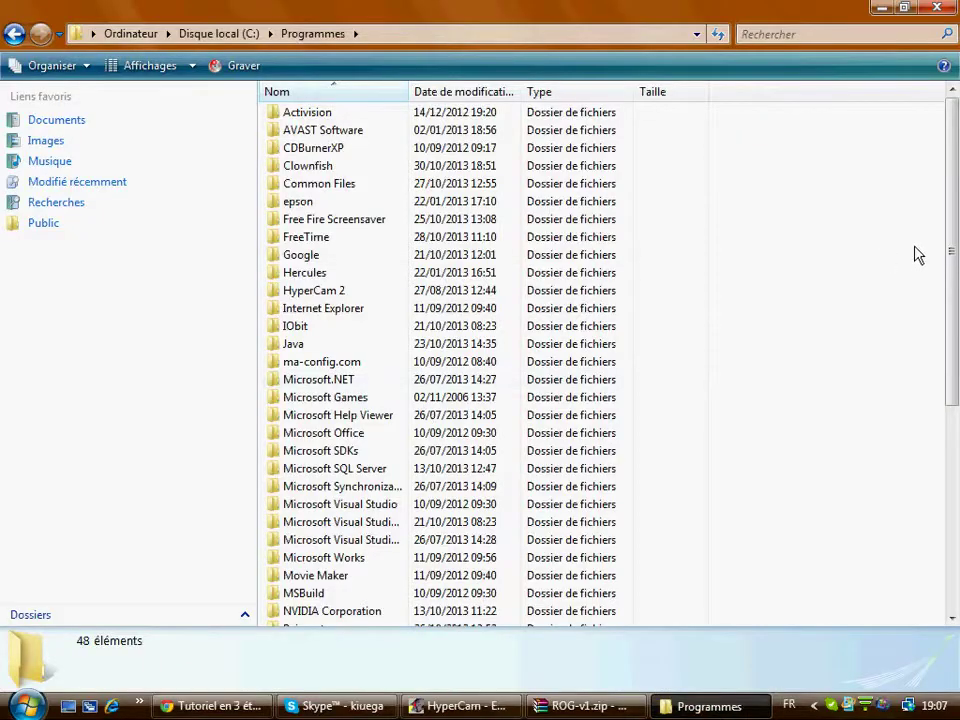
{"action": "left_click_drag", "start_coordinate": [950, 256], "coordinate": [949, 348]}
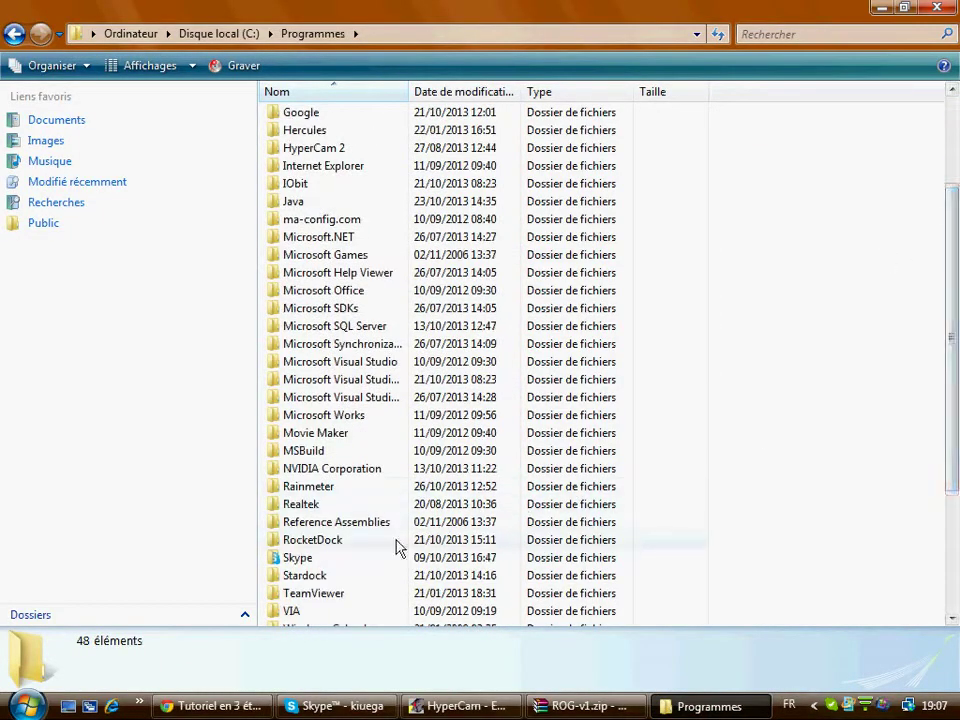
{"action": "double_click", "coordinate": [366, 541]}
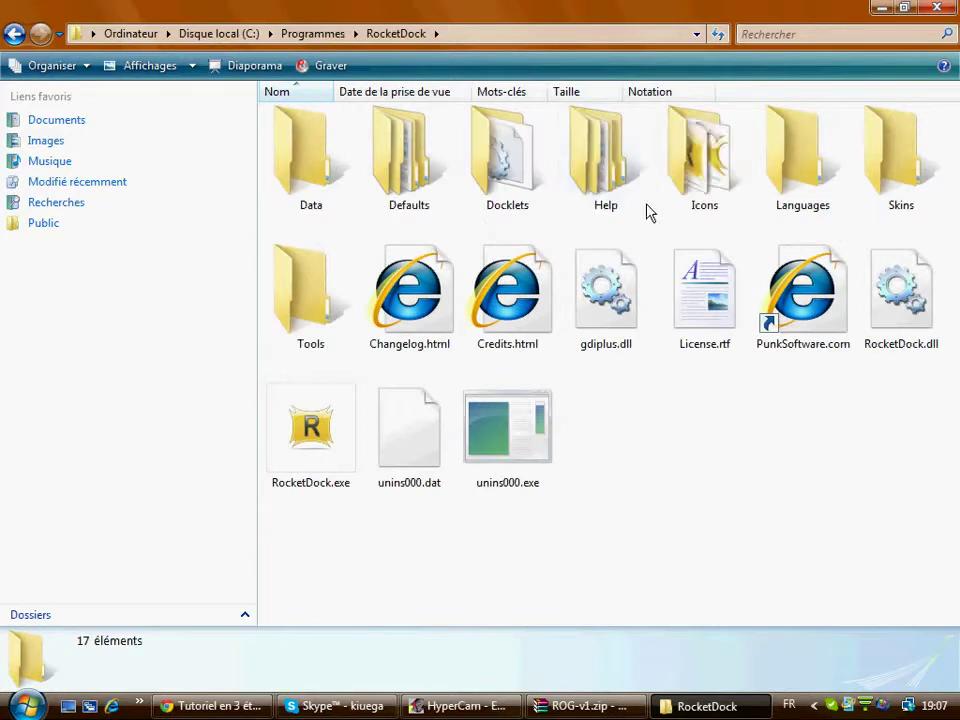
{"action": "double_click", "coordinate": [884, 185]}
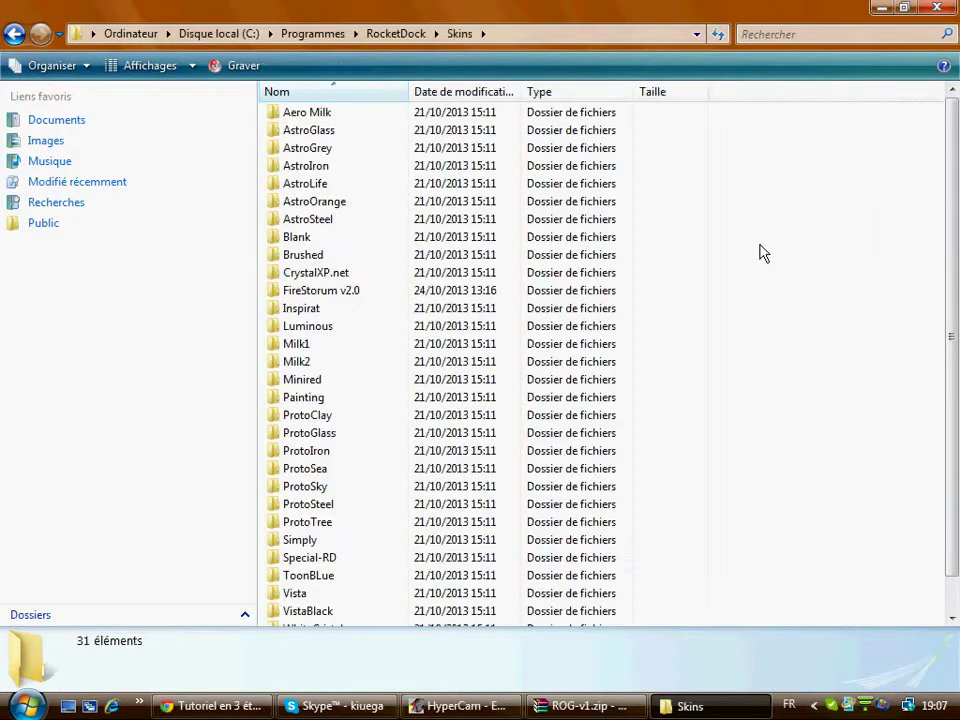
- Recheck the tutorial and paste the copied ROG v1 folder into the RocketDock Skins folder
{"action": "left_click", "coordinate": [242, 703]}
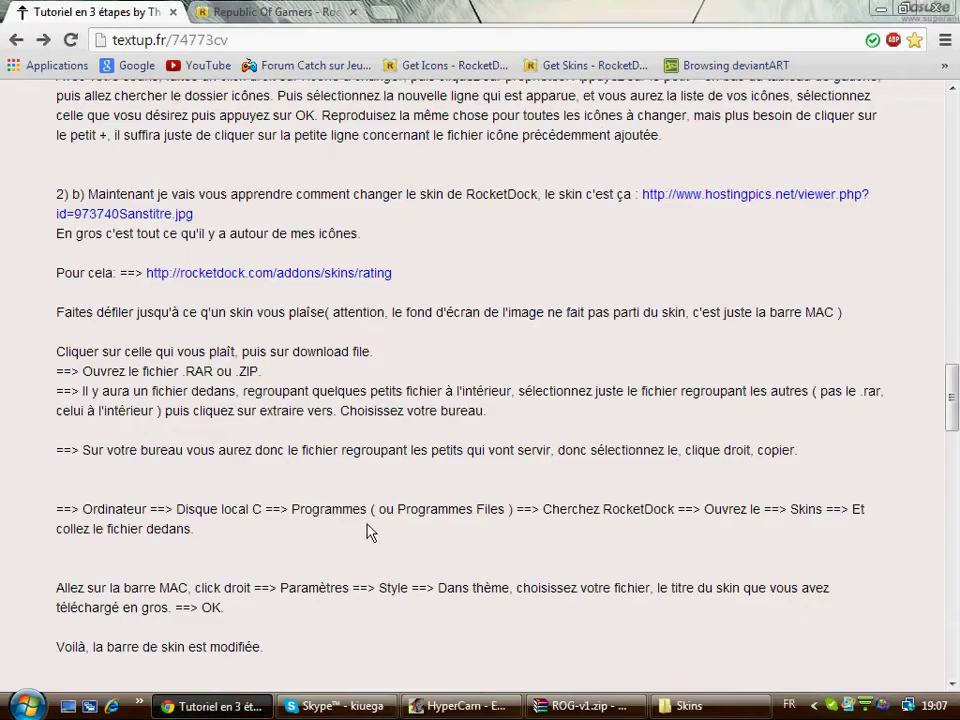
{"action": "key", "text": "alt+Tab"}
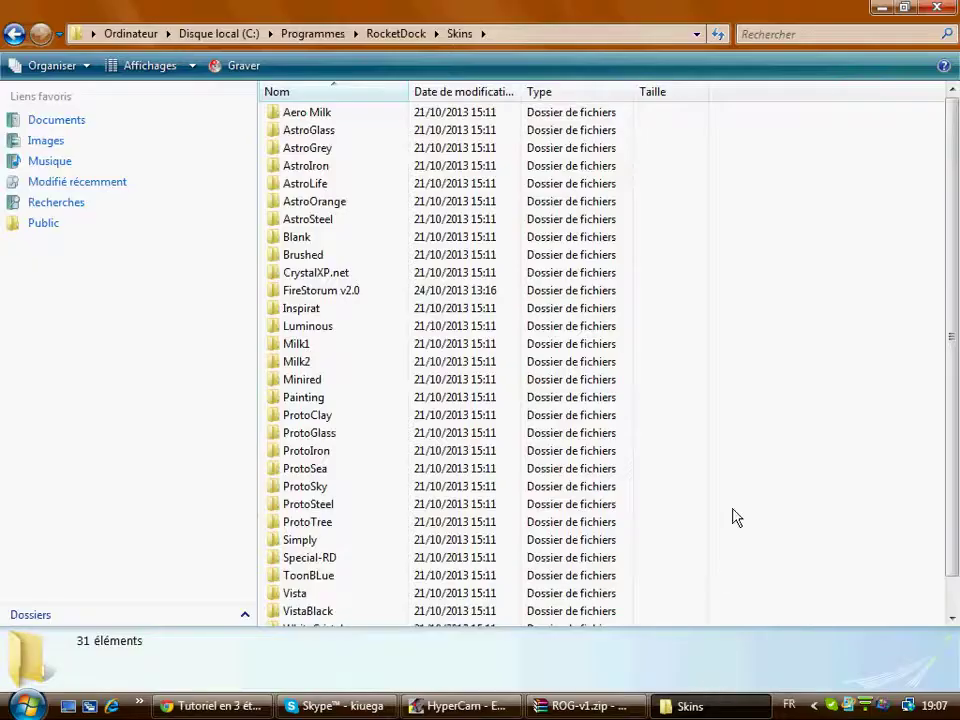
{"action": "right_click", "coordinate": [795, 425]}
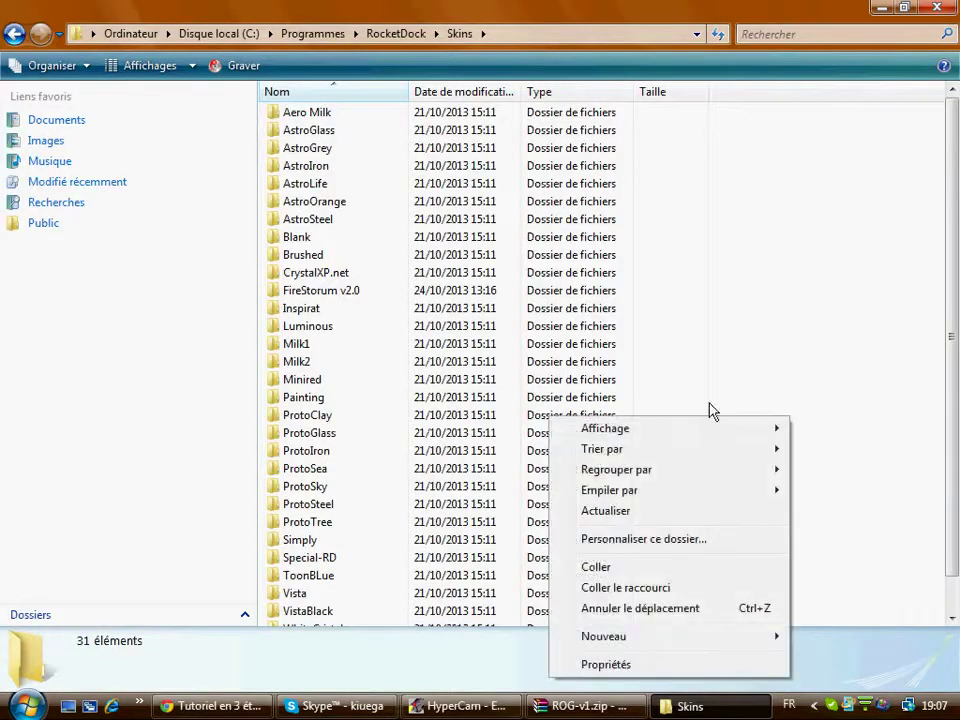
{"action": "left_click", "coordinate": [621, 569]}
{"action": "left_click", "coordinate": [478, 443]}
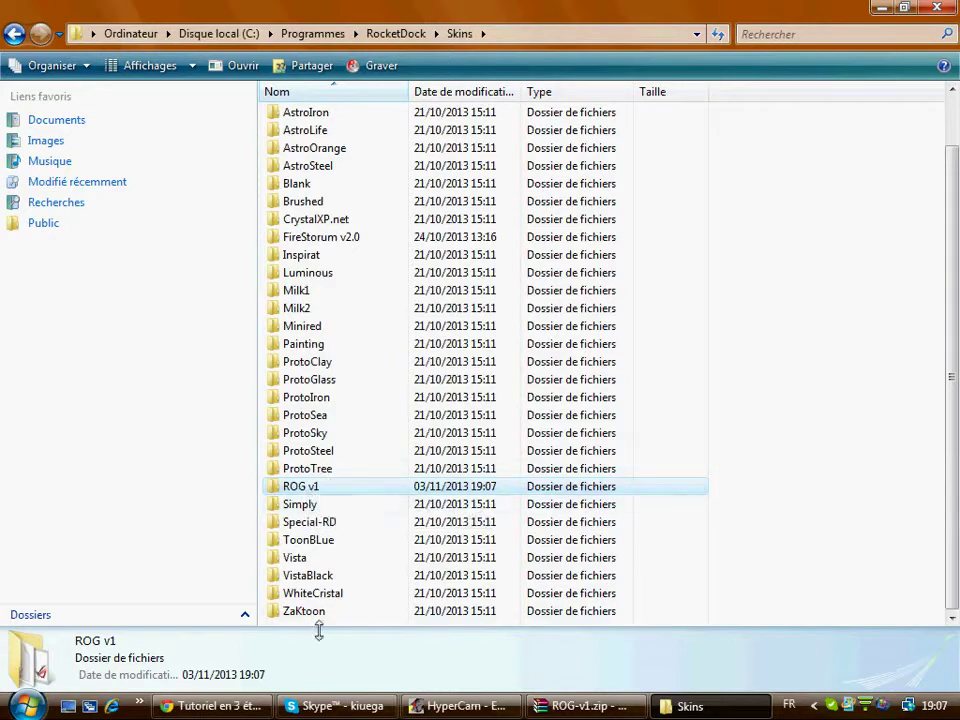
- Check the tutorial's theme instruction and set RocketDock's theme to ROG v1 in its style settings
{"action": "left_click", "coordinate": [226, 711]}
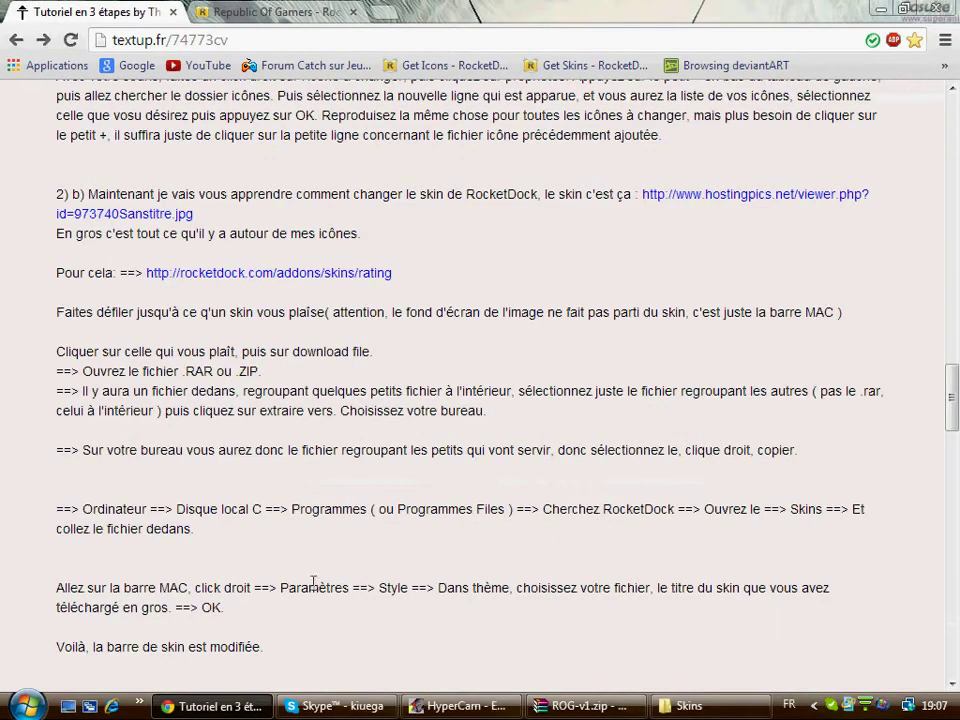
{"action": "mouse_move", "coordinate": [600, 715]}
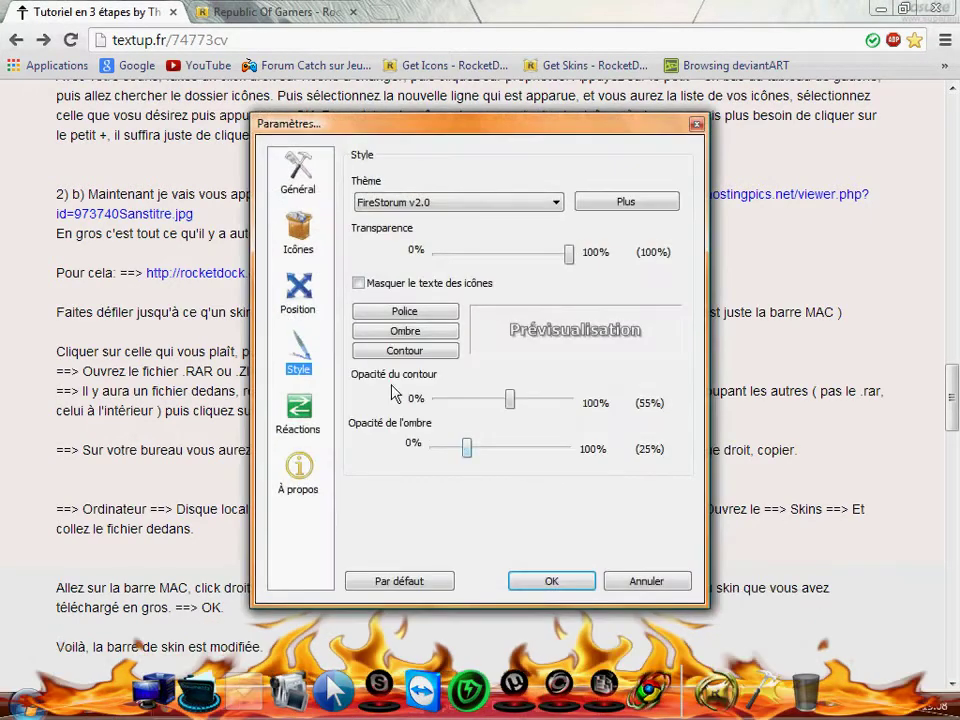
{"action": "left_click", "coordinate": [484, 206]}
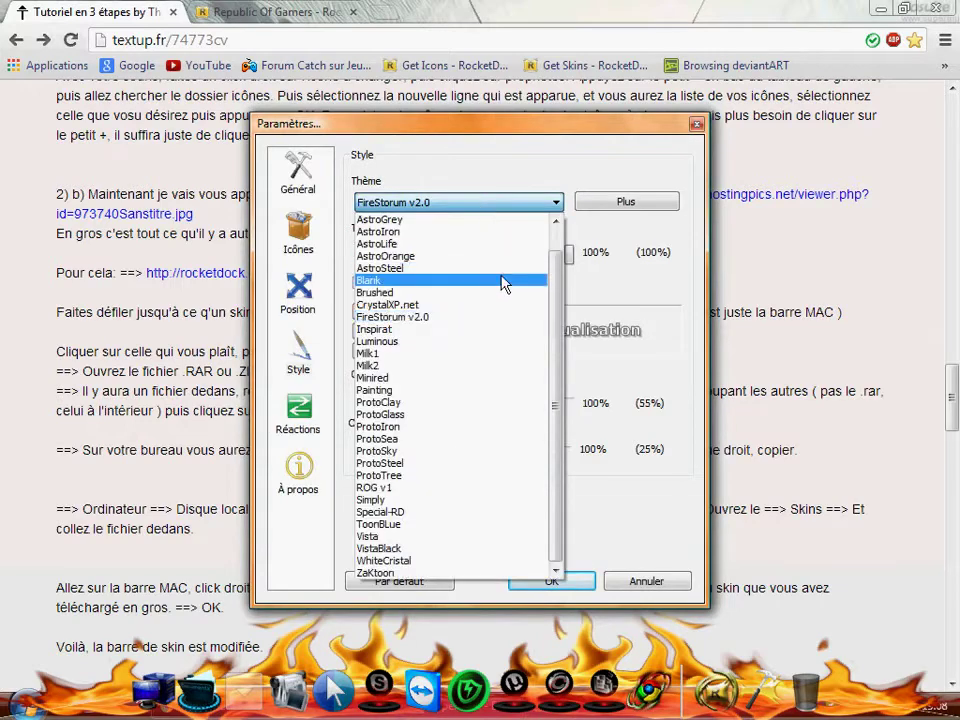
{"action": "left_click", "coordinate": [396, 487]}
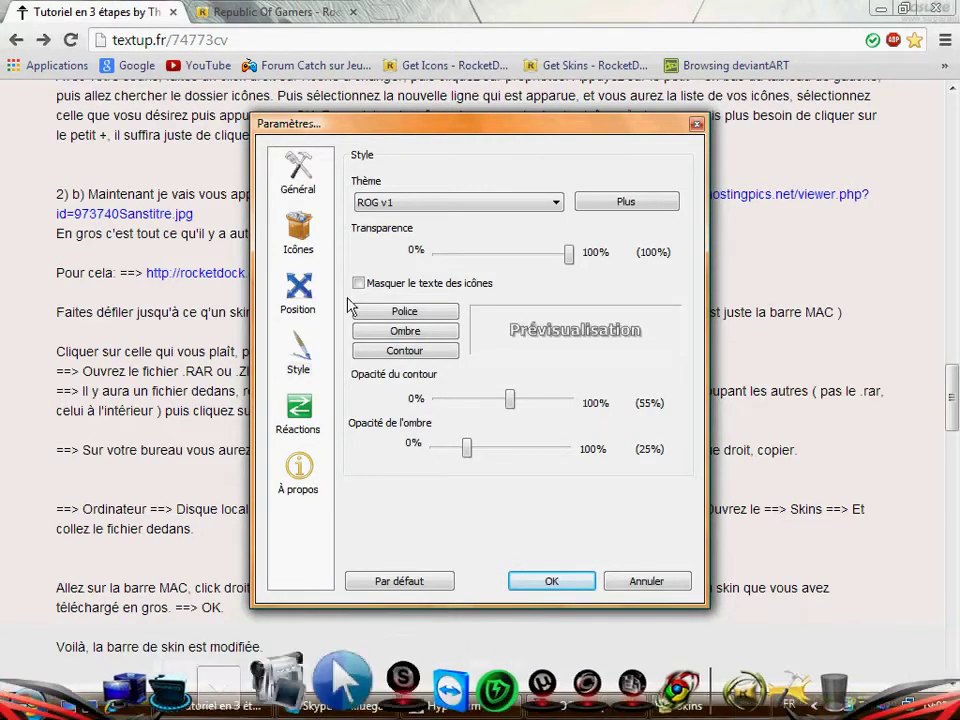
- Set the RocketDock theme back to FireStorum v2.0 and confirm the settings
{"action": "left_click", "coordinate": [490, 204]}
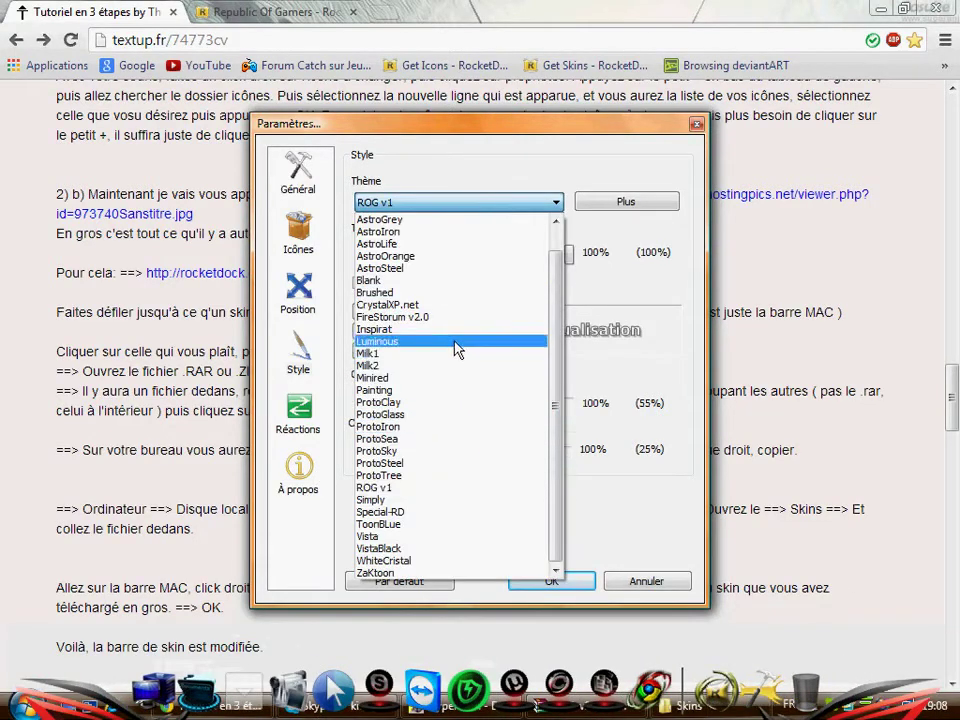
{"action": "left_click", "coordinate": [444, 317]}
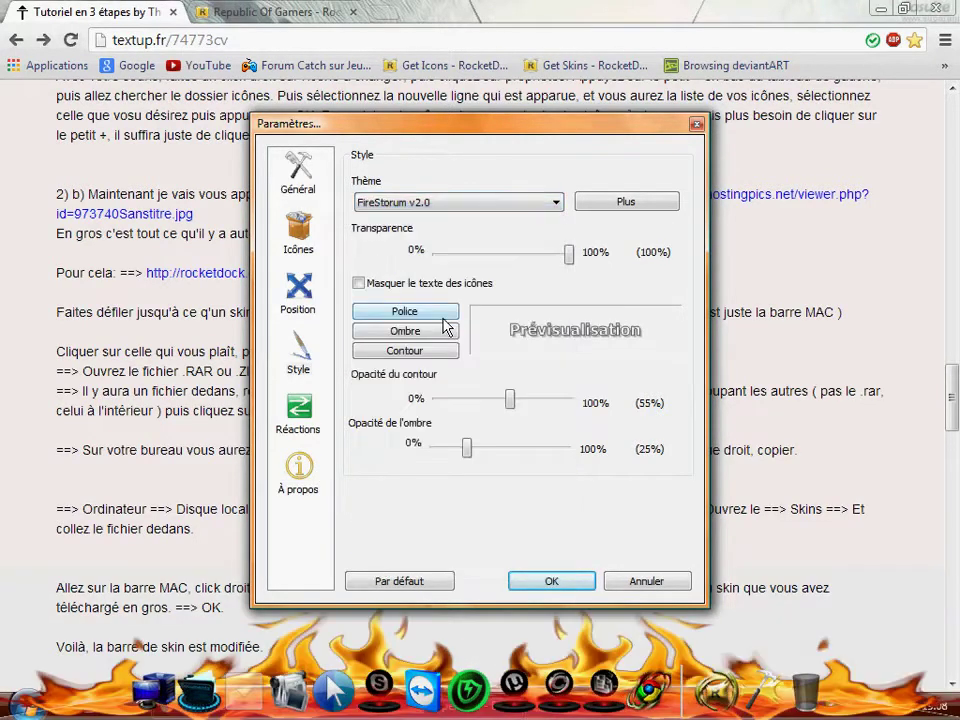
{"action": "left_click", "coordinate": [558, 584]}
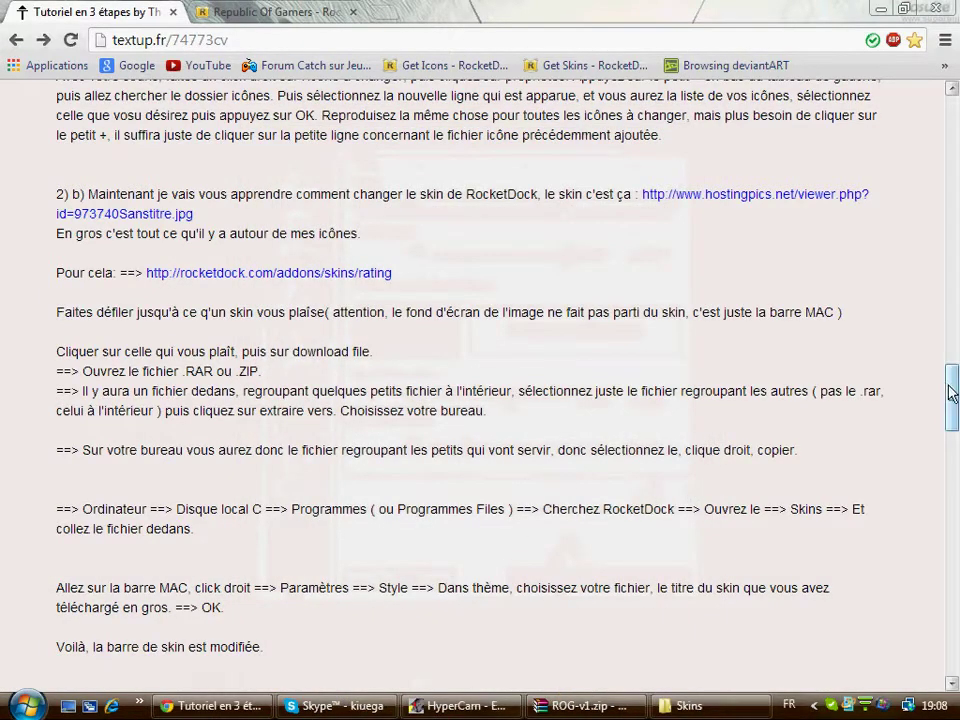
- Read section 3 of the tutorial about Rainmeter and look at the gadgets on the desktop before returning to the tutorial
{"action": "left_click_drag", "start_coordinate": [951, 397], "coordinate": [954, 444]}
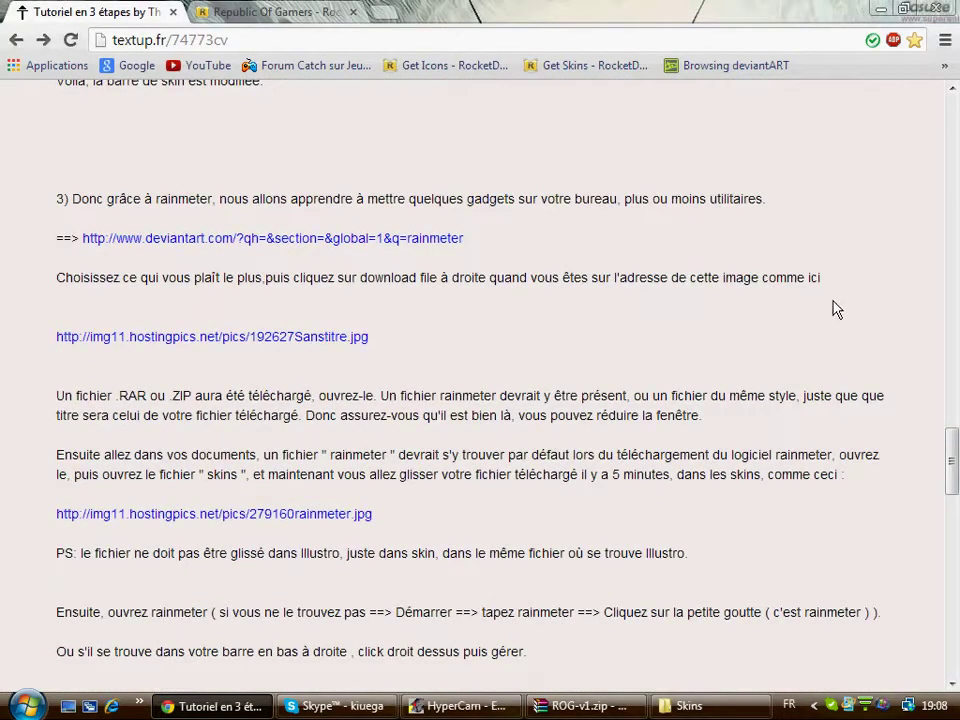
{"action": "left_click", "coordinate": [881, 9]}
{"action": "left_click", "coordinate": [880, 7]}
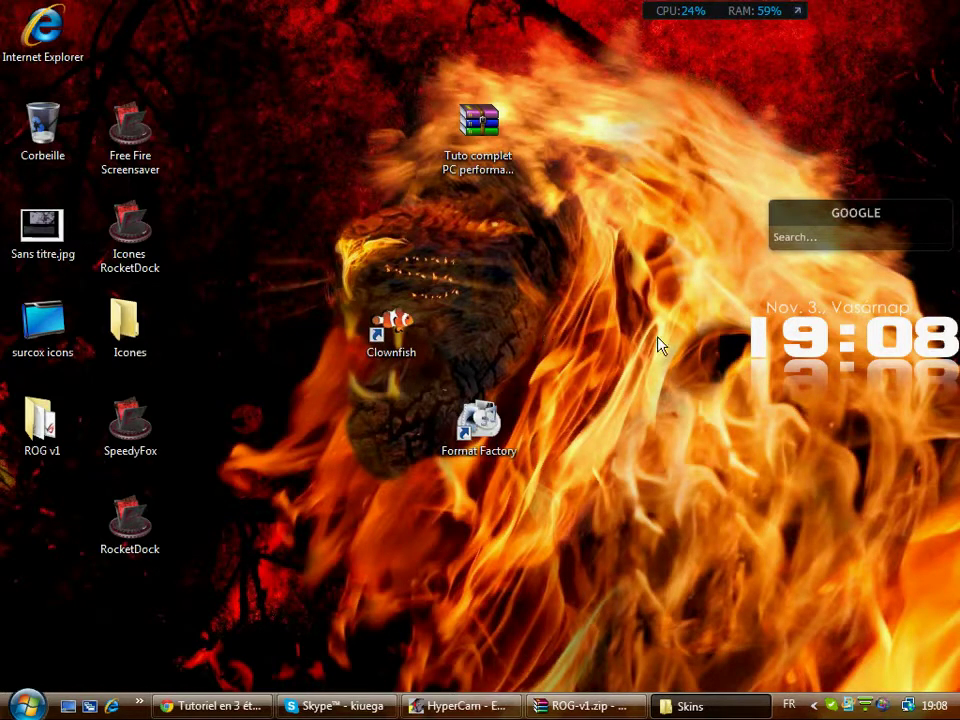
{"action": "left_click", "coordinate": [252, 707]}
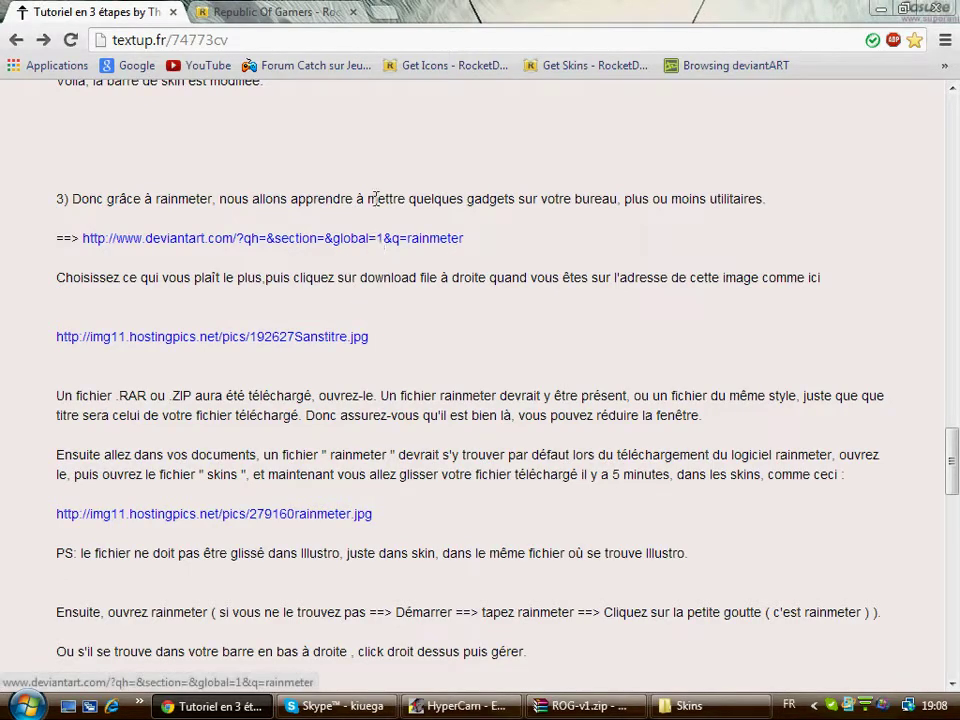
- Open the bookmarked deviantART search for rainmeter in the second browser tab and download the Rainmeter - Space skin from the results
{"action": "left_click", "coordinate": [290, 12]}
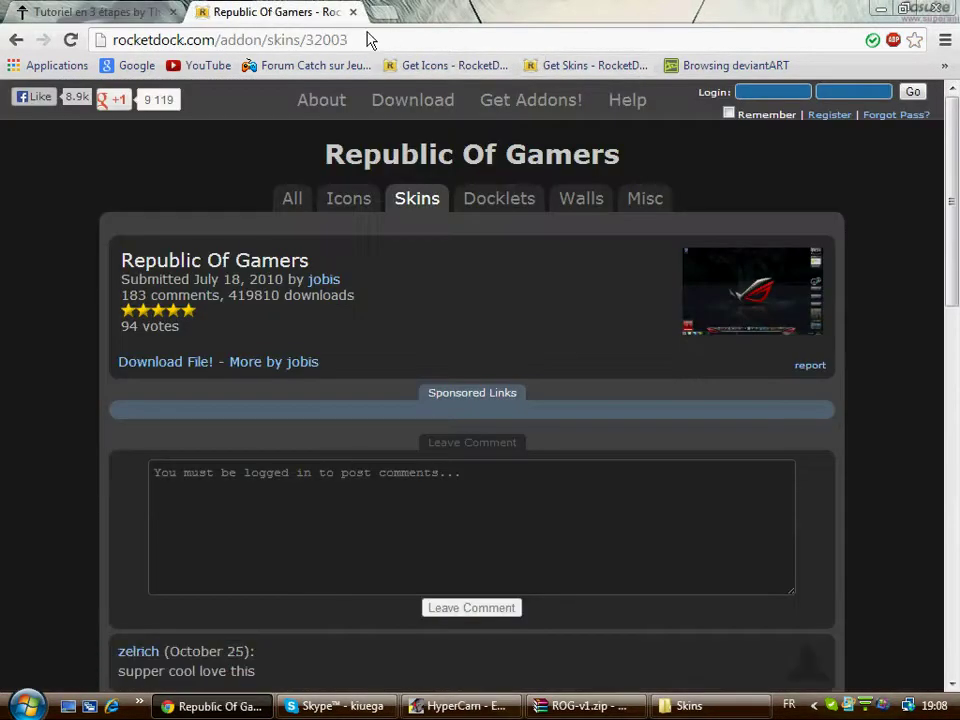
{"action": "left_click", "coordinate": [707, 70]}
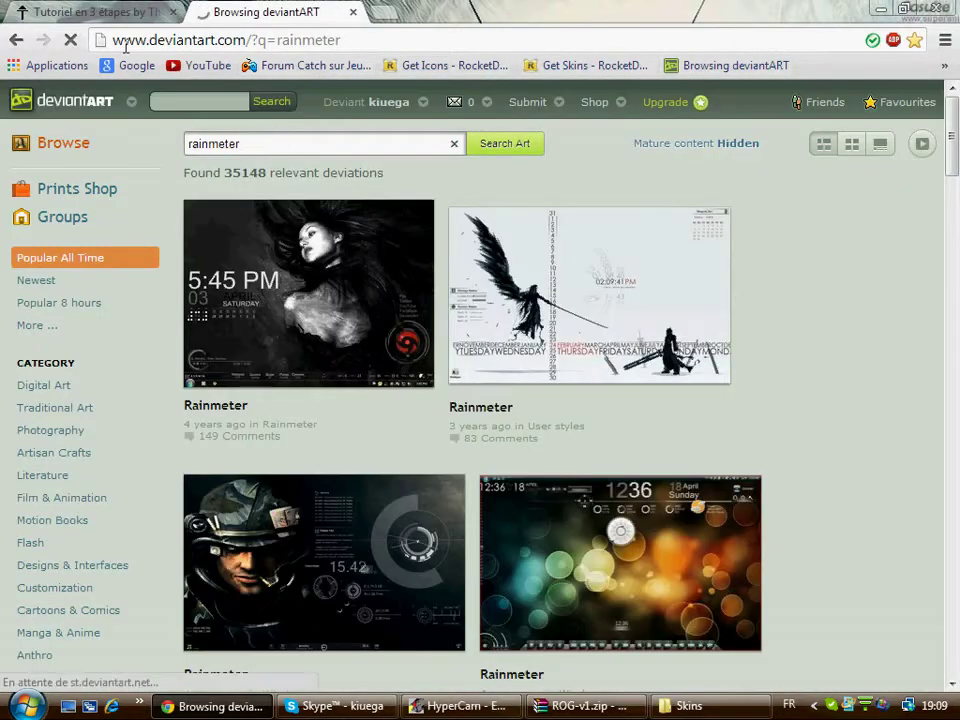
{"action": "left_click", "coordinate": [88, 12]}
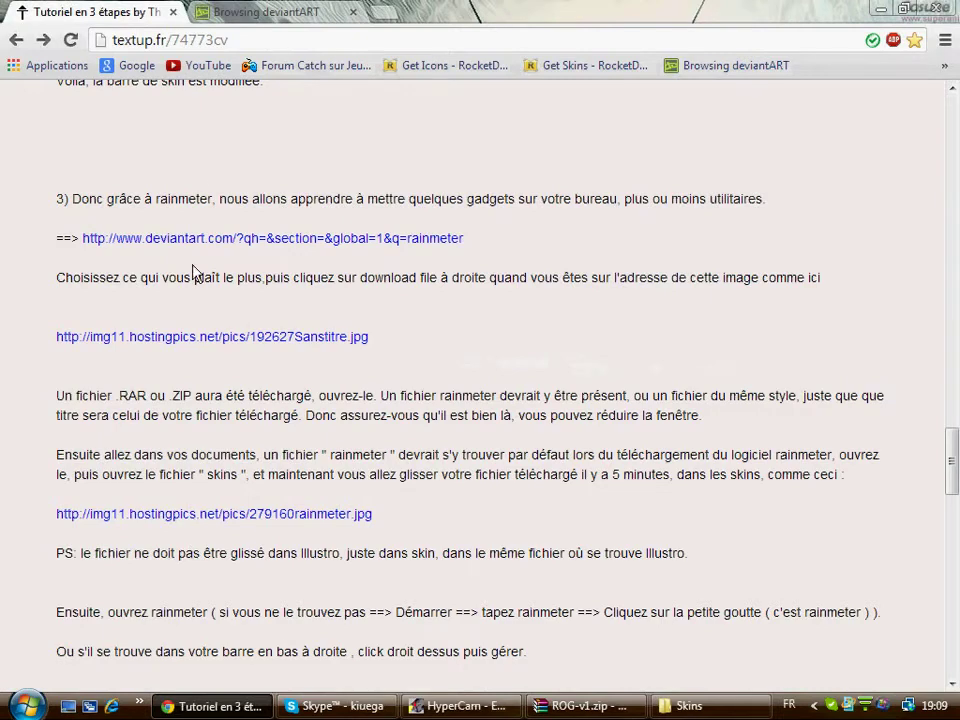
{"action": "left_click", "coordinate": [246, 19]}
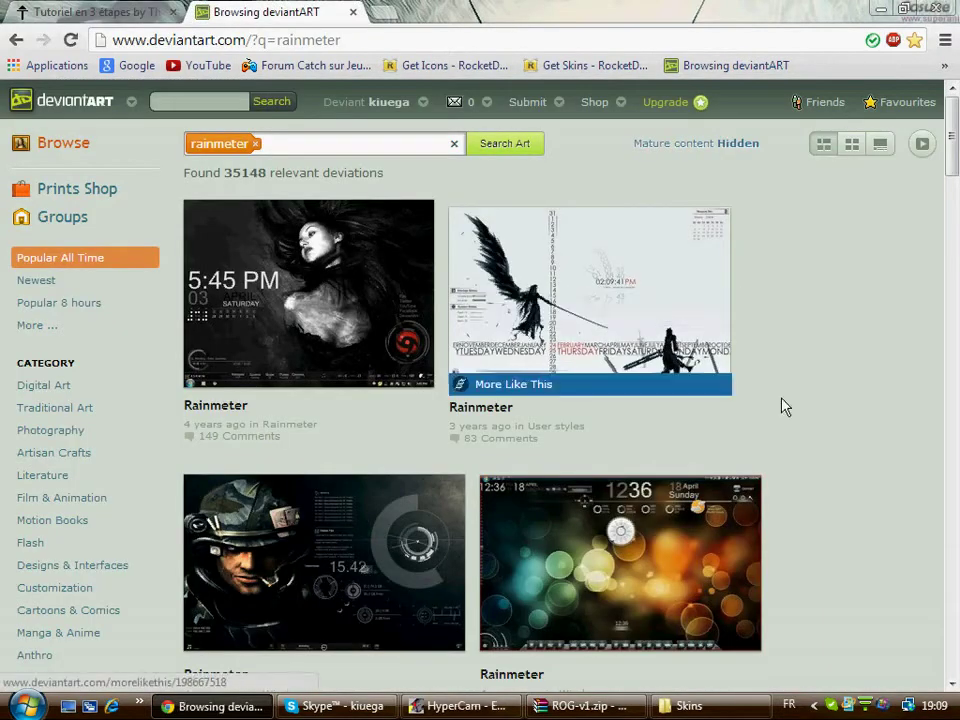
{"action": "left_click_drag", "start_coordinate": [949, 178], "coordinate": [940, 365]}
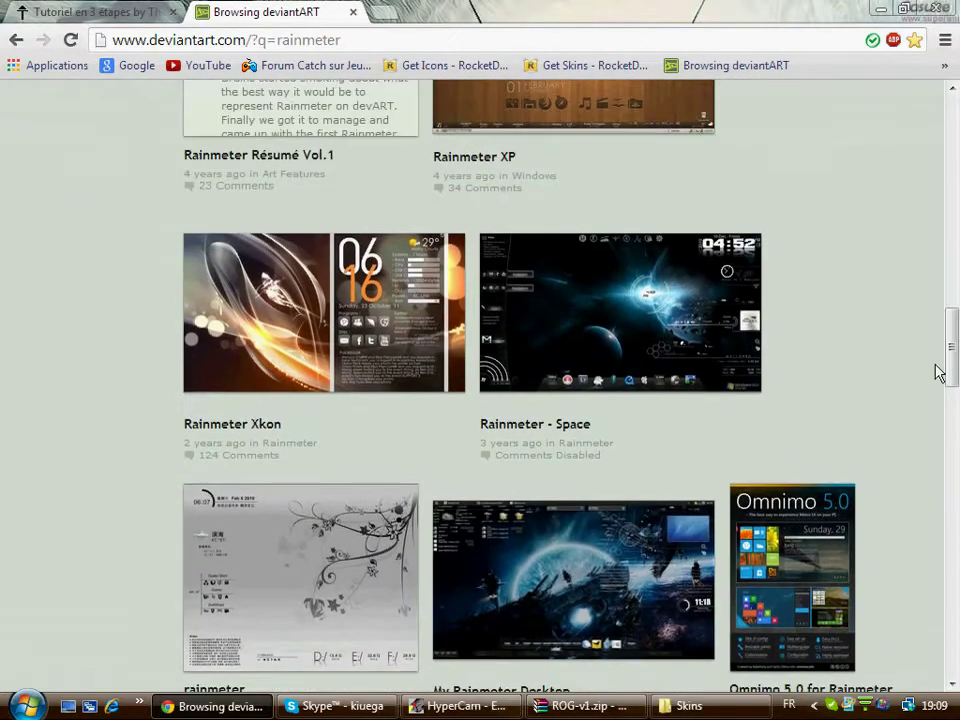
{"action": "left_click", "coordinate": [641, 324]}
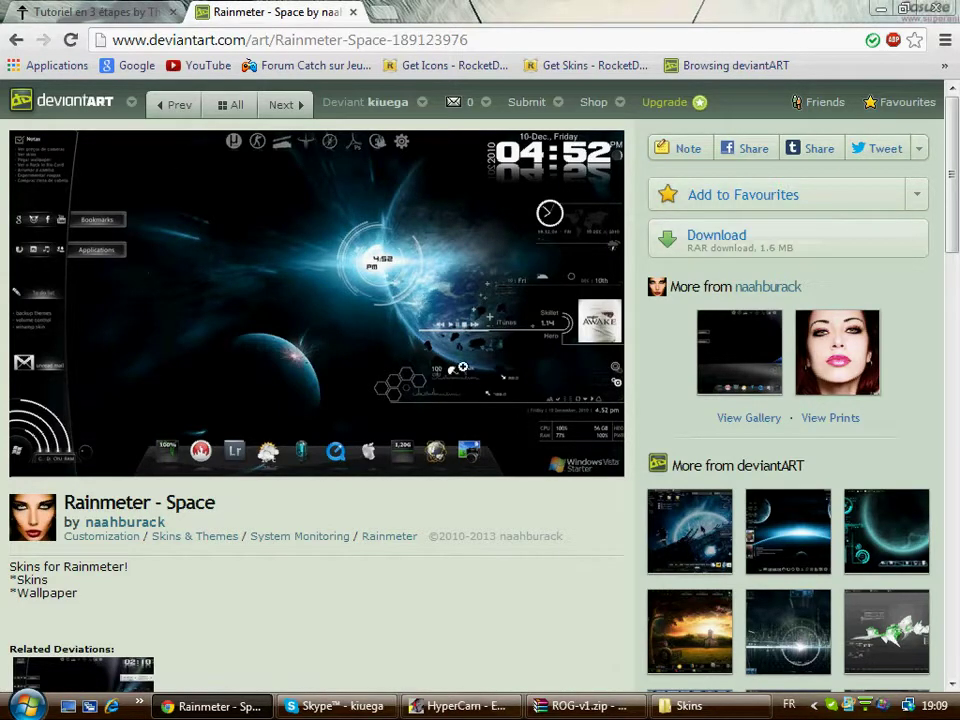
{"action": "left_click", "coordinate": [716, 245]}
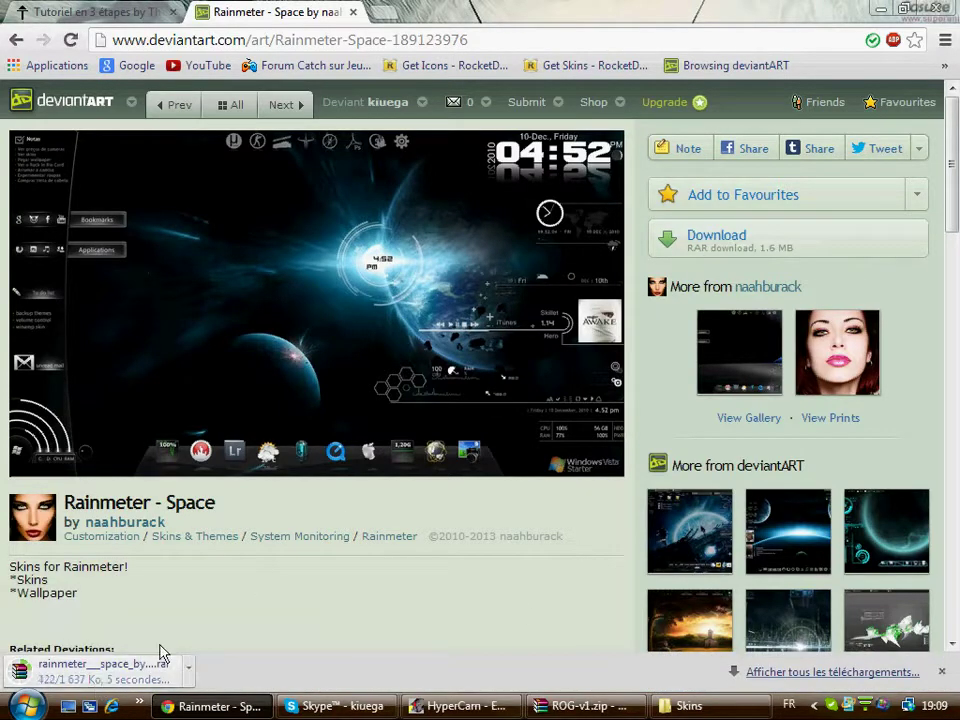
- Check the tutorial, open the downloaded Rainmeter Space .rar archive in WinRAR and dismiss the licence reminder
{"action": "left_click", "coordinate": [95, 12]}
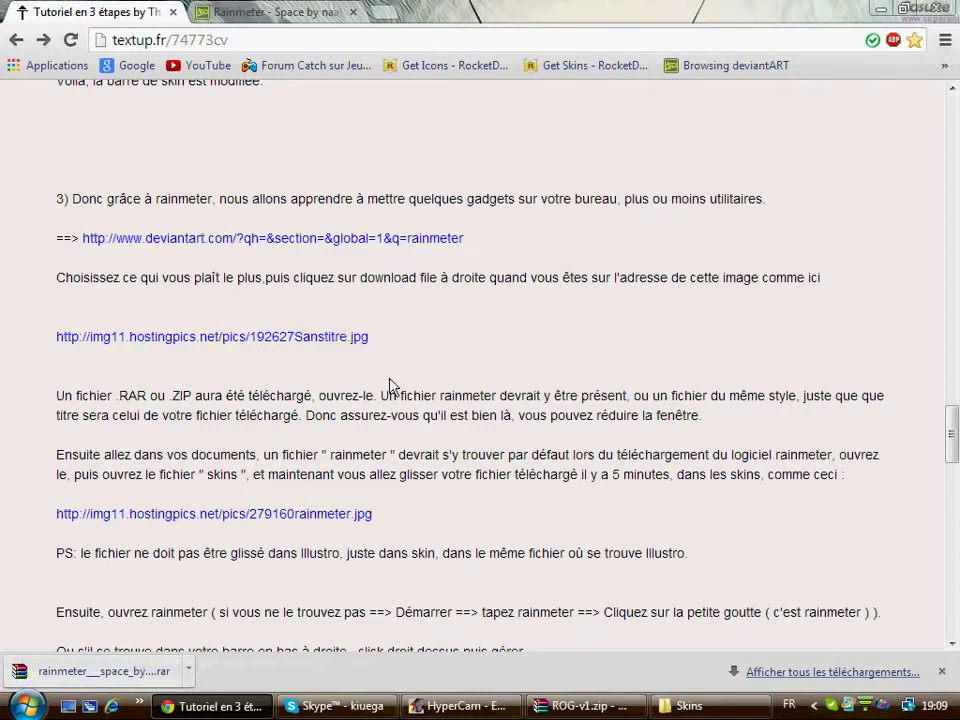
{"action": "left_click", "coordinate": [95, 673]}
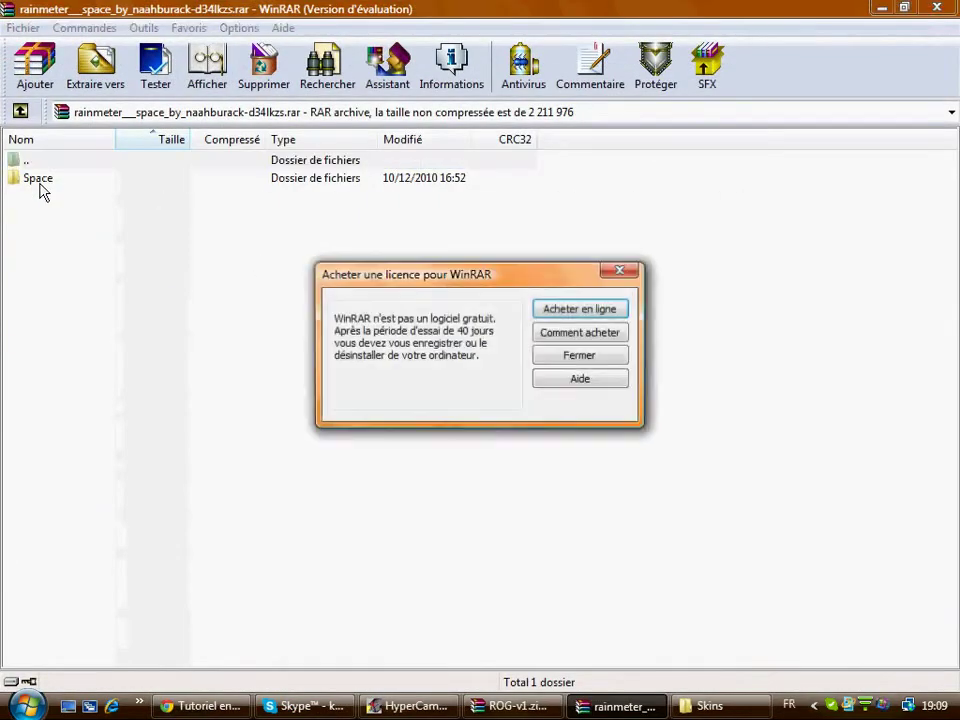
{"action": "left_click", "coordinate": [566, 352]}
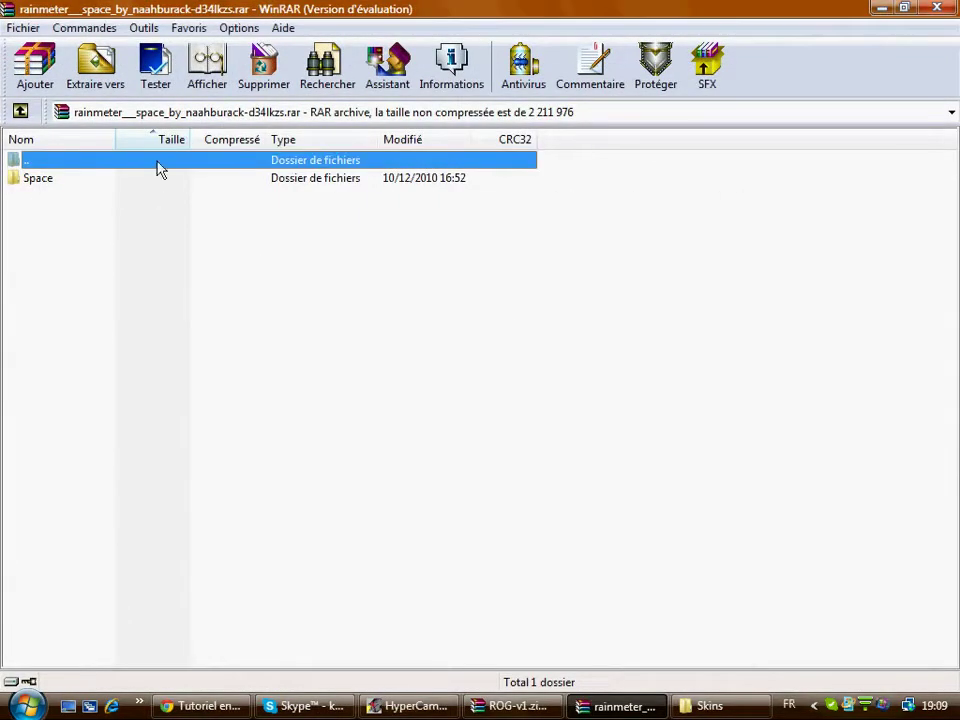
- Look inside the archive's Space folder and its Location subfolder, and return to the archive's top level
{"action": "double_click", "coordinate": [86, 179]}
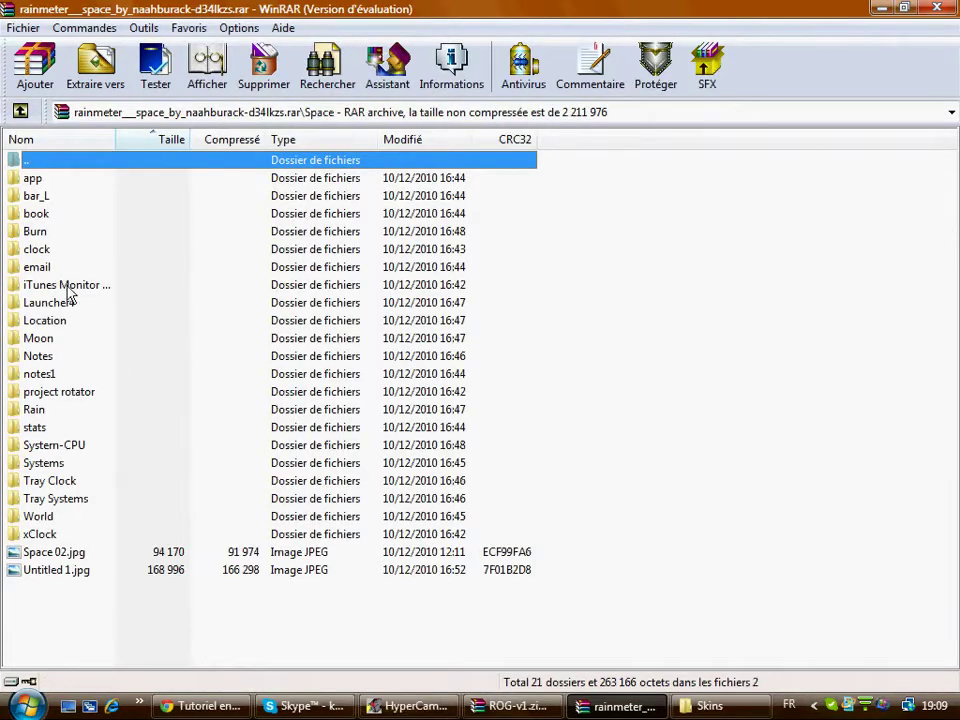
{"action": "double_click", "coordinate": [66, 322]}
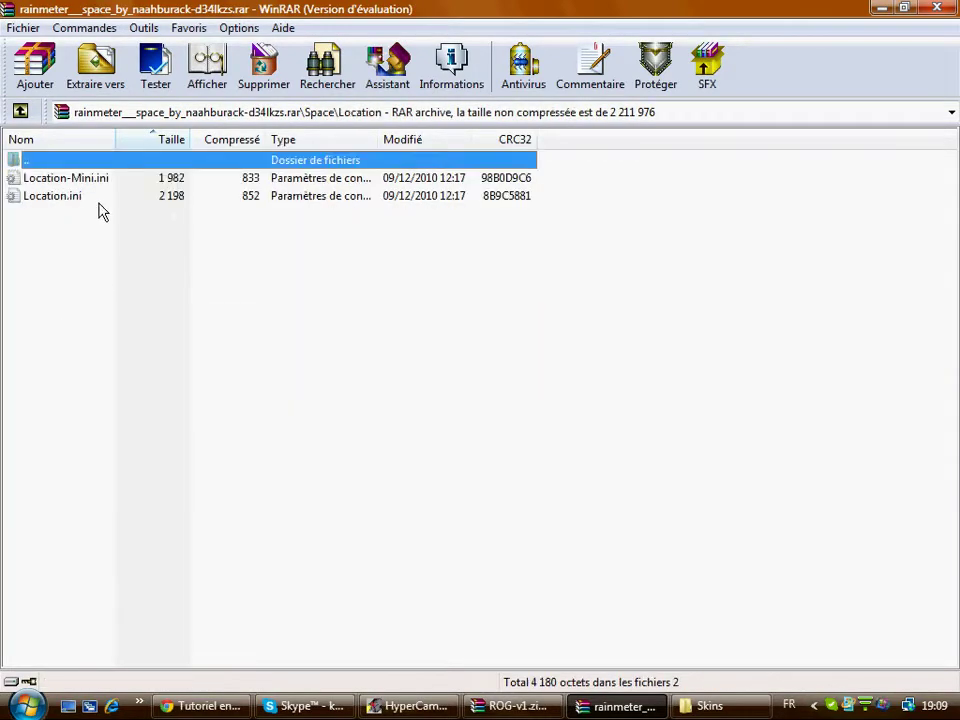
{"action": "double_click", "coordinate": [27, 160]}
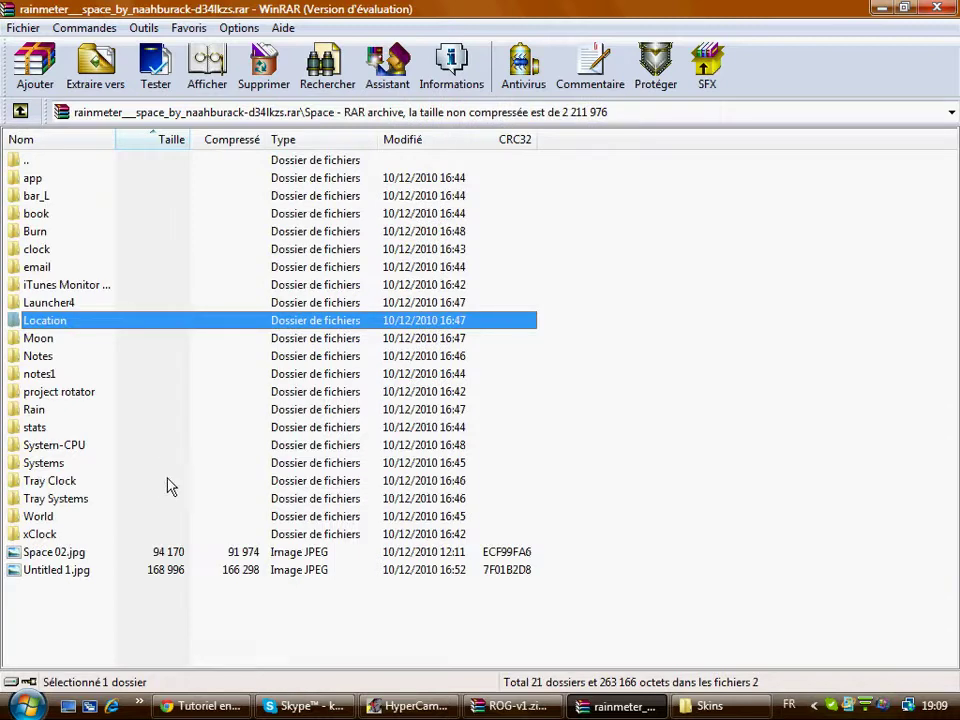
{"action": "double_click", "coordinate": [27, 160]}
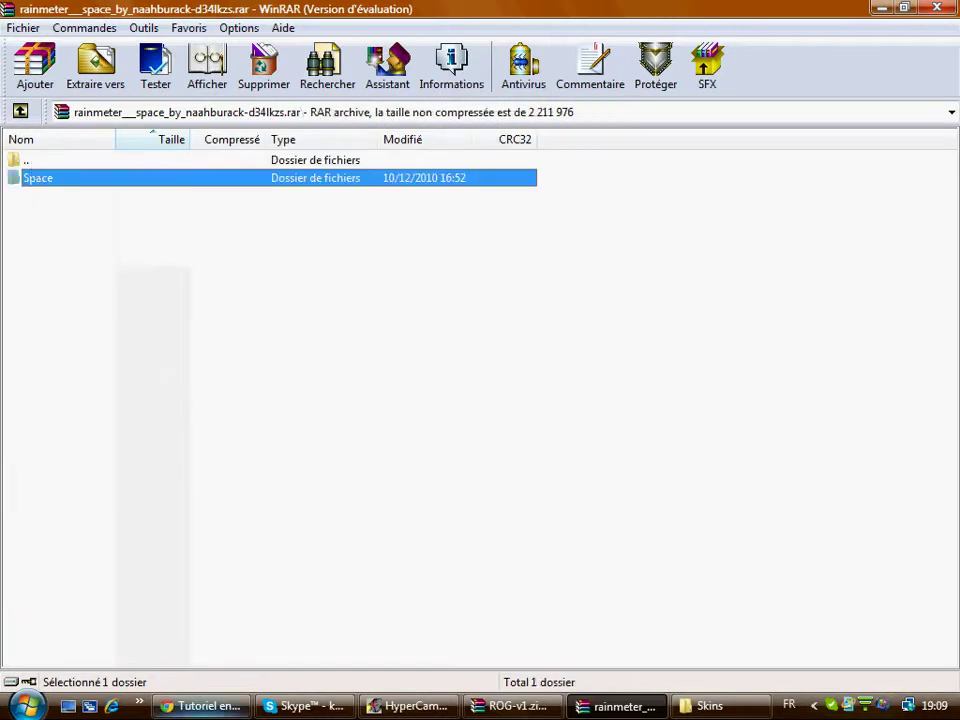
- Check the tutorial's next instruction and open the Rainmeter folder in Documents
{"action": "mouse_move", "coordinate": [183, 712]}
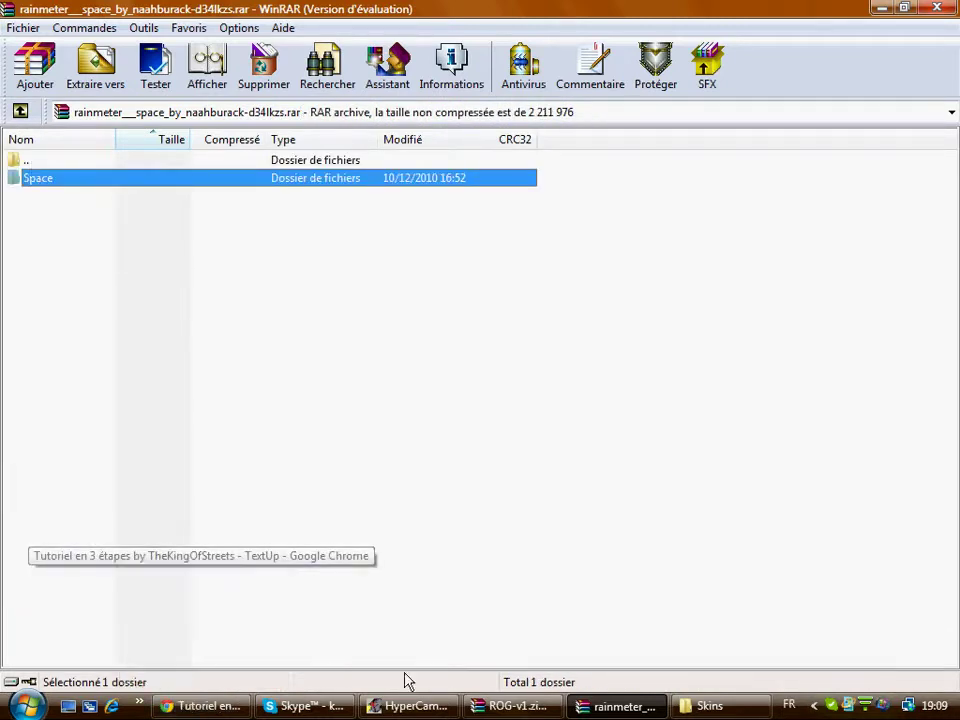
{"action": "left_click", "coordinate": [203, 706]}
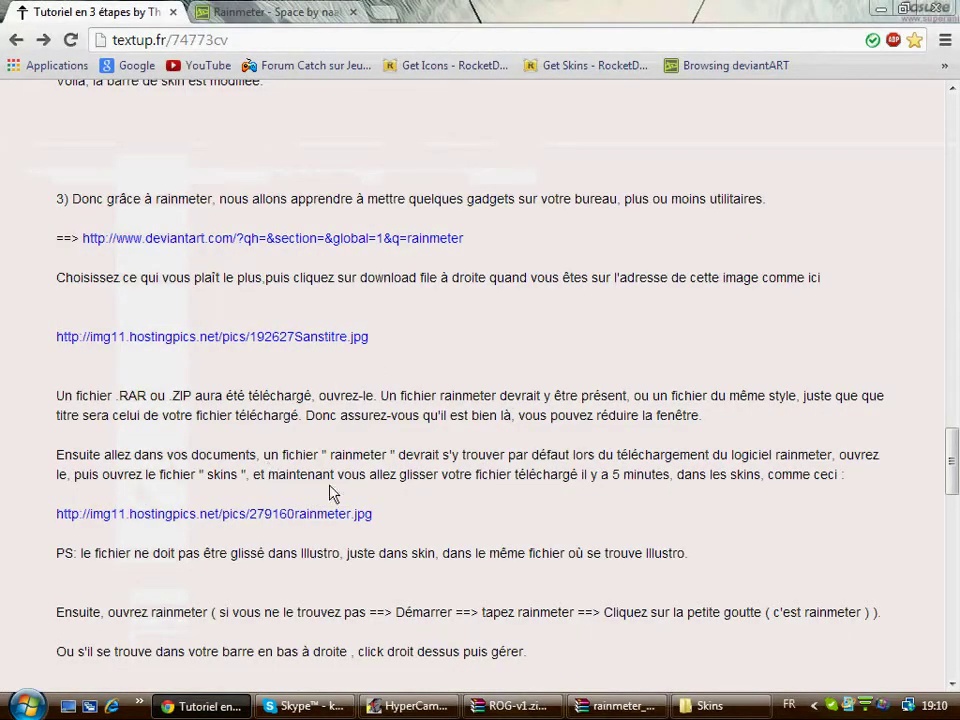
{"action": "left_click", "coordinate": [27, 705]}
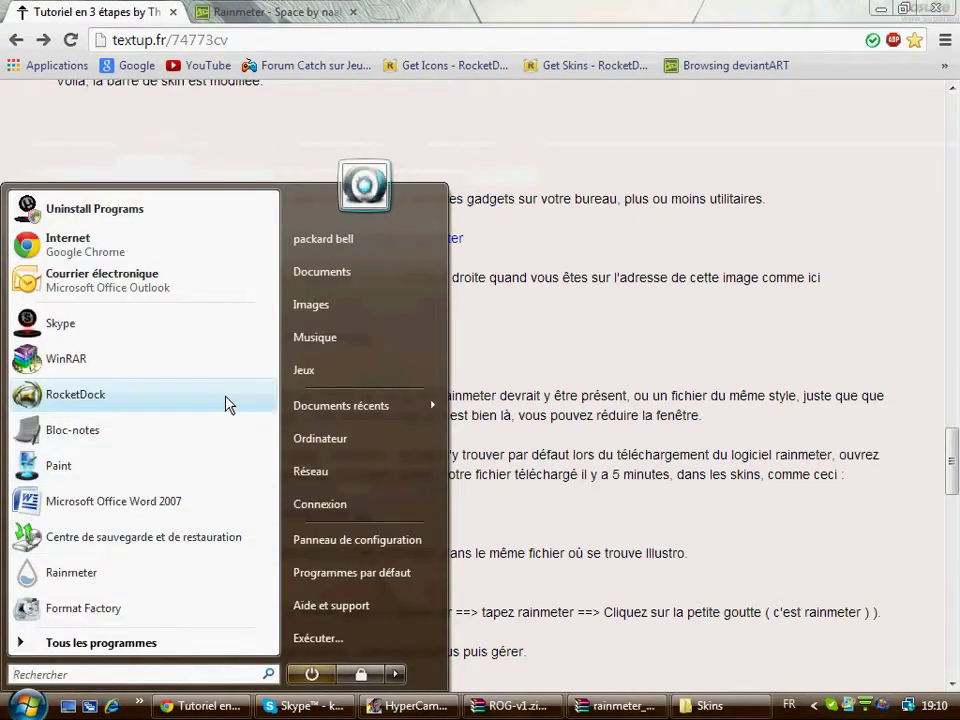
{"action": "left_click", "coordinate": [334, 273]}
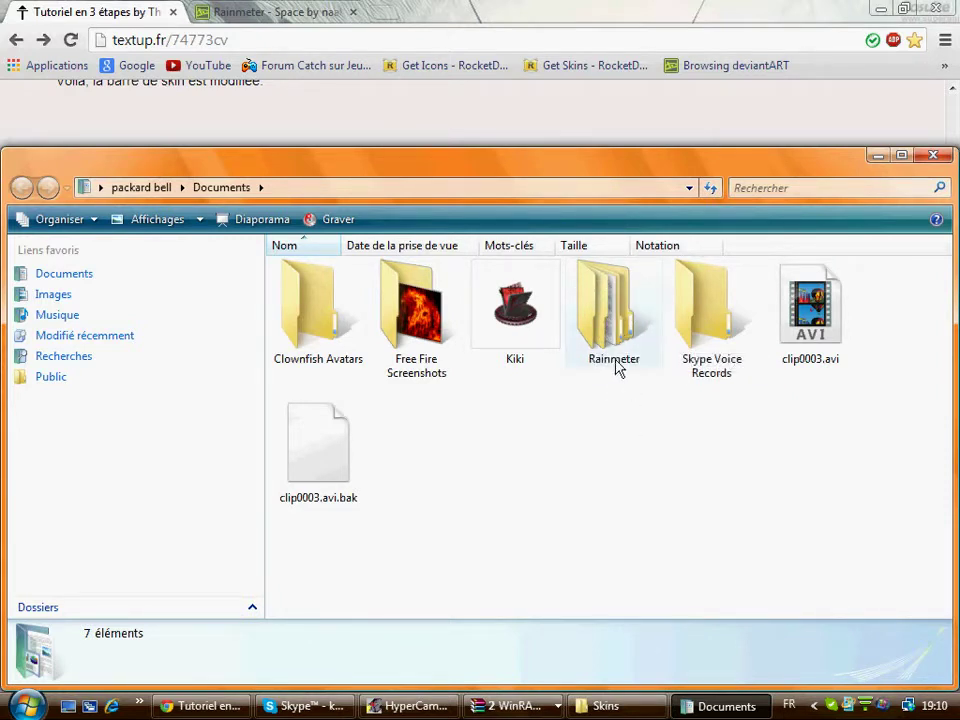
{"action": "double_click", "coordinate": [612, 324]}
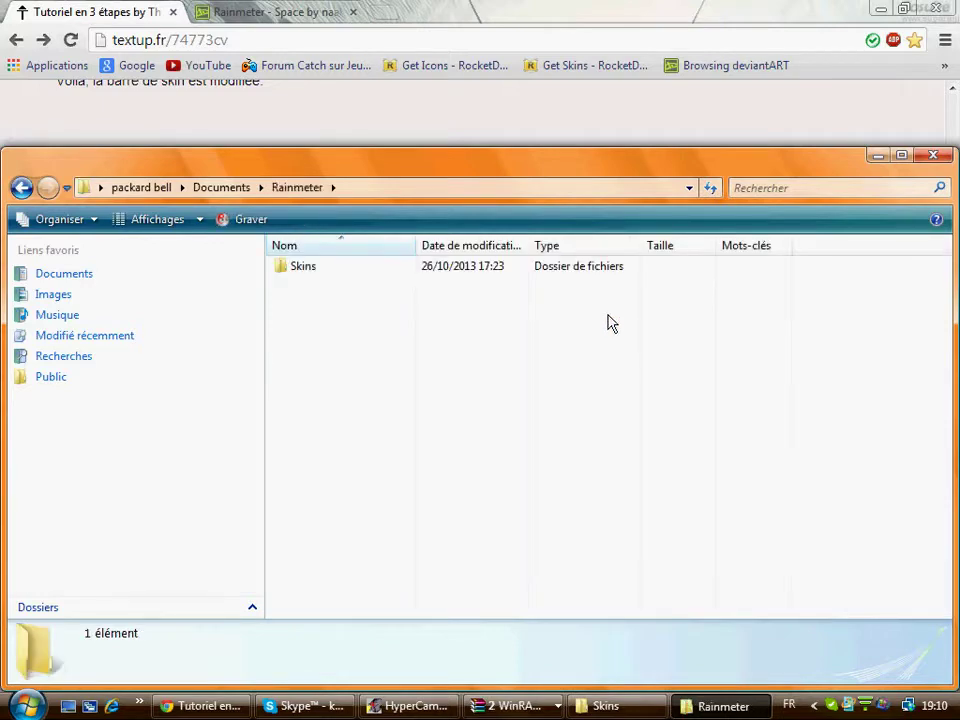
- Open the tutorial's example image 279160rainmeter.jpg in a new tab and view how the skin folder is moved
{"action": "left_click", "coordinate": [200, 706]}
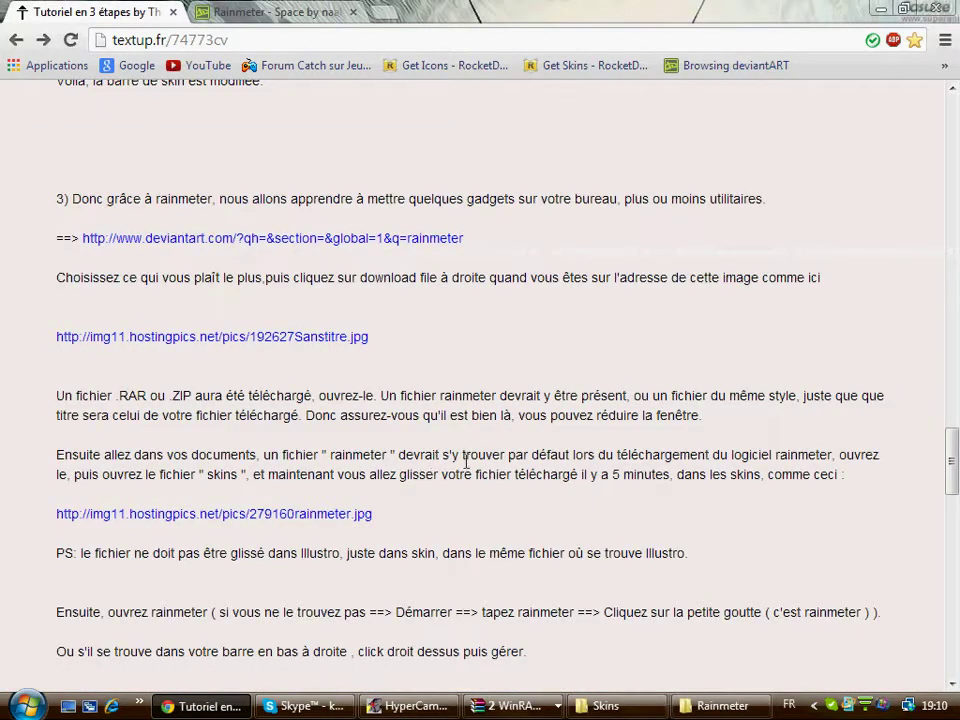
{"action": "middle_click", "coordinate": [278, 521]}
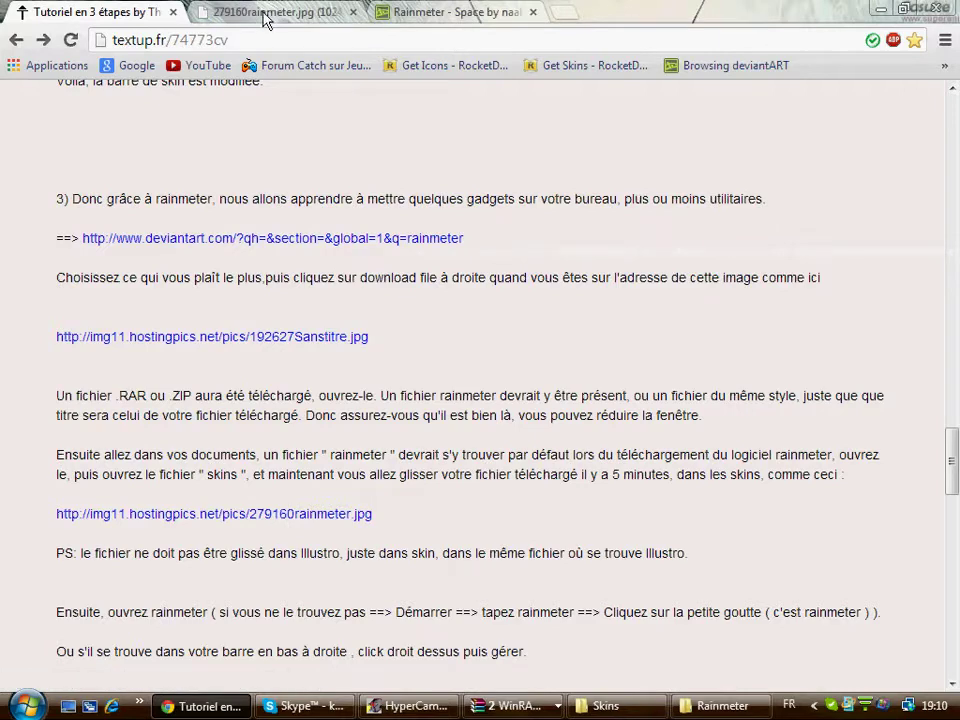
{"action": "left_click", "coordinate": [267, 14]}
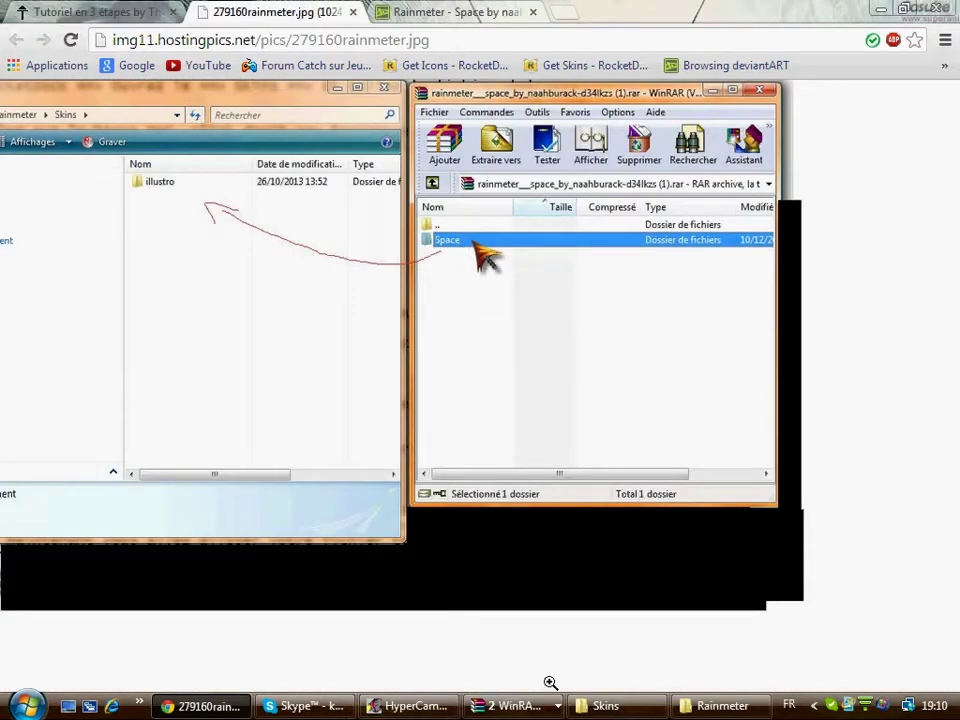
- Close the RocketDock Skins window and open the Skins folder inside Documents > Rainmeter
{"action": "left_click", "coordinate": [600, 706]}
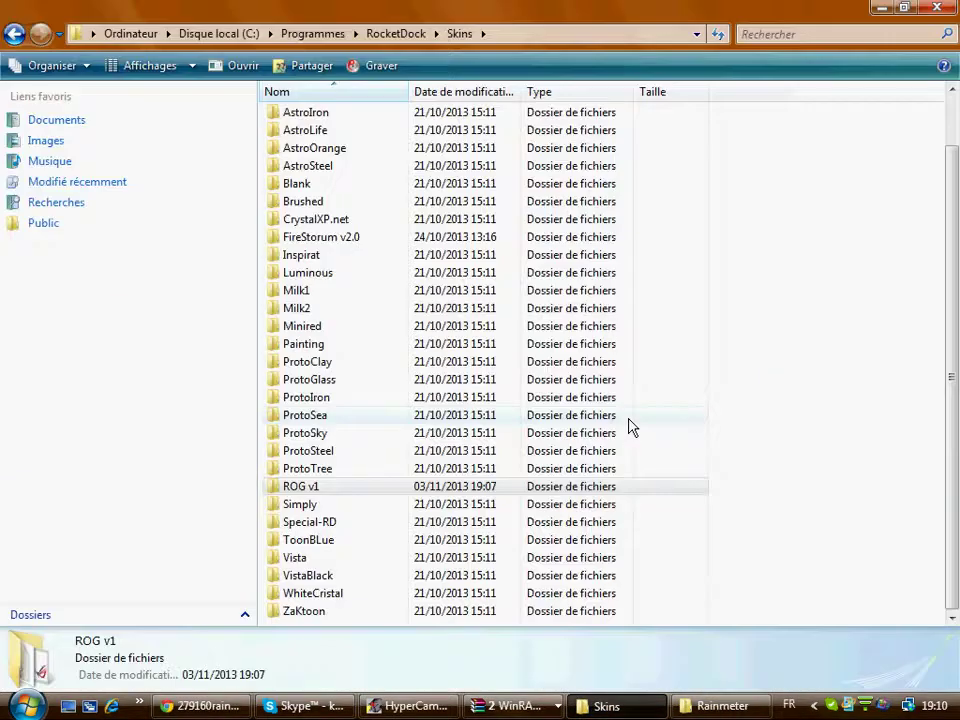
{"action": "left_click", "coordinate": [936, 8]}
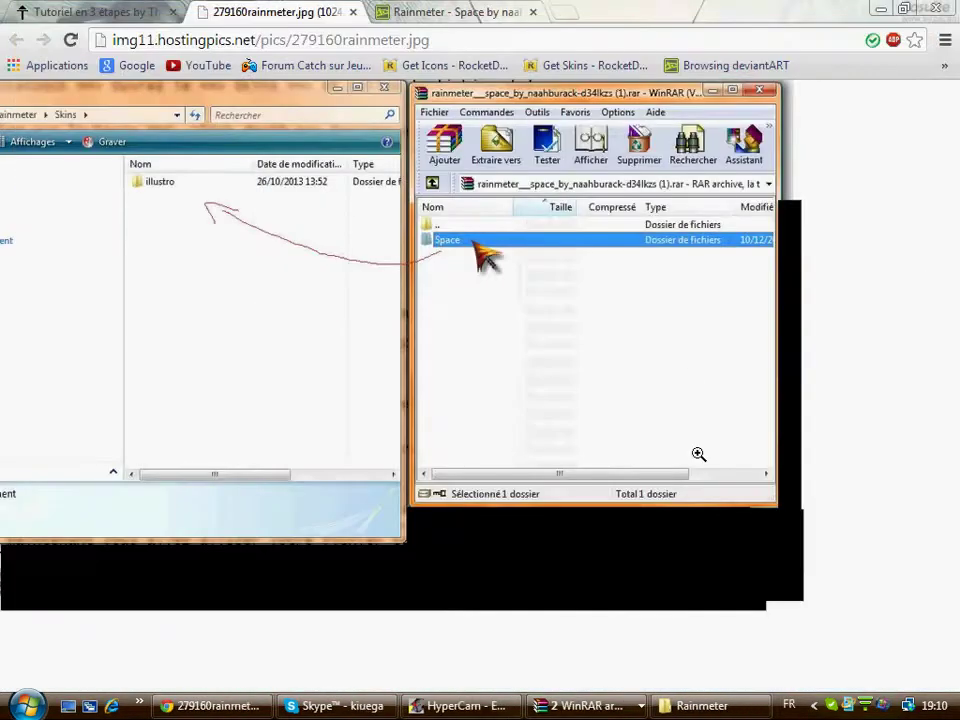
{"action": "left_click", "coordinate": [722, 712]}
{"action": "double_click", "coordinate": [311, 268]}
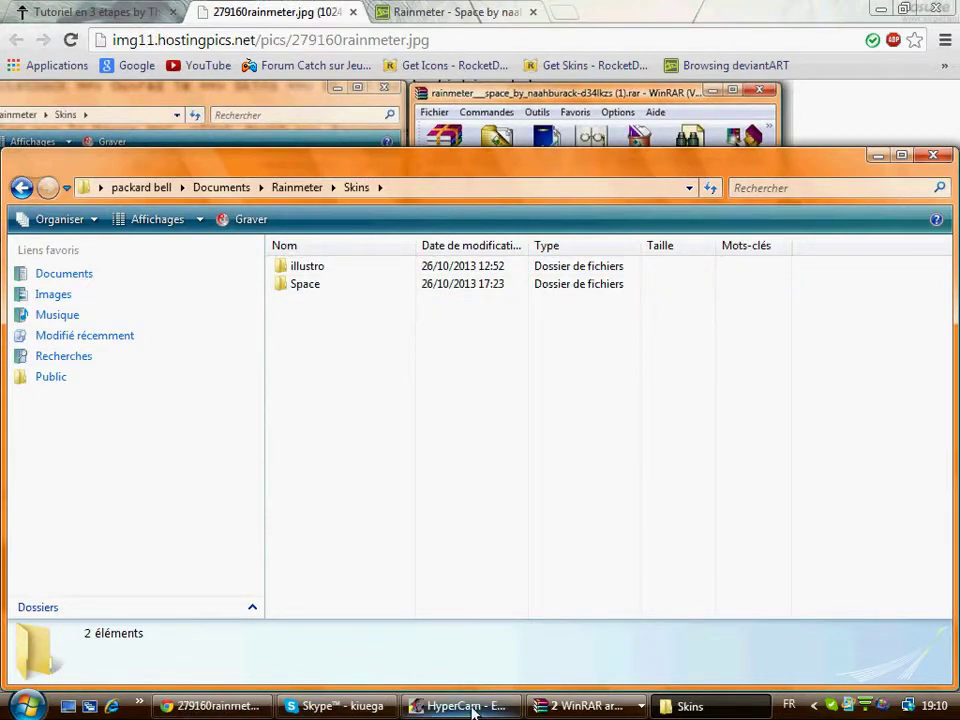
- Close the ROG v1.zip archive and place the Space skin's archive in a smaller window beside the Skins folder
{"action": "left_click", "coordinate": [580, 706]}
{"action": "left_click", "coordinate": [585, 681]}
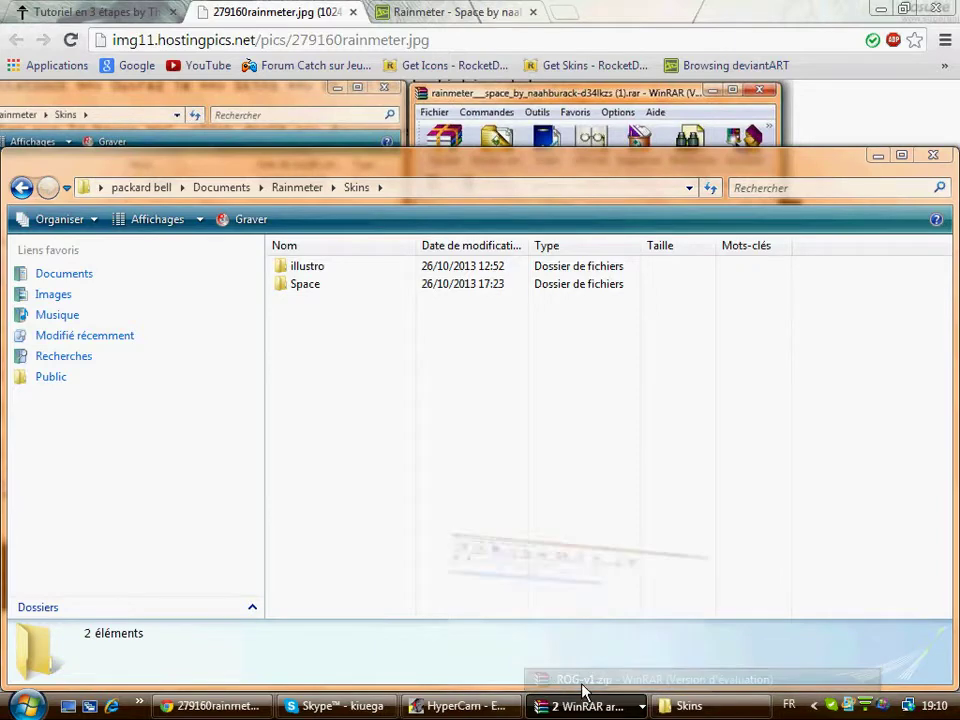
{"action": "left_click", "coordinate": [936, 8]}
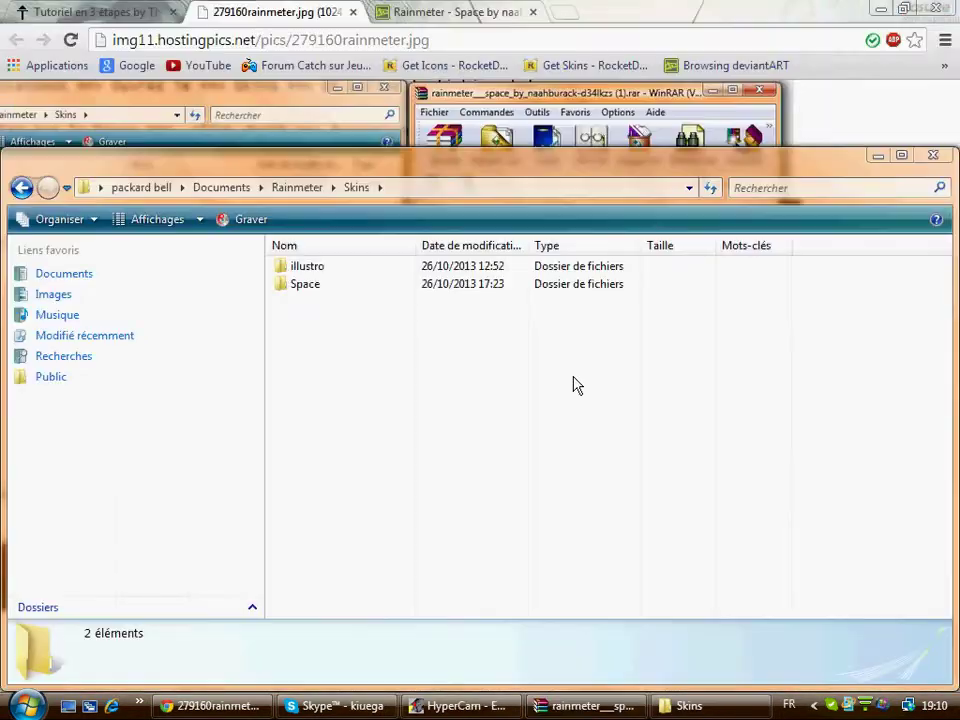
{"action": "left_click", "coordinate": [591, 705]}
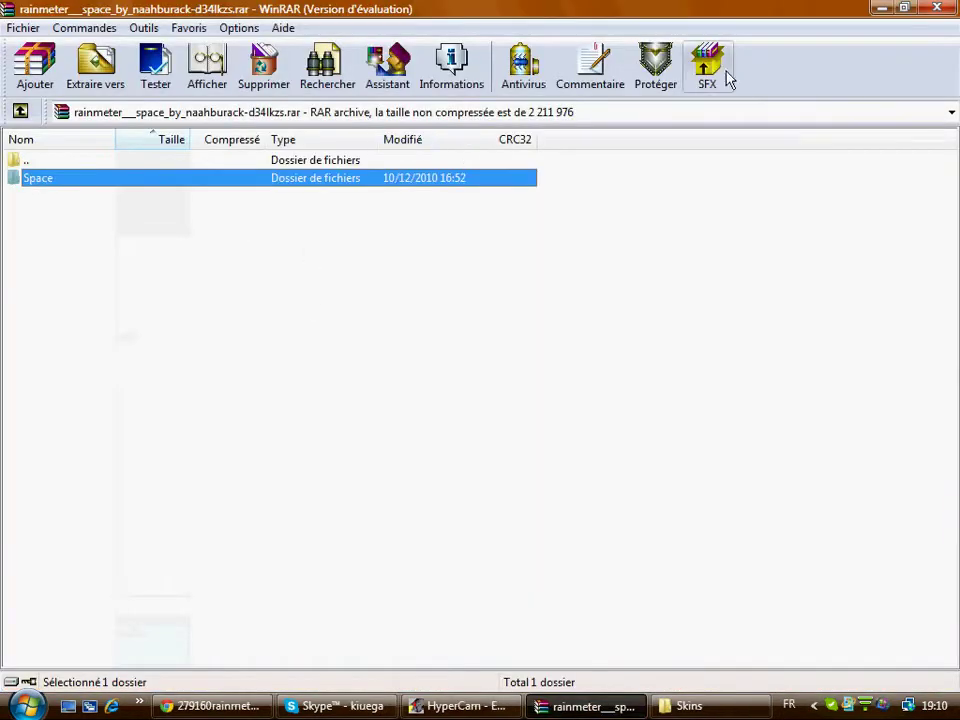
{"action": "left_click", "coordinate": [904, 9]}
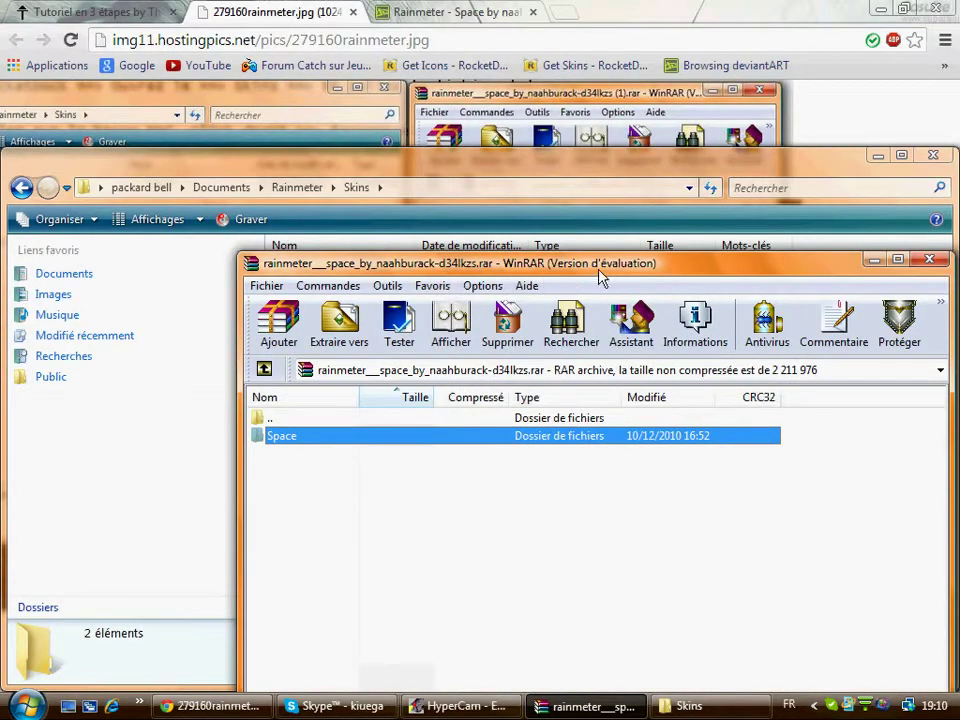
{"action": "left_click_drag", "start_coordinate": [597, 270], "coordinate": [755, 371]}
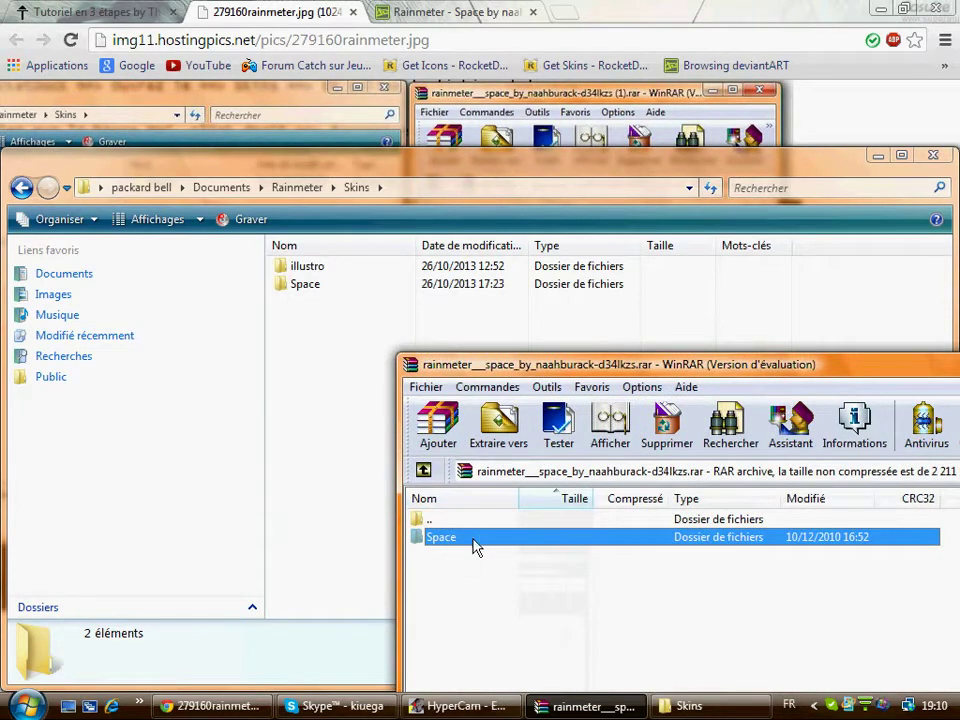
{"action": "left_click_drag", "start_coordinate": [412, 532], "coordinate": [307, 403]}
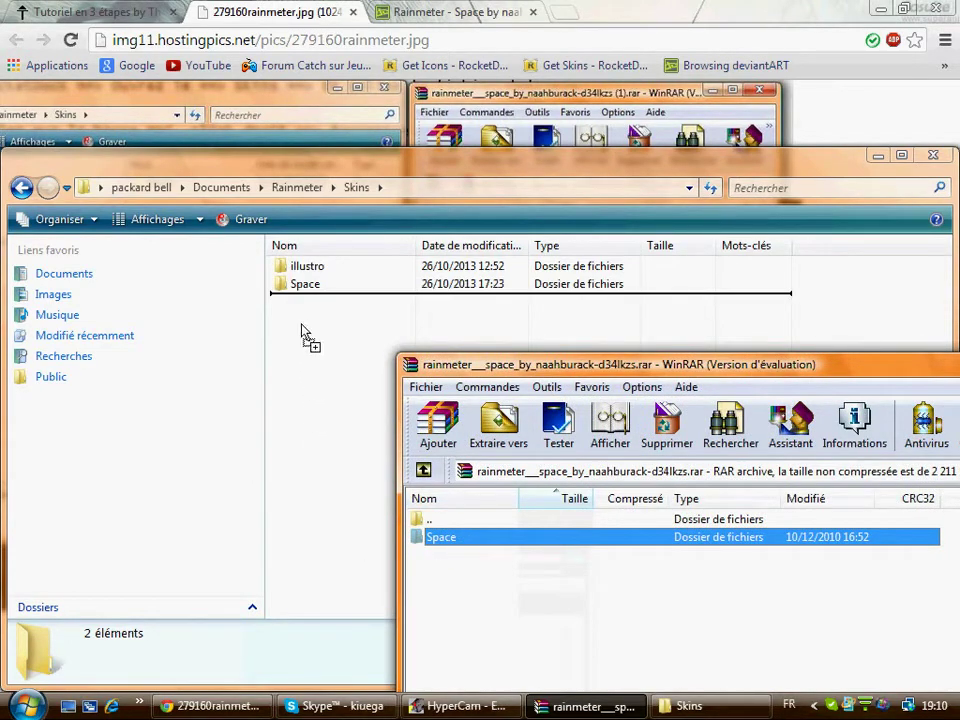
{"action": "left_click_drag", "start_coordinate": [305, 336], "coordinate": [303, 332]}
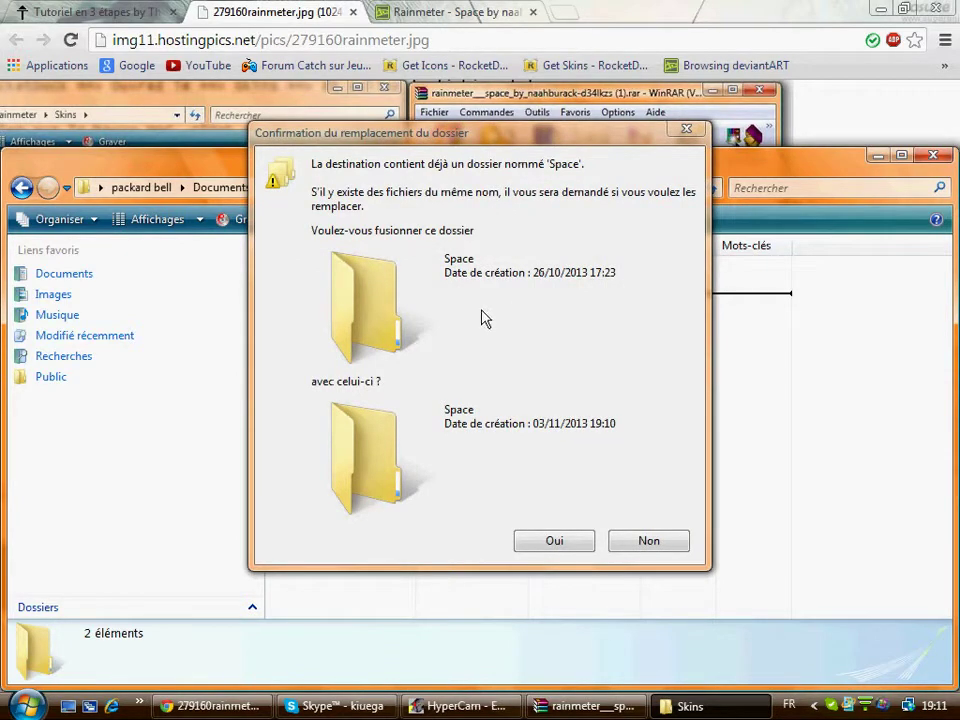
{"action": "left_click", "coordinate": [551, 556]}
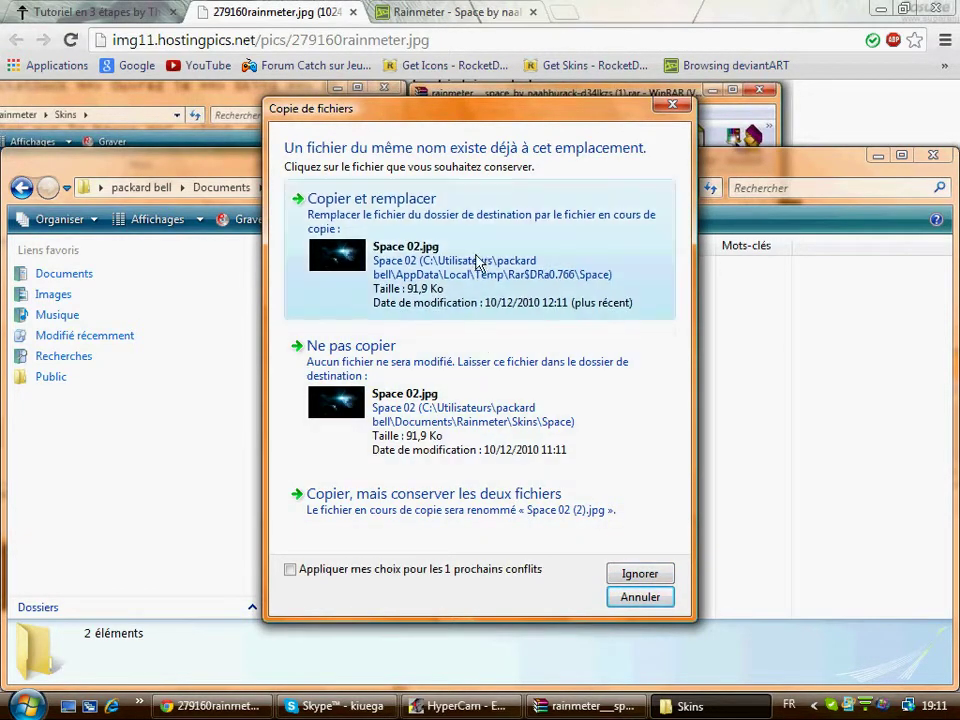
{"action": "left_click", "coordinate": [348, 262]}
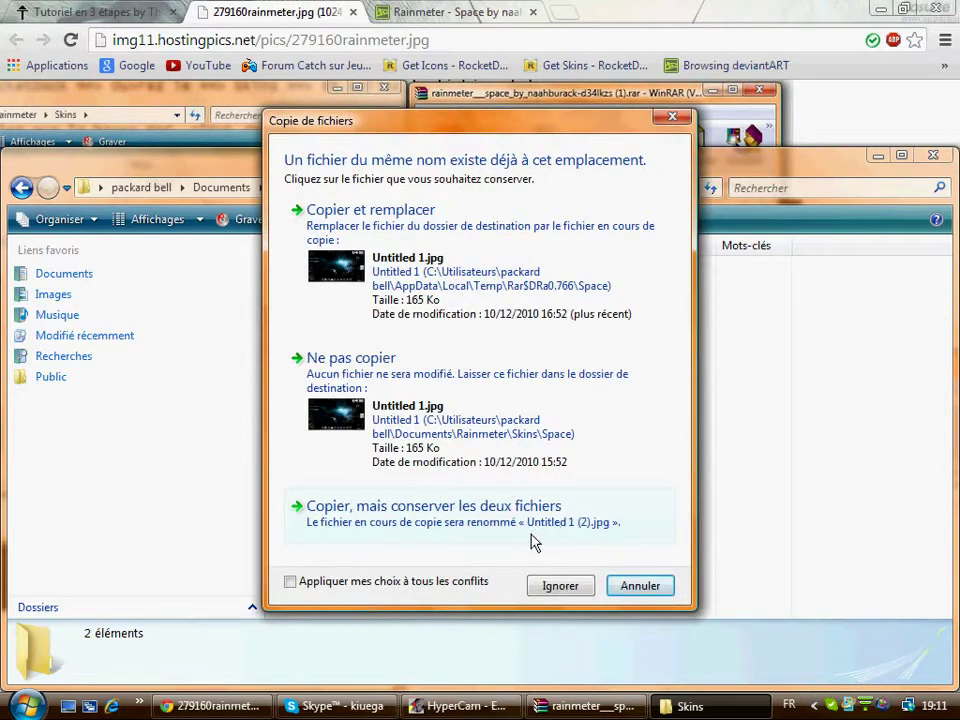
{"action": "left_click", "coordinate": [458, 254]}
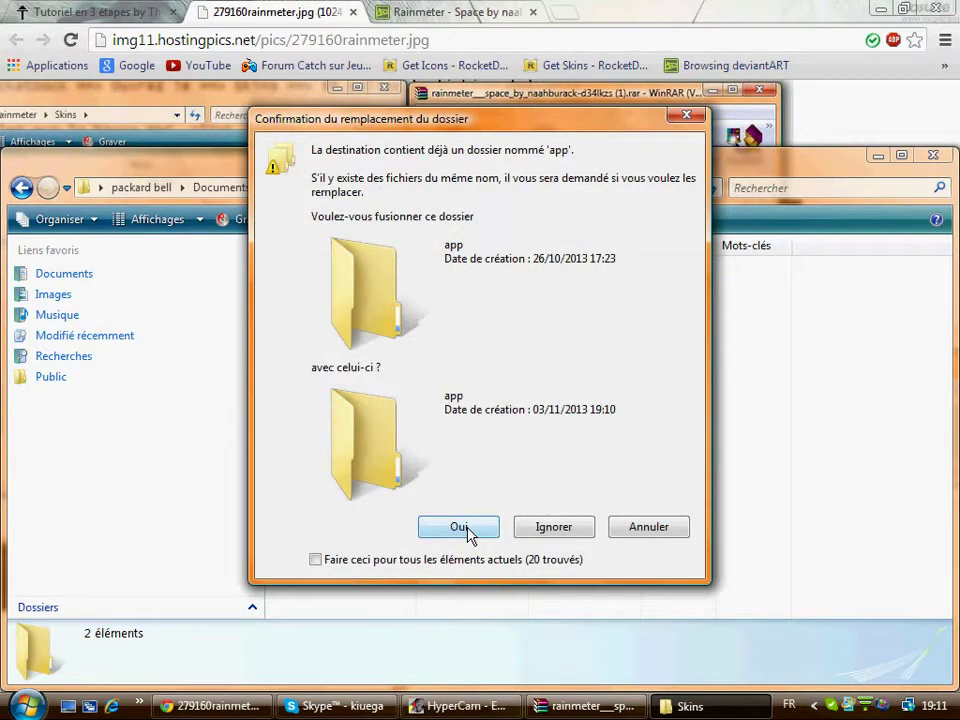
{"action": "left_click", "coordinate": [640, 527]}
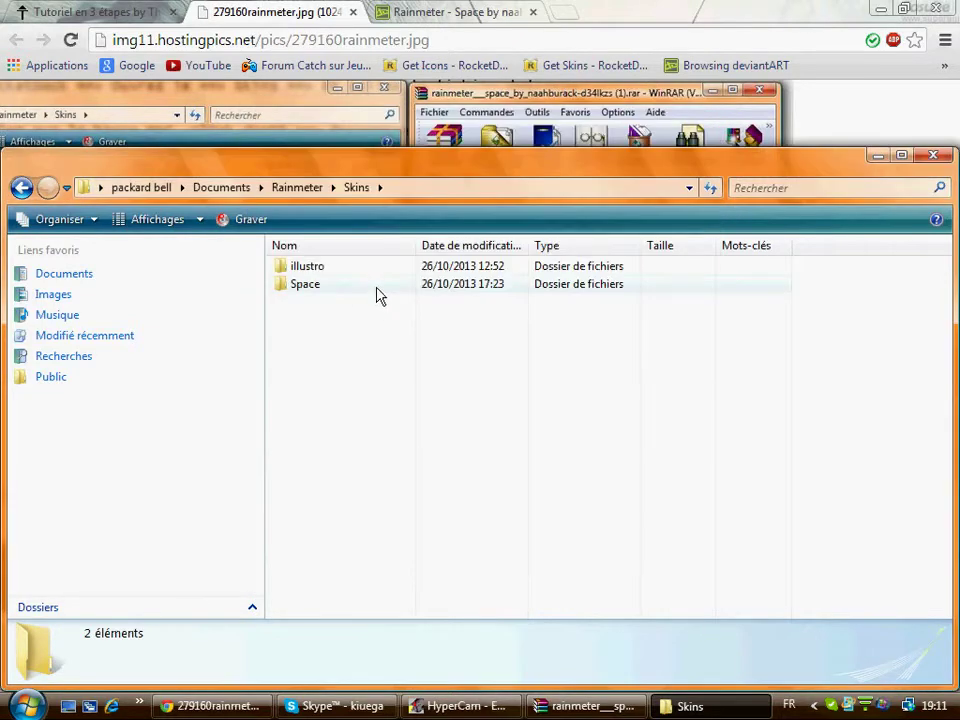
- Delete the existing Space folder from Rainmeter's Skins folder and copy in the Space folder from the archive
{"action": "left_click", "coordinate": [382, 286]}
{"action": "key", "text": "Delete"}
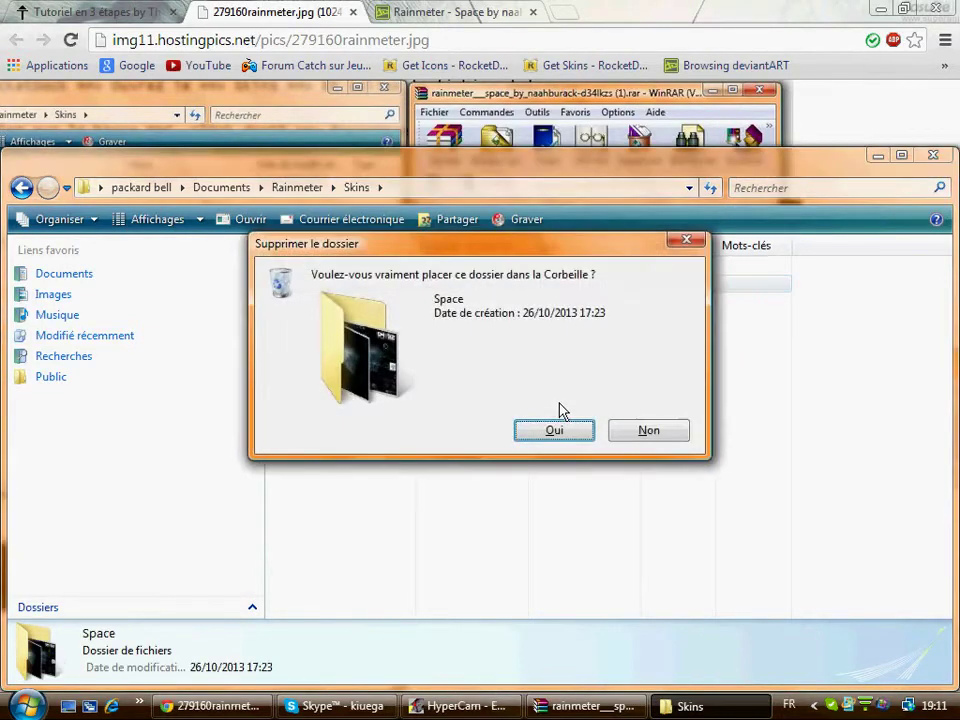
{"action": "key", "text": "Return"}
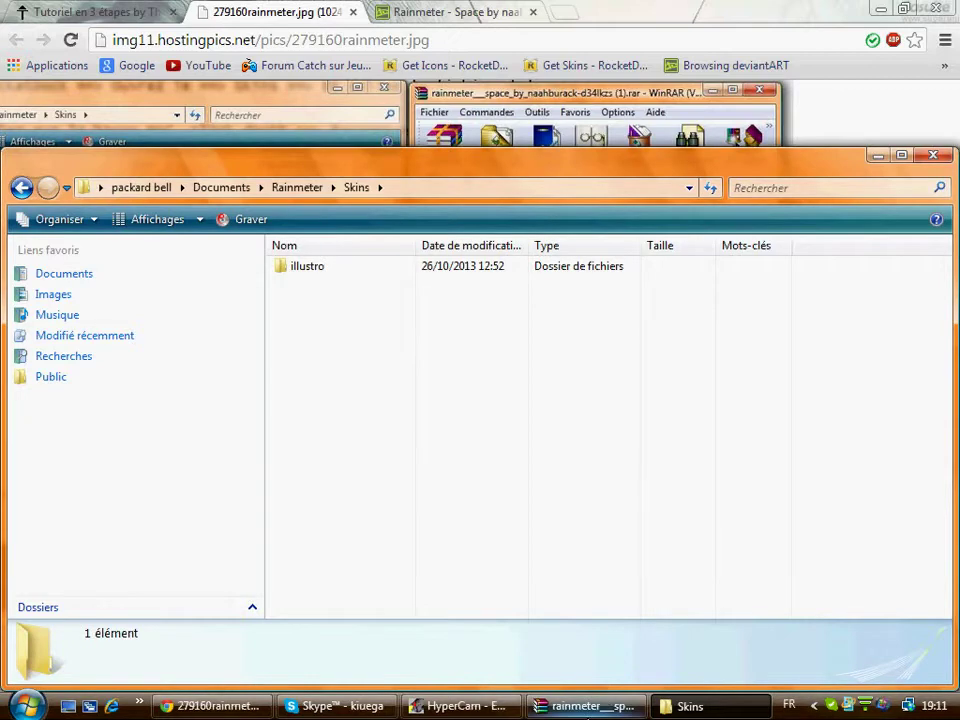
{"action": "left_click", "coordinate": [585, 706]}
{"action": "left_click_drag", "start_coordinate": [557, 530], "coordinate": [313, 324]}
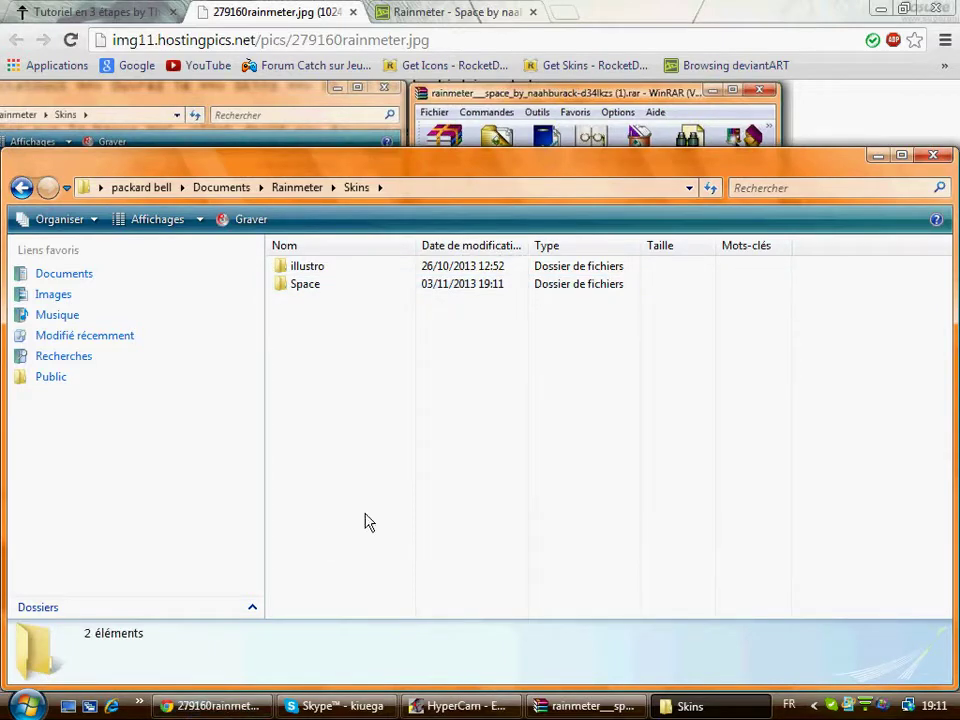
- Minimise the browser and the archive window, and bring the Skins folder back to the front
{"action": "left_click", "coordinate": [877, 156]}
{"action": "left_click", "coordinate": [880, 9]}
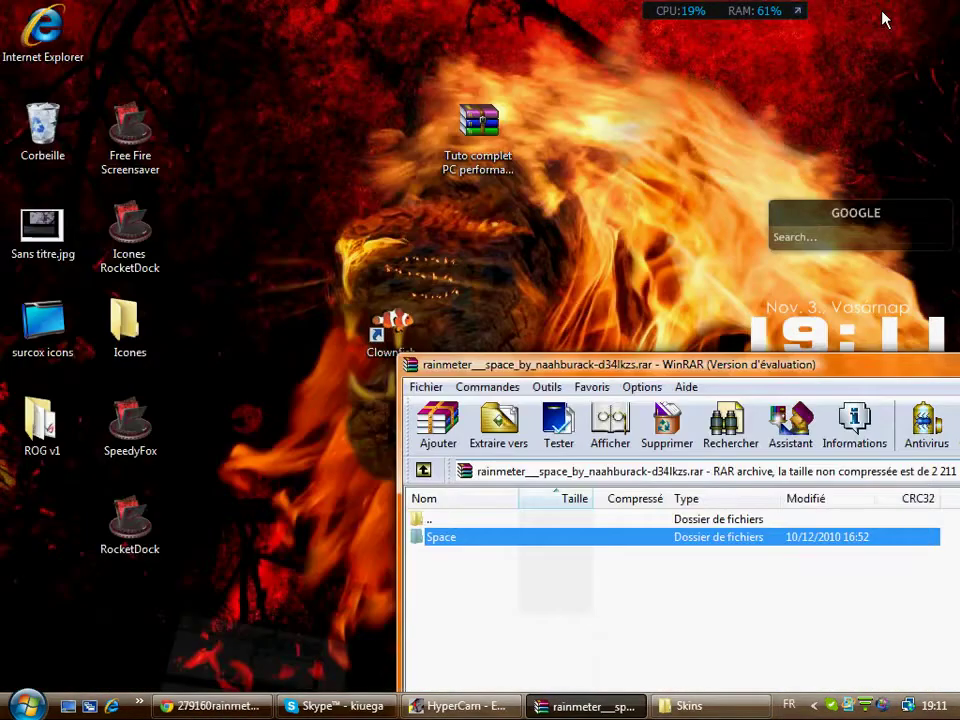
{"action": "left_click_drag", "start_coordinate": [893, 370], "coordinate": [604, 321]}
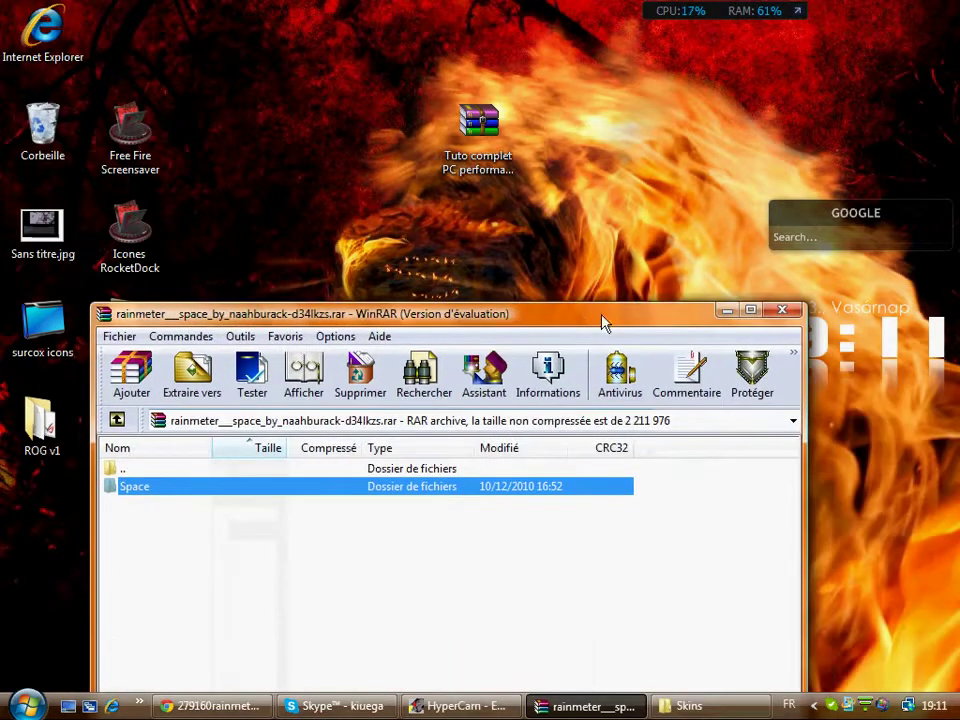
{"action": "left_click", "coordinate": [727, 314]}
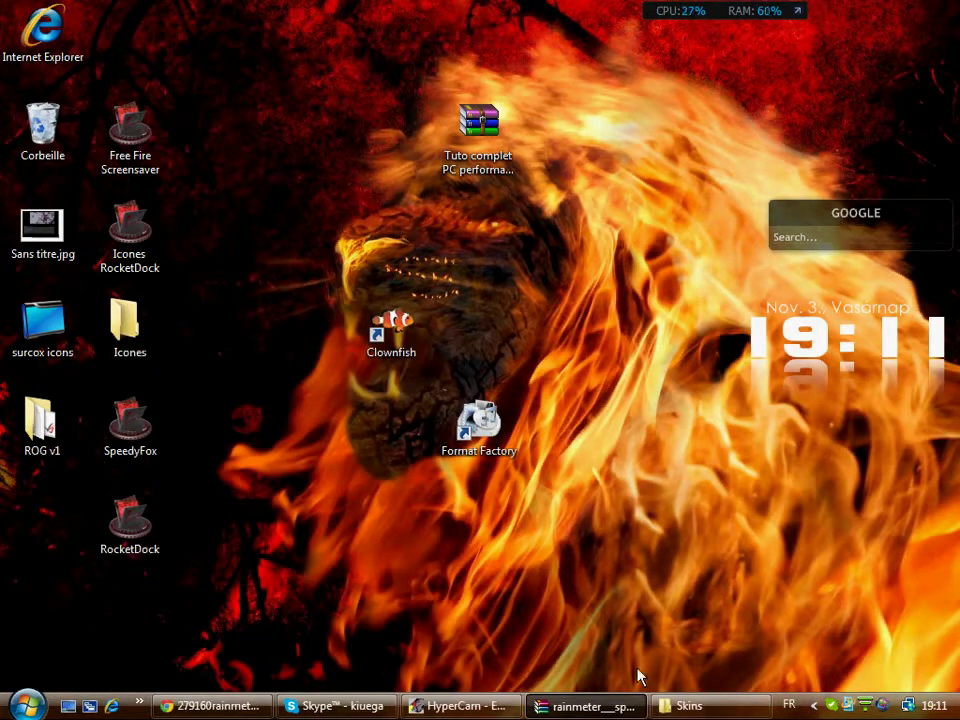
{"action": "left_click", "coordinate": [706, 705]}
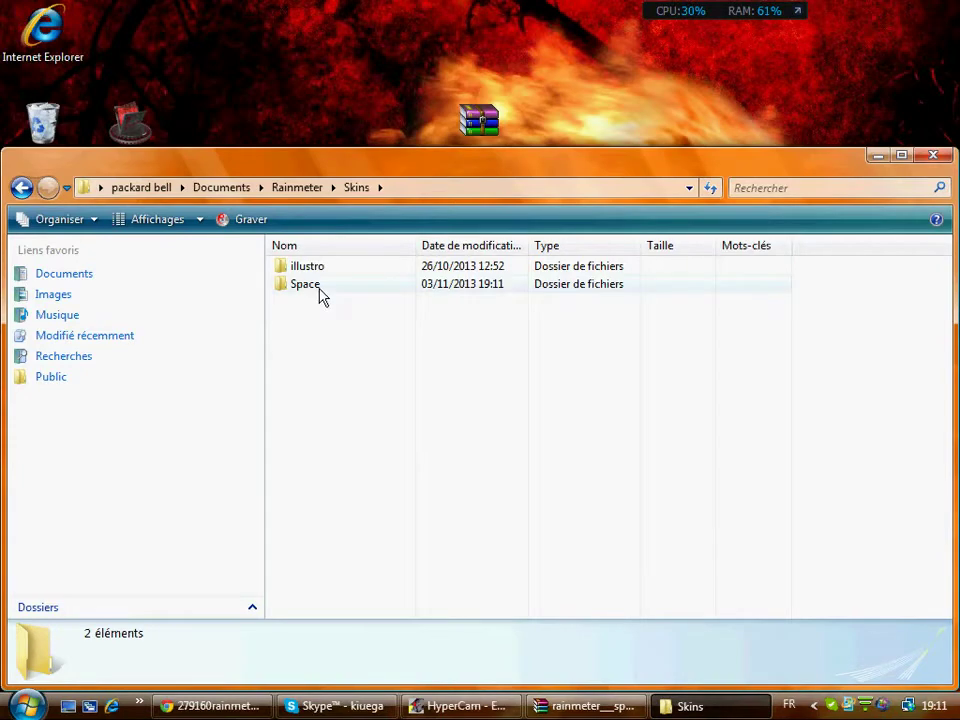
- Return to the browser, close the example image tab and read the tutorial's instructions for opening Rainmeter
{"action": "left_click", "coordinate": [238, 705]}
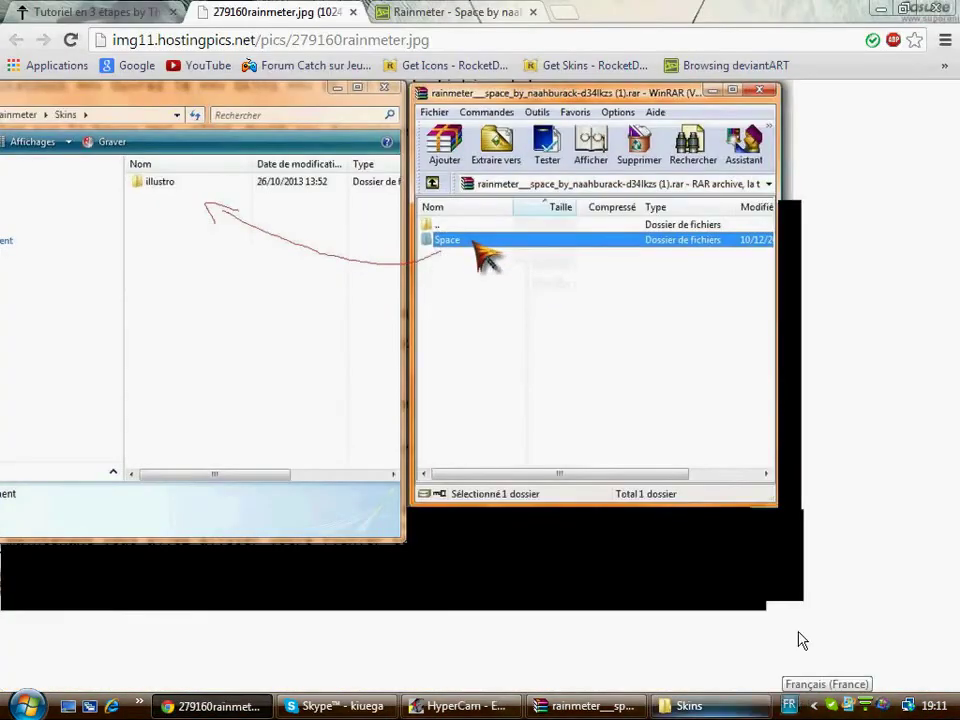
{"action": "left_click", "coordinate": [362, 12]}
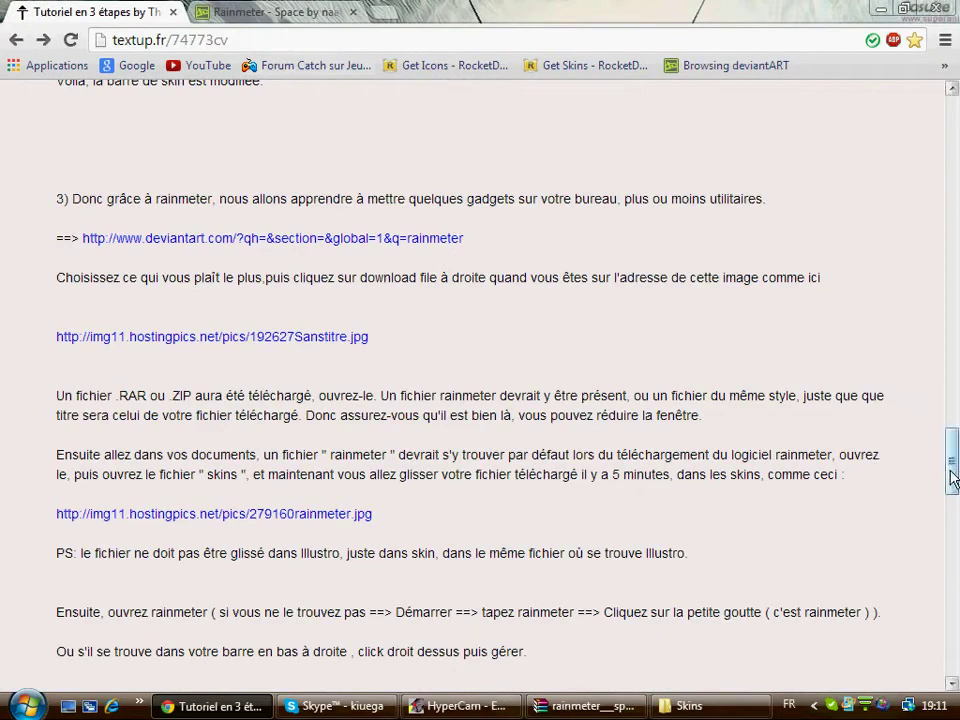
{"action": "scroll", "coordinate": [953, 485], "scroll_direction": "down", "scroll_amount": 1}
{"action": "left_click_drag", "start_coordinate": [953, 485], "coordinate": [955, 507]}
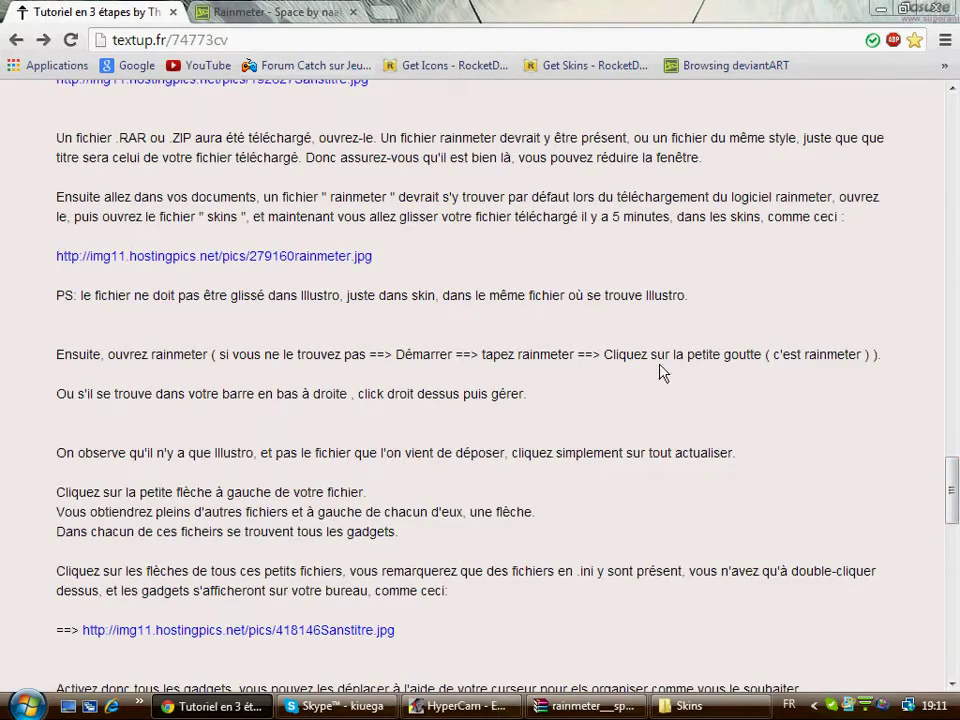
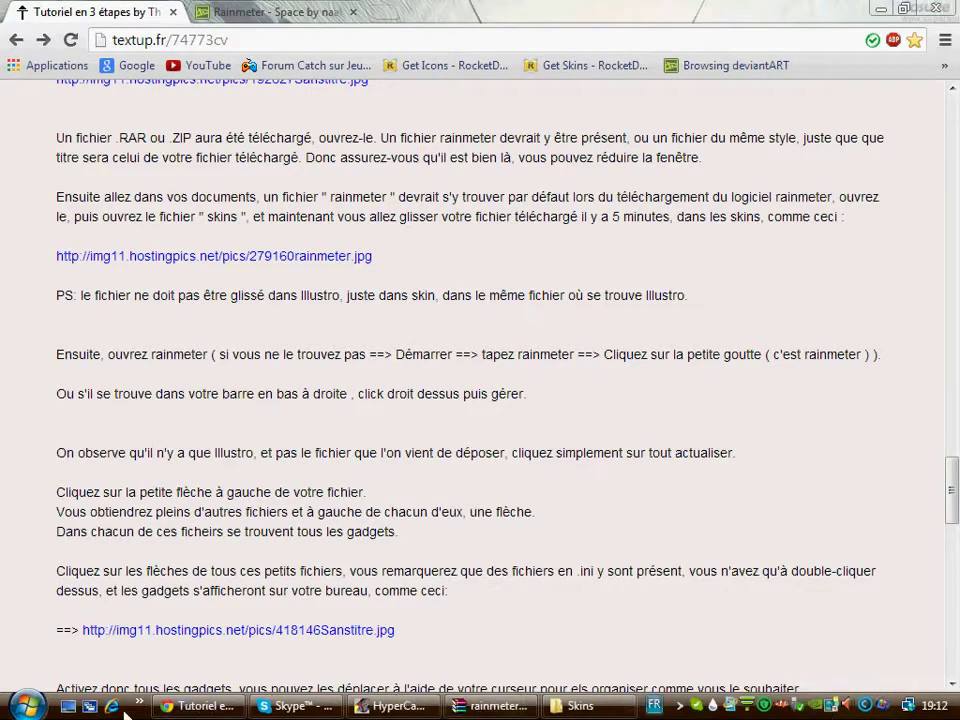
- Search the computer for "rainmeter" and dismiss the results without opening any
{"action": "left_click", "coordinate": [27, 706]}
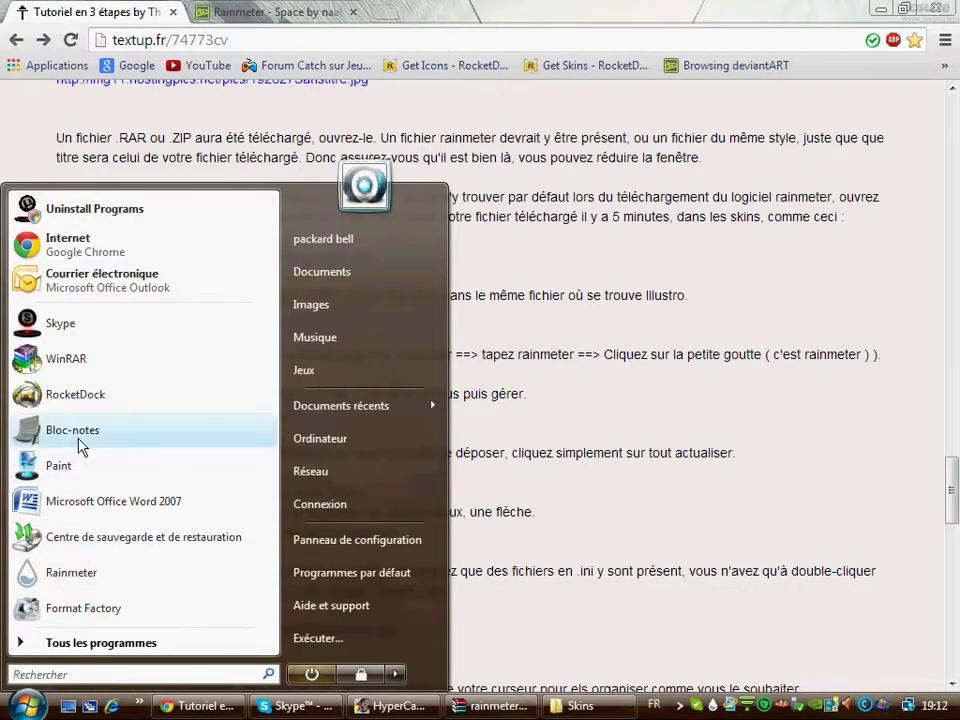
{"action": "type", "text": "rainm"}
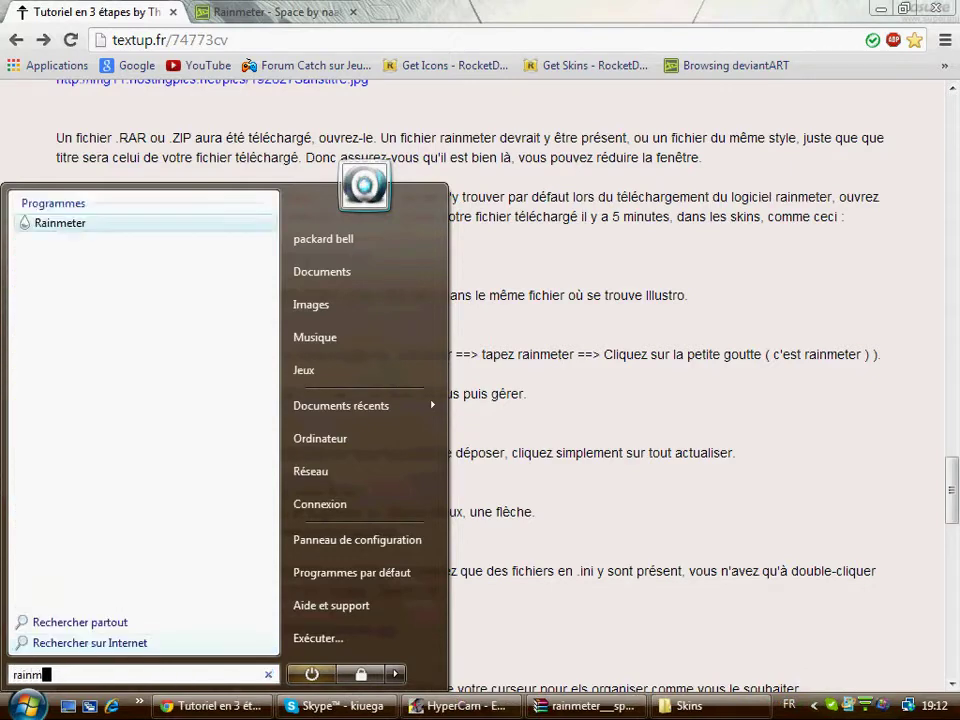
{"action": "type", "text": "eter"}
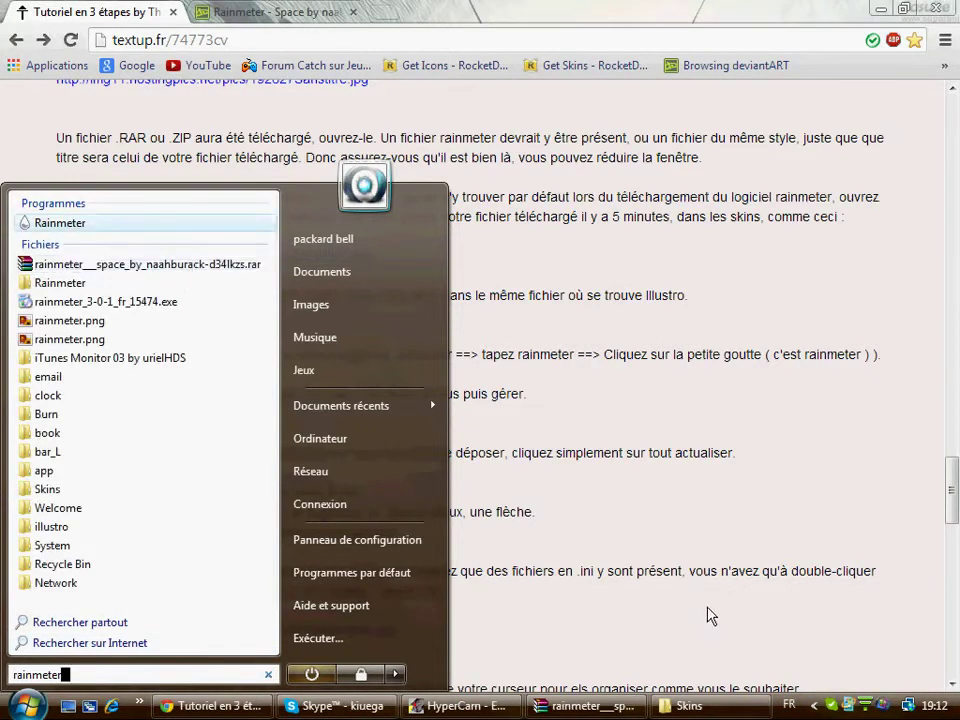
{"action": "left_click", "coordinate": [740, 650]}
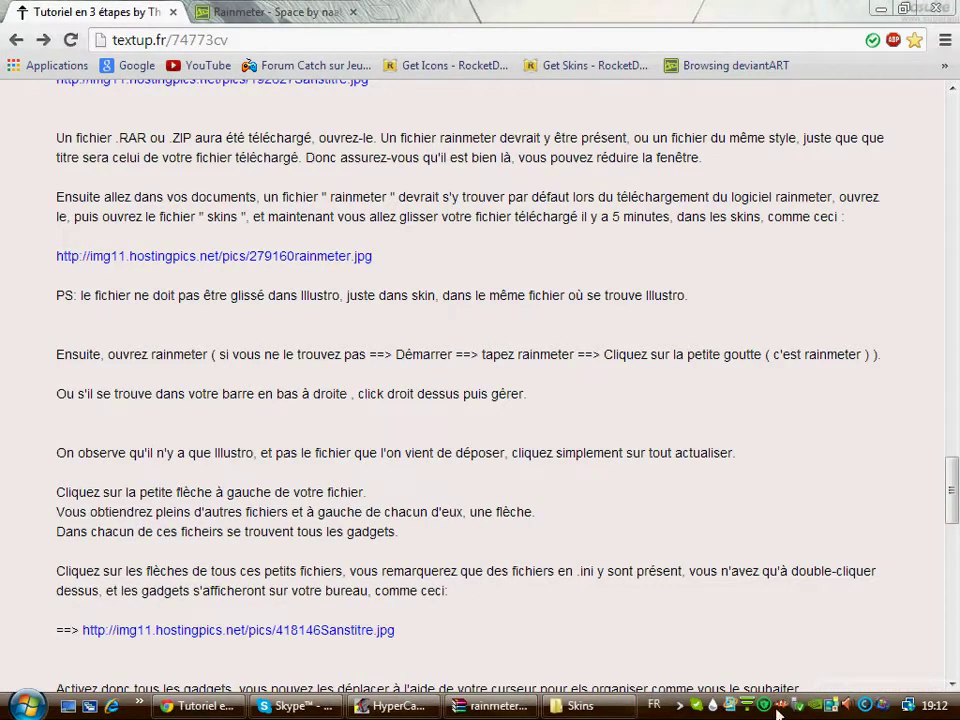
- Open Rainmeter's manager, expand the Space skin's folders and clear the other windows from behind it
{"action": "right_click", "coordinate": [716, 708]}
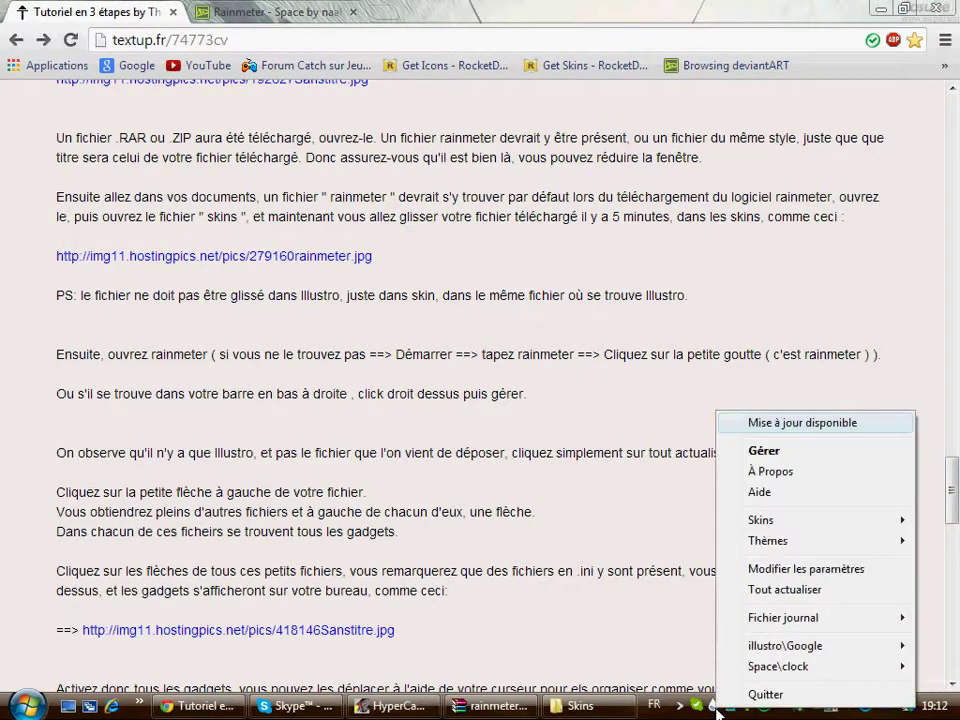
{"action": "left_click", "coordinate": [788, 455]}
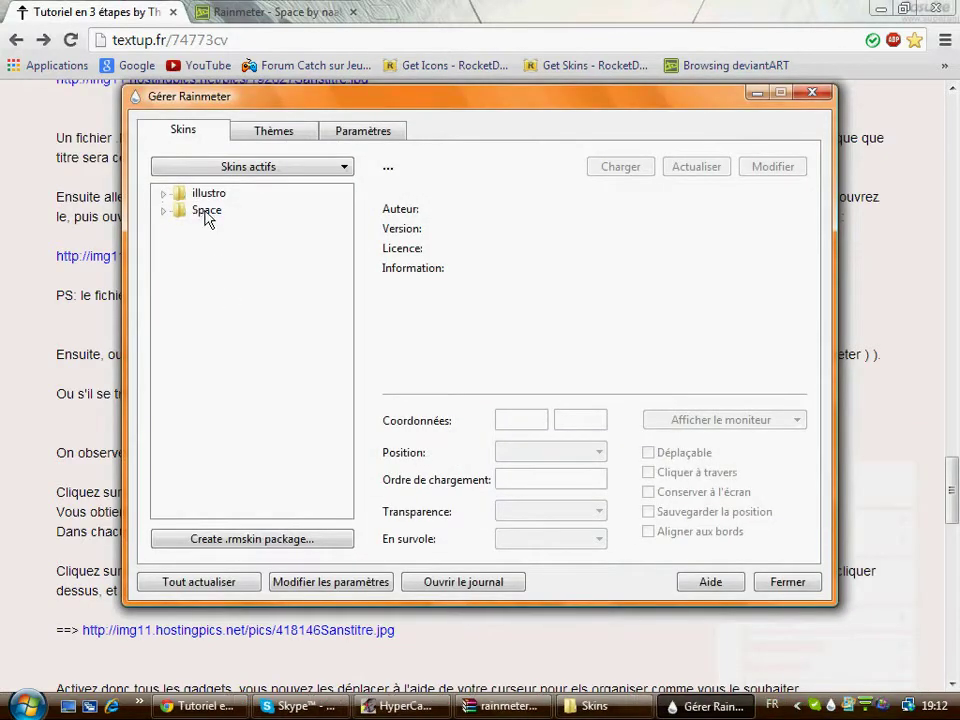
{"action": "left_click", "coordinate": [166, 212]}
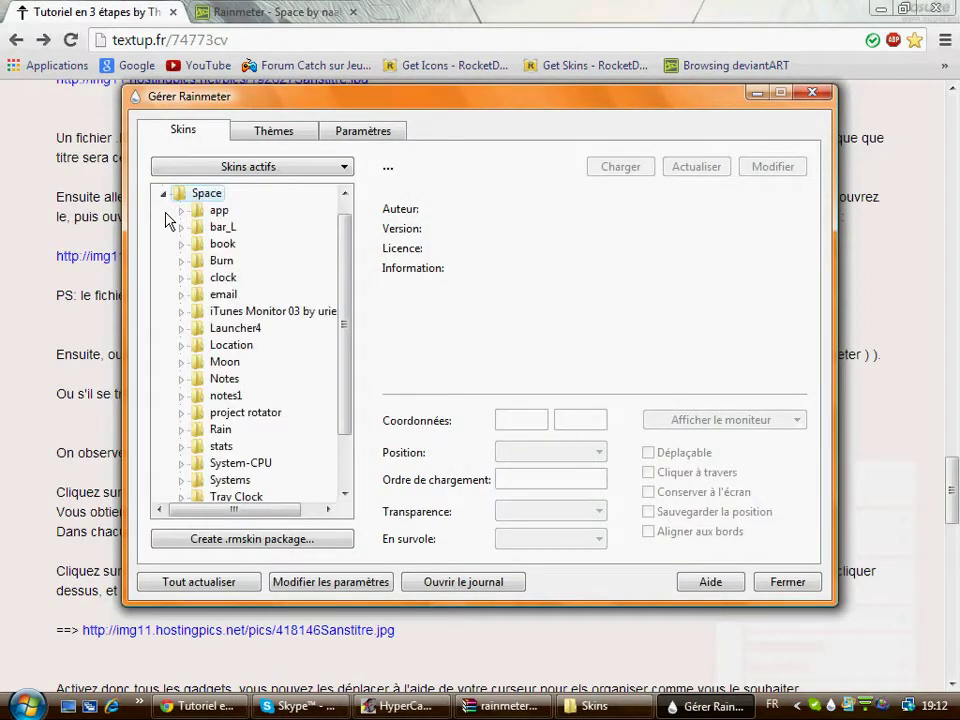
{"action": "left_click", "coordinate": [886, 10]}
{"action": "left_click", "coordinate": [882, 158]}
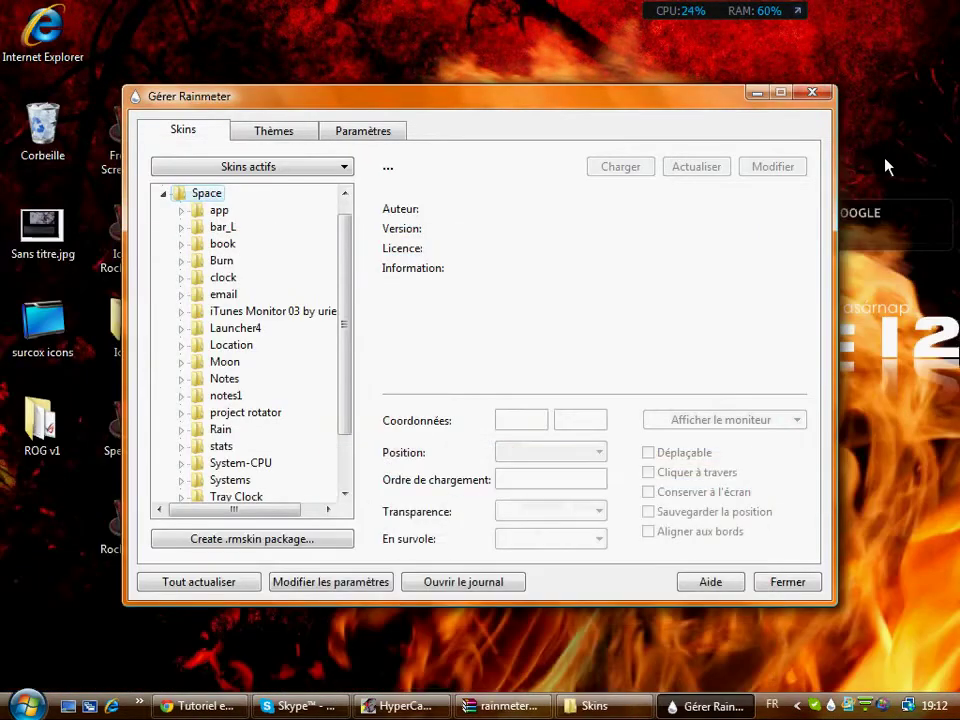
{"action": "mouse_move", "coordinate": [338, 285]}
{"action": "left_mouse_down"}
{"action": "mouse_move", "coordinate": [326, 197]}
{"action": "mouse_move", "coordinate": [322, 344]}
{"action": "left_mouse_up"}
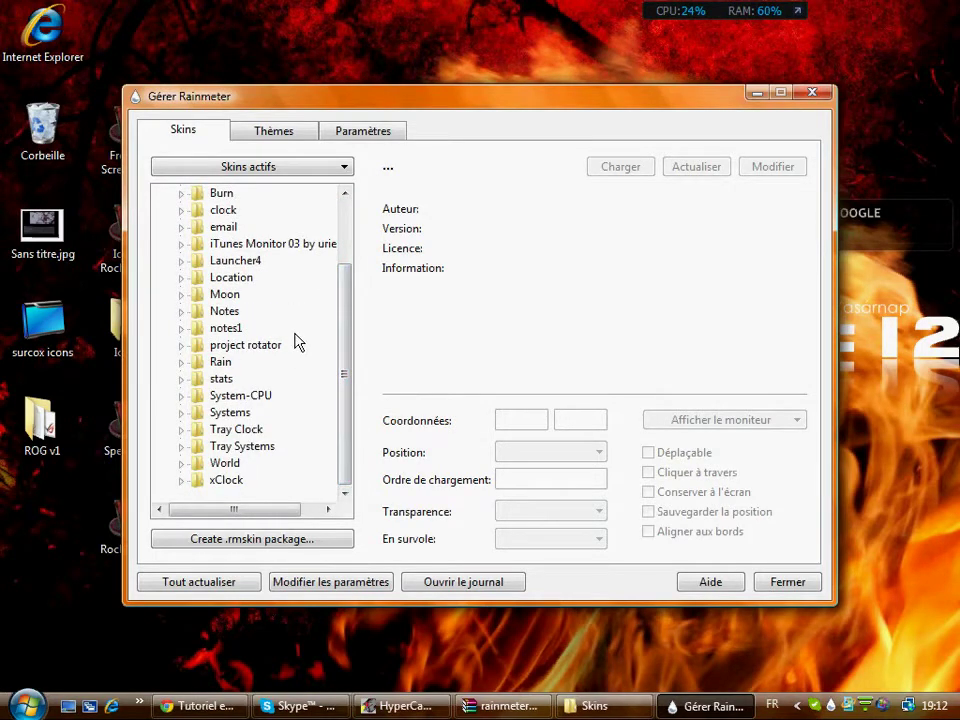
- Load the Rain-Icon.ini gadget from the Space skin's Rain folder and unload it again
{"action": "left_click", "coordinate": [181, 362]}
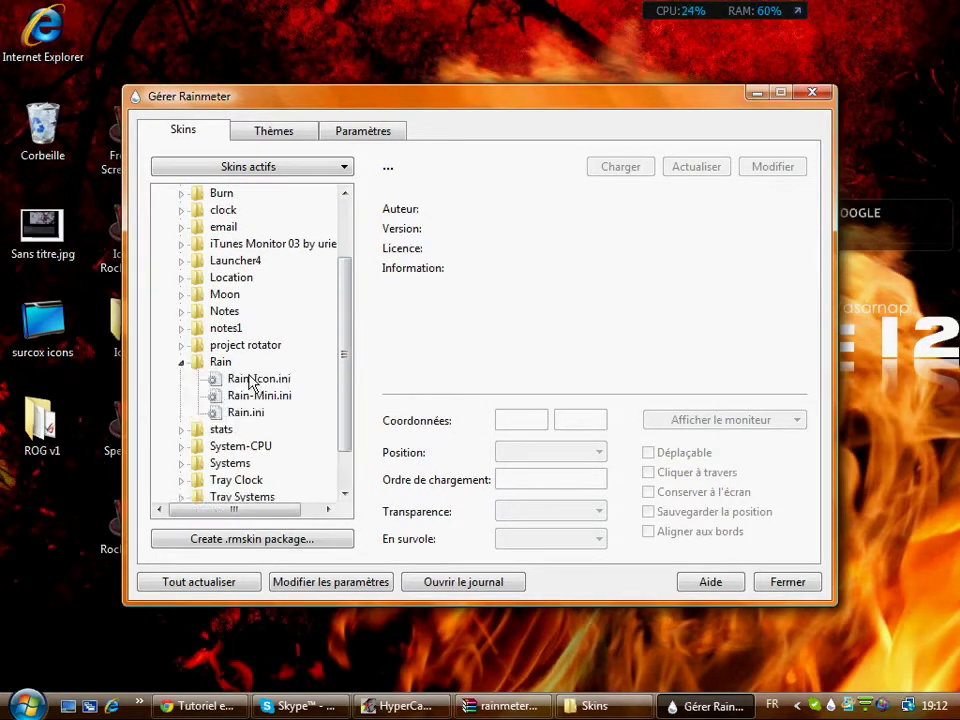
{"action": "left_click", "coordinate": [251, 381]}
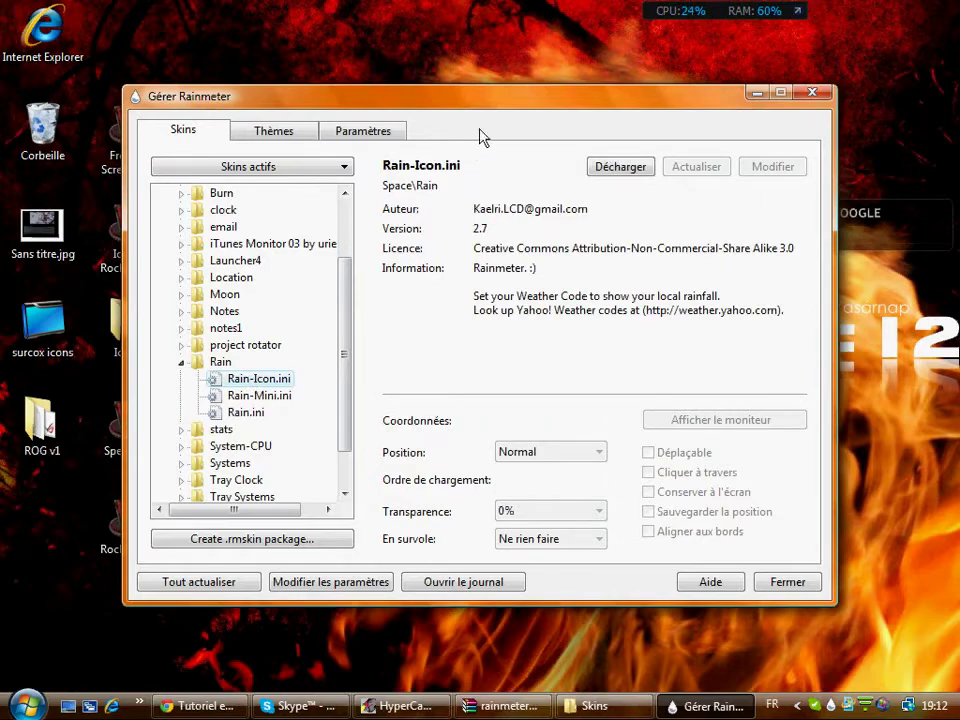
{"action": "left_click_drag", "start_coordinate": [490, 97], "coordinate": [541, 203]}
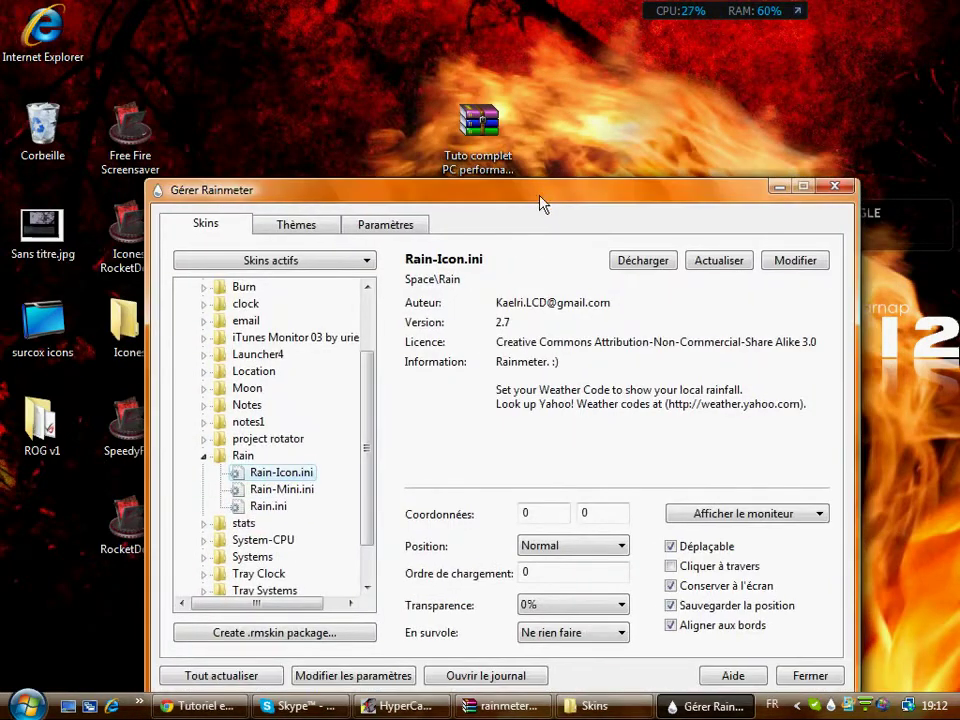
{"action": "double_click", "coordinate": [275, 476]}
- Load the Moon.ini gadget from the Space skin's Moon folder and unload it again
{"action": "left_click", "coordinate": [255, 390]}
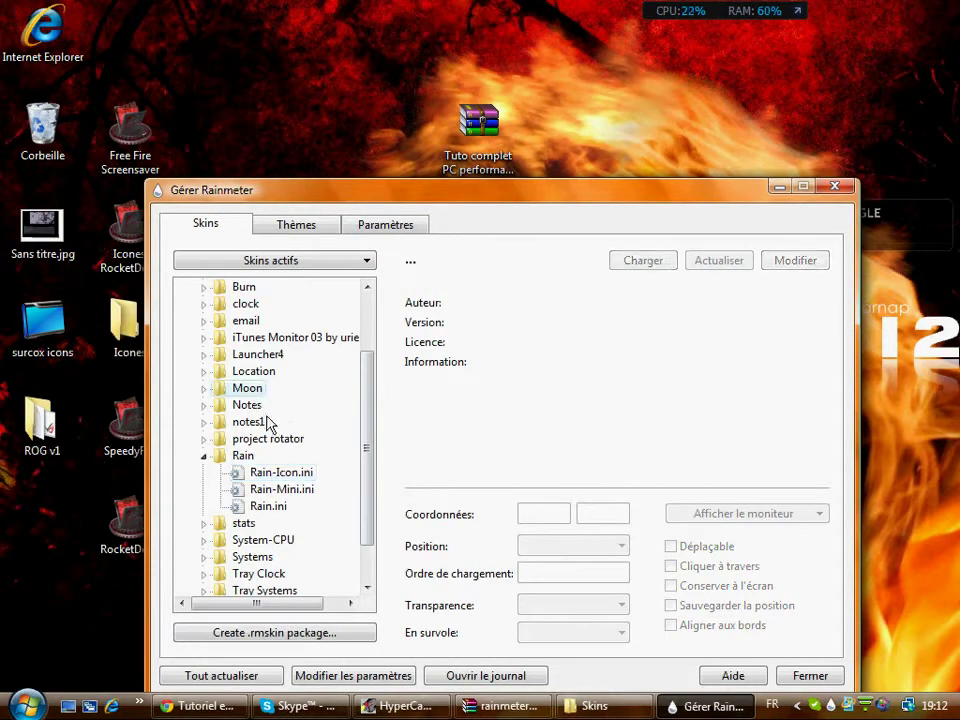
{"action": "left_click", "coordinate": [203, 389]}
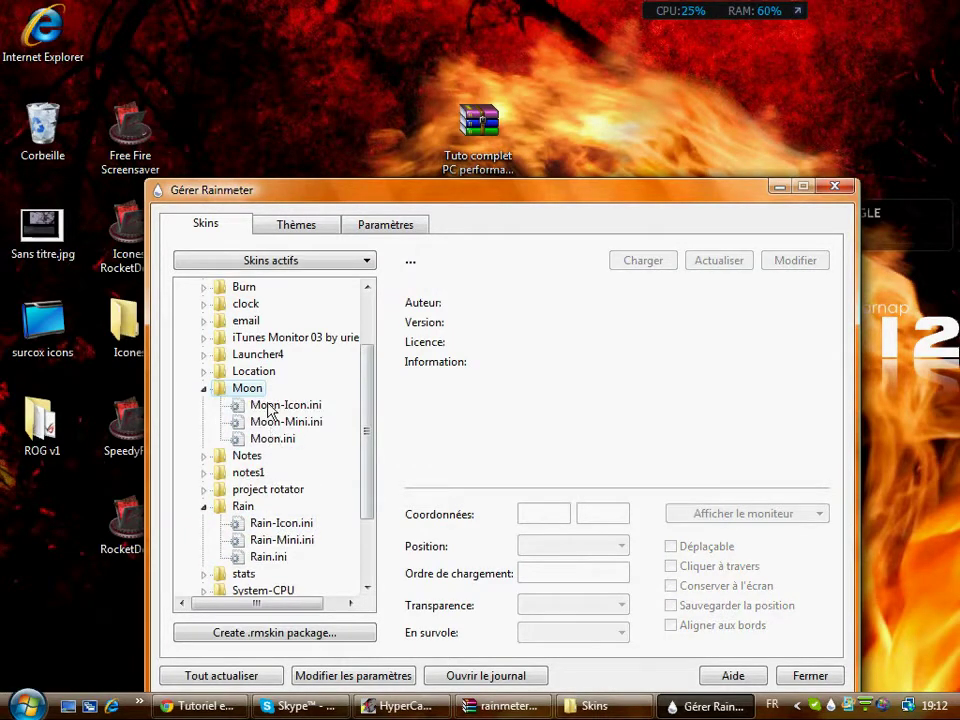
{"action": "left_click", "coordinate": [280, 449]}
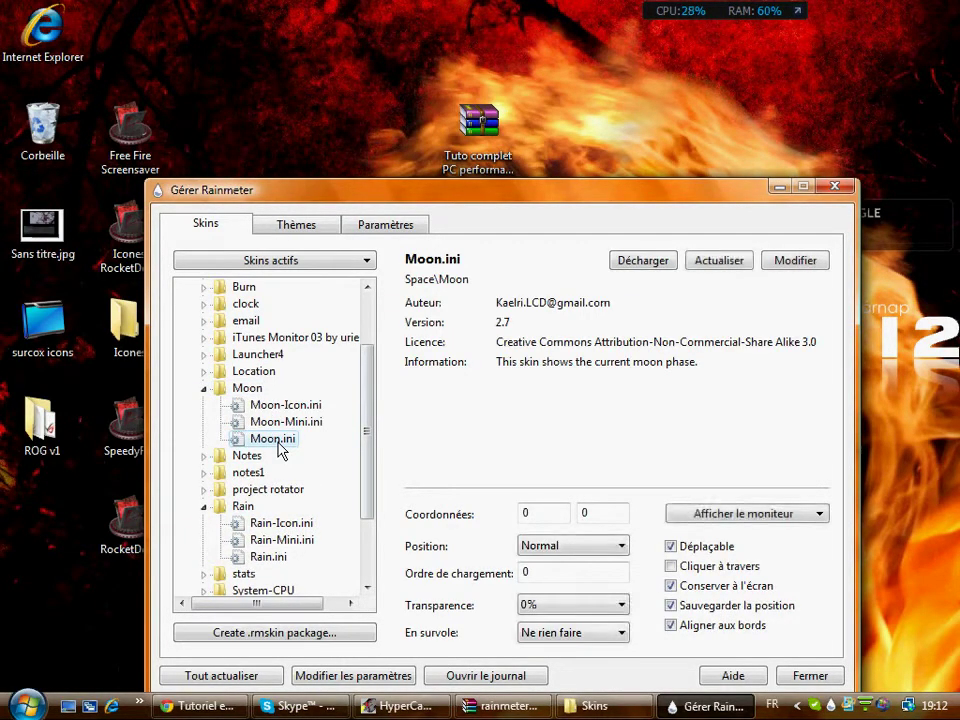
{"action": "mouse_move", "coordinate": [458, 200]}
{"action": "left_mouse_down"}
{"action": "mouse_move", "coordinate": [465, 527]}
{"action": "mouse_move", "coordinate": [456, 184]}
{"action": "left_mouse_up"}
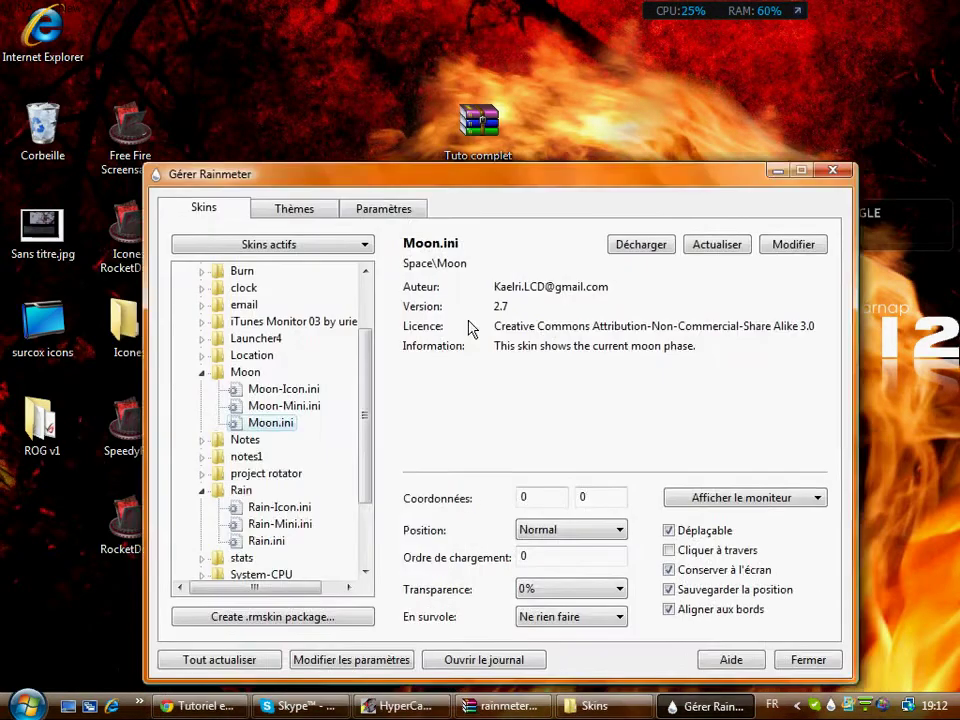
{"action": "double_click", "coordinate": [258, 377]}
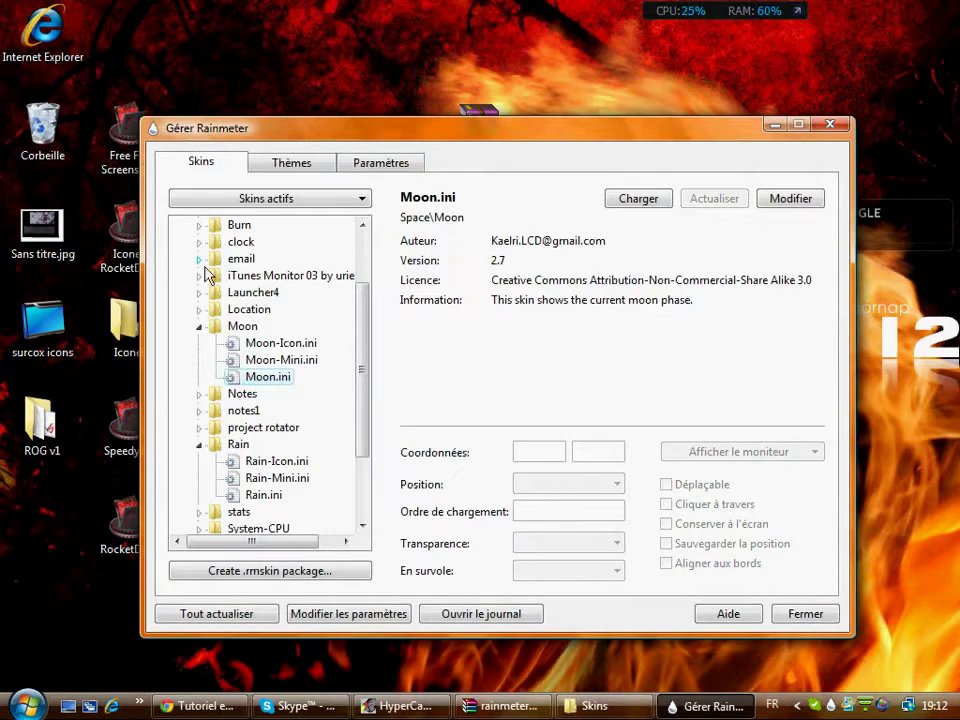
- Load email.ini from the Space skin's email folder and move the unread mail gadget to about coordinates 243, 17, clear of the desktop icons
{"action": "left_click", "coordinate": [199, 258]}
{"action": "double_click", "coordinate": [235, 275]}
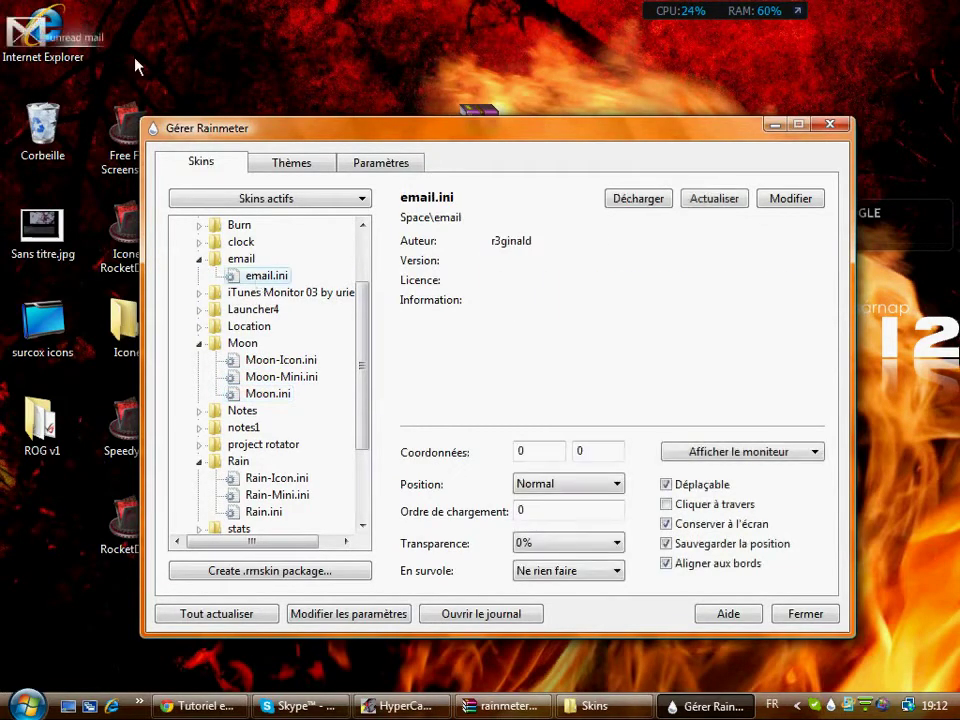
{"action": "left_click_drag", "start_coordinate": [98, 42], "coordinate": [326, 60]}
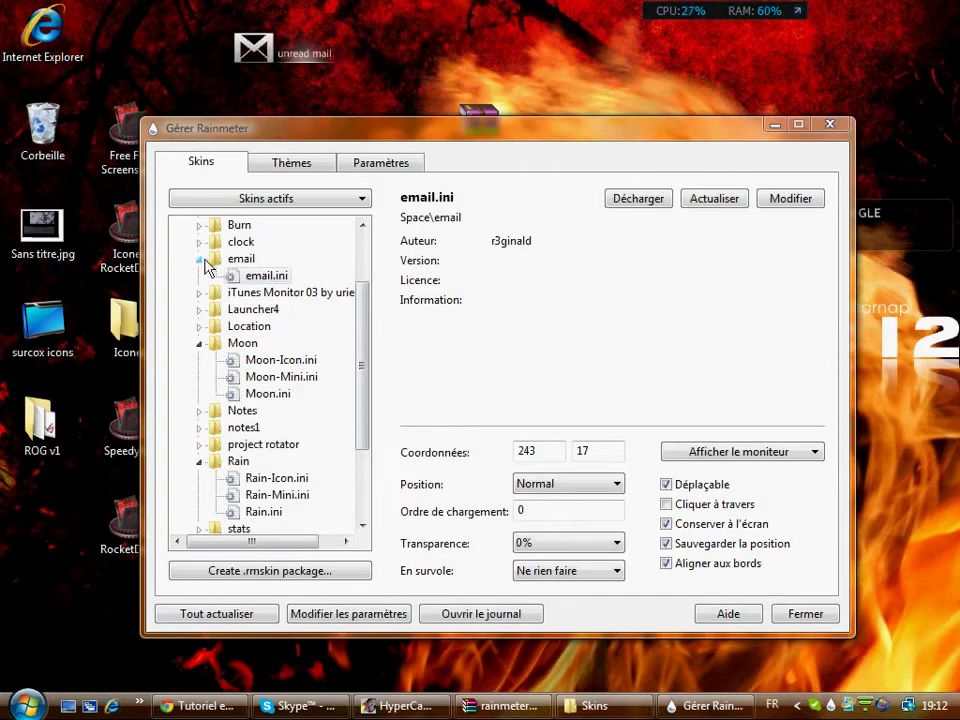
- Expand the Space skin's clock folder, then unload and reload the m_clock.ini gadget
{"action": "left_click", "coordinate": [200, 242]}
{"action": "left_click", "coordinate": [263, 259]}
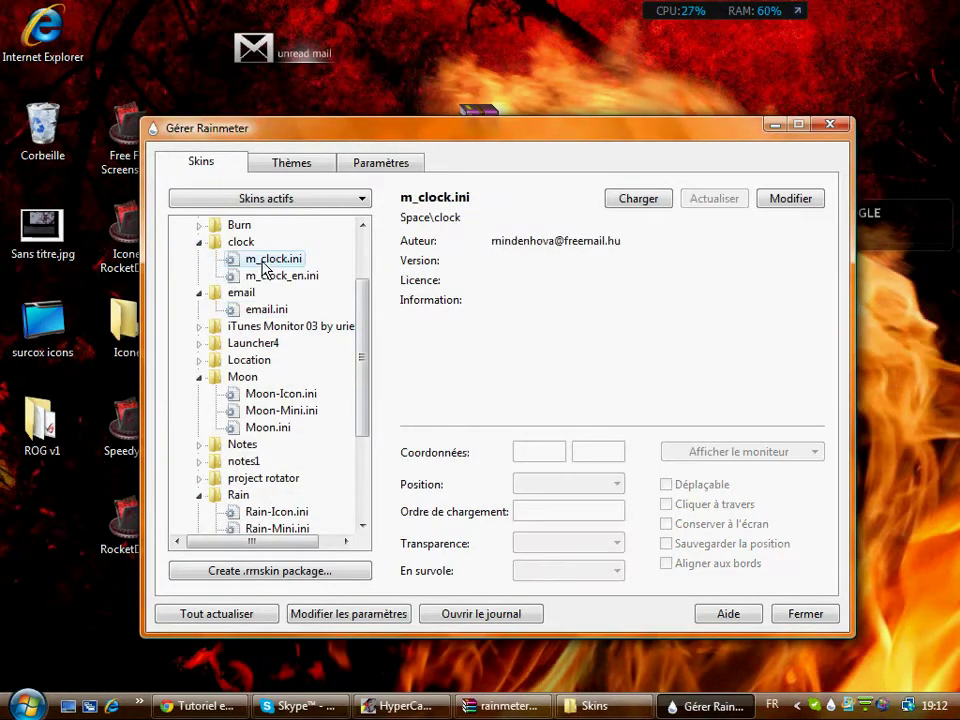
{"action": "double_click", "coordinate": [271, 262]}
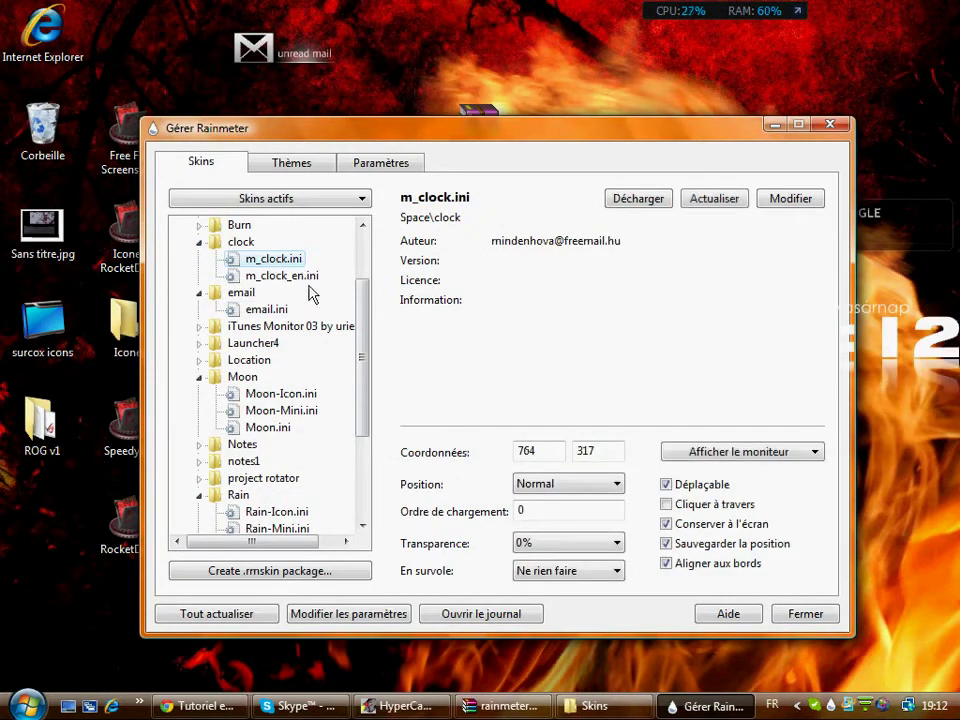
- Switch the desktop clock to the English m_clock_en.ini variant, uncover it for comparison, and switch back to m_clock.ini
{"action": "double_click", "coordinate": [284, 276]}
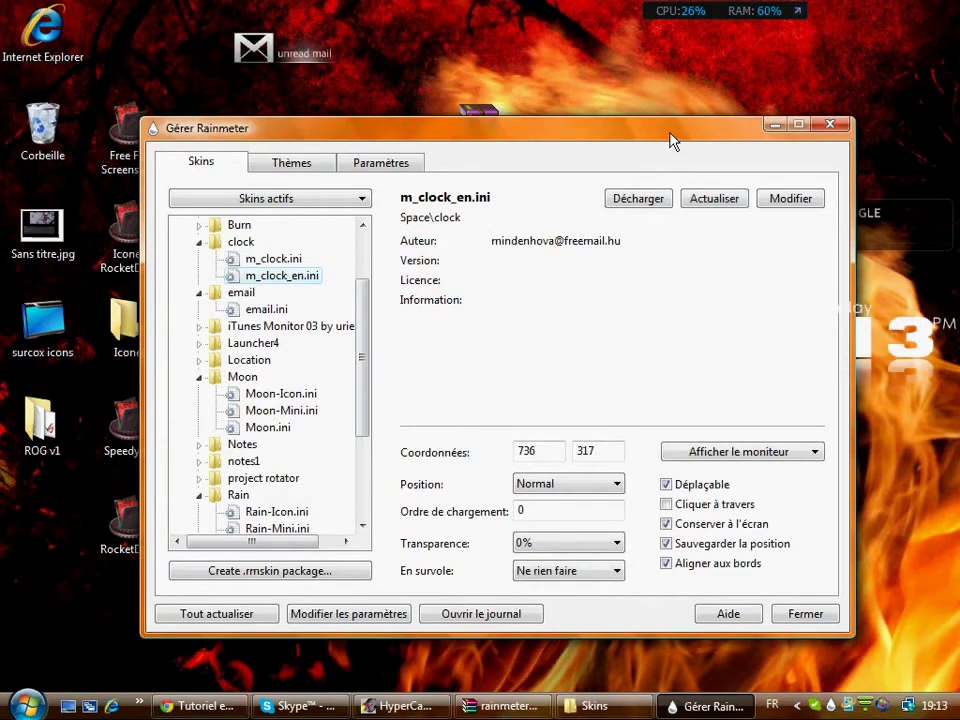
{"action": "left_click_drag", "start_coordinate": [671, 135], "coordinate": [485, 173]}
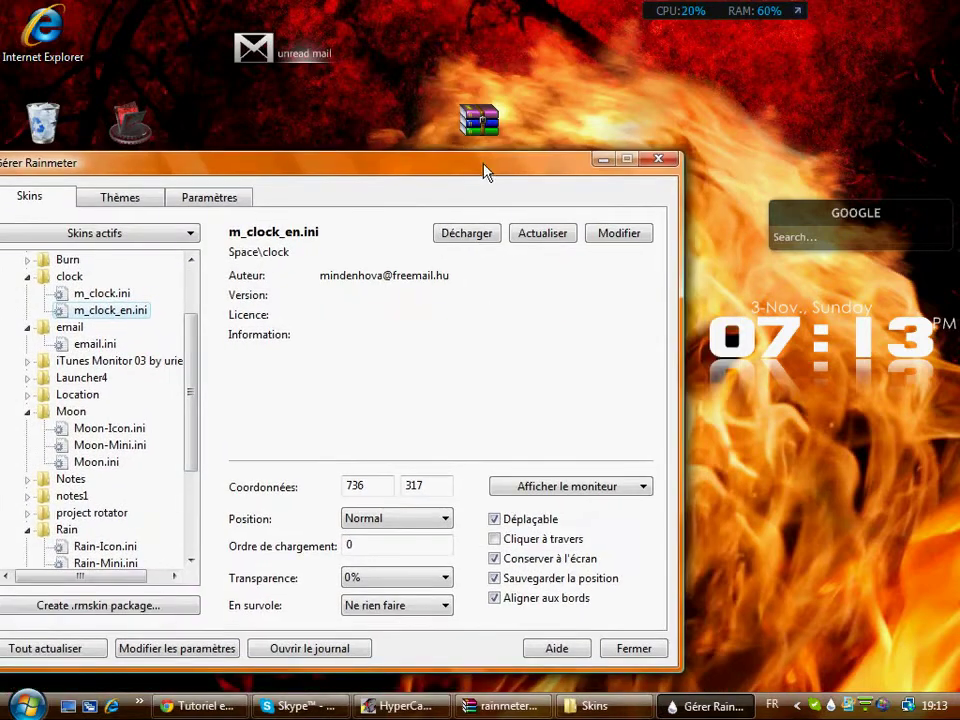
{"action": "double_click", "coordinate": [100, 293]}
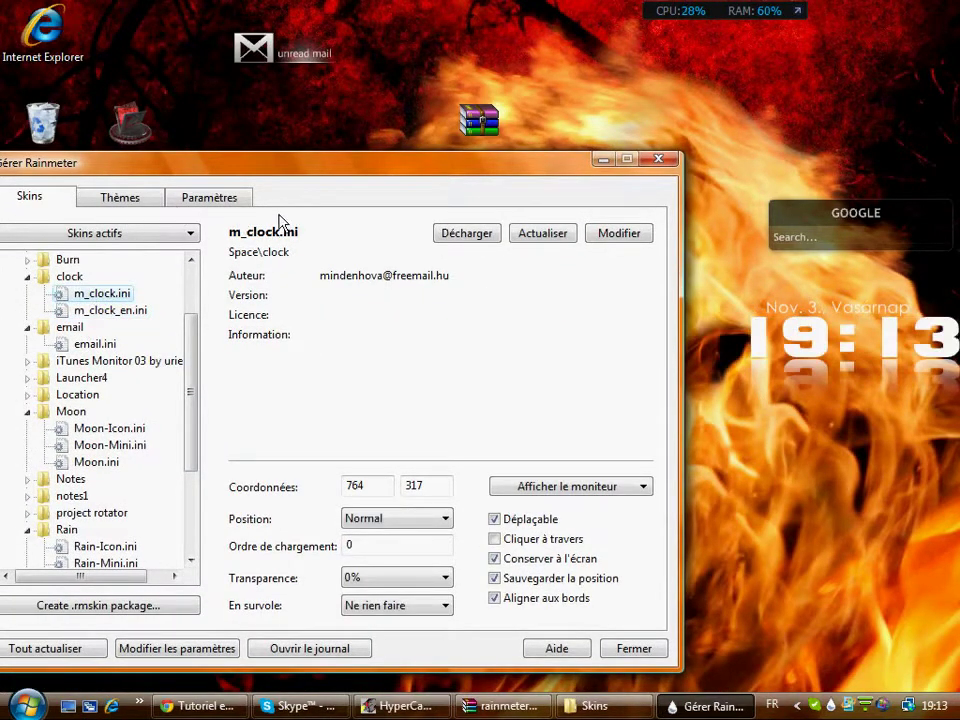
- Load icons.ini from the Space skin's Burn folder and move the icon bar to about coordinates 243, 0, above the mail gadget
{"action": "left_click_drag", "start_coordinate": [347, 172], "coordinate": [504, 149]}
{"action": "left_click", "coordinate": [185, 237]}
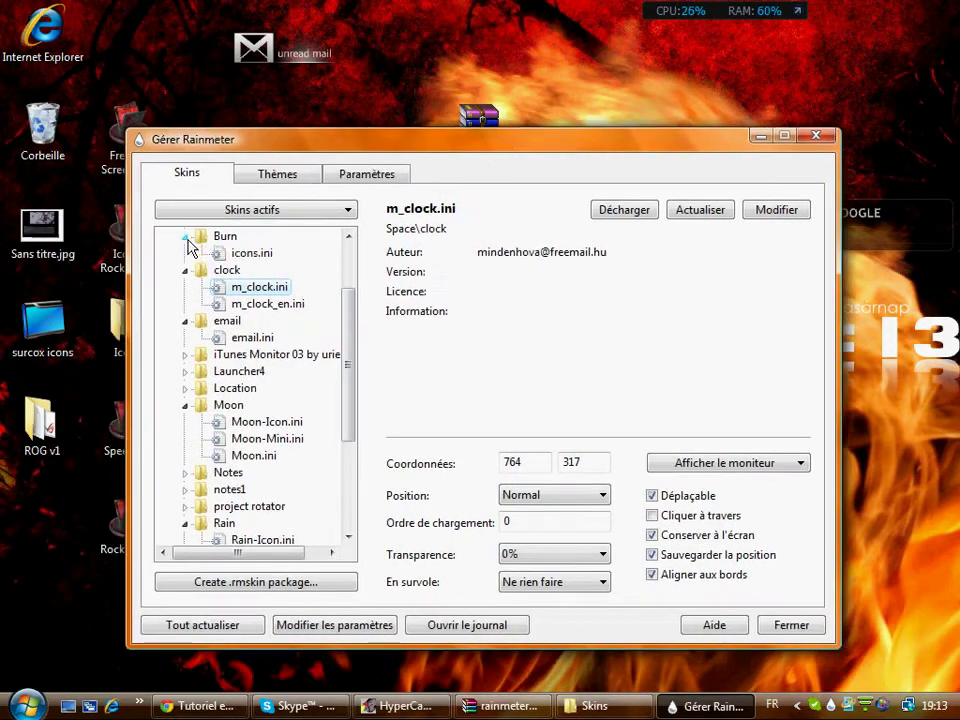
{"action": "double_click", "coordinate": [252, 254]}
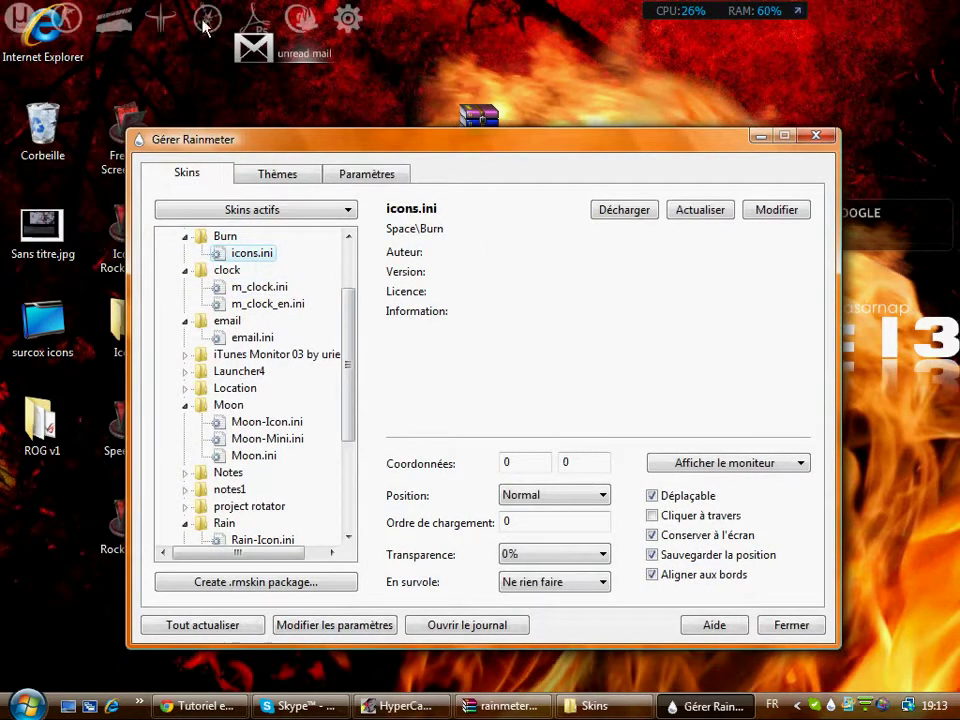
{"action": "left_click_drag", "start_coordinate": [347, 30], "coordinate": [577, 33]}
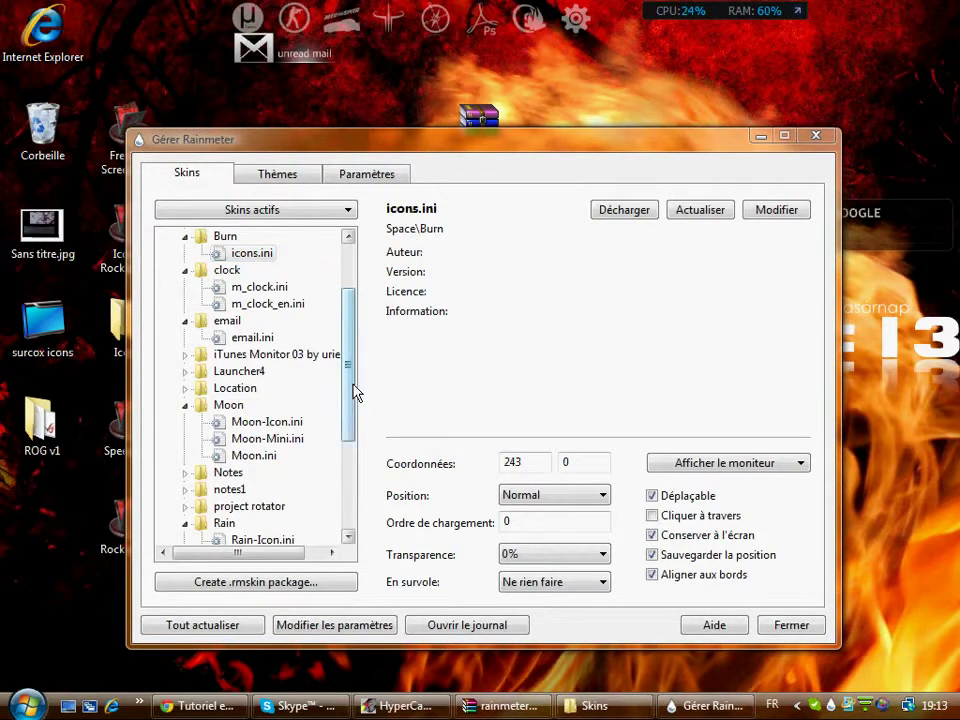
- Load the World.ini gadget from the Space skin's World folder, try to move it, and unload it again
{"action": "left_click_drag", "start_coordinate": [355, 392], "coordinate": [350, 478]}
{"action": "left_click", "coordinate": [190, 507]}
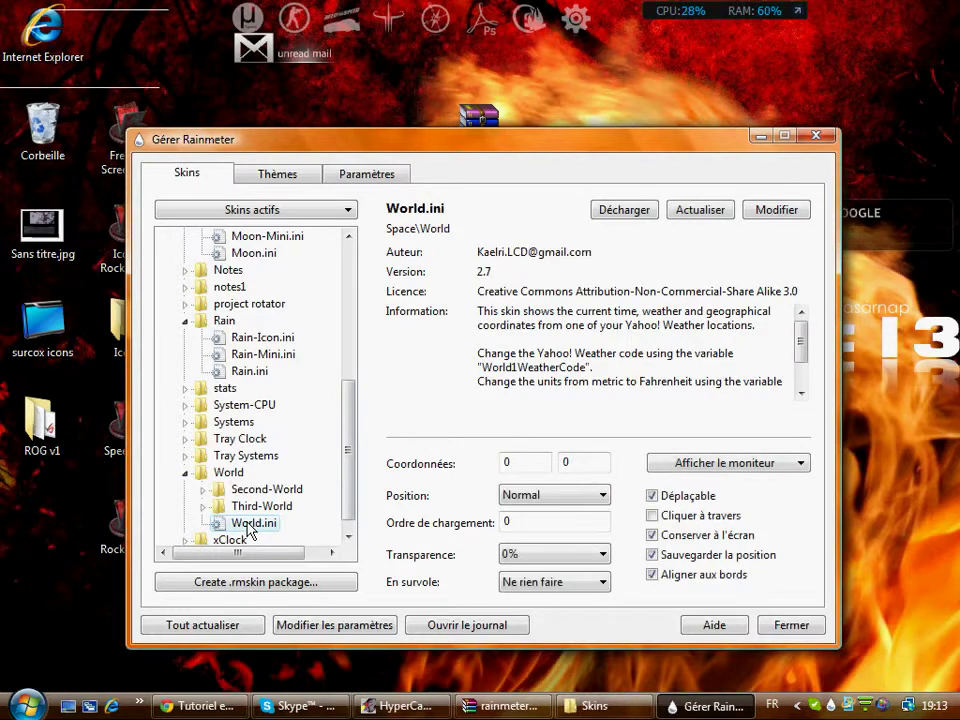
{"action": "left_click", "coordinate": [160, 9]}
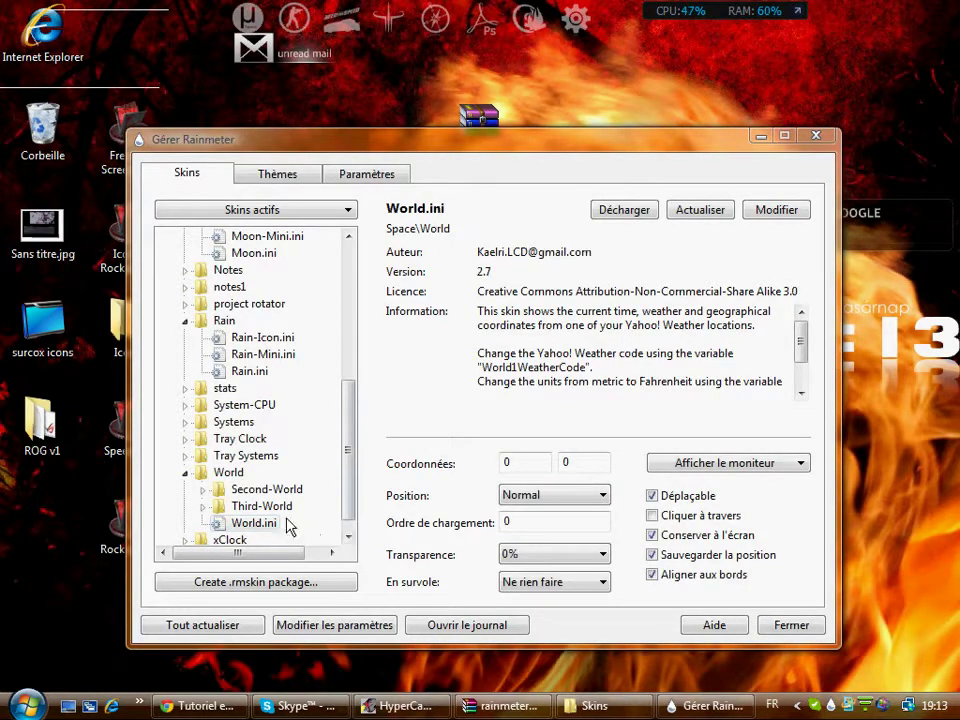
{"action": "left_click", "coordinate": [686, 211]}
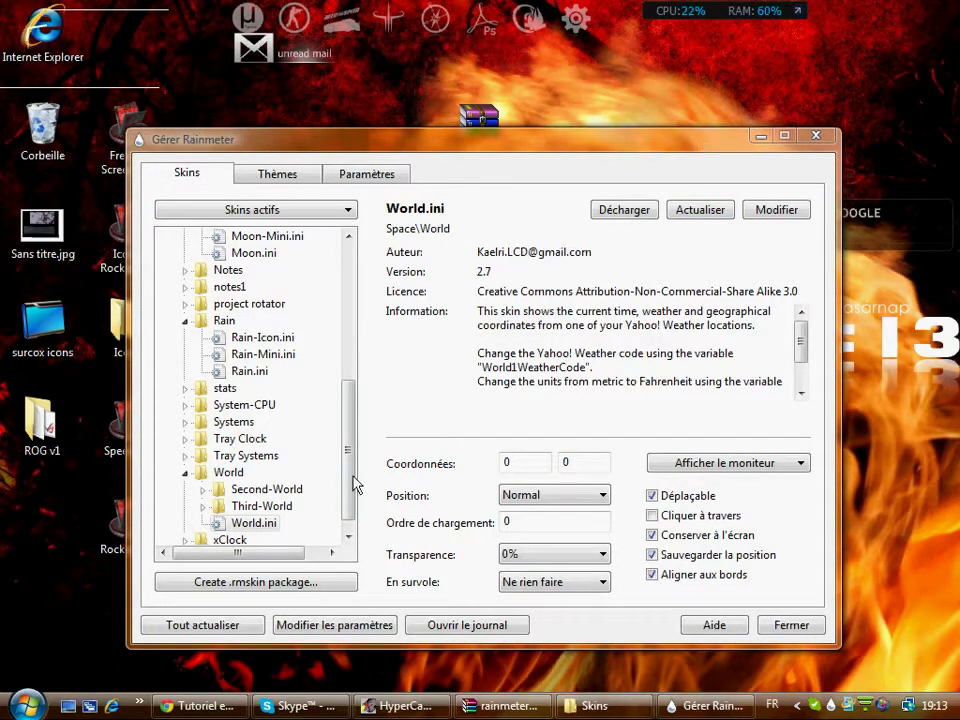
{"action": "left_click", "coordinate": [591, 212]}
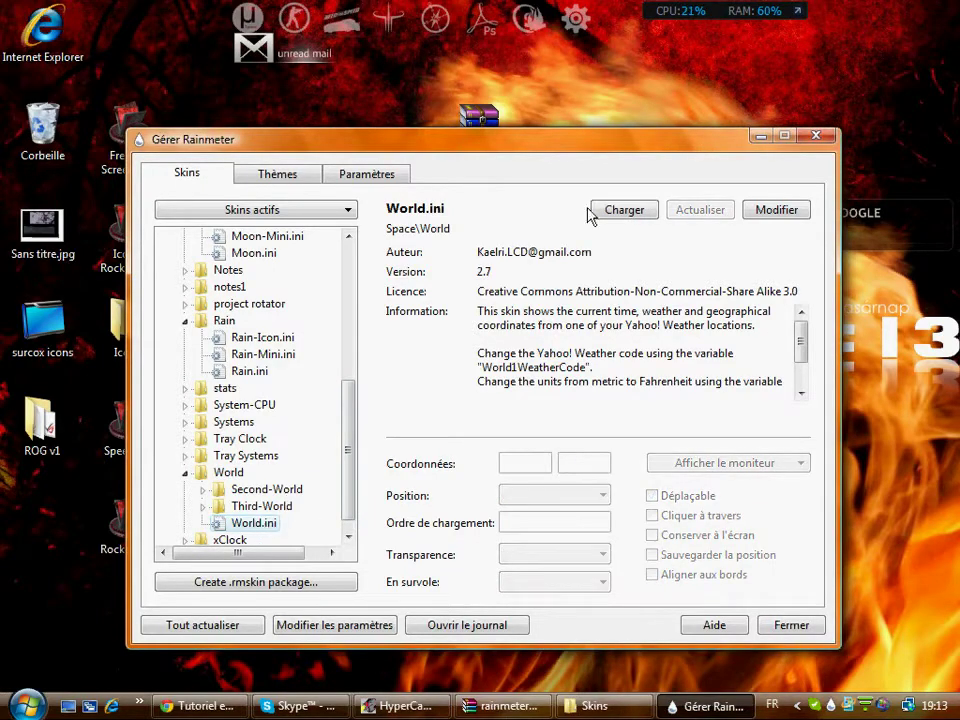
- Minimise Rainmeter's manager and unload the Burn icon bar and the unread mail gadget directly from the desktop
{"action": "left_click", "coordinate": [761, 138]}
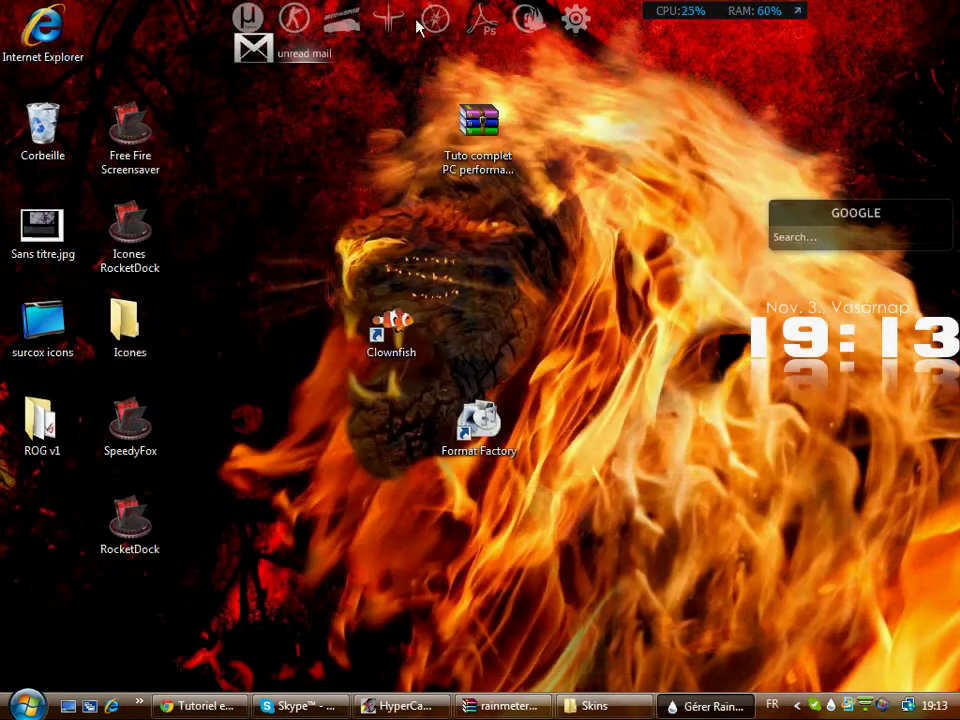
{"action": "right_click", "coordinate": [578, 27]}
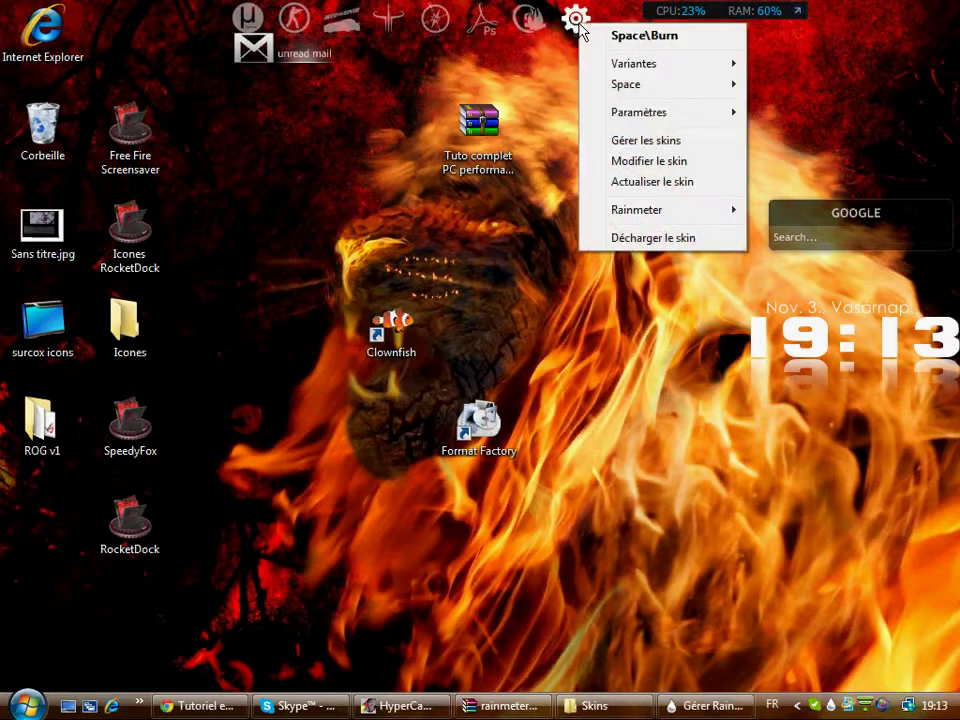
{"action": "left_click", "coordinate": [598, 239]}
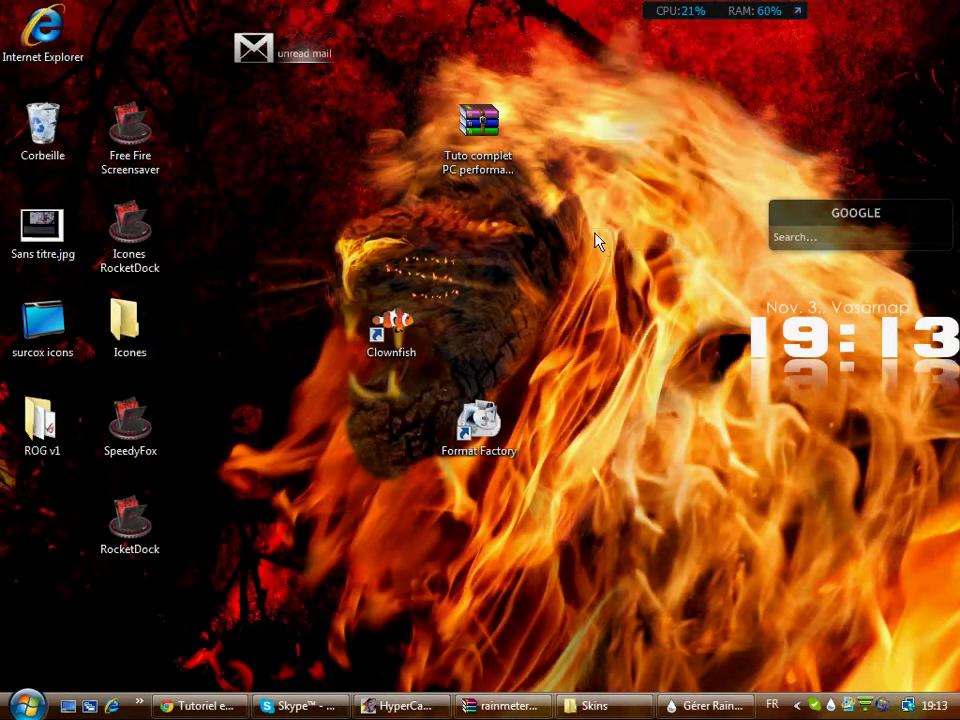
{"action": "right_click", "coordinate": [287, 53]}
{"action": "left_click", "coordinate": [338, 266]}
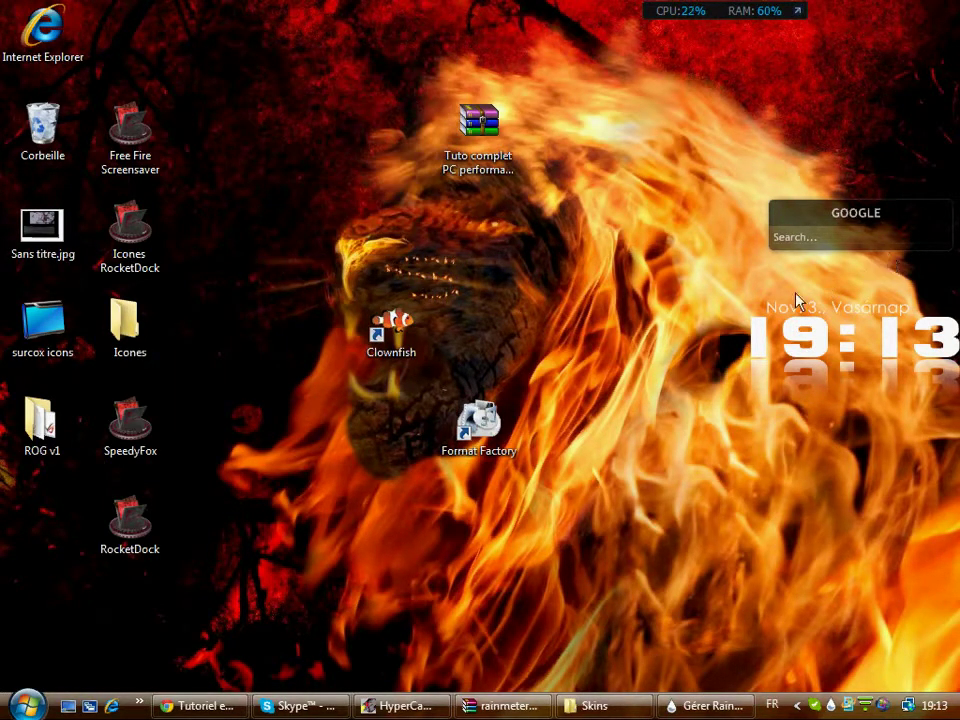
- Reopen Rainmeter's manager, review the Rain, Moon, email and Burn gadget entries without loading any, and close the manager
{"action": "left_click", "coordinate": [680, 705]}
{"action": "left_click", "coordinate": [248, 372]}
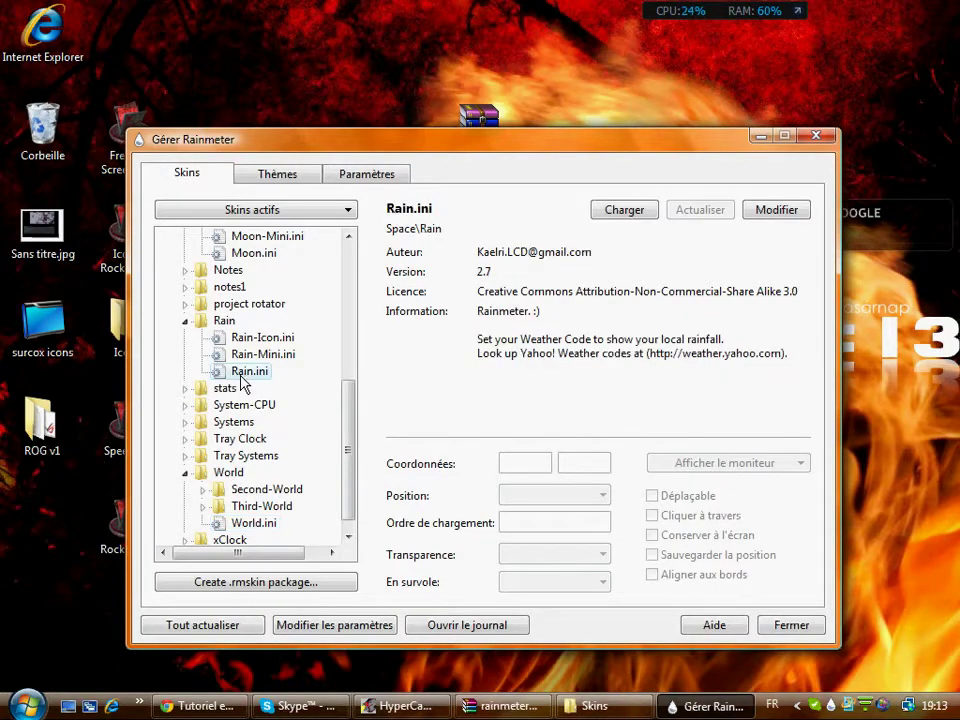
{"action": "left_click", "coordinate": [245, 354]}
{"action": "left_click", "coordinate": [250, 337]}
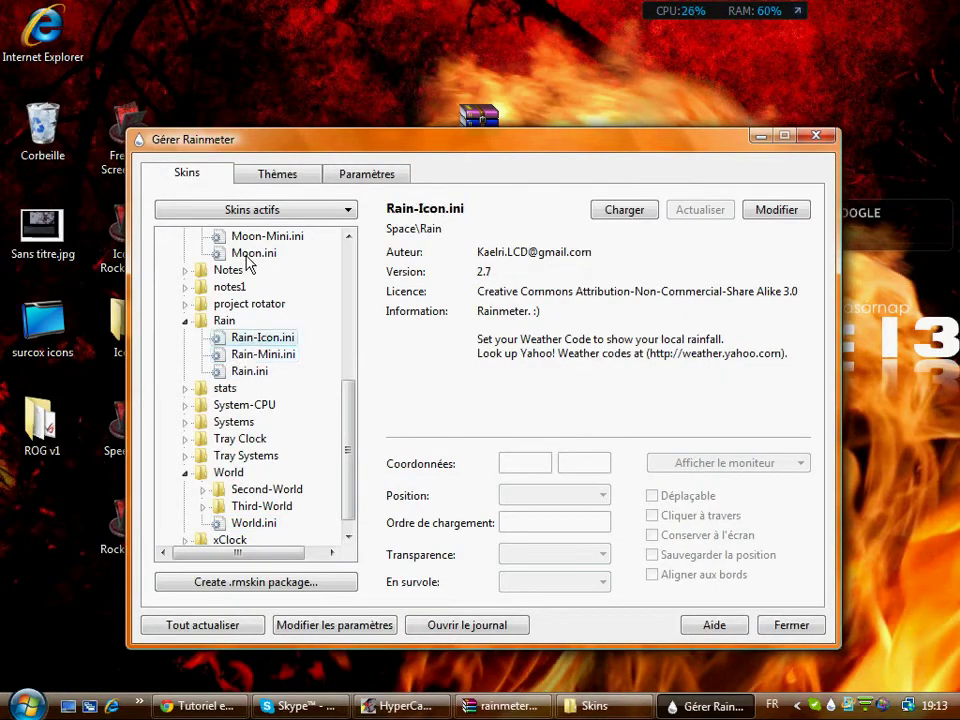
{"action": "left_click", "coordinate": [252, 253]}
{"action": "left_click", "coordinate": [266, 236]}
{"action": "left_click_drag", "start_coordinate": [349, 446], "coordinate": [344, 334]}
{"action": "left_click", "coordinate": [240, 358]}
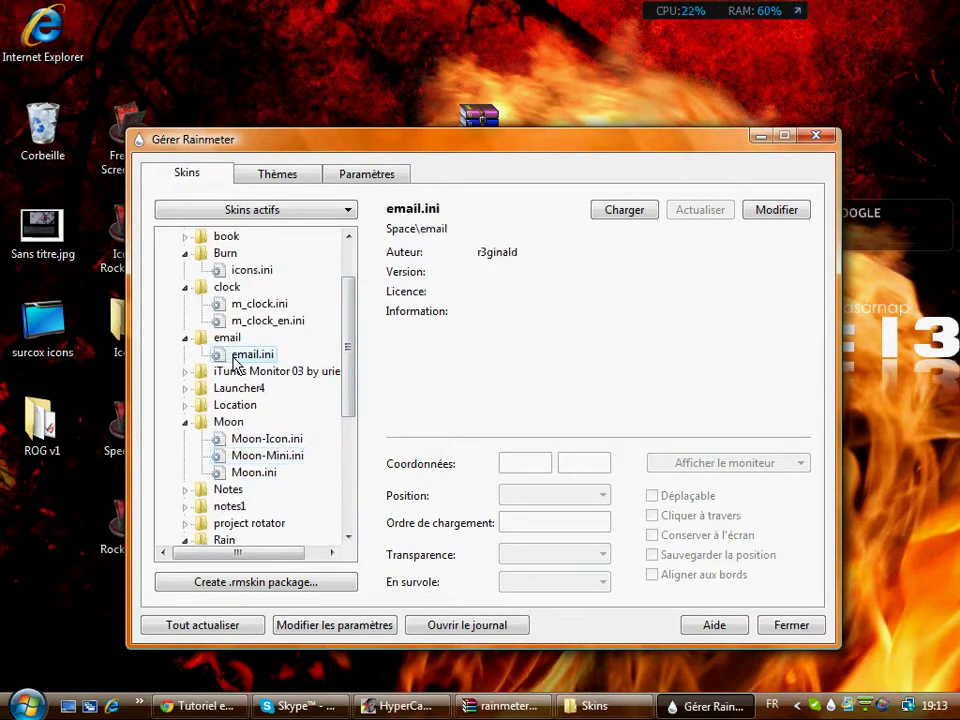
{"action": "left_click", "coordinate": [245, 269]}
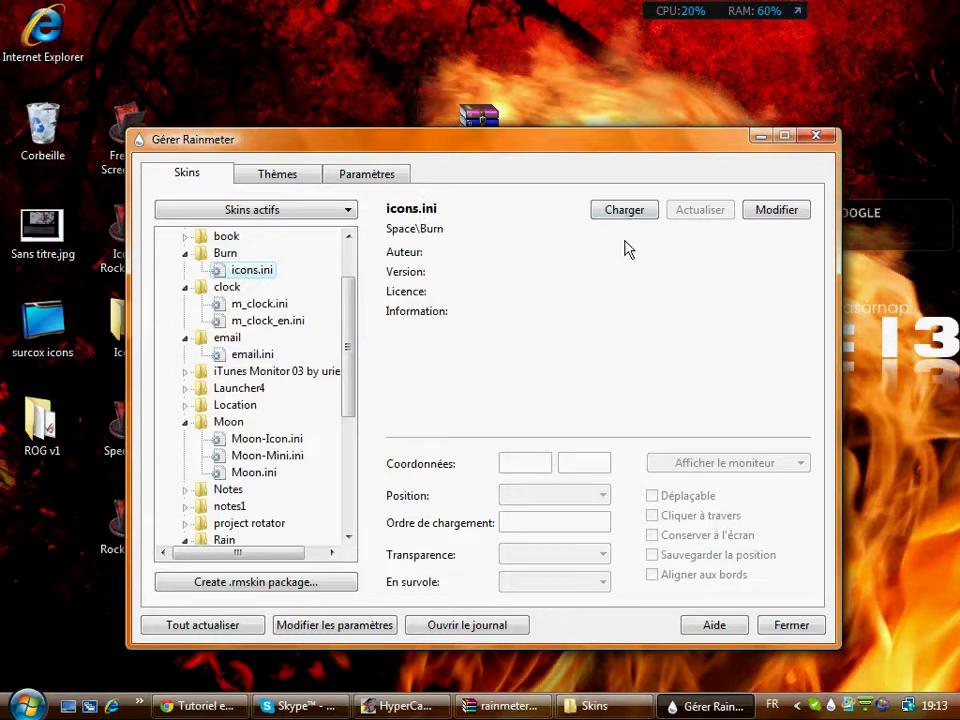
{"action": "left_click", "coordinate": [815, 140]}
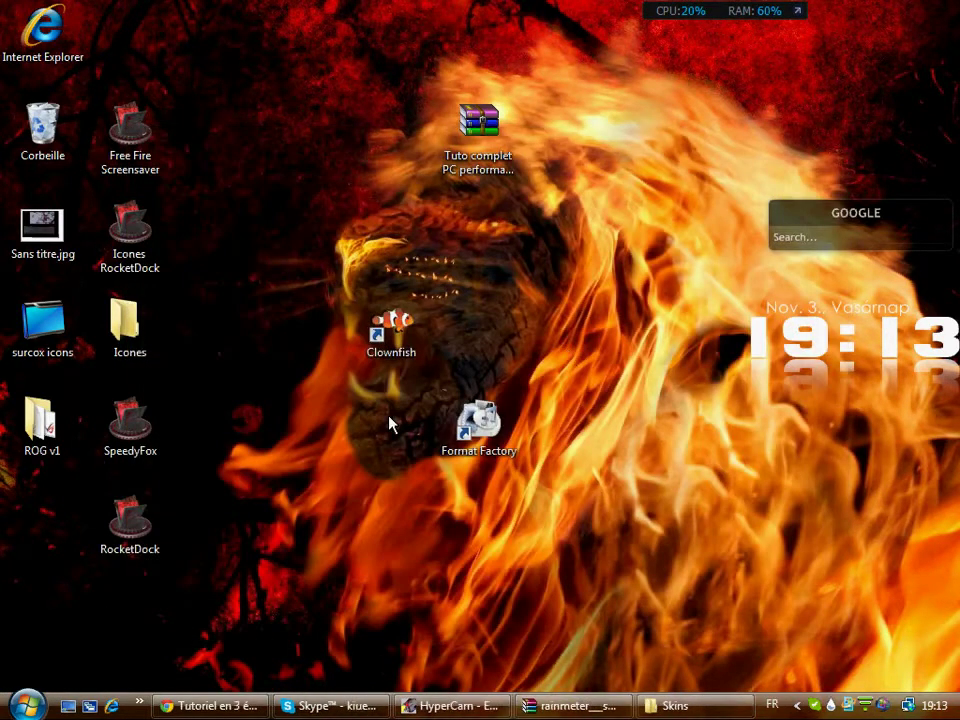
- Return to deviantART's rainmeter search results in the browser and open the J.A.R.V.I.S. Rainmeter Desktop page
{"action": "left_click", "coordinate": [246, 703]}
{"action": "left_click", "coordinate": [246, 14]}
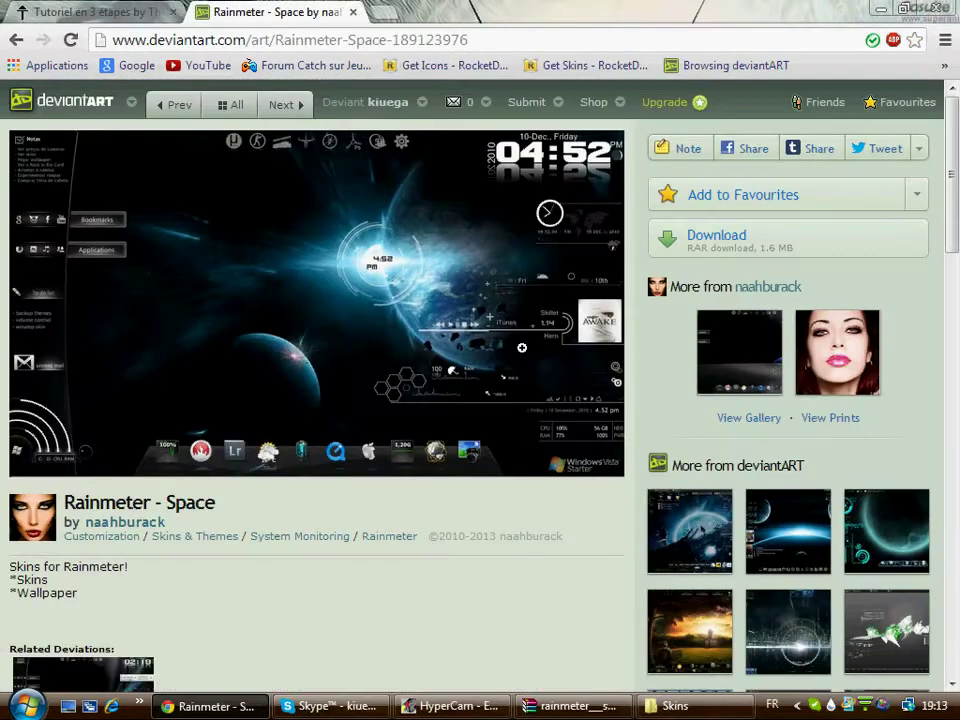
{"action": "left_click", "coordinate": [16, 38]}
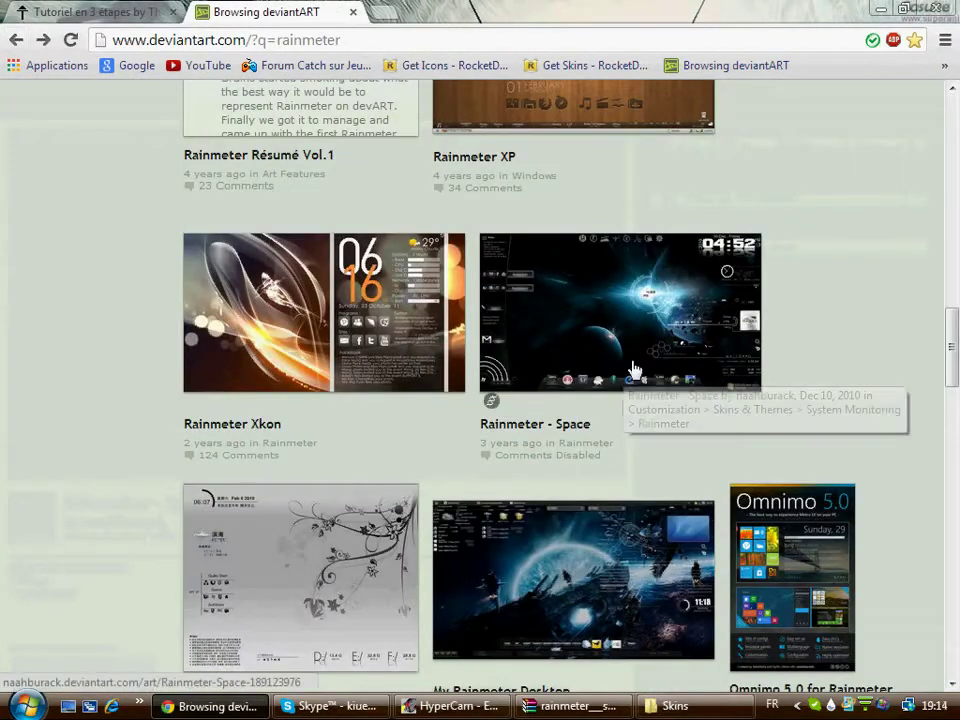
{"action": "scroll", "coordinate": [700, 367], "scroll_direction": "up", "scroll_amount": 2}
{"action": "scroll", "coordinate": [760, 365], "scroll_direction": "up", "scroll_amount": 5}
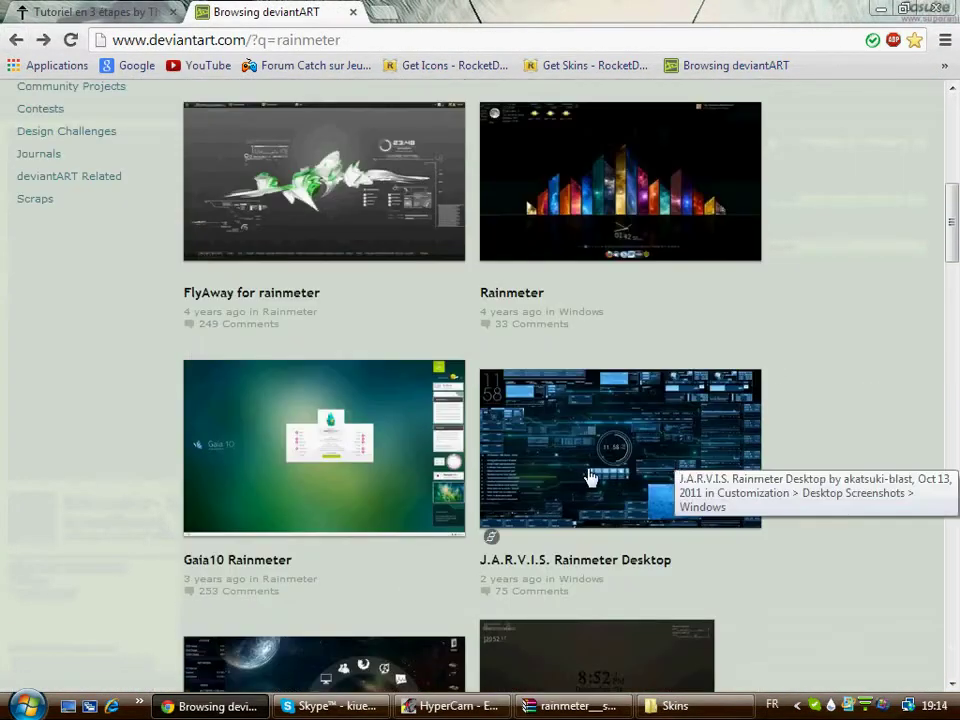
{"action": "left_click", "coordinate": [590, 477]}
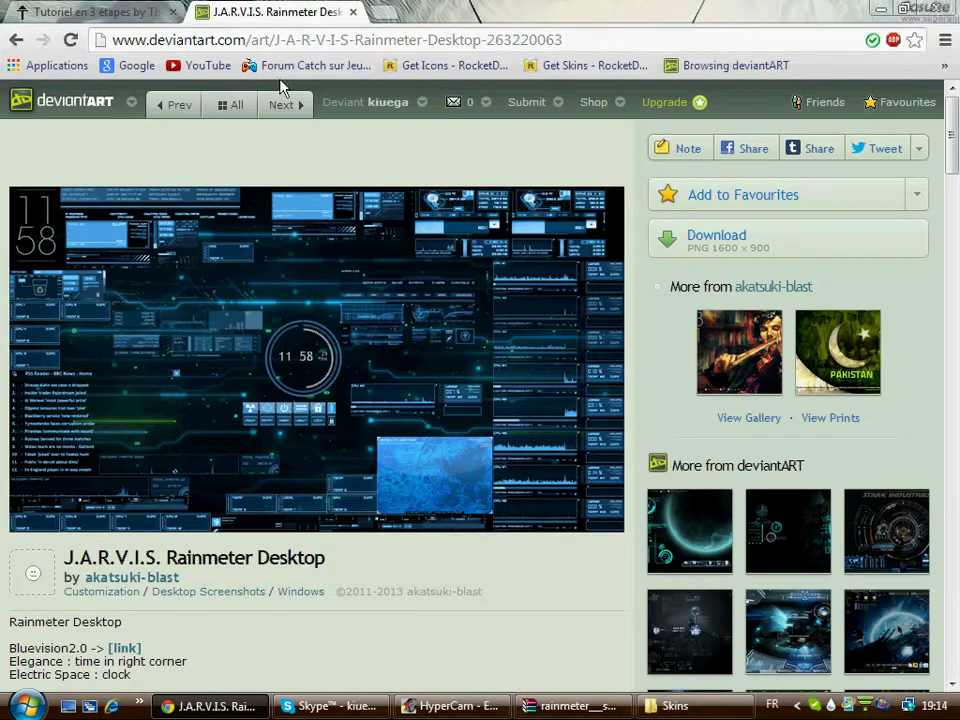
- Read the tutorial's remaining gadget instructions and part 4 on changing desktop icons, then minimise the browser
{"action": "left_click", "coordinate": [145, 14]}
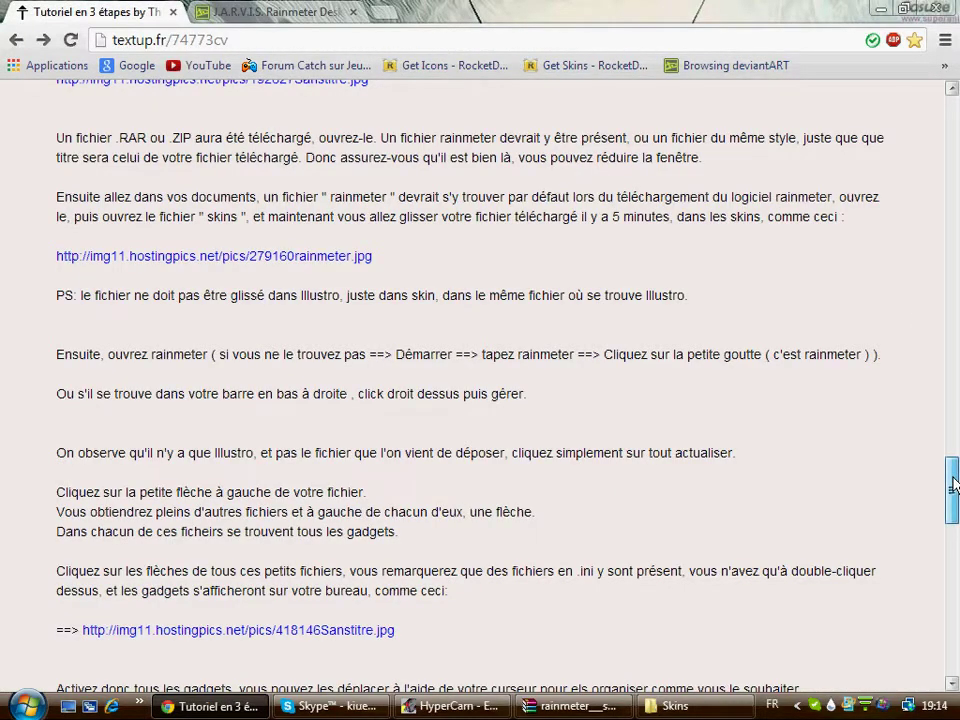
{"action": "left_click_drag", "start_coordinate": [953, 485], "coordinate": [953, 535]}
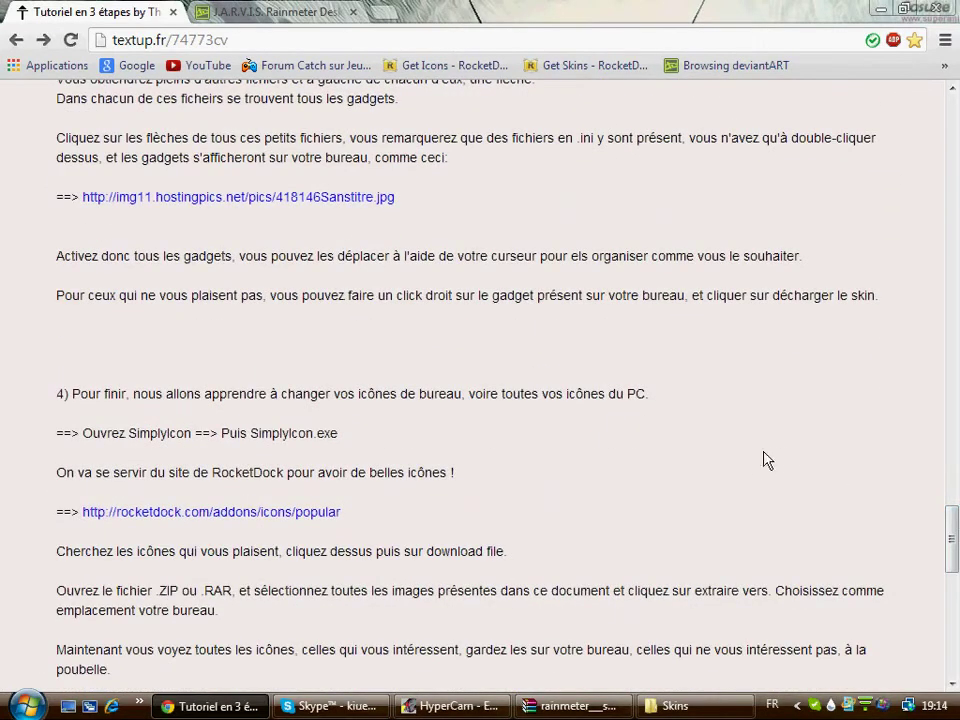
{"action": "left_click", "coordinate": [879, 10]}
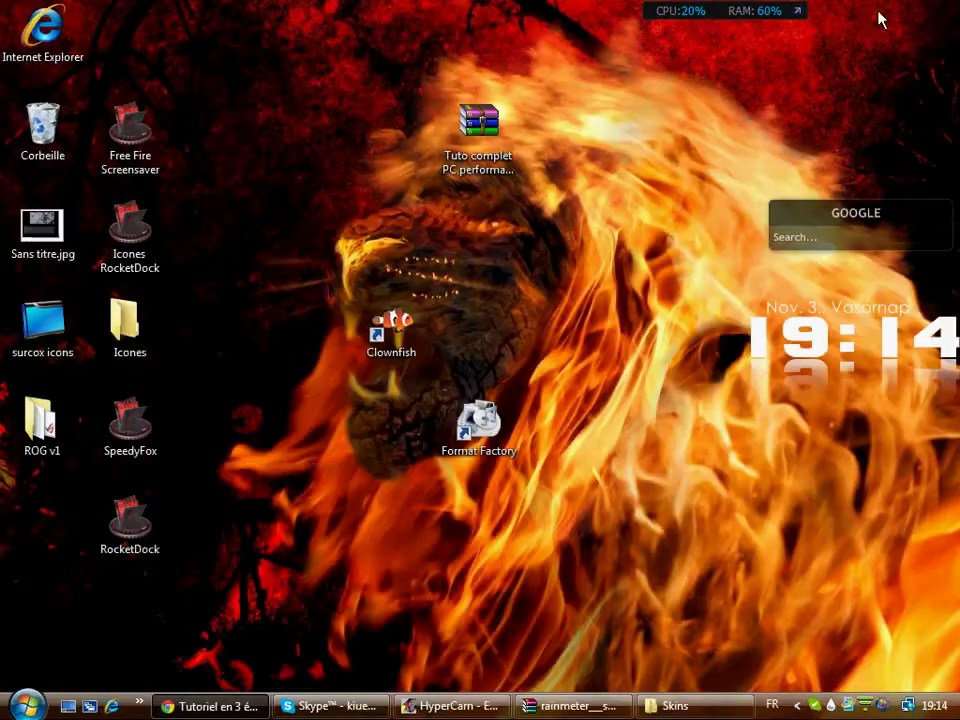
{"action": "left_click_drag", "start_coordinate": [192, 550], "coordinate": [158, 568]}
{"action": "mouse_move", "coordinate": [124, 337]}
{"action": "left_mouse_down"}
{"action": "mouse_move", "coordinate": [189, 343]}
{"action": "mouse_move", "coordinate": [130, 340]}
{"action": "left_mouse_up"}
{"action": "left_click", "coordinate": [125, 252]}
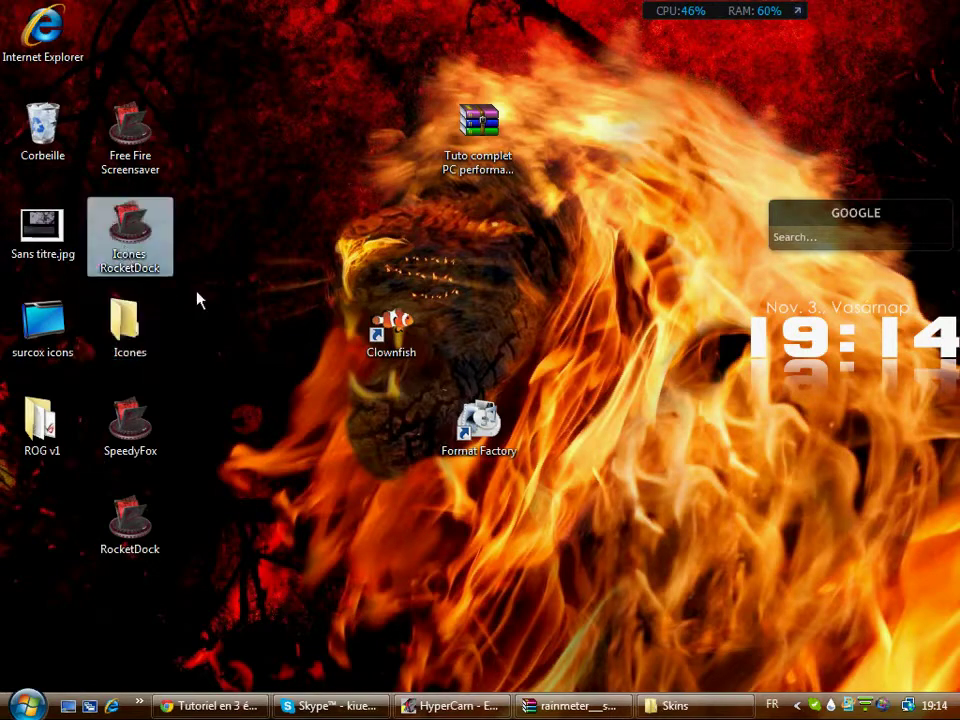
- Return to the browser, open its download history and open the downloads folder from there
{"action": "left_click", "coordinate": [227, 706]}
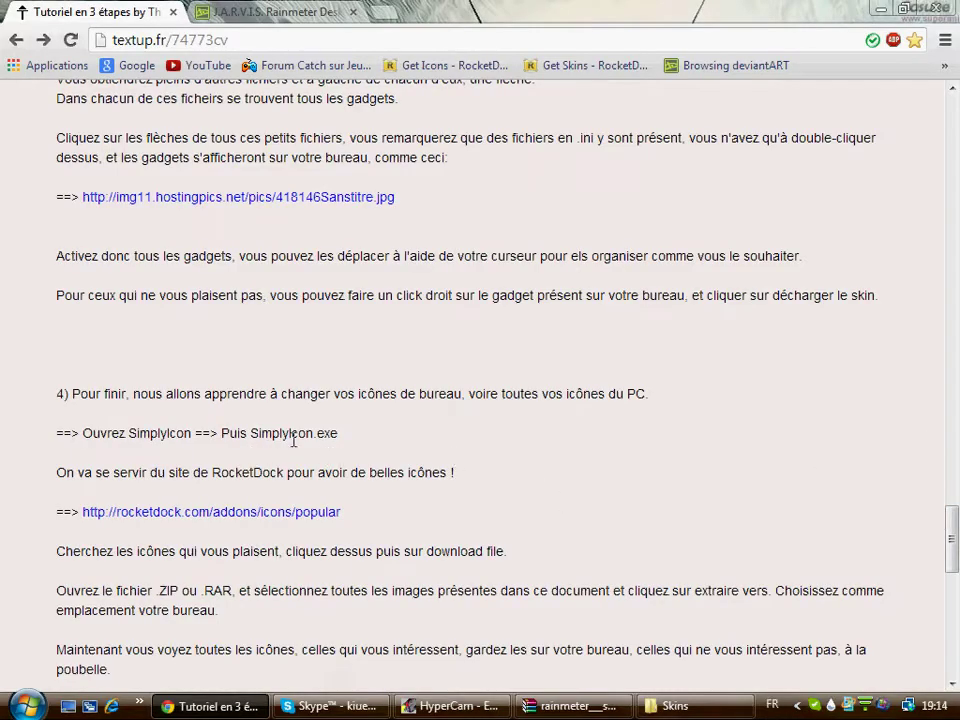
{"action": "mouse_move", "coordinate": [944, 533]}
{"action": "left_mouse_down"}
{"action": "mouse_move", "coordinate": [944, 505]}
{"action": "mouse_move", "coordinate": [950, 540]}
{"action": "left_mouse_up"}
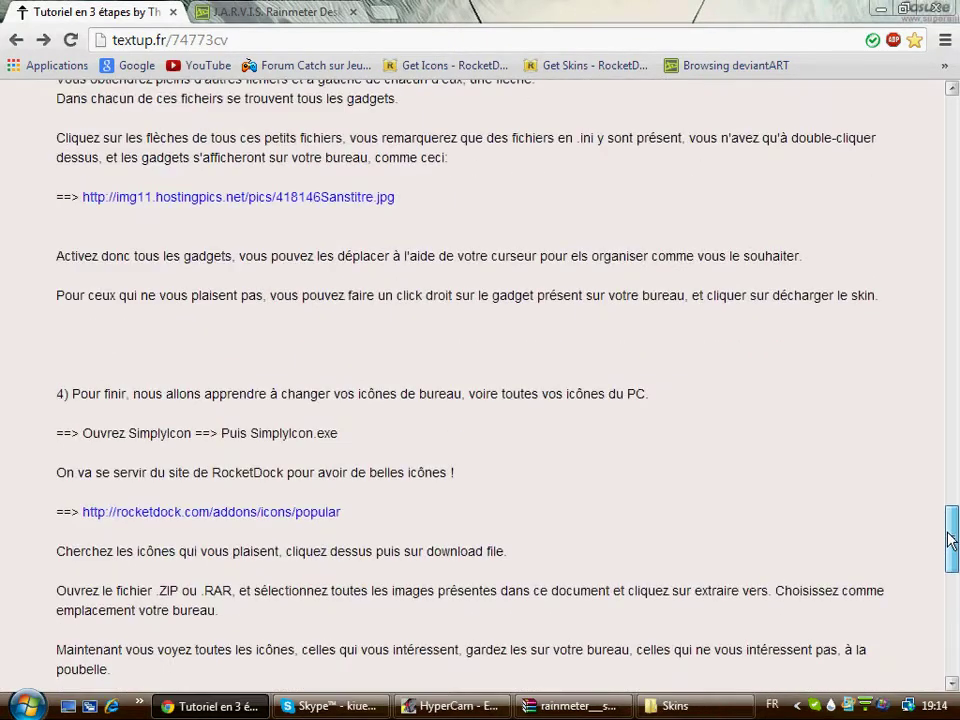
{"action": "left_click", "coordinate": [944, 40]}
{"action": "left_click", "coordinate": [731, 367]}
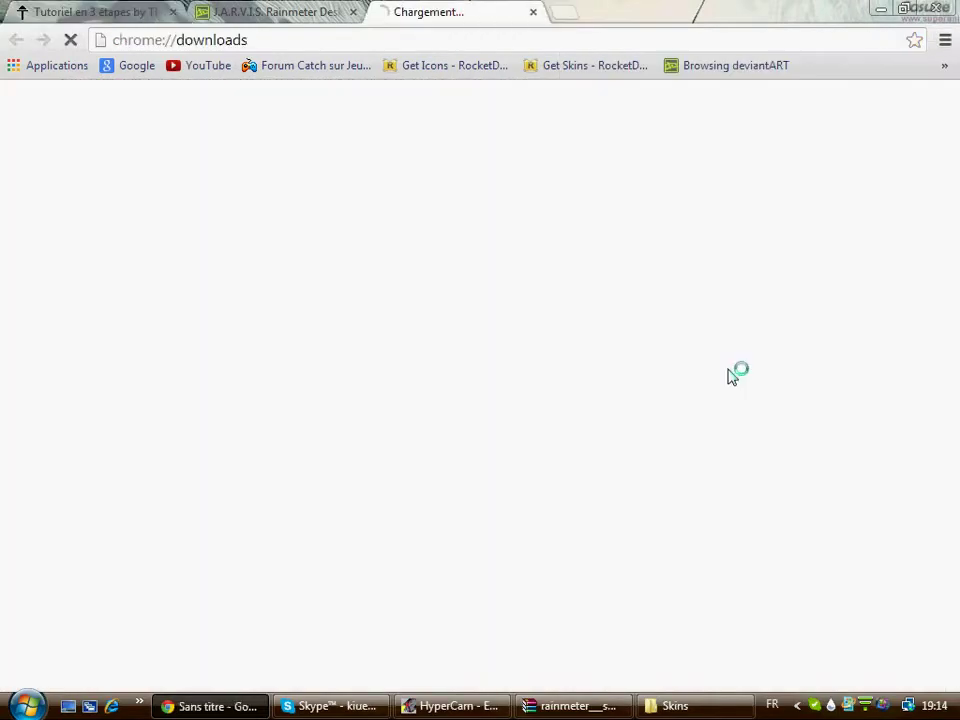
{"action": "left_click", "coordinate": [881, 11]}
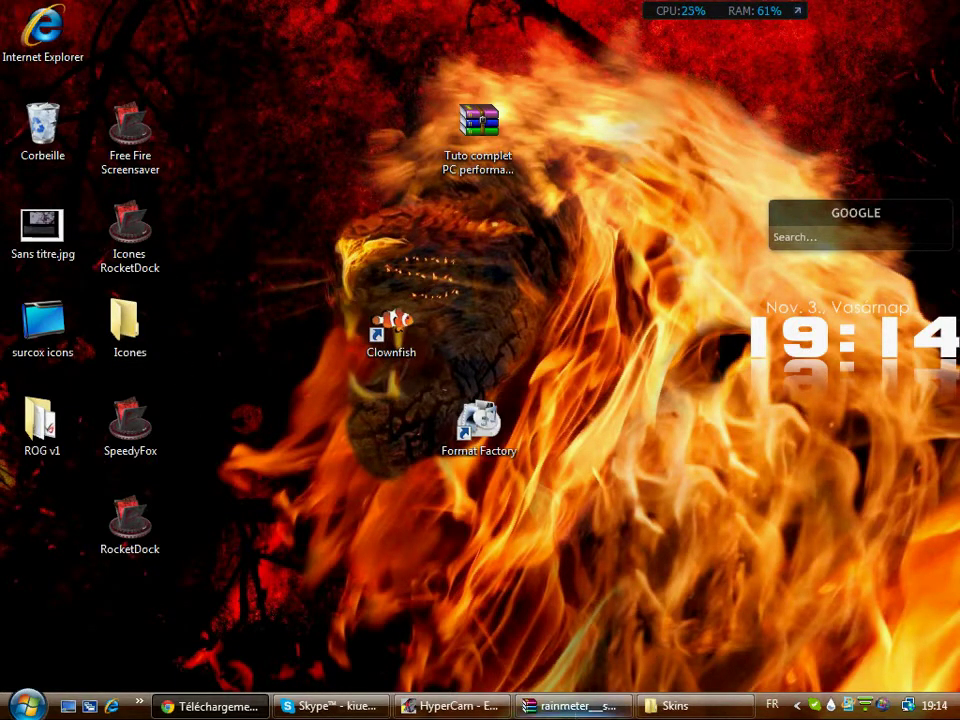
{"action": "mouse_move", "coordinate": [708, 711]}
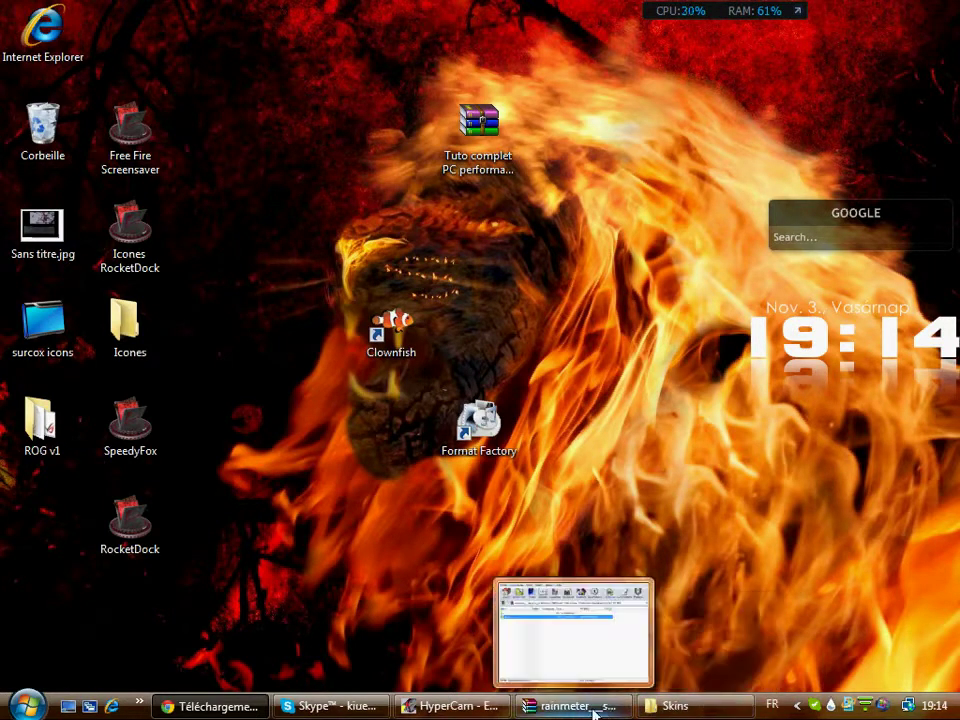
{"action": "left_click", "coordinate": [205, 706]}
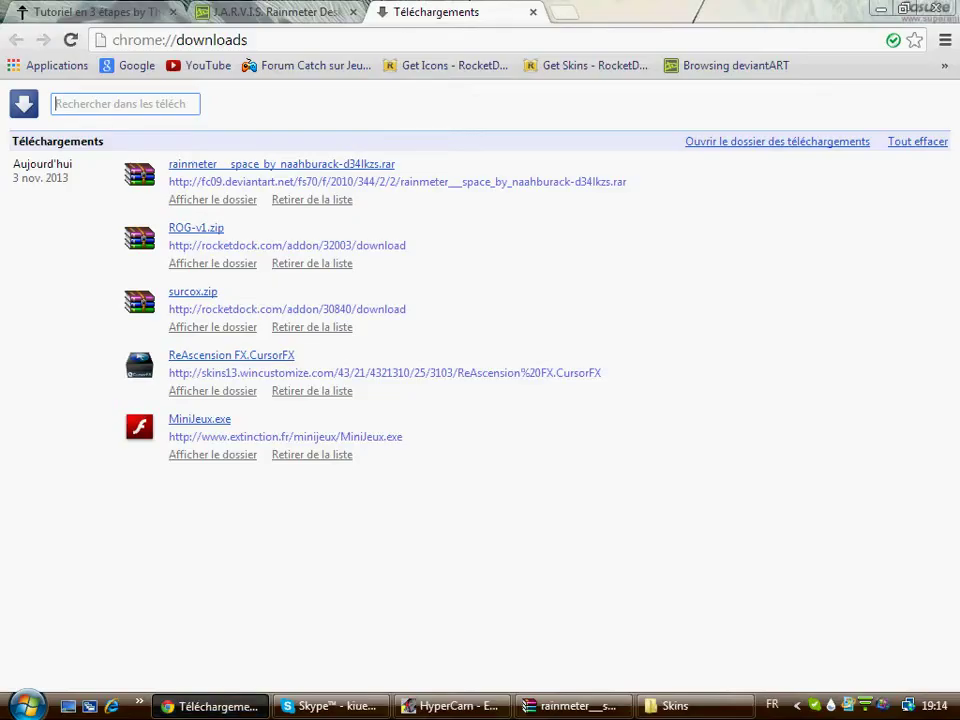
{"action": "left_click", "coordinate": [767, 141]}
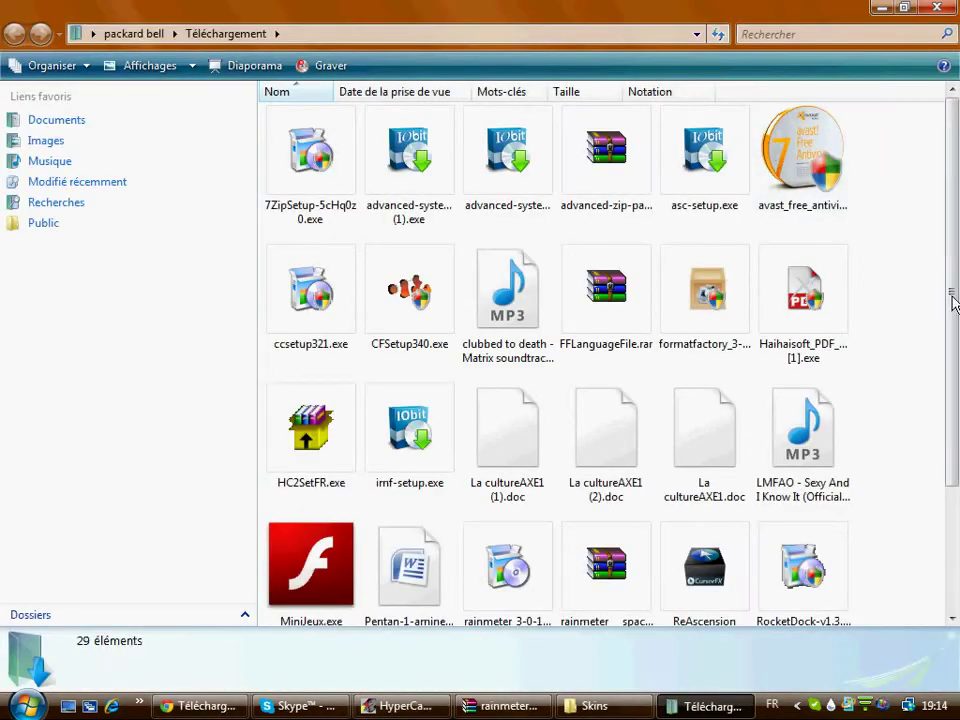
- Find SimplyIcon.zip in the downloads folder, open it in WinRAR and dismiss the licence reminder
{"action": "left_click_drag", "start_coordinate": [953, 303], "coordinate": [953, 470]}
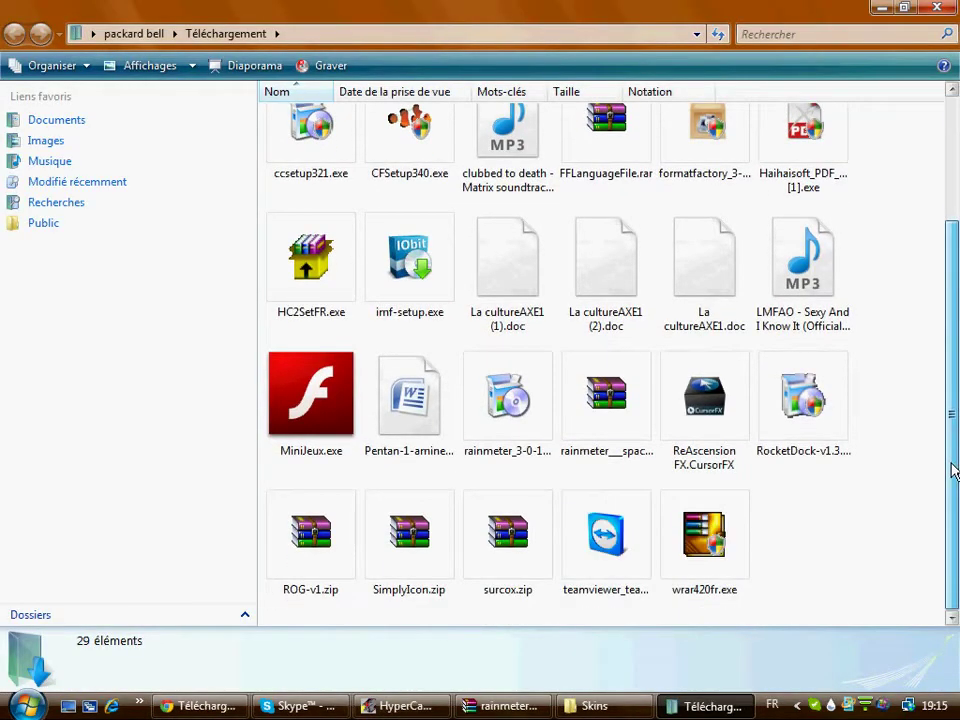
{"action": "left_click", "coordinate": [414, 555]}
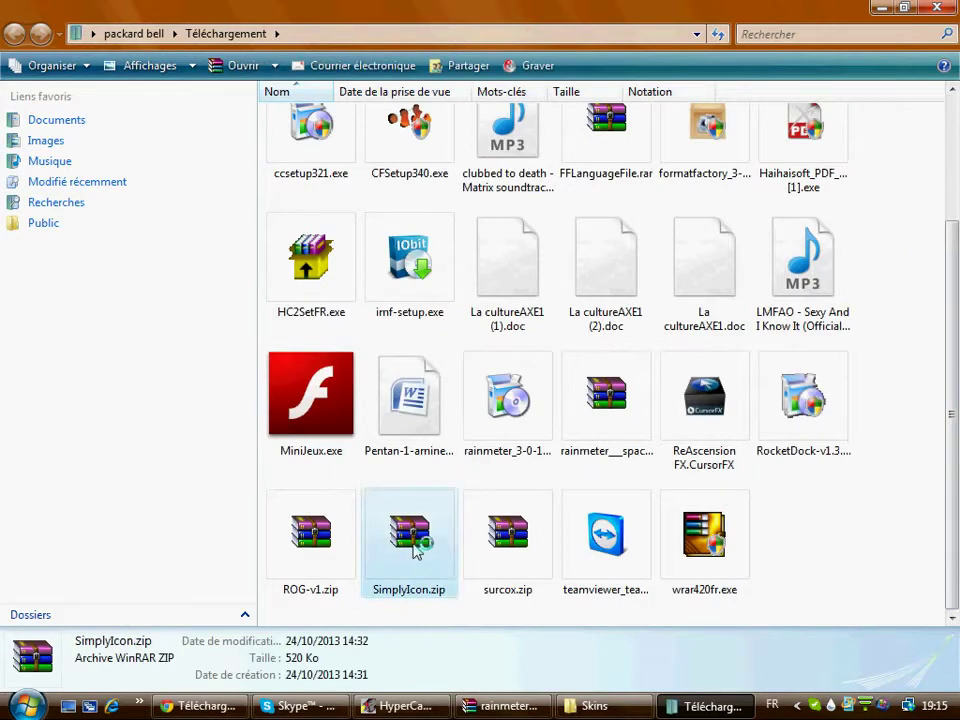
{"action": "double_click", "coordinate": [414, 553]}
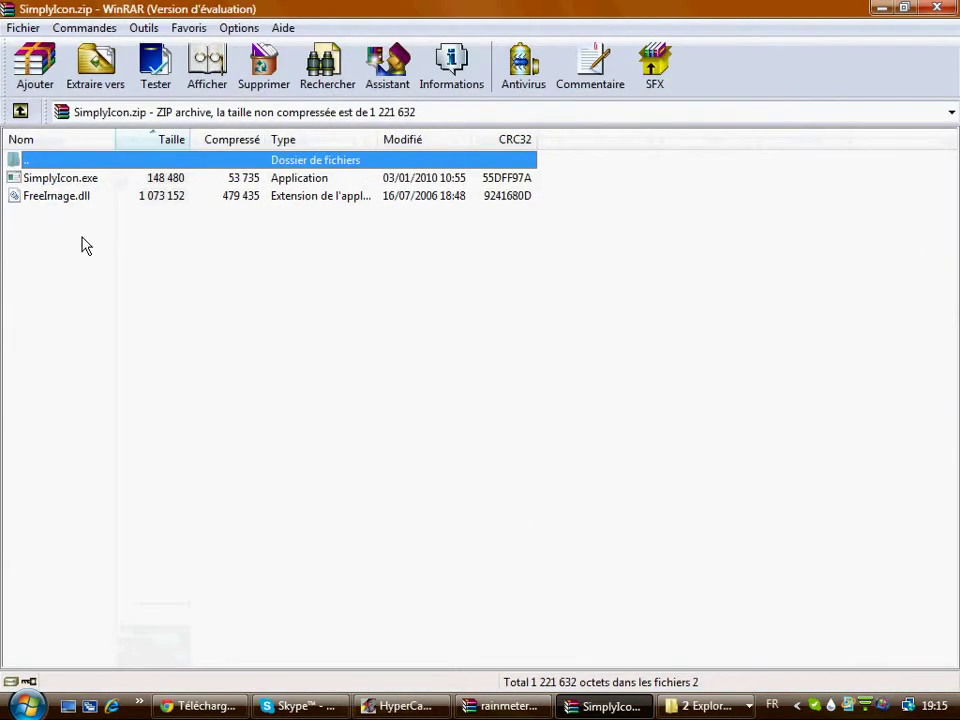
{"action": "left_click", "coordinate": [545, 357]}
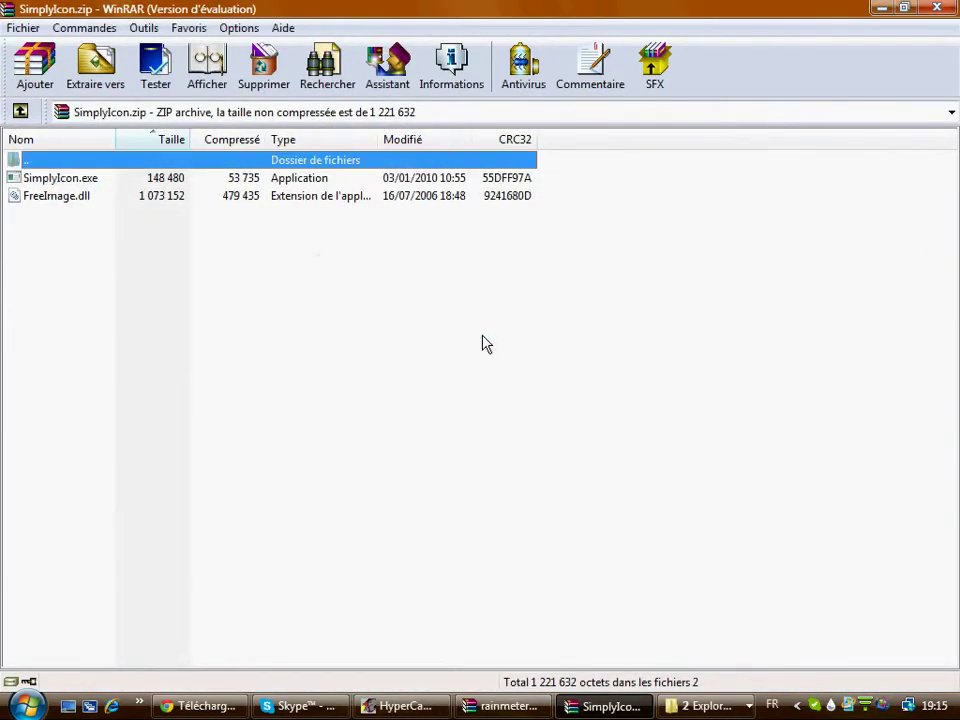
- Launch SimplyIcon.exe directly from the opened SimplyIcon.zip archive
{"action": "left_click", "coordinate": [78, 261]}
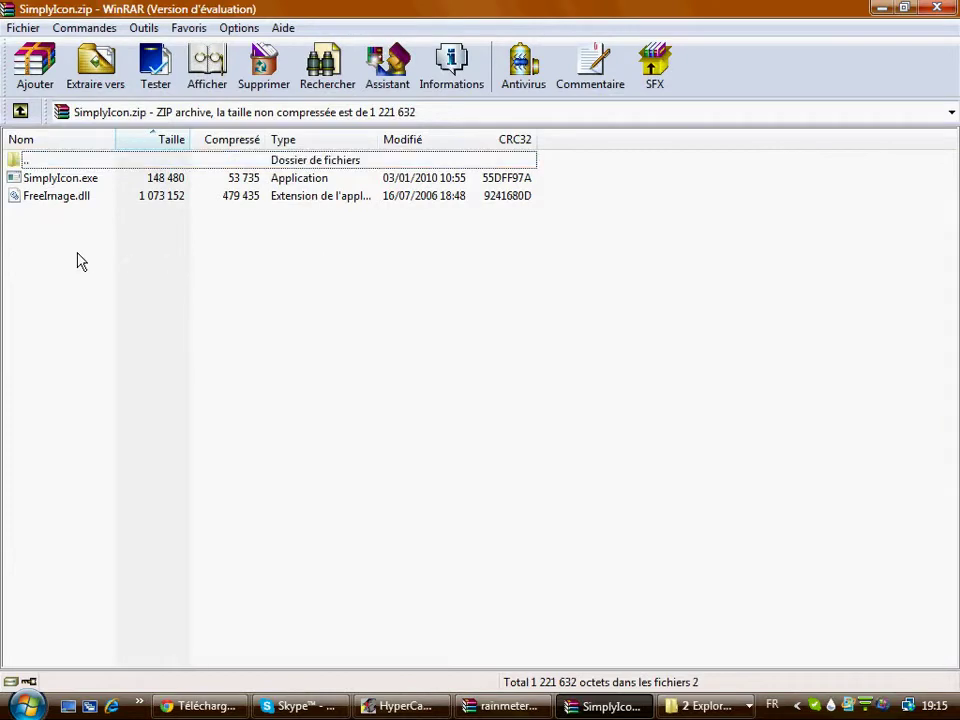
{"action": "left_click", "coordinate": [58, 198]}
{"action": "left_click", "coordinate": [62, 178]}
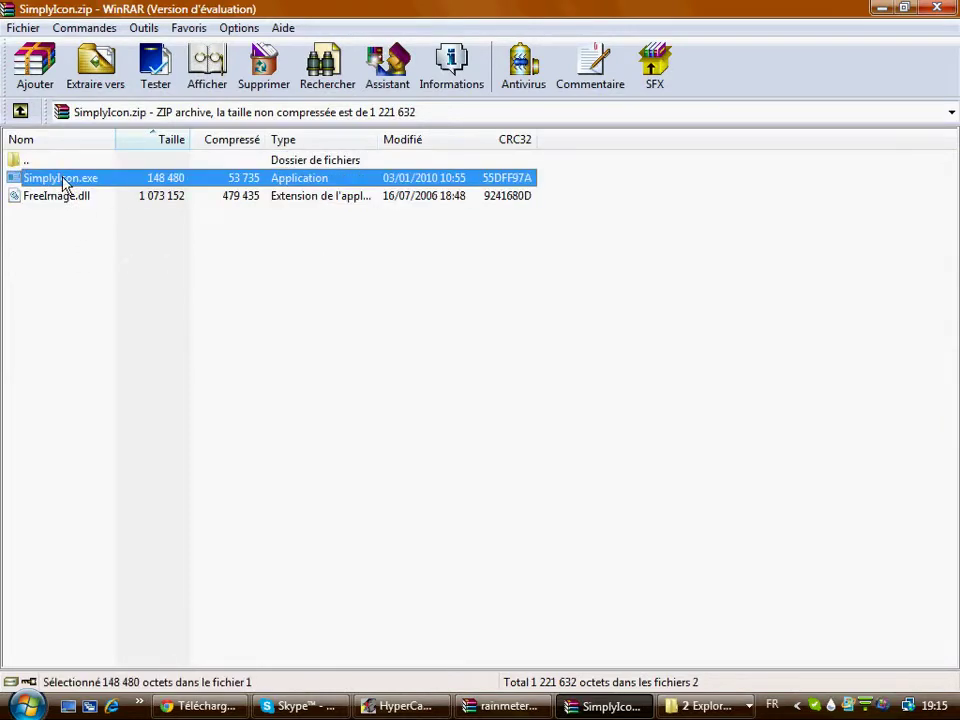
{"action": "left_click", "coordinate": [70, 198]}
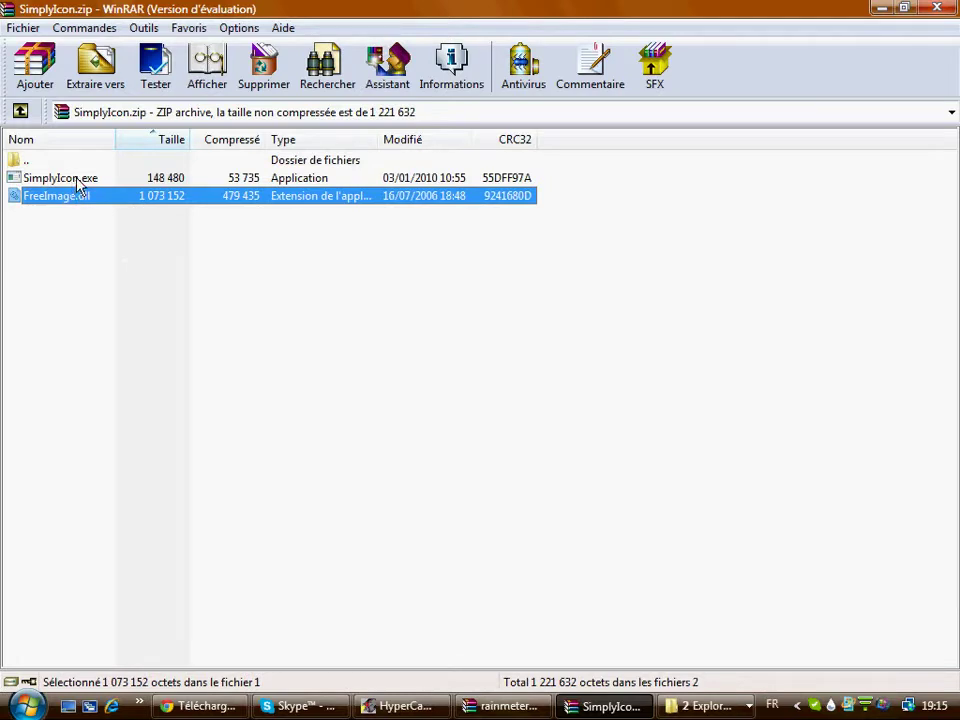
{"action": "double_click", "coordinate": [78, 180]}
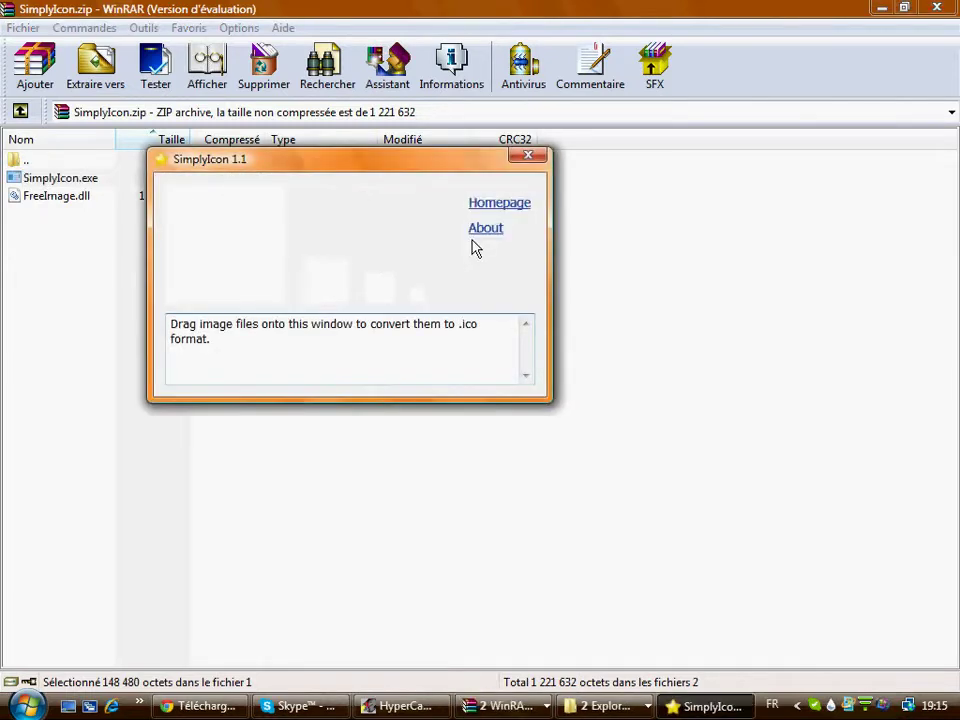
- Minimise the archive, downloads folder and browser windows, and reposition the SimplyIcon window over the exposed desktop
{"action": "left_click_drag", "start_coordinate": [431, 160], "coordinate": [792, 244]}
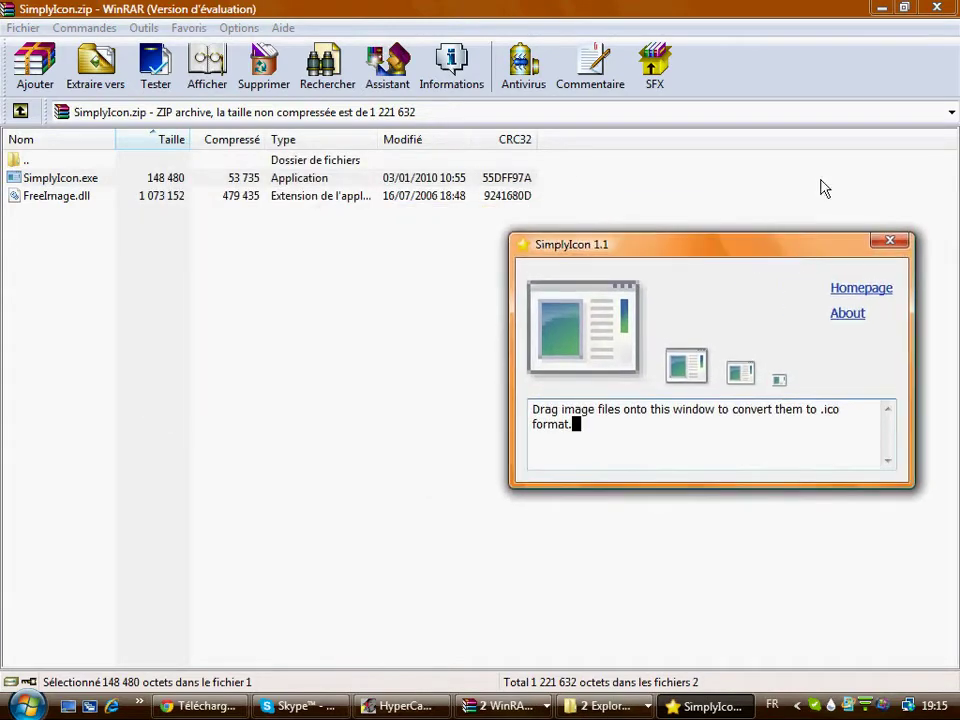
{"action": "left_click", "coordinate": [880, 8]}
{"action": "left_click", "coordinate": [879, 9]}
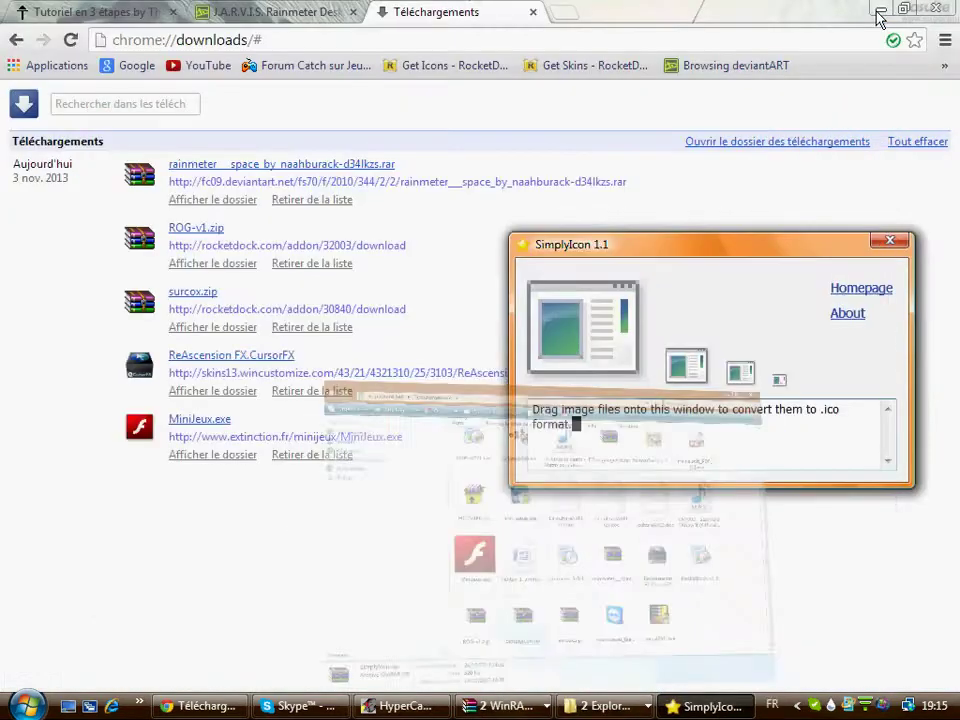
{"action": "left_click", "coordinate": [879, 9]}
{"action": "left_click_drag", "start_coordinate": [720, 249], "coordinate": [750, 124]}
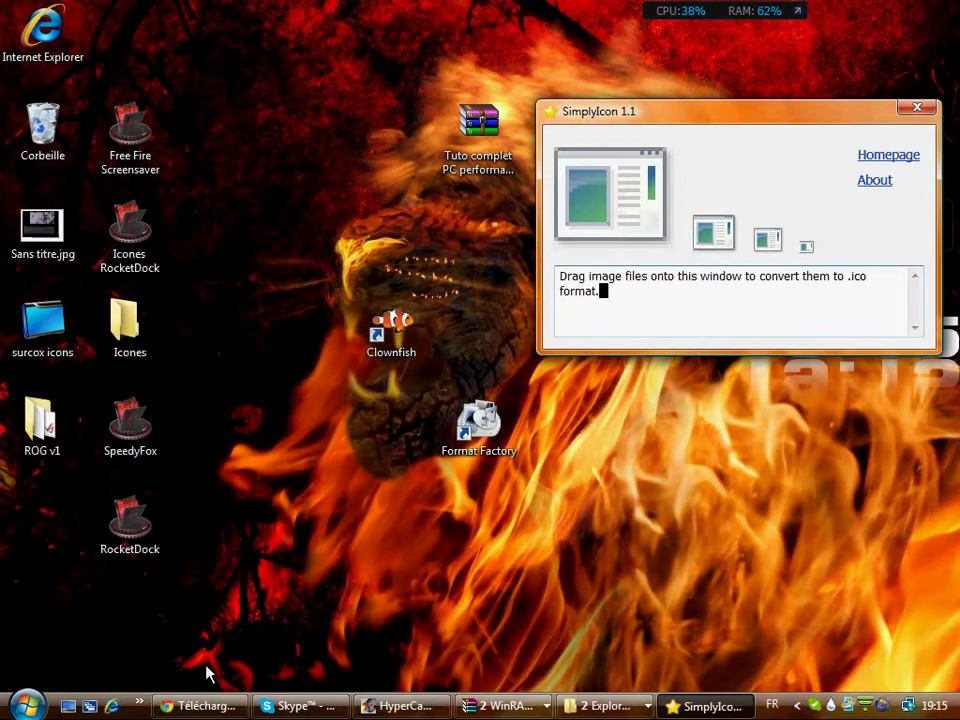
- Switch back to the browser, open RocketDock's popular icons page in the J.A.R.V.I.S. tab and browse the listed icon packs
{"action": "left_click", "coordinate": [208, 705]}
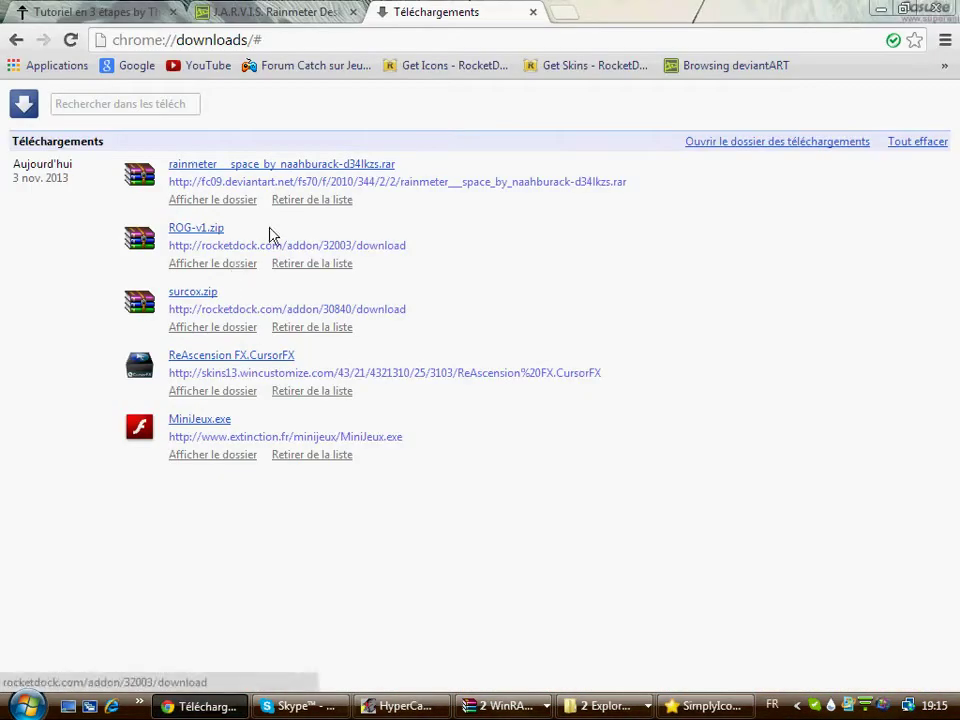
{"action": "left_click", "coordinate": [290, 13]}
{"action": "left_click", "coordinate": [433, 66]}
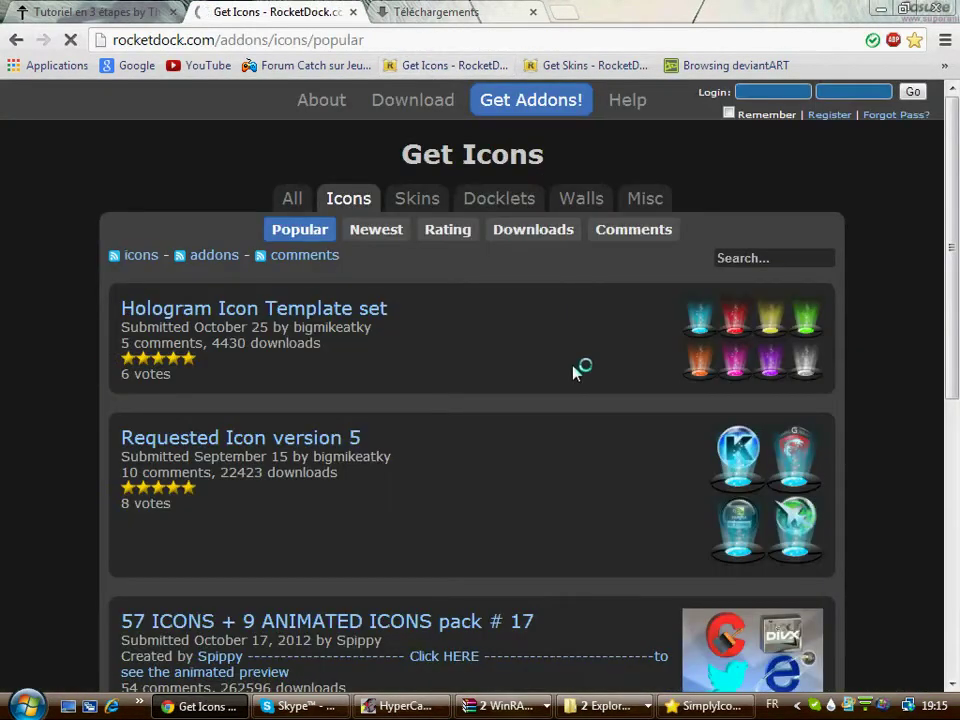
{"action": "scroll", "coordinate": [724, 372], "scroll_direction": "down", "scroll_amount": 2}
{"action": "scroll", "coordinate": [724, 372], "scroll_direction": "down", "scroll_amount": 2}
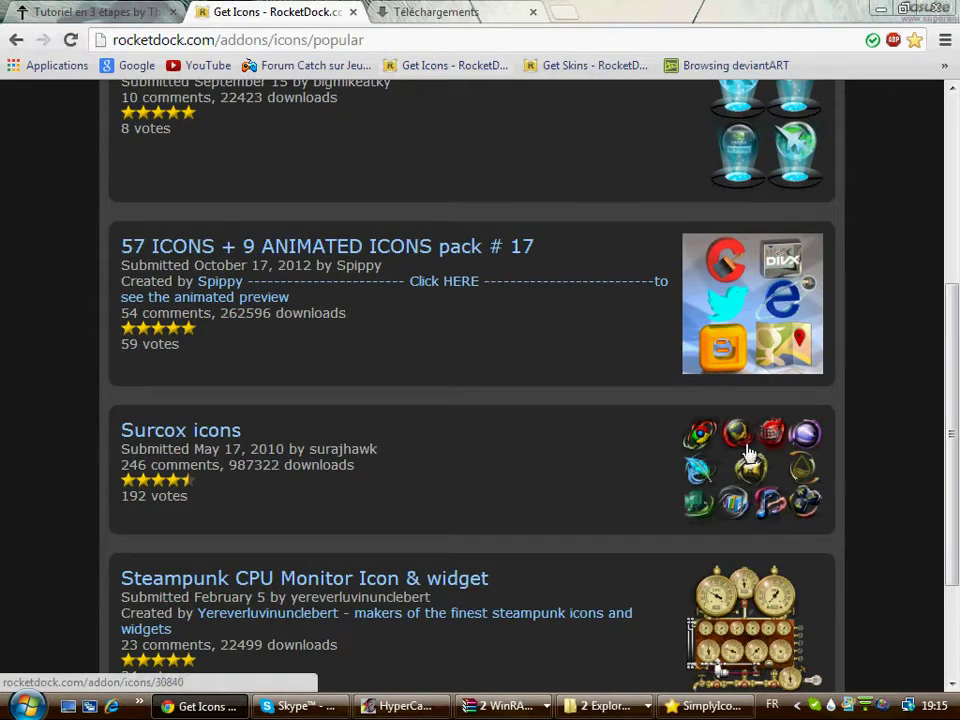
{"action": "scroll", "coordinate": [732, 347], "scroll_direction": "up", "scroll_amount": 2}
{"action": "scroll", "coordinate": [732, 347], "scroll_direction": "up", "scroll_amount": 1}
{"action": "scroll", "coordinate": [729, 354], "scroll_direction": "down", "scroll_amount": 5}
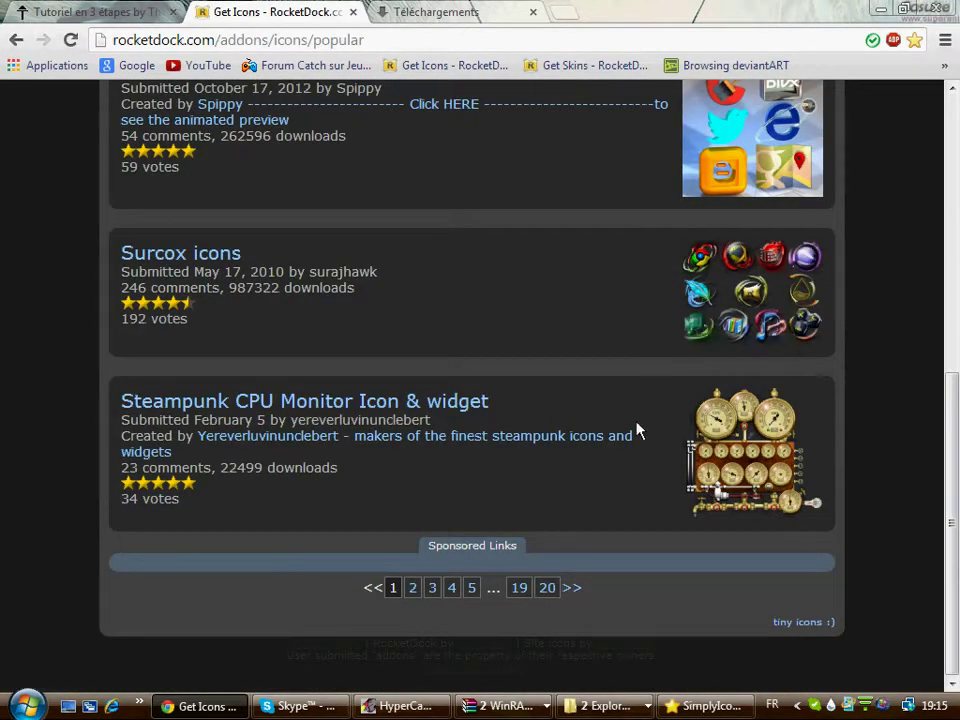
{"action": "scroll", "coordinate": [640, 300], "scroll_direction": "up", "scroll_amount": 5}
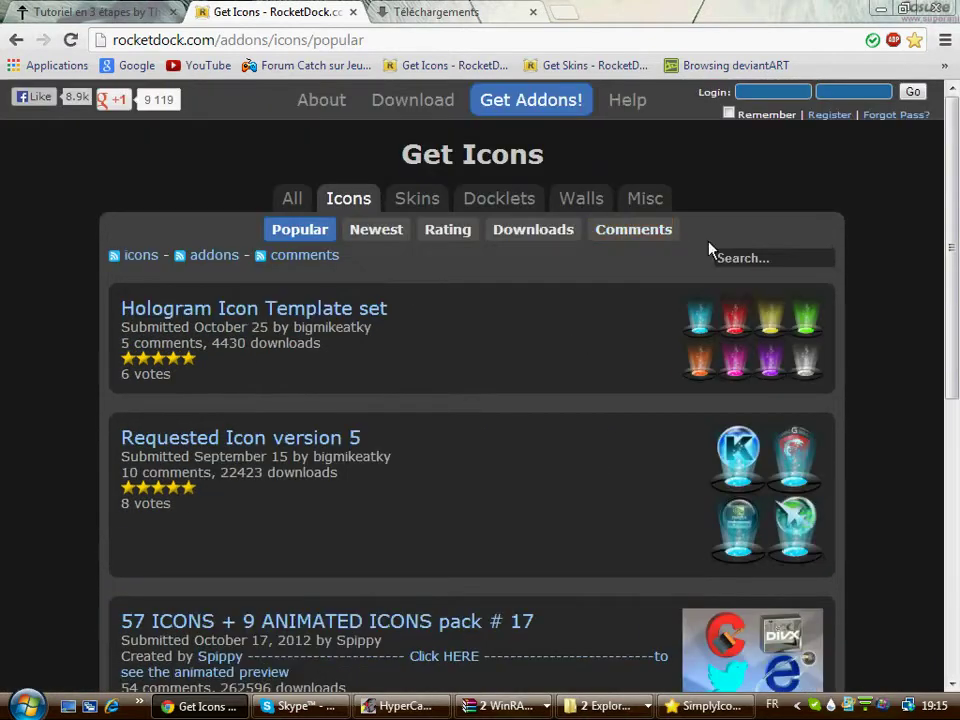
- Search RocketDock's addons for "documents" and download the xyl 2013 iconset 2 ( 22 icons ) pack
{"action": "left_click", "coordinate": [772, 248]}
{"action": "type", "text": "documents"}
{"action": "key", "text": "Return"}
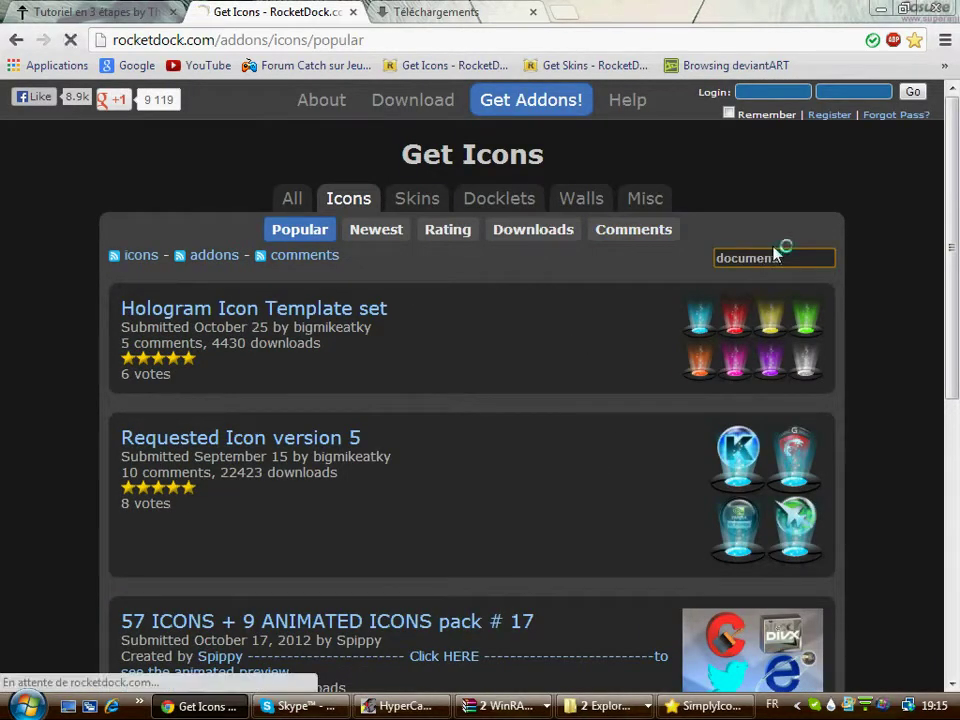
{"action": "scroll", "coordinate": [826, 410], "scroll_direction": "down", "scroll_amount": 5}
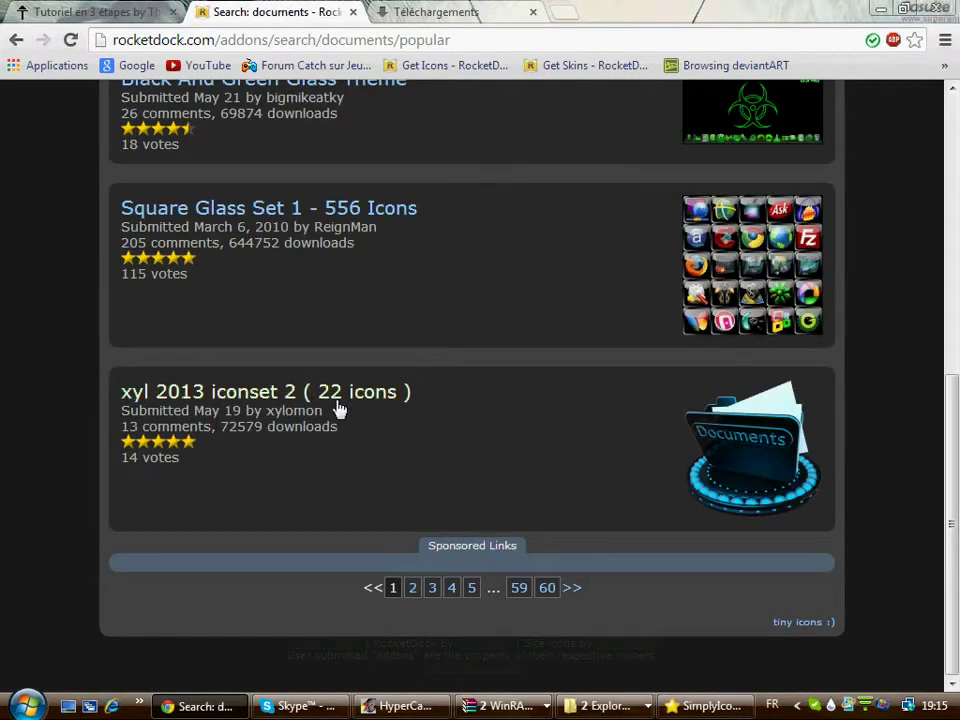
{"action": "left_click", "coordinate": [255, 400]}
{"action": "scroll", "coordinate": [364, 409], "scroll_direction": "down", "scroll_amount": 4}
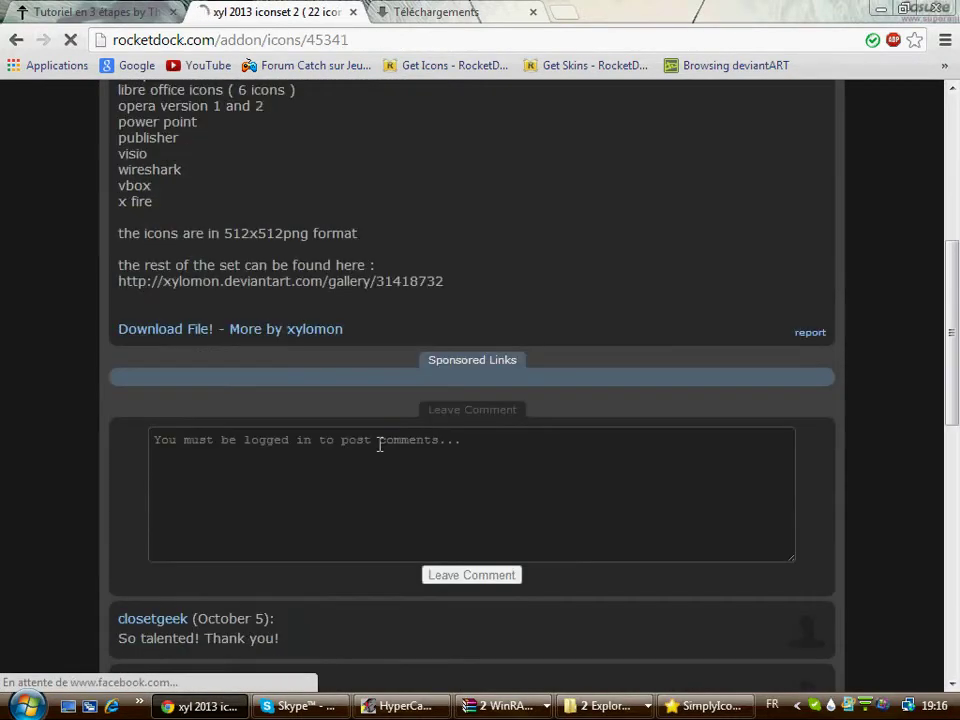
{"action": "left_click", "coordinate": [208, 331]}
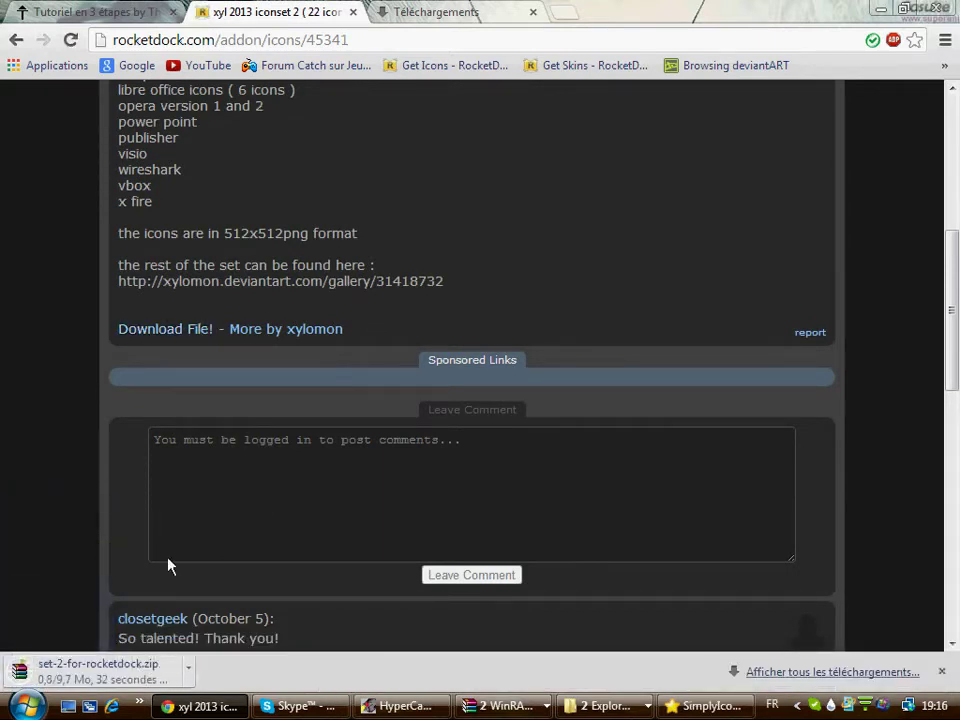
- Close the leftover Rainmeter Skins folder, the Rainmeter Space archive and the SimplyIcon.zip archive windows
{"action": "left_click", "coordinate": [627, 705]}
{"action": "left_click", "coordinate": [598, 680]}
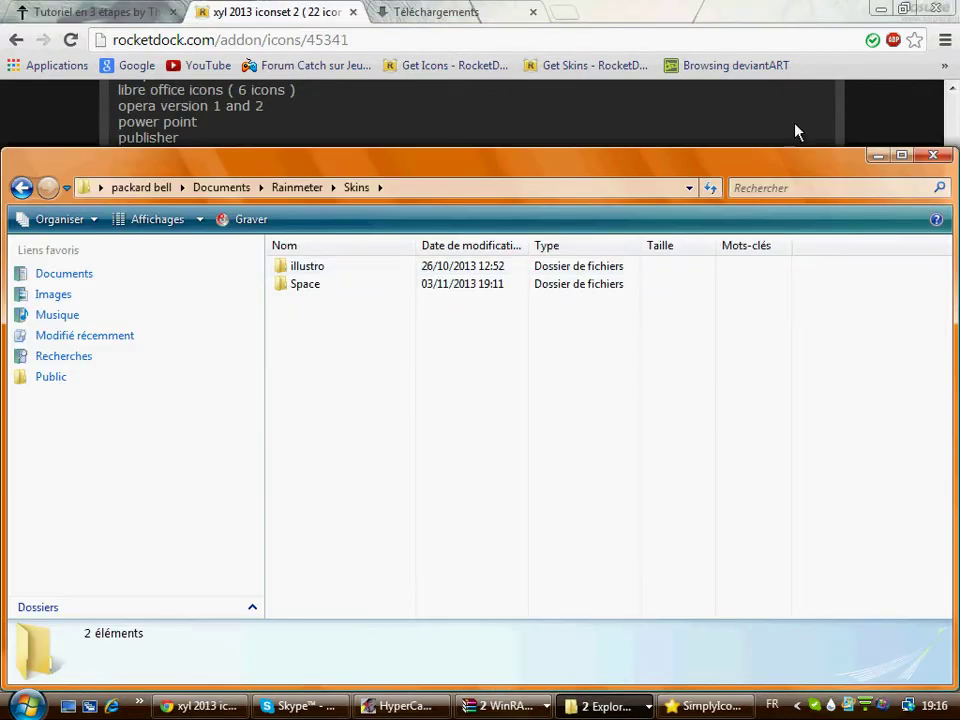
{"action": "left_click", "coordinate": [933, 155]}
{"action": "mouse_move", "coordinate": [620, 707]}
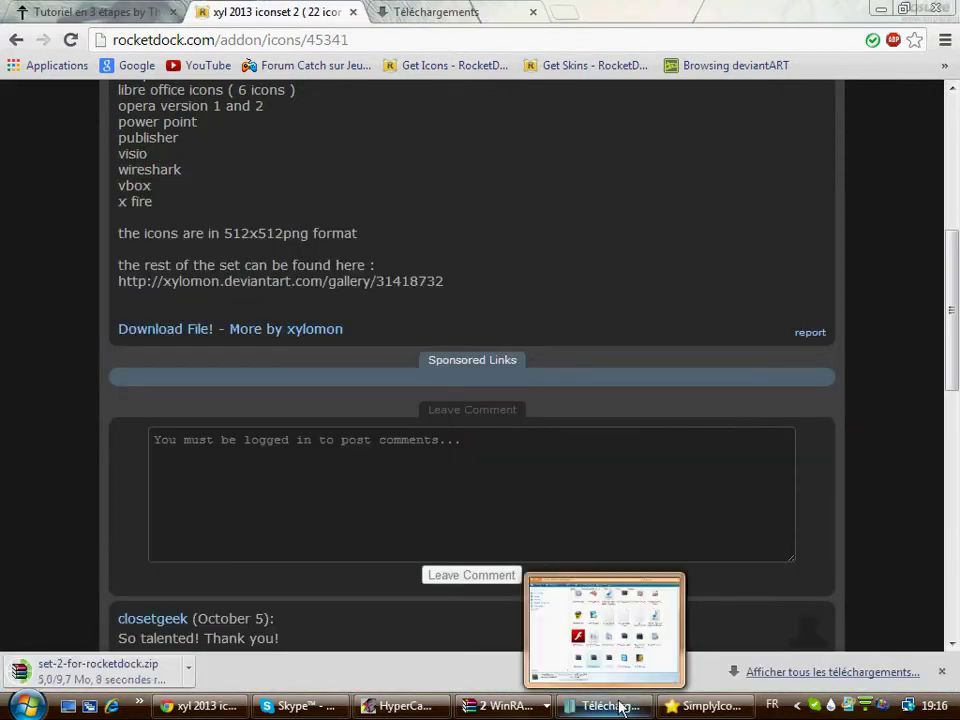
{"action": "left_click", "coordinate": [536, 706]}
{"action": "left_click", "coordinate": [535, 677]}
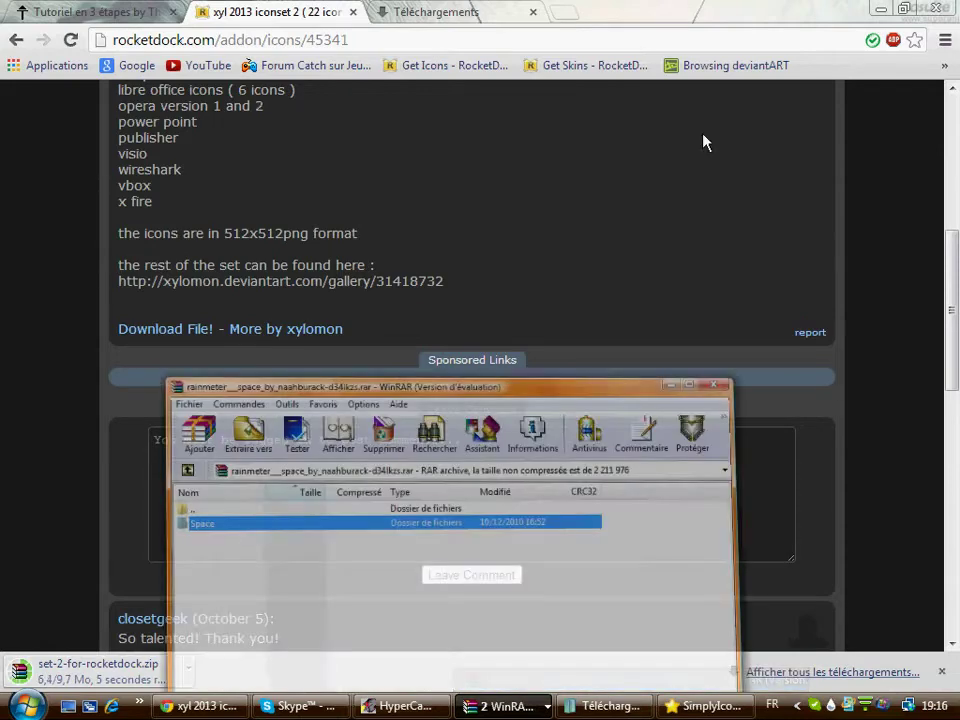
{"action": "left_click", "coordinate": [795, 315]}
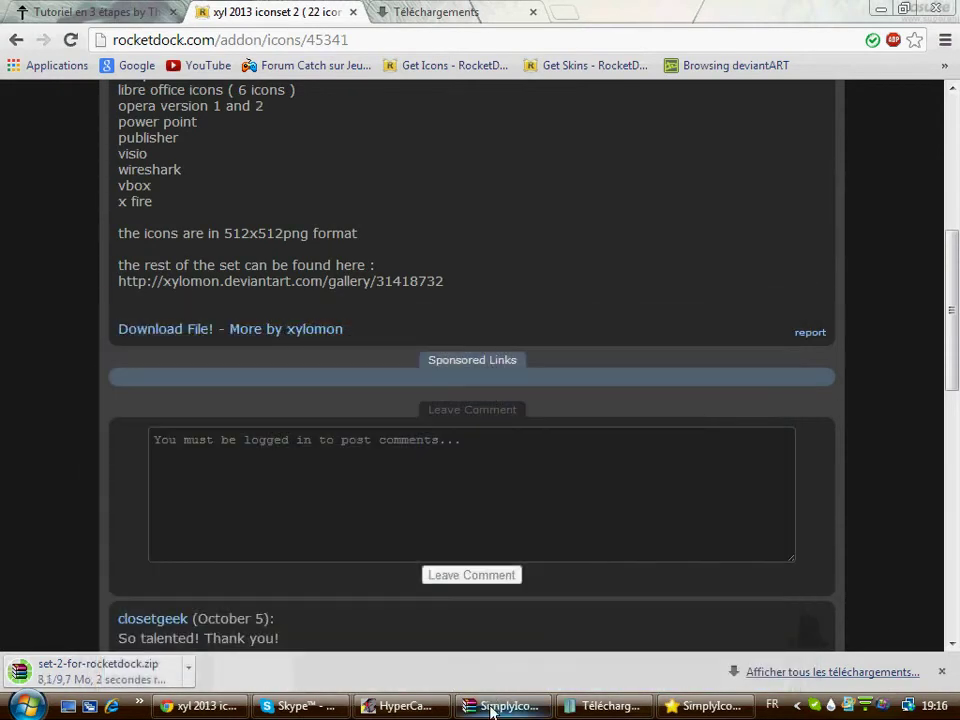
{"action": "left_click", "coordinate": [491, 706]}
{"action": "left_click", "coordinate": [934, 10]}
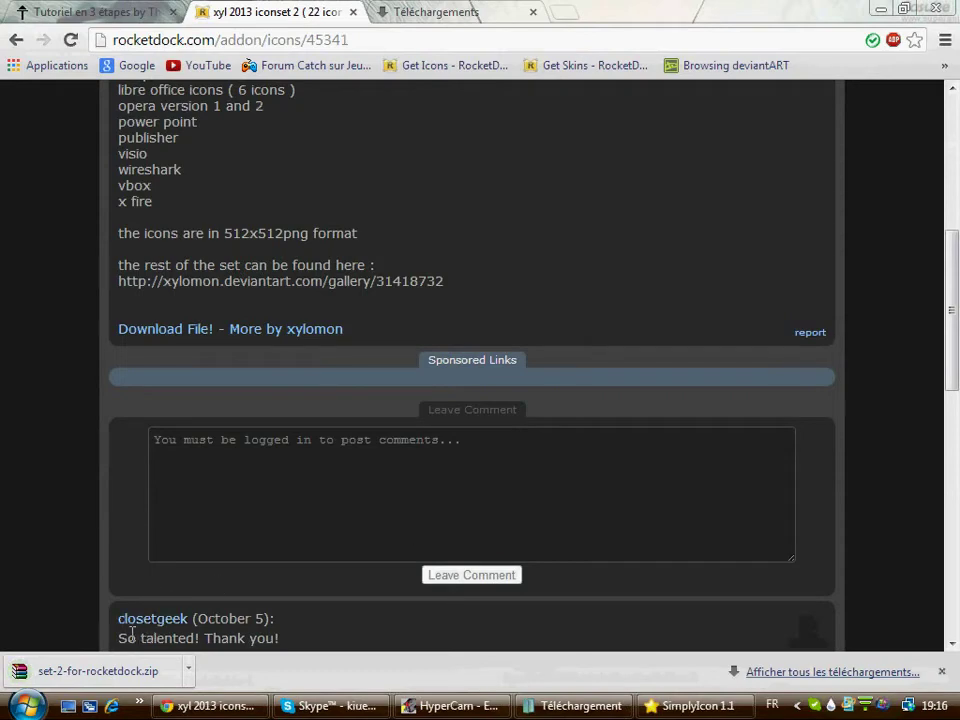
- Open the downloaded set-2-for-rocketdock.zip in WinRAR and dismiss the licence reminder
{"action": "left_click", "coordinate": [66, 676]}
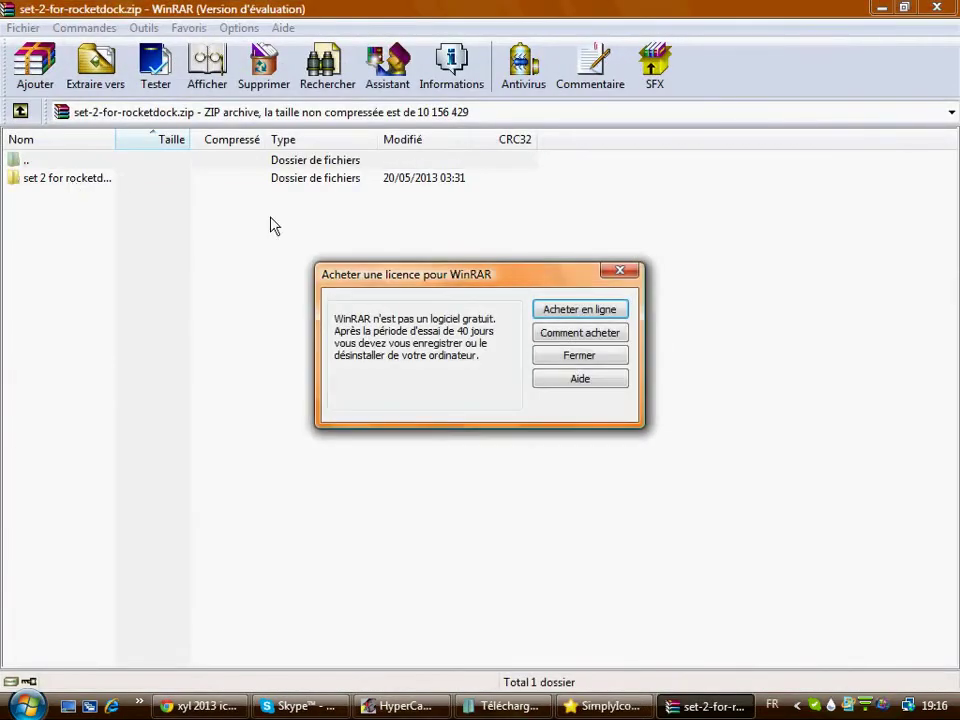
{"action": "key", "text": "Escape"}
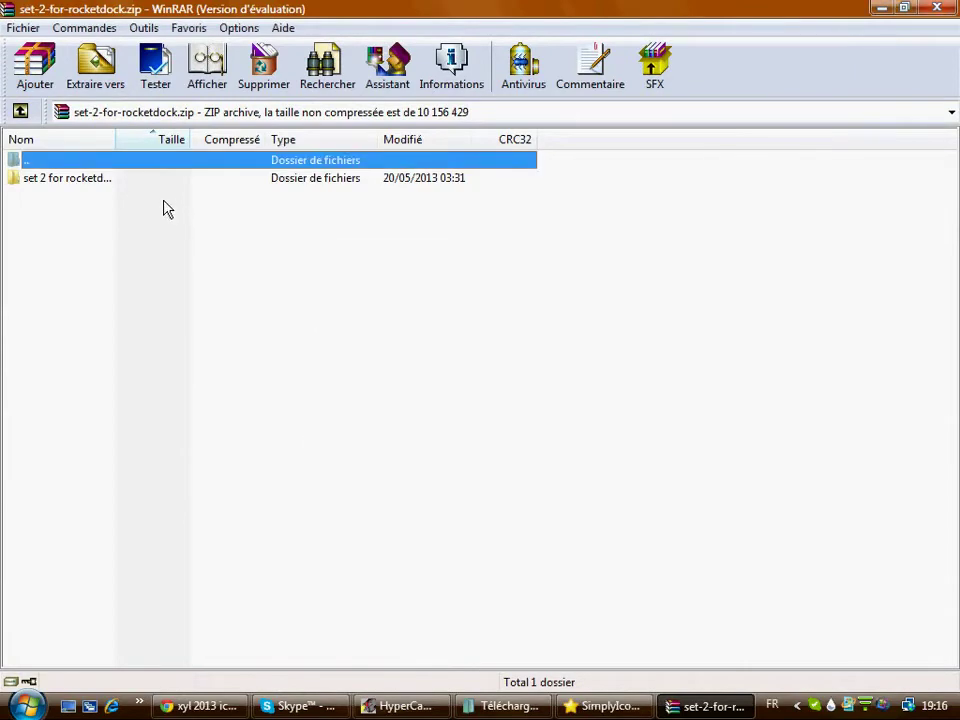
- Extract documents.png from the archive's set 2 for rocketdock folder to the desktop (Bureau)
{"action": "double_click", "coordinate": [91, 182]}
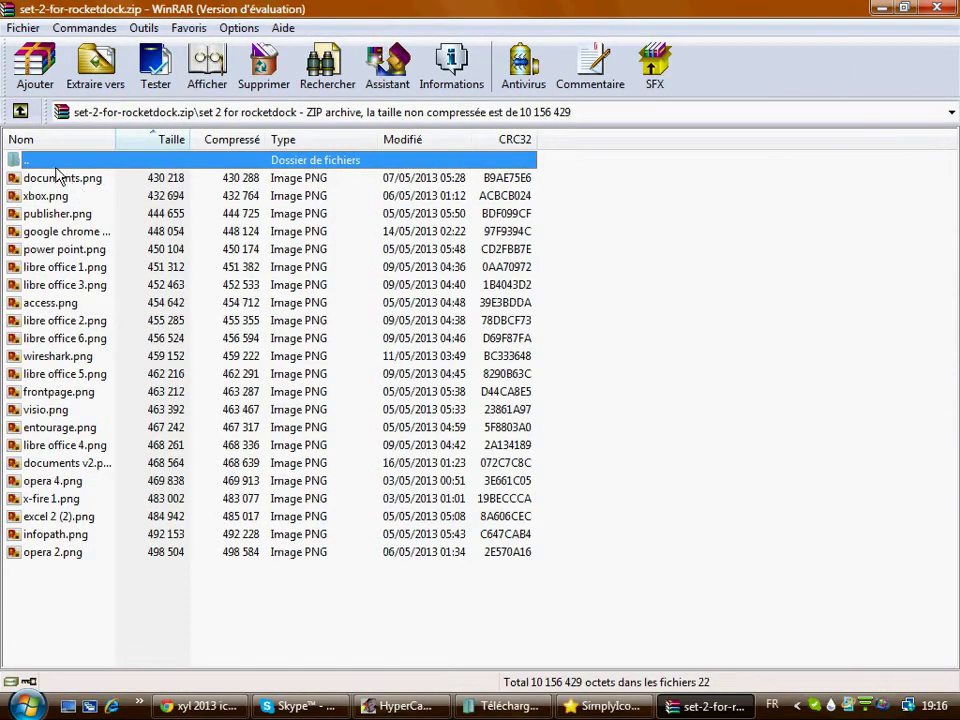
{"action": "left_click", "coordinate": [70, 182]}
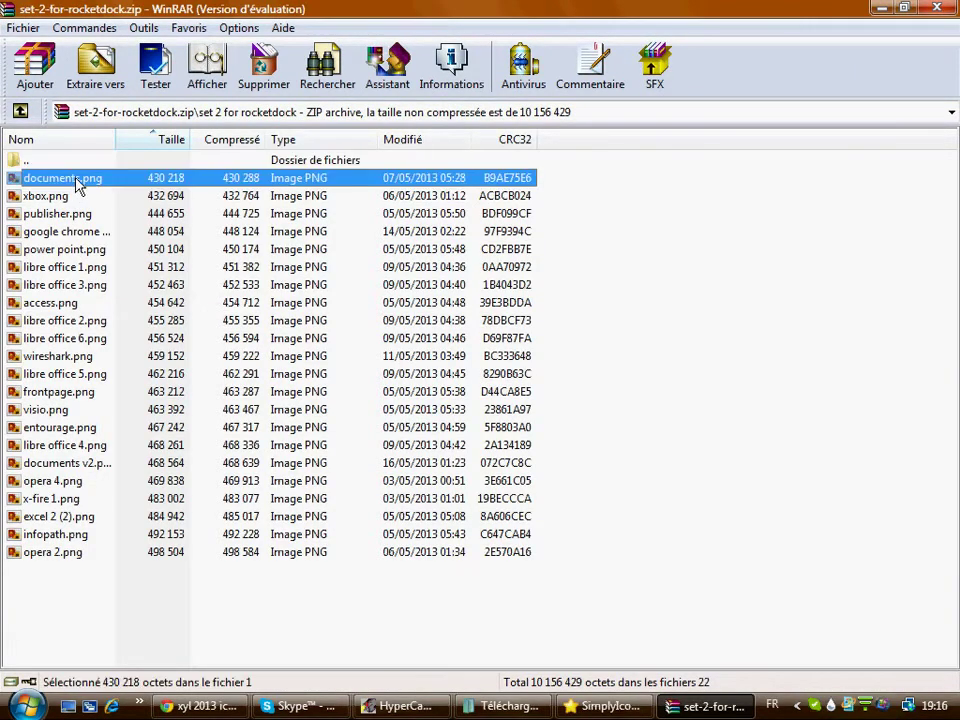
{"action": "left_click", "coordinate": [94, 62]}
{"action": "left_click", "coordinate": [520, 242]}
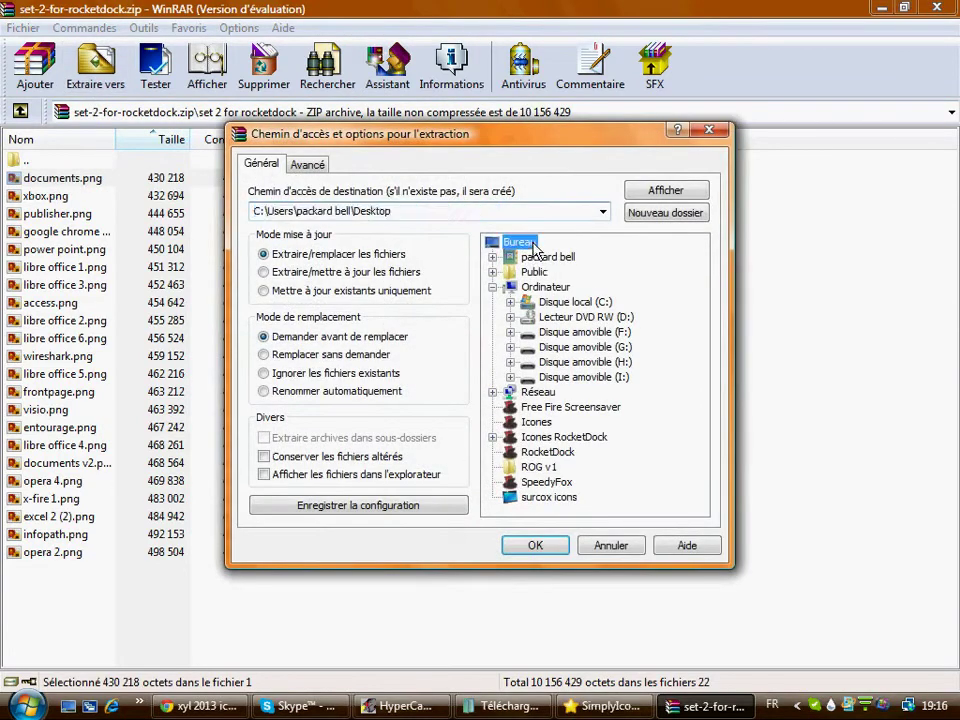
{"action": "left_click", "coordinate": [560, 550]}
- Minimise the archive and browser windows, and move documents.png to a free spot on the desktop, keeping its name
{"action": "left_click", "coordinate": [881, 9]}
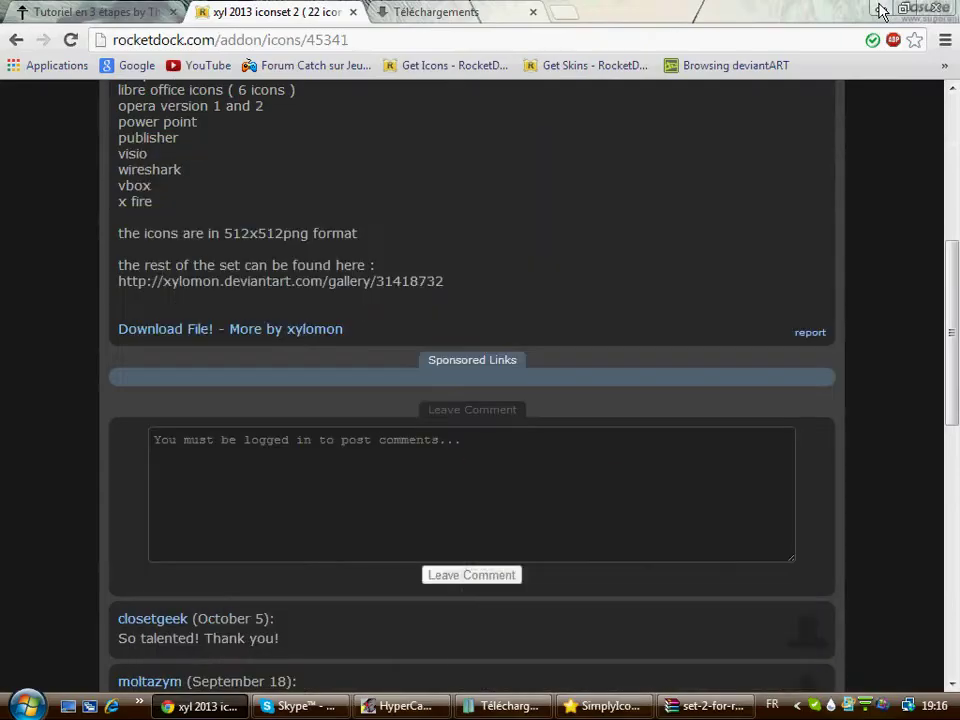
{"action": "left_click", "coordinate": [879, 12]}
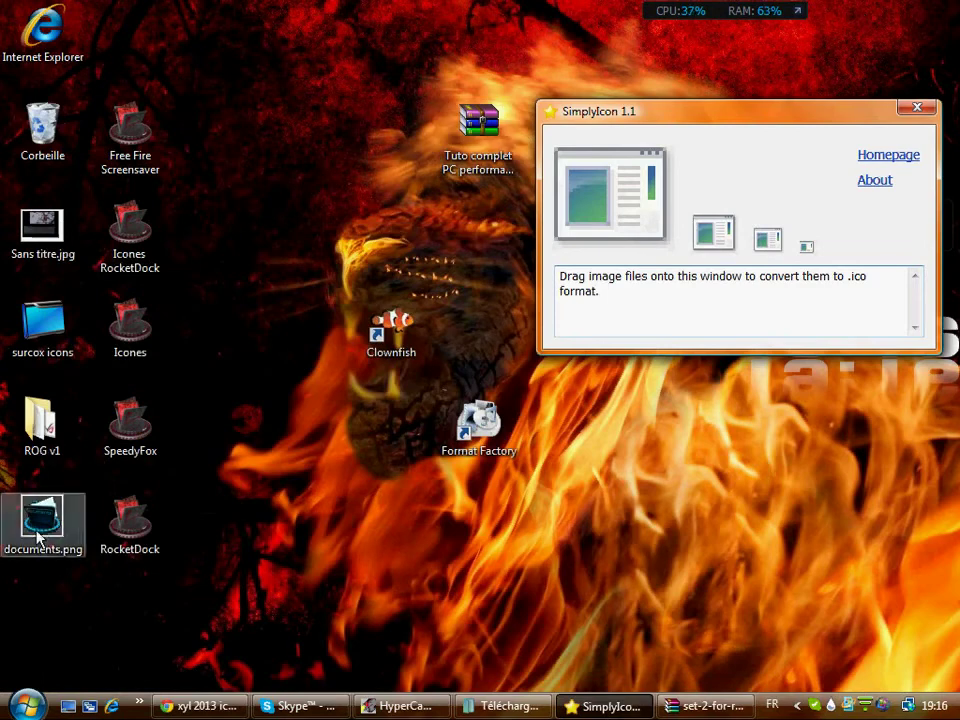
{"action": "left_click_drag", "start_coordinate": [42, 515], "coordinate": [304, 225]}
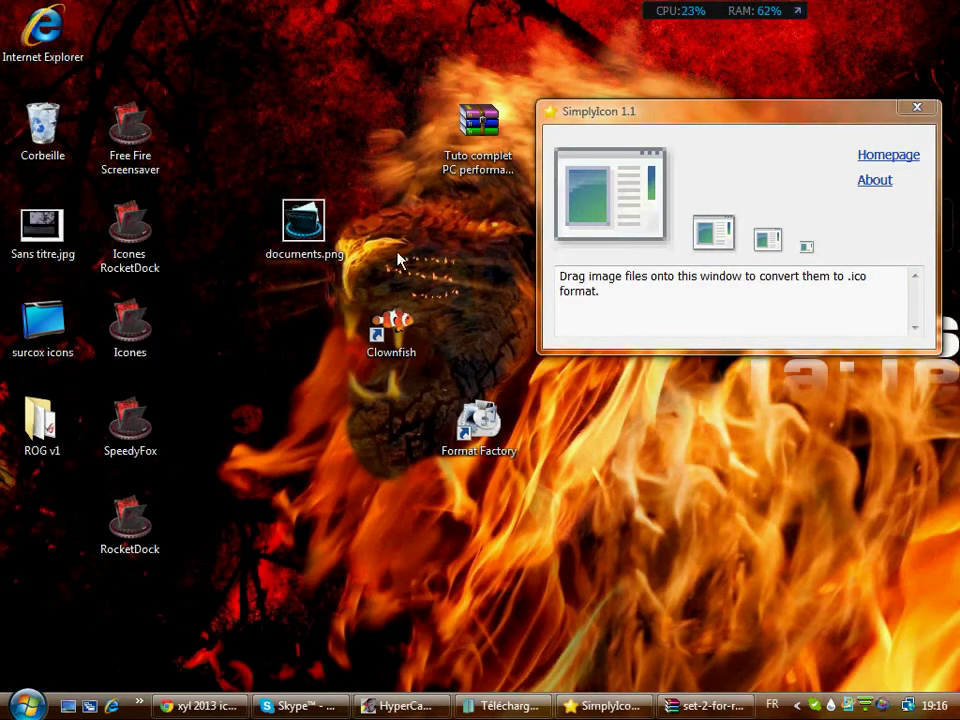
{"action": "left_click", "coordinate": [333, 258]}
{"action": "left_click", "coordinate": [340, 256]}
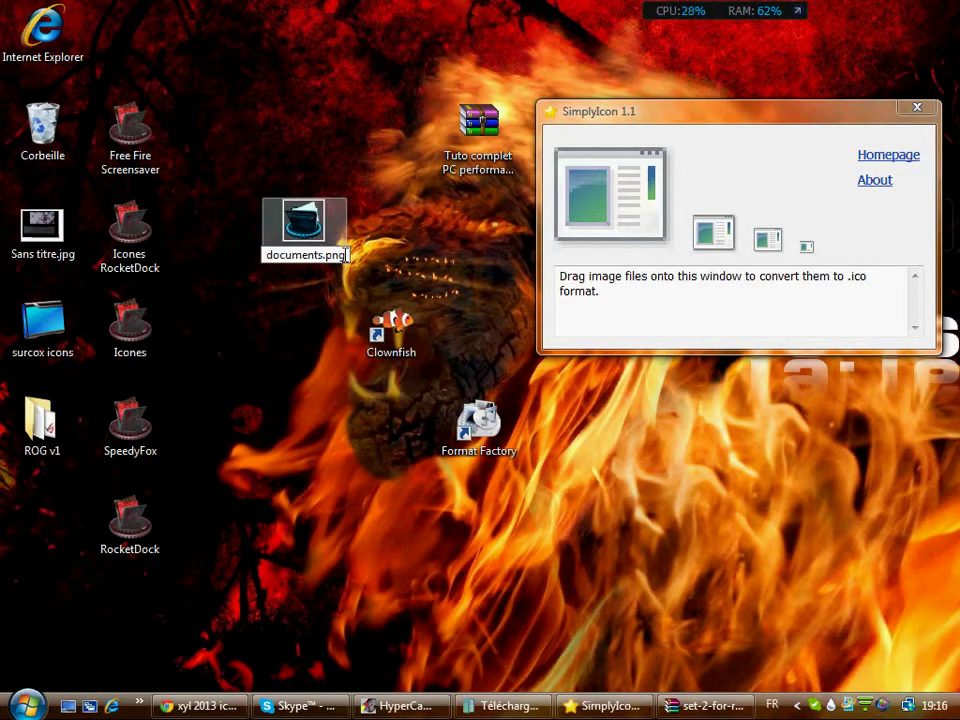
{"action": "key", "text": "Return"}
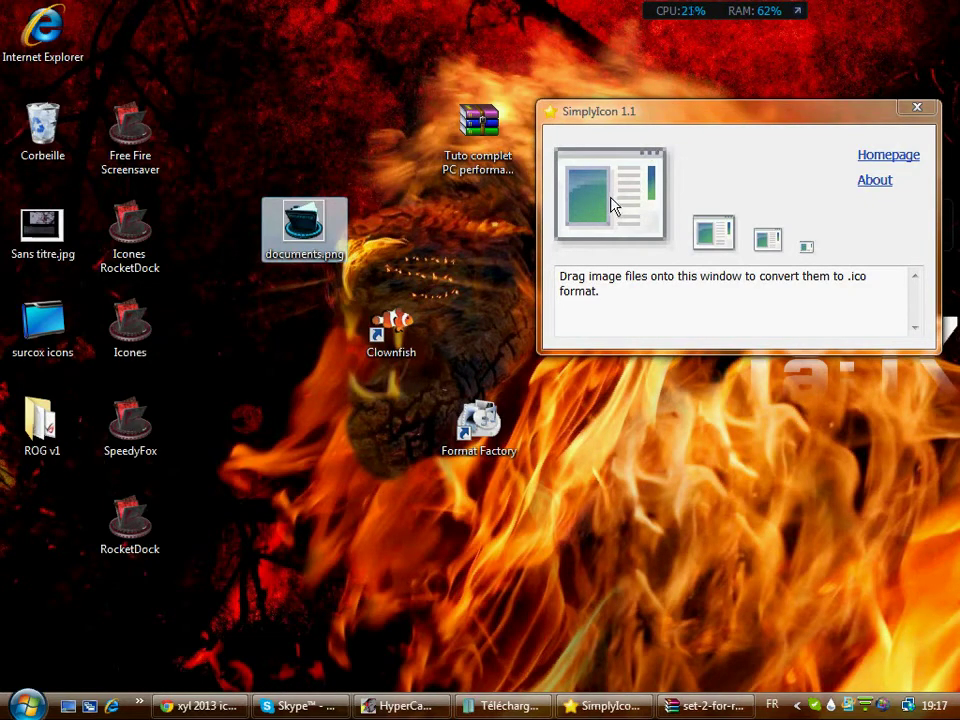
- Try to convert documents.png to .ico format with the open SimplyIcon window, and close that window
{"action": "left_click_drag", "start_coordinate": [316, 222], "coordinate": [614, 222]}
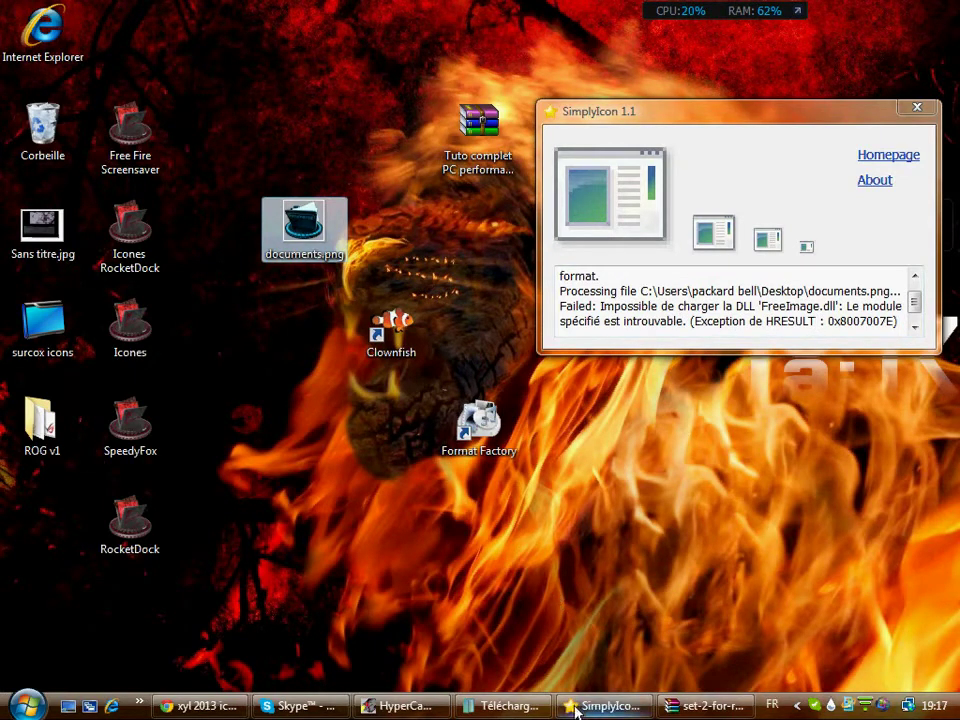
{"action": "mouse_move", "coordinate": [572, 706]}
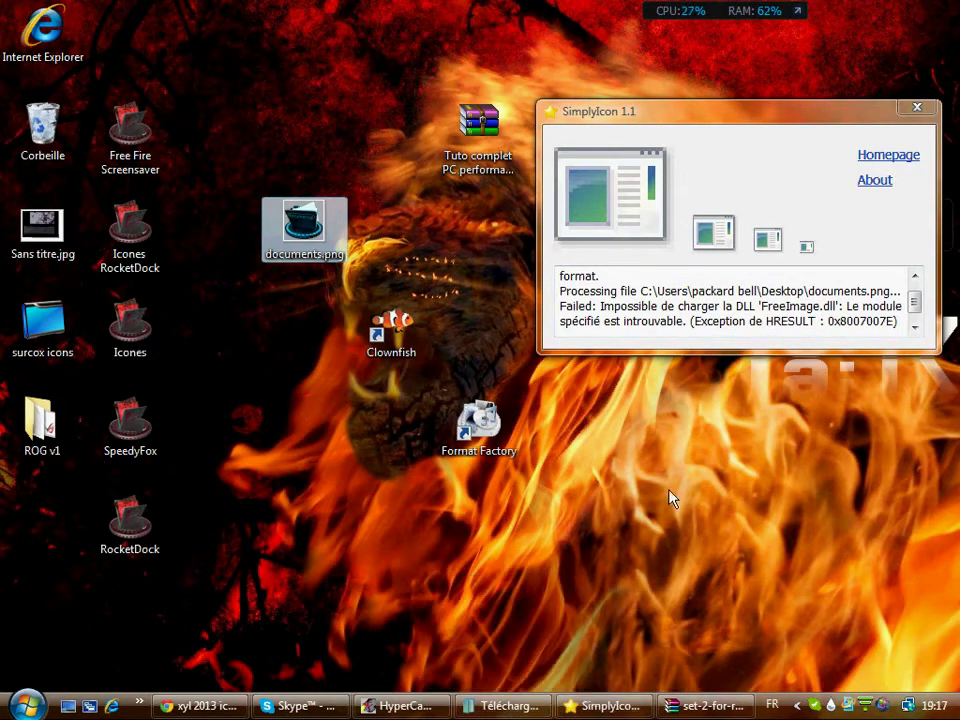
{"action": "left_click", "coordinate": [908, 130]}
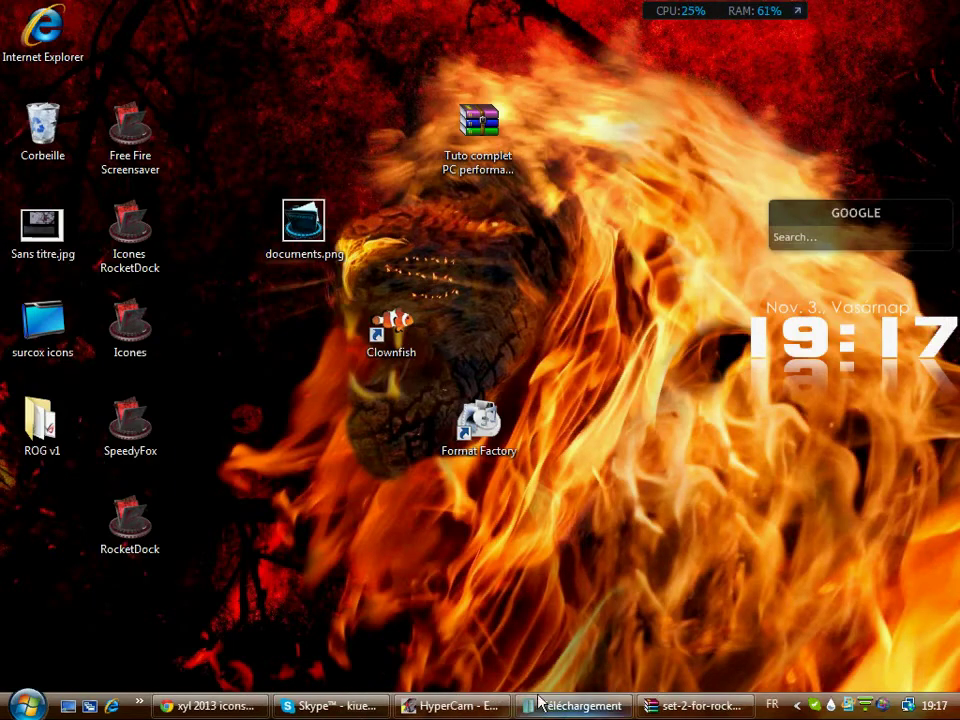
- Open SimplyIcon.zip from the Téléchargement folder and launch SimplyIcon.exe, dismissing WinRAR's licence reminder
{"action": "left_click", "coordinate": [515, 706]}
{"action": "double_click", "coordinate": [409, 540]}
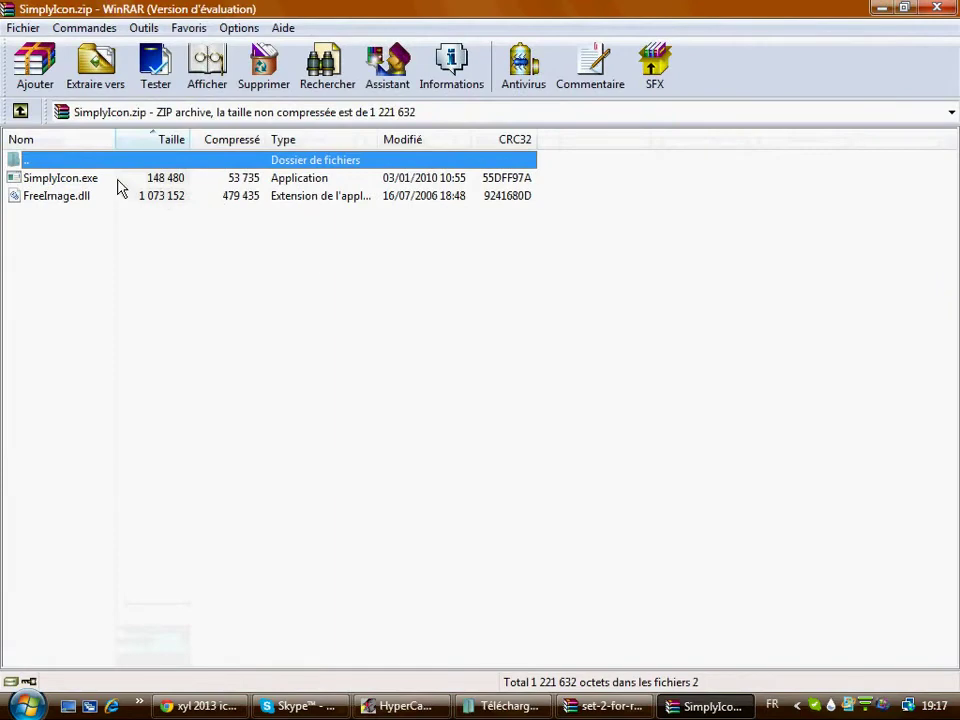
{"action": "left_click", "coordinate": [118, 181]}
{"action": "left_click", "coordinate": [579, 355]}
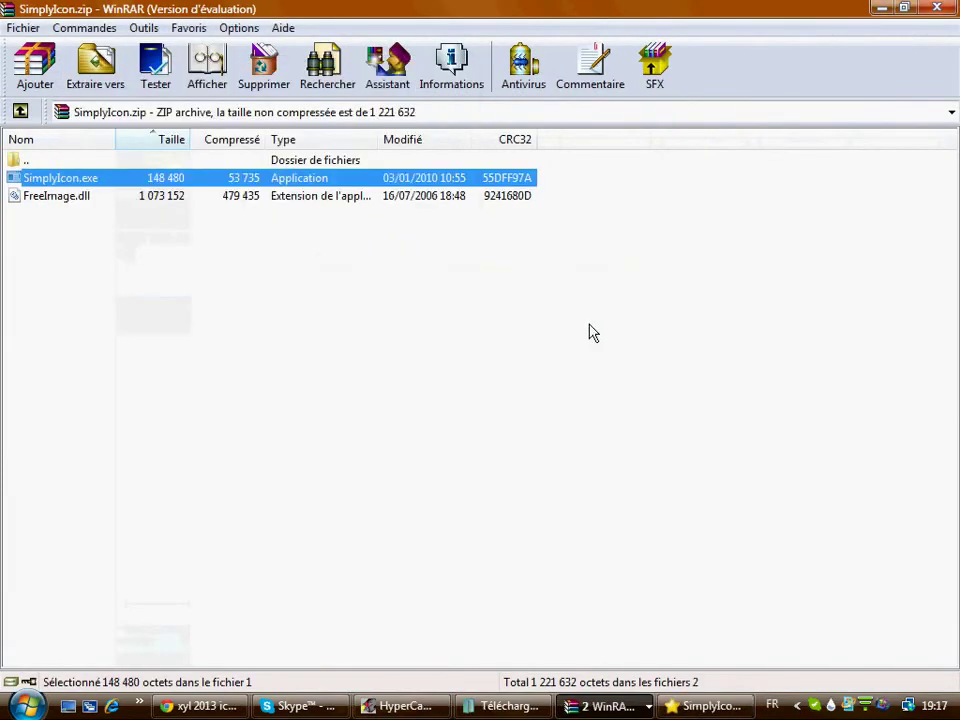
- Clear the other windows off the desktop and convert documents.png to an .ico file with SimplyIcon
{"action": "left_click", "coordinate": [881, 8]}
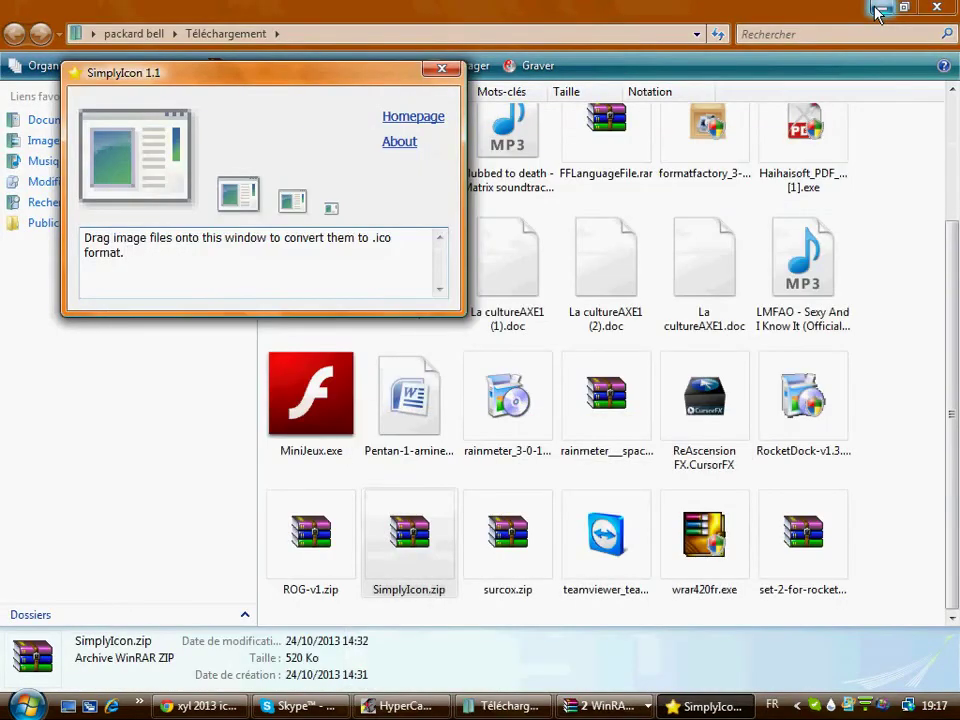
{"action": "left_click", "coordinate": [880, 9]}
{"action": "left_click_drag", "start_coordinate": [297, 80], "coordinate": [639, 195]}
{"action": "left_click_drag", "start_coordinate": [341, 236], "coordinate": [492, 274]}
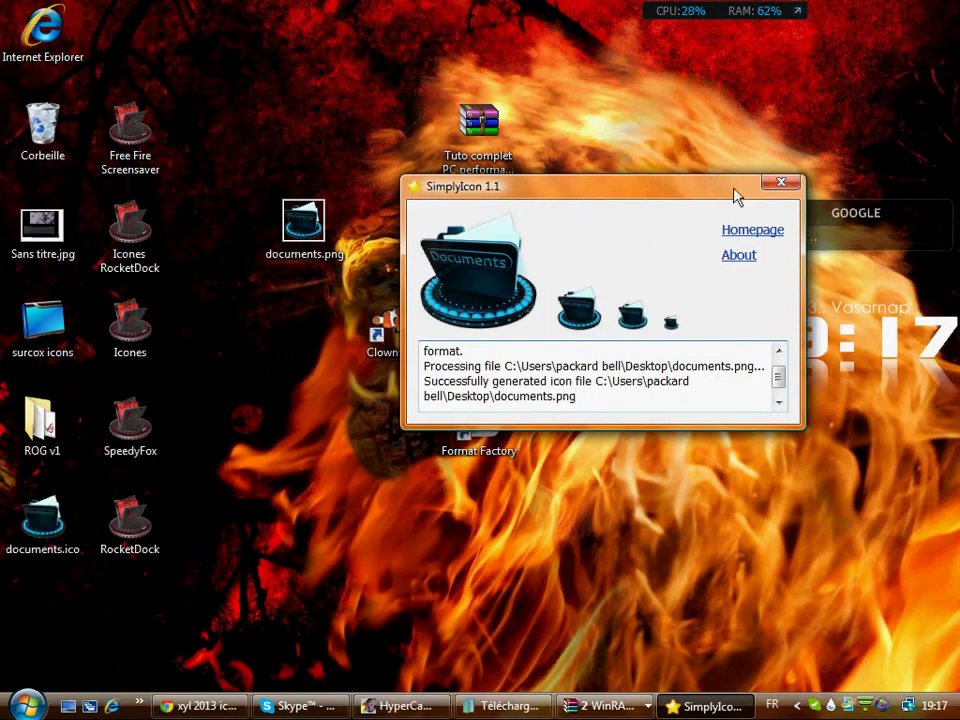
{"action": "mouse_move", "coordinate": [303, 225]}
{"action": "left_mouse_down"}
{"action": "mouse_move", "coordinate": [330, 268]}
{"action": "mouse_move", "coordinate": [305, 262]}
{"action": "mouse_move", "coordinate": [290, 230]}
{"action": "left_mouse_up"}
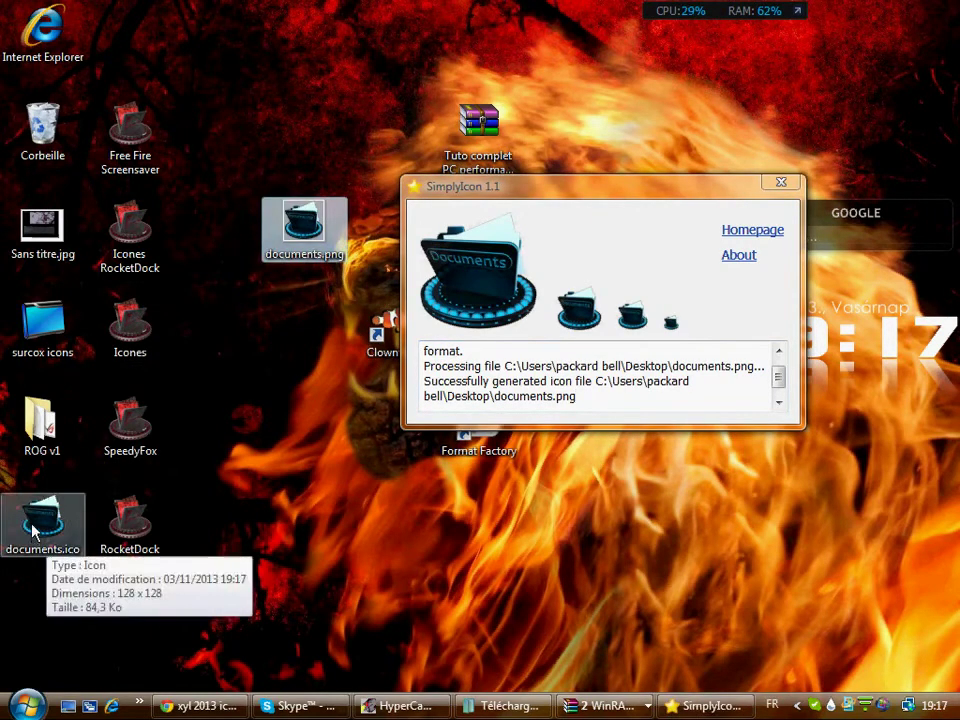
{"action": "left_click_drag", "start_coordinate": [28, 525], "coordinate": [99, 600]}
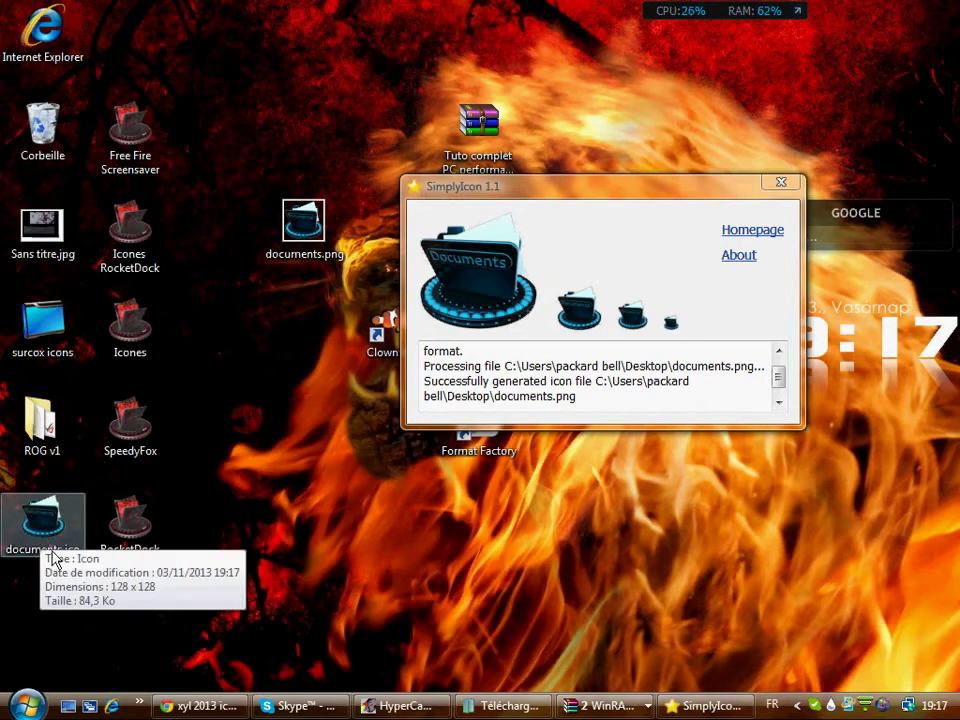
{"action": "left_click", "coordinate": [92, 602]}
{"action": "mouse_move", "coordinate": [70, 550]}
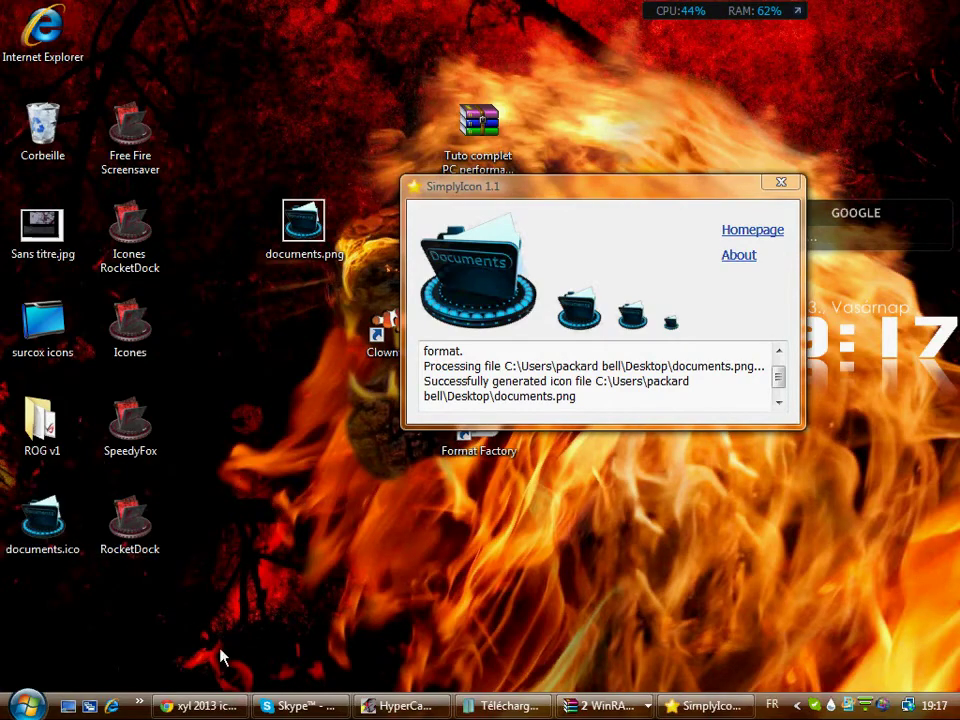
- Switch to the browser, go back to RocketDock's "documents" search results for a look, and minimise the browser
{"action": "left_click", "coordinate": [224, 707]}
{"action": "scroll", "coordinate": [363, 413], "scroll_direction": "up", "scroll_amount": 5}
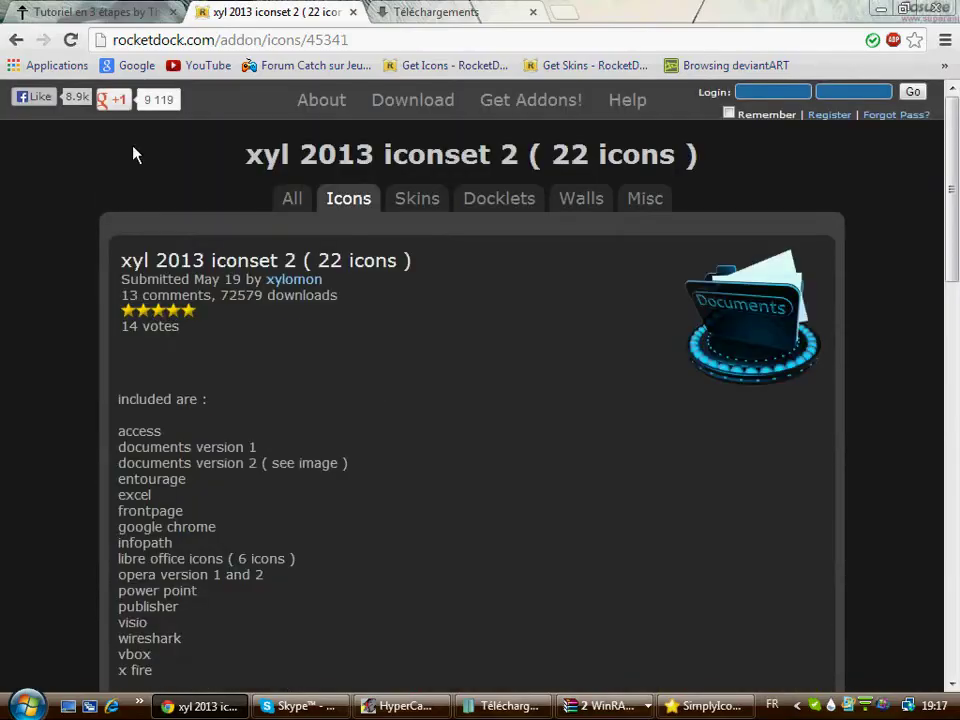
{"action": "left_click", "coordinate": [16, 40]}
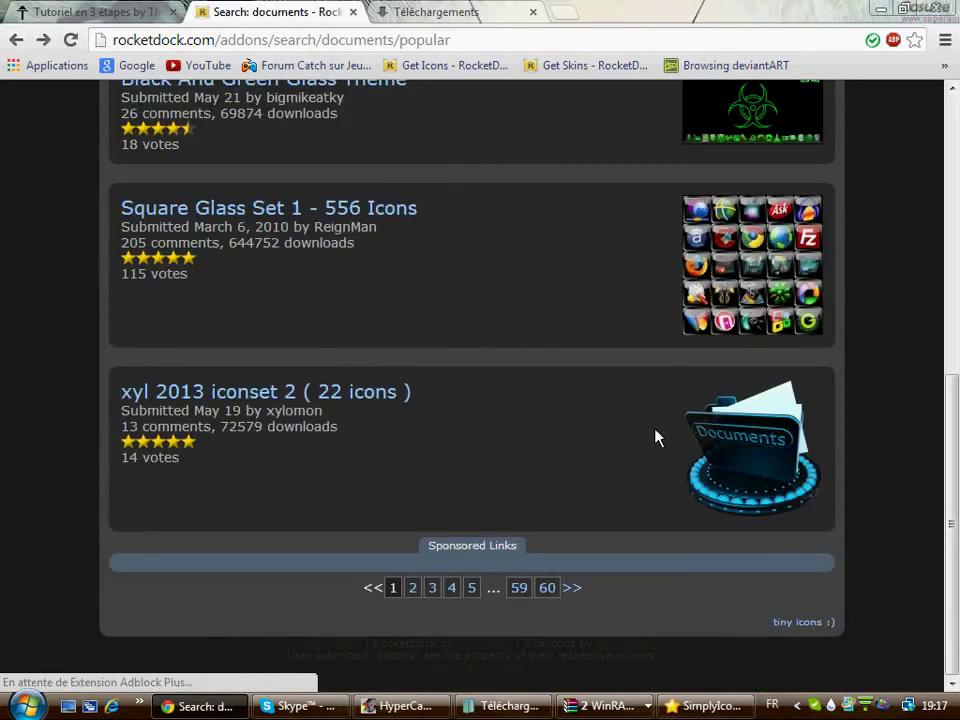
{"action": "scroll", "coordinate": [656, 437], "scroll_direction": "up", "scroll_amount": 10}
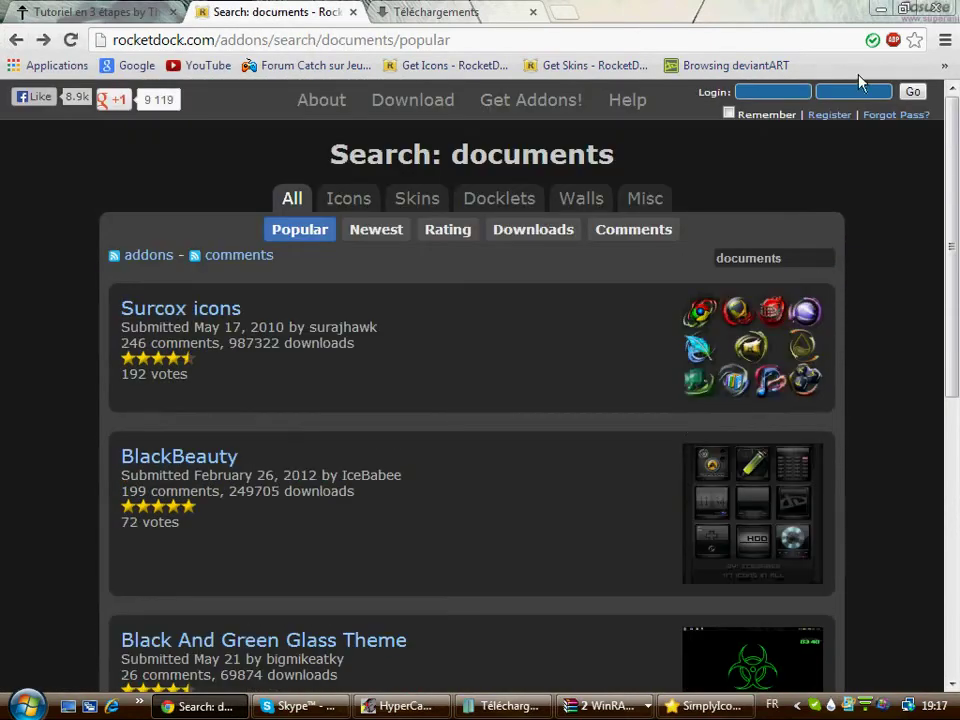
{"action": "left_click", "coordinate": [880, 9]}
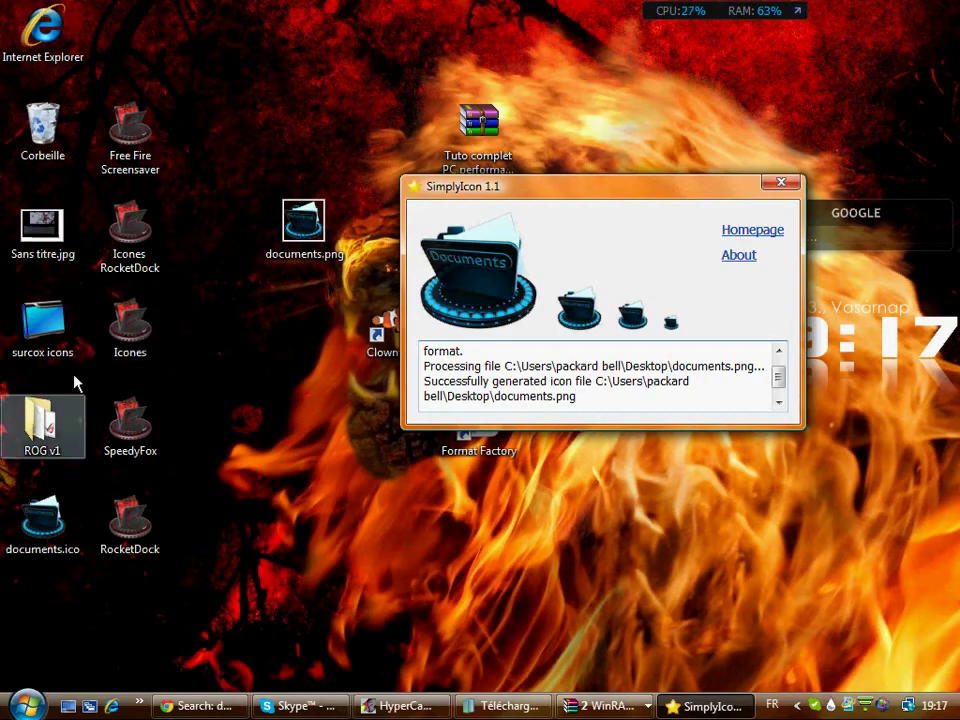
- Open the icon change dialog from the customisation properties of the desktop folder ROG v1
{"action": "right_click", "coordinate": [55, 422]}
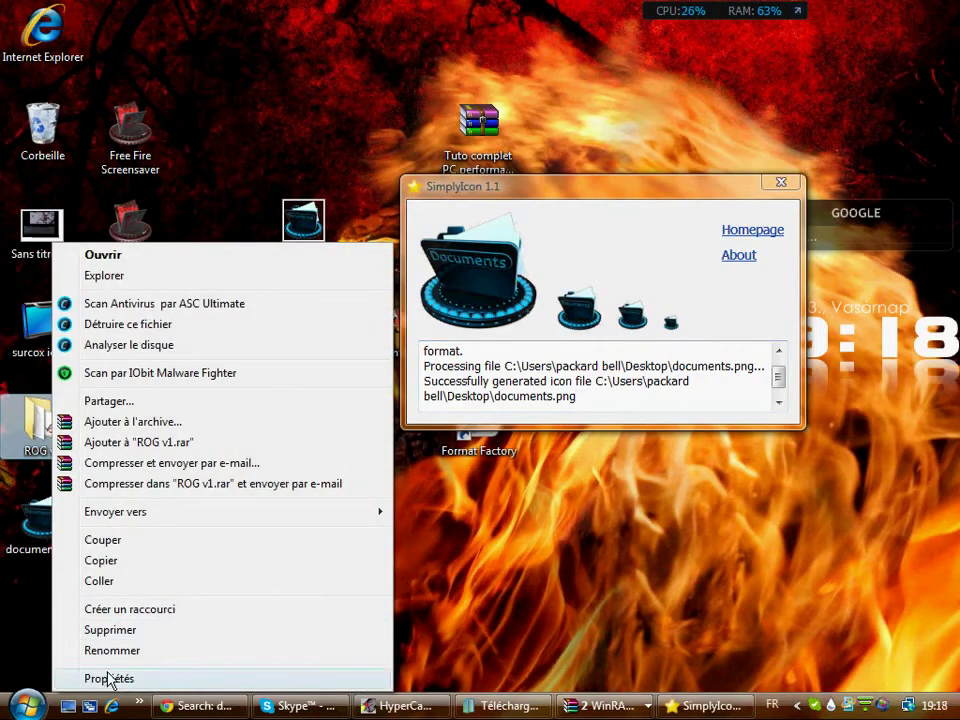
{"action": "left_click", "coordinate": [110, 679]}
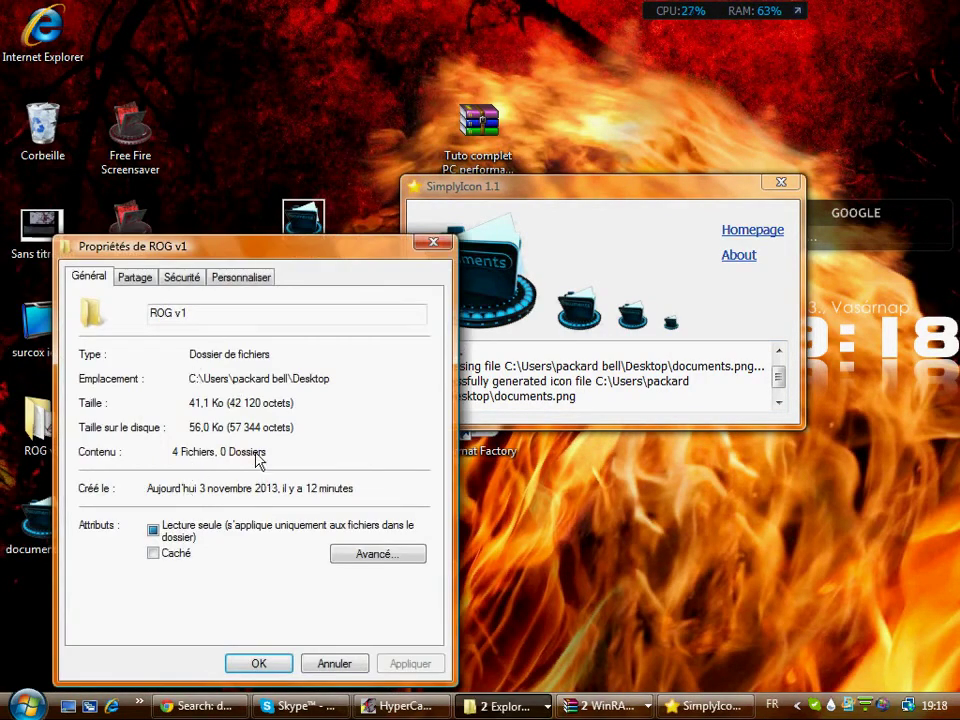
{"action": "left_click", "coordinate": [240, 278]}
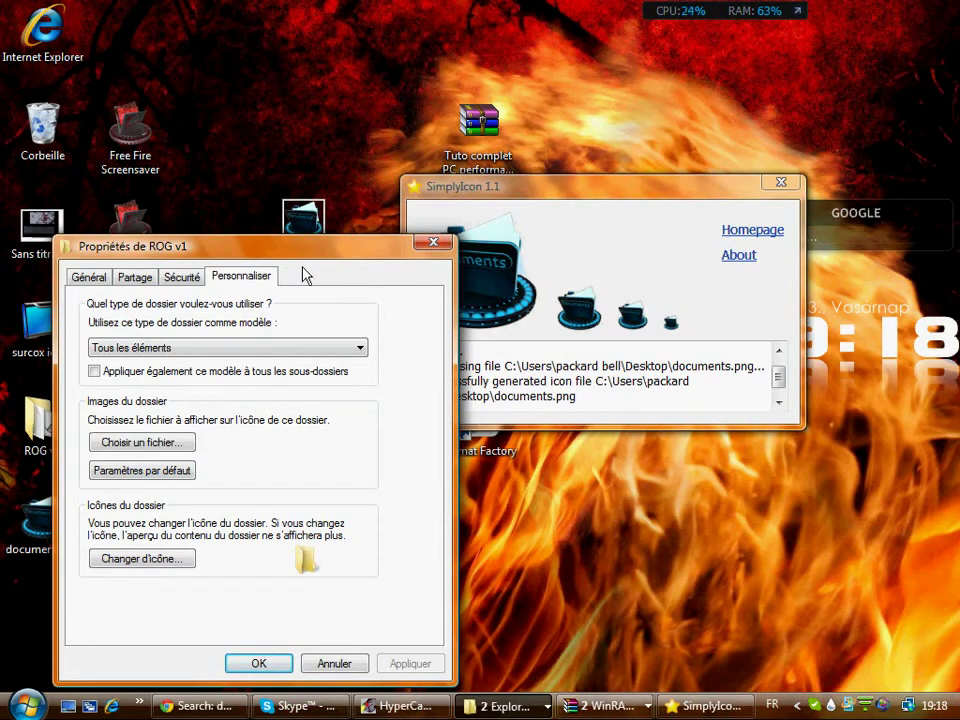
{"action": "left_click", "coordinate": [135, 560]}
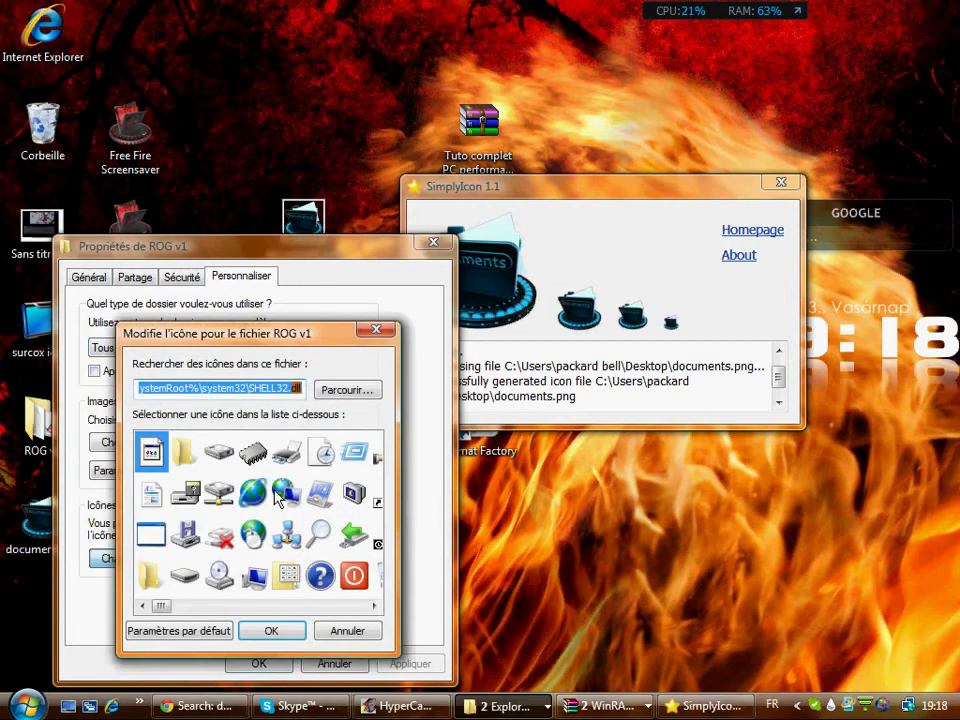
- Choose documents.ico from the desktop (Bureau) as the ROG v1 folder's icon, apply the change and close the properties
{"action": "left_click", "coordinate": [350, 396]}
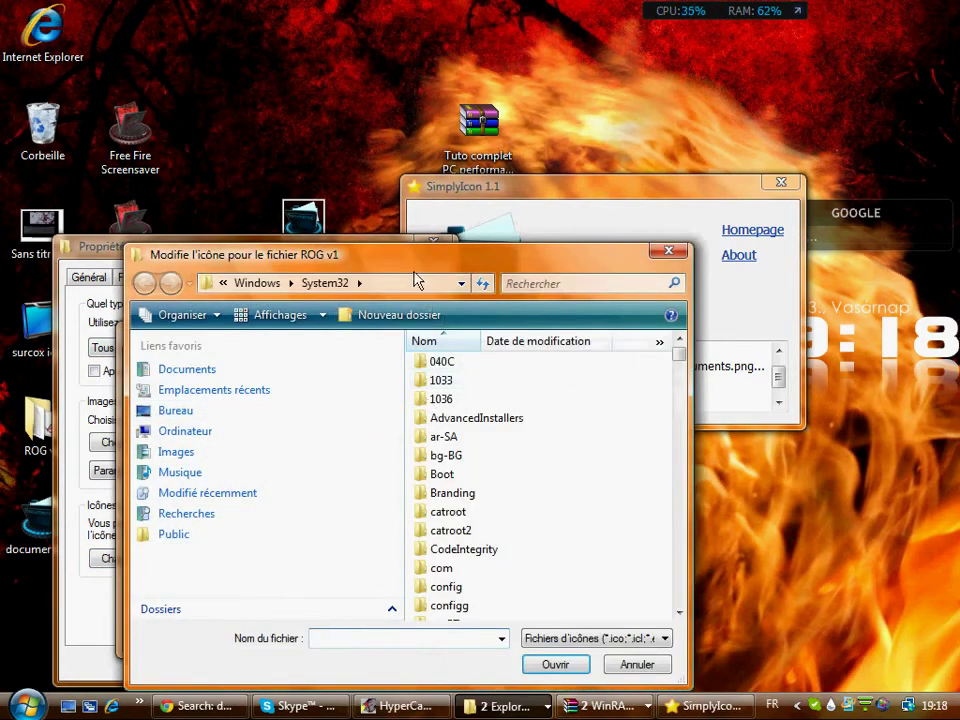
{"action": "left_click_drag", "start_coordinate": [490, 270], "coordinate": [491, 220]}
{"action": "left_click", "coordinate": [180, 362]}
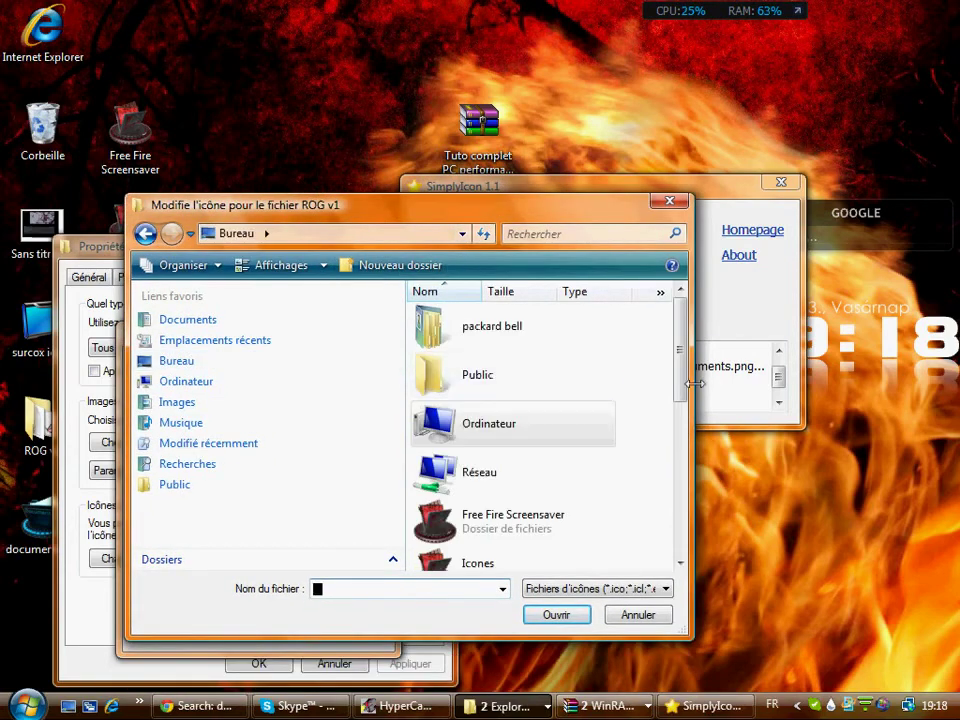
{"action": "left_click_drag", "start_coordinate": [681, 371], "coordinate": [671, 553]}
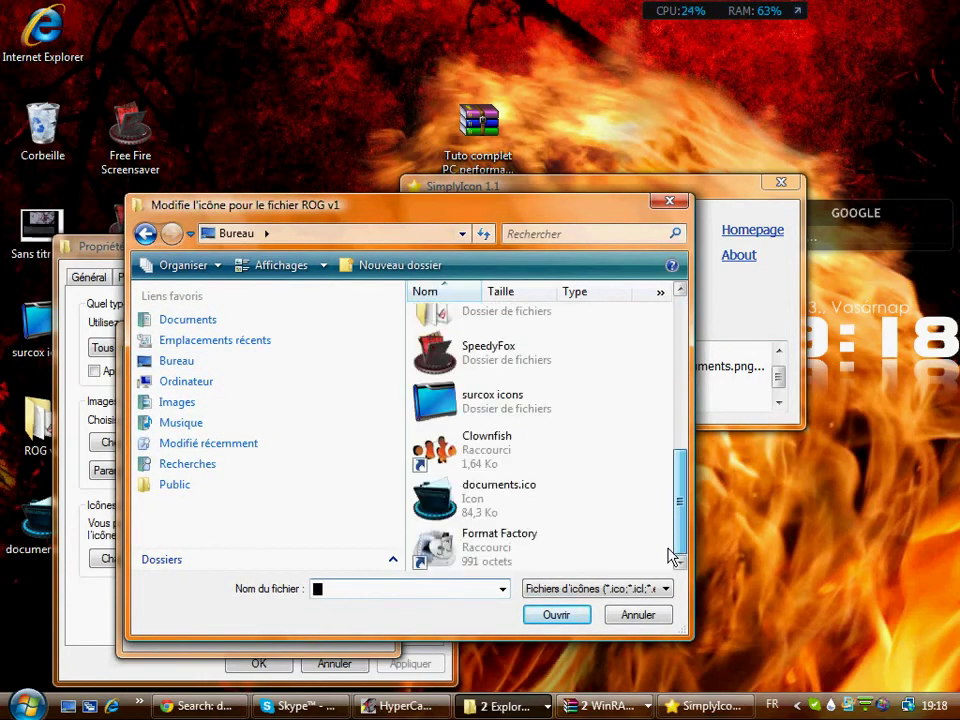
{"action": "left_click", "coordinate": [531, 512]}
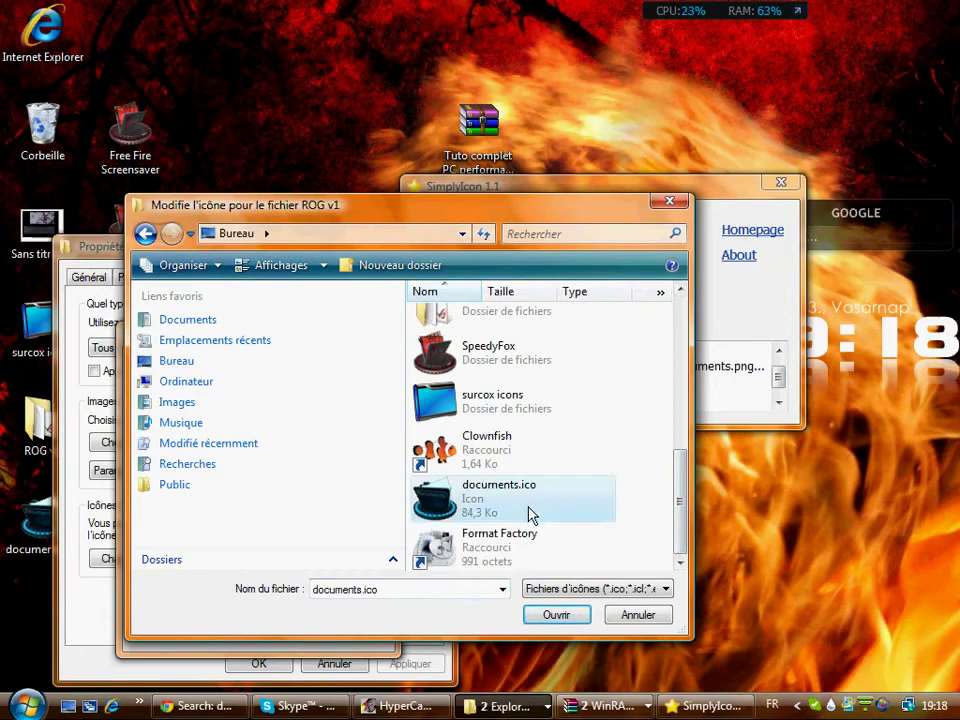
{"action": "left_click", "coordinate": [551, 617]}
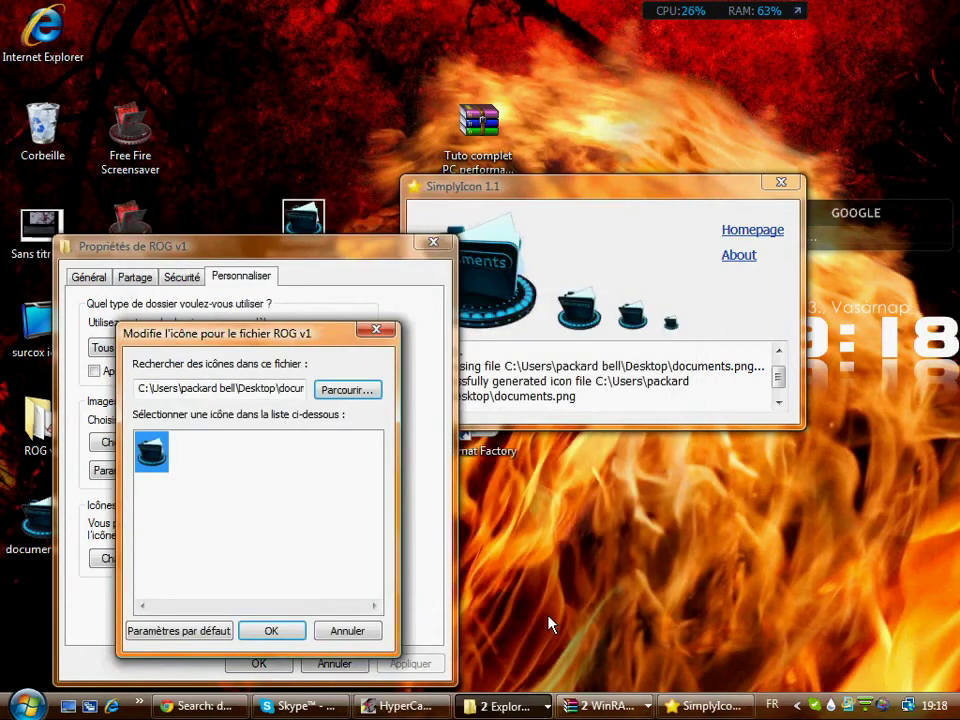
{"action": "left_click", "coordinate": [279, 632]}
{"action": "left_click", "coordinate": [412, 664]}
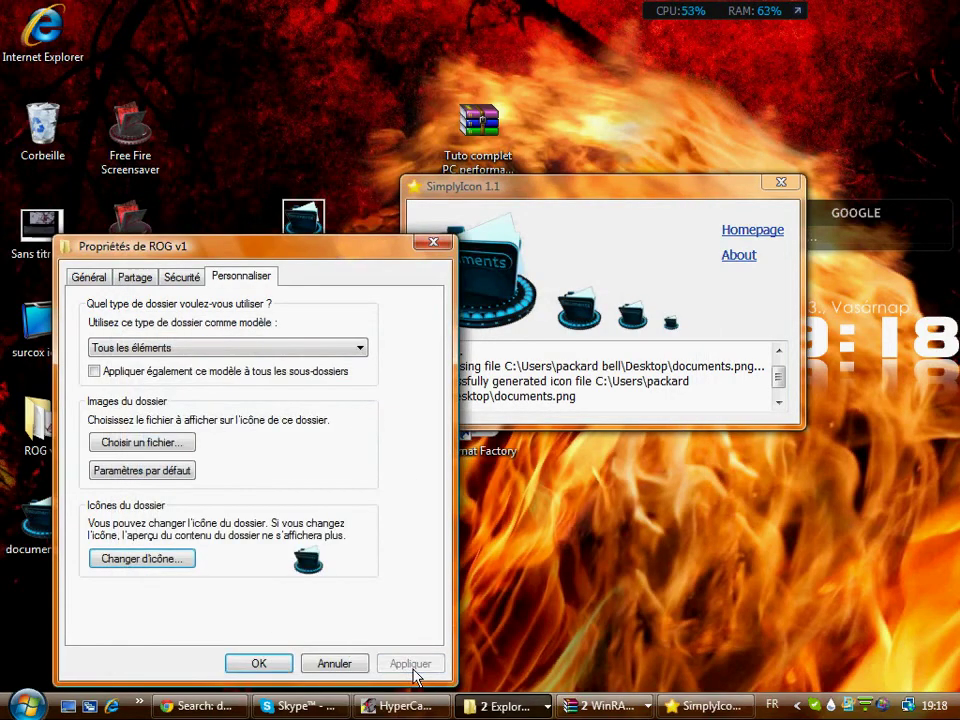
{"action": "left_click", "coordinate": [284, 666]}
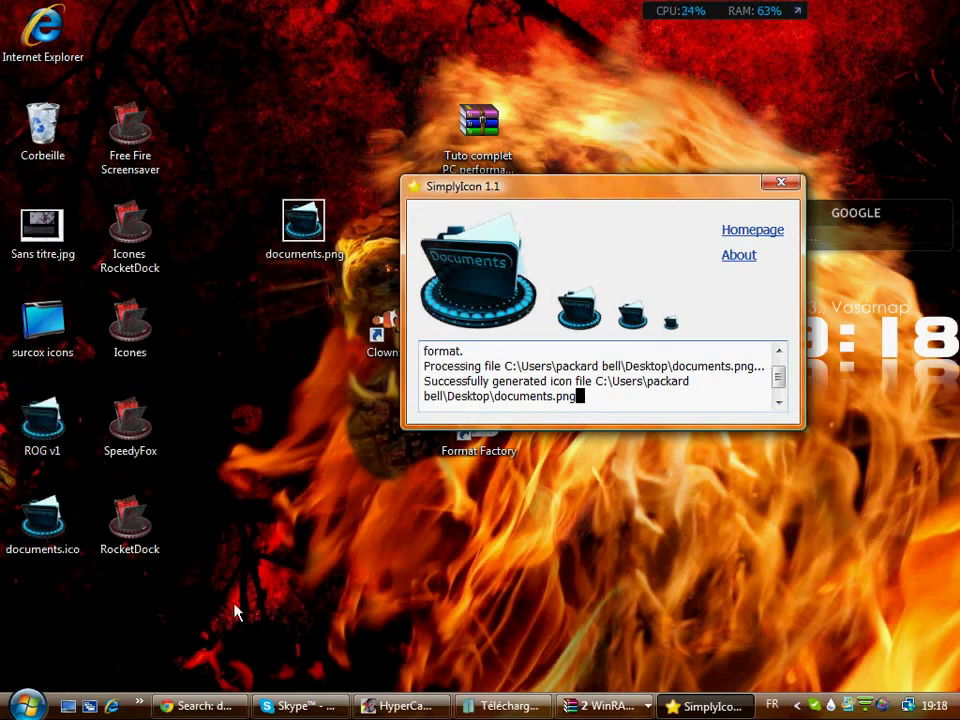
- Return to the textup.fr tutorial in the browser and read its remaining instructions and closing remarks
{"action": "left_click", "coordinate": [196, 706]}
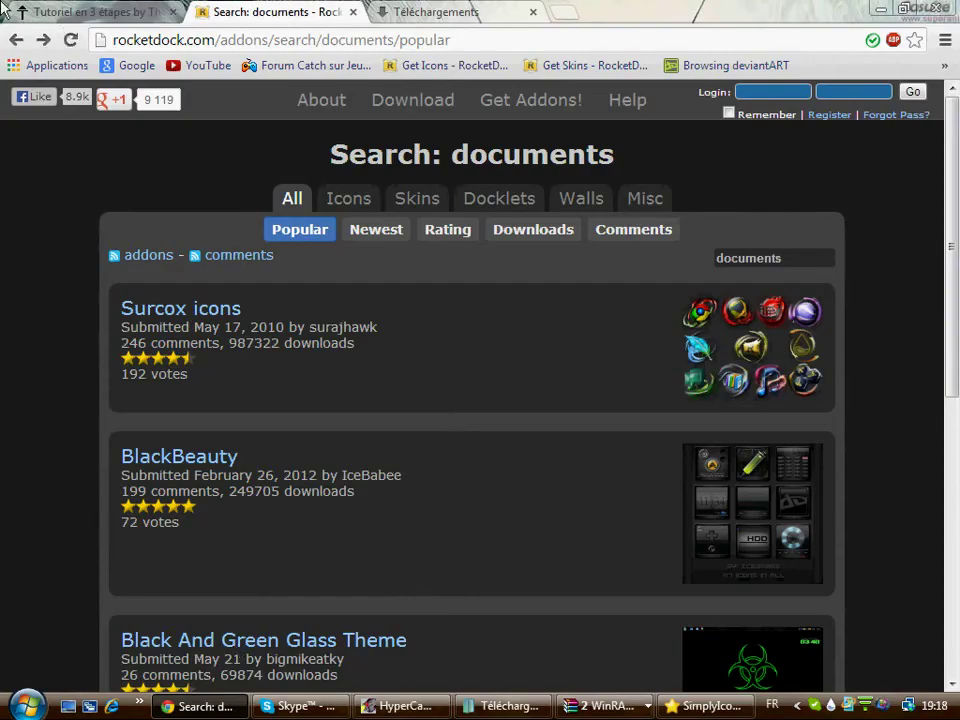
{"action": "left_click", "coordinate": [20, 12]}
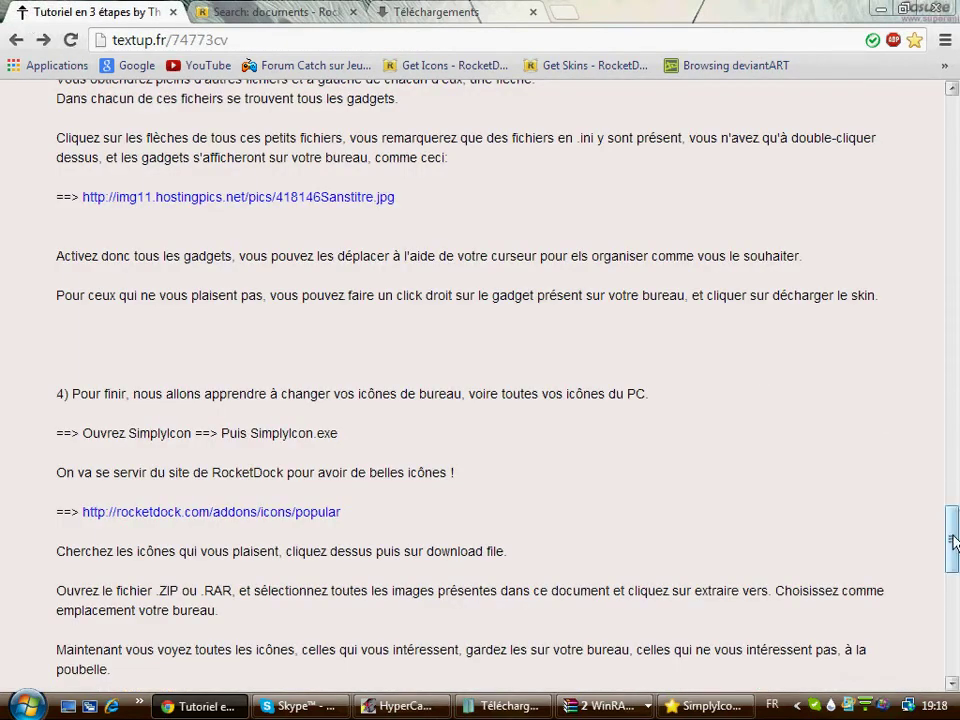
{"action": "left_click_drag", "start_coordinate": [953, 541], "coordinate": [957, 645]}
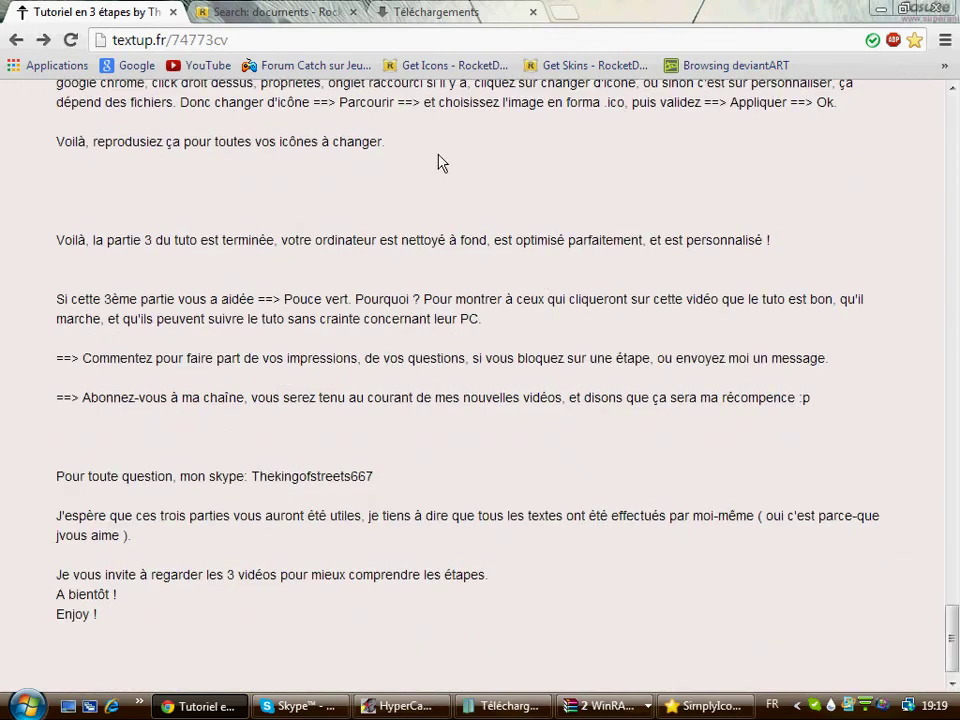